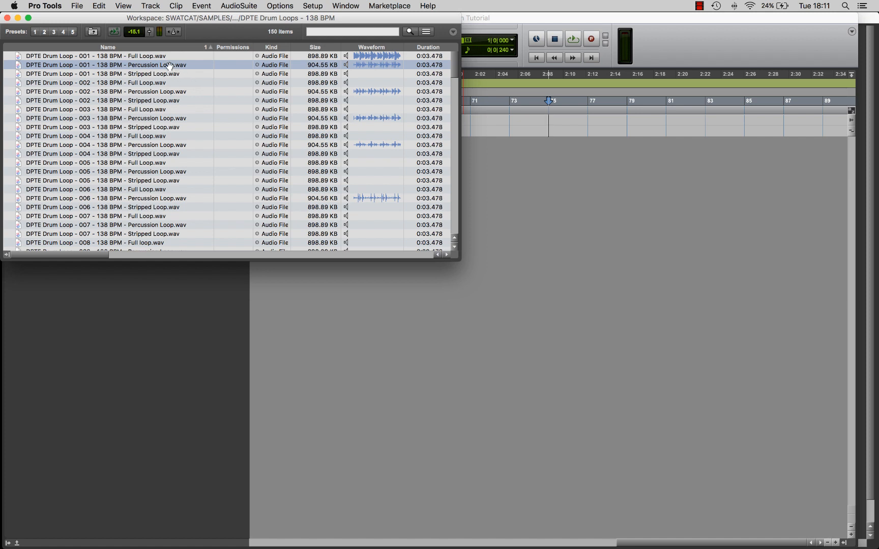
# - Import DPTE Drum Loop - 001 - 138 BPM - Percussion Loop.wav onto the LOOP track at bar 75 and zoom the clip to fill the view
pyautogui.moveTo(169, 66); pyautogui.dragTo(565, 130)
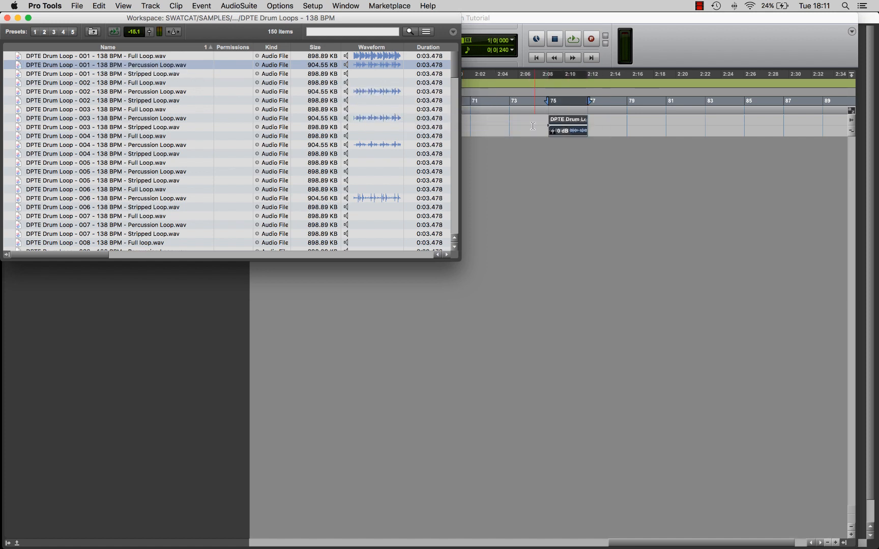
pyautogui.click(569, 130)
pyautogui.hotkey('ctrl', 'e')
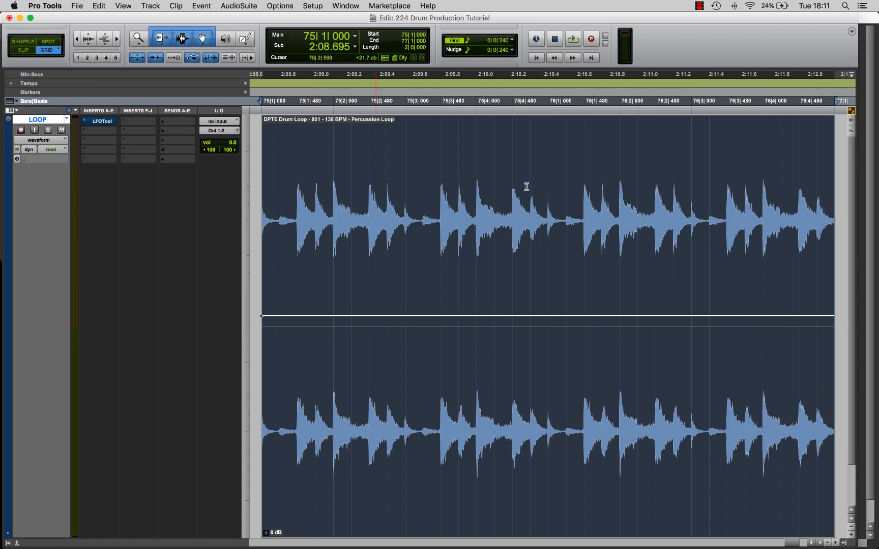
# - Trim the percussion loop to its first two beats by cutting it at 75|3|000, and audition the remaining clip
pyautogui.click(410, 167)
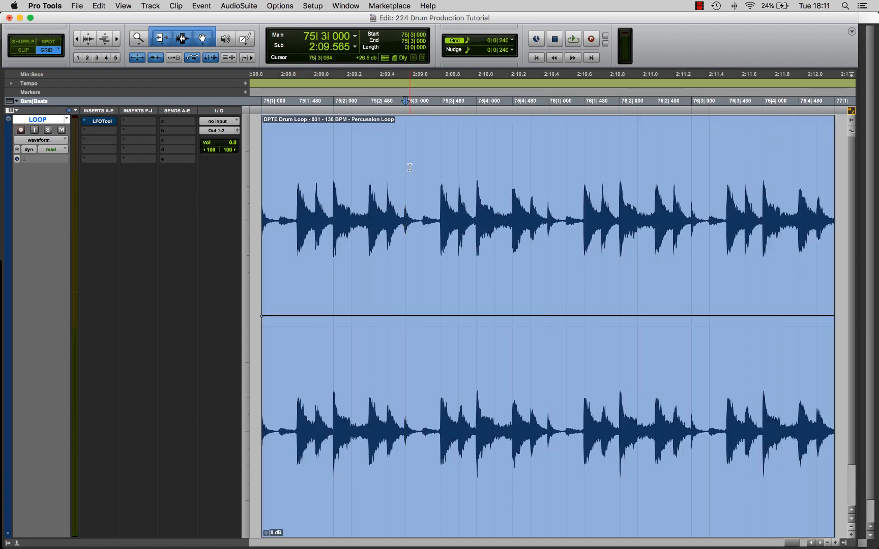
pyautogui.press('super+e')
pyautogui.click(512, 389)
pyautogui.press('Delete')
pyautogui.click(490, 392)
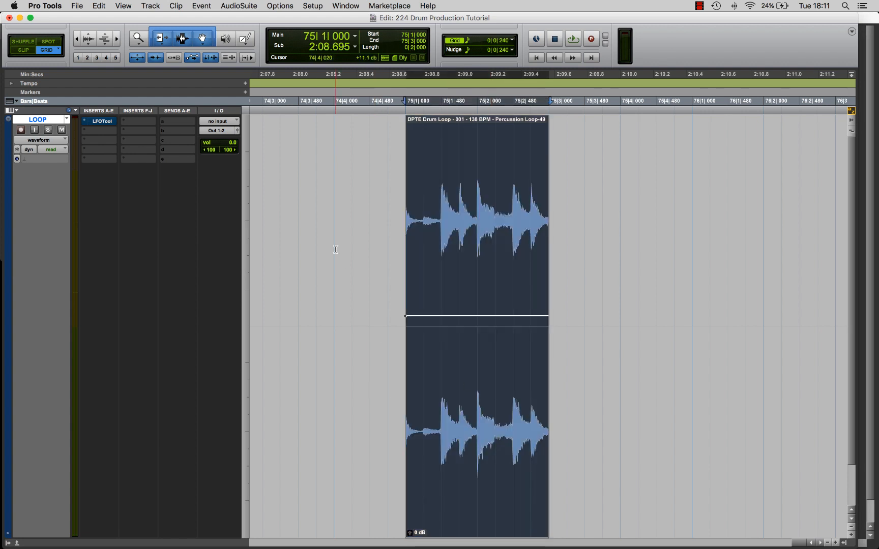
pyautogui.press('space')
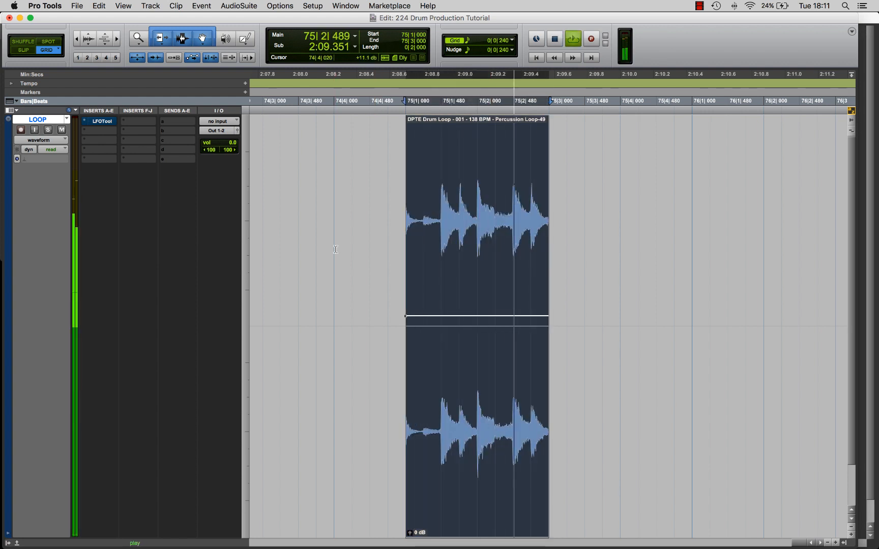
pyautogui.press('space')
# - Split the trimmed clip at every 240-tick grid line to make eight sixteenth-note slices
pyautogui.click(425, 219)
pyautogui.press('b')
pyautogui.click(442, 219)
pyautogui.press('b')
pyautogui.click(460, 220)
pyautogui.press('b')
pyautogui.click(478, 218)
pyautogui.press('b')
pyautogui.click(495, 219)
pyautogui.press('b')
pyautogui.click(513, 219)
pyautogui.press('b')
pyautogui.click(531, 220)
pyautogui.press('b')
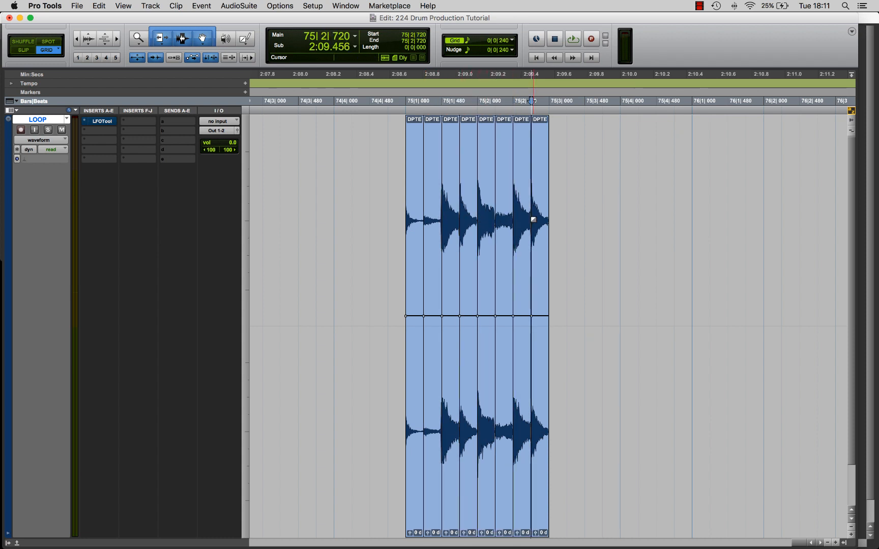
# - Lower the clip gain of the first slice to about -7.8 dB and the fifth to about -9.5 dB, and audition the loop
pyautogui.moveTo(414, 316); pyautogui.dragTo(414, 359)
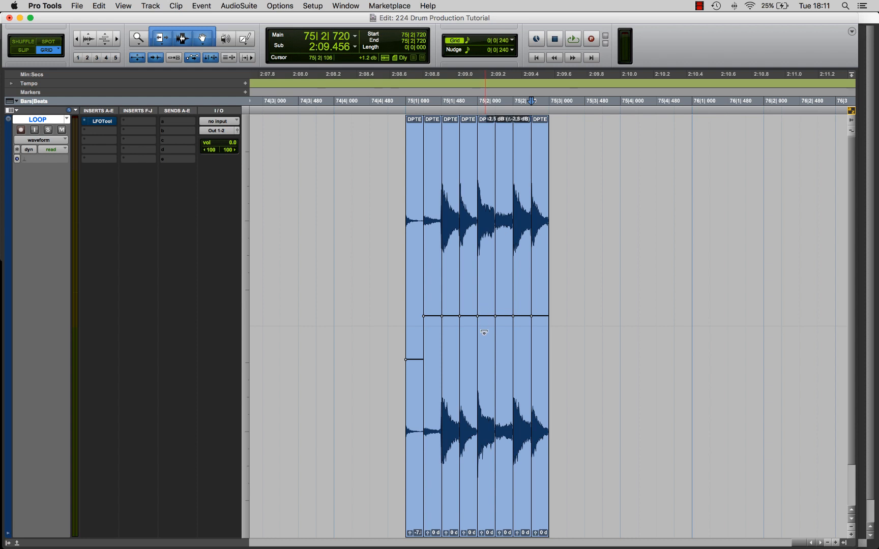
pyautogui.moveTo(484, 328); pyautogui.dragTo(483, 378)
pyautogui.click(345, 244)
pyautogui.press('space')
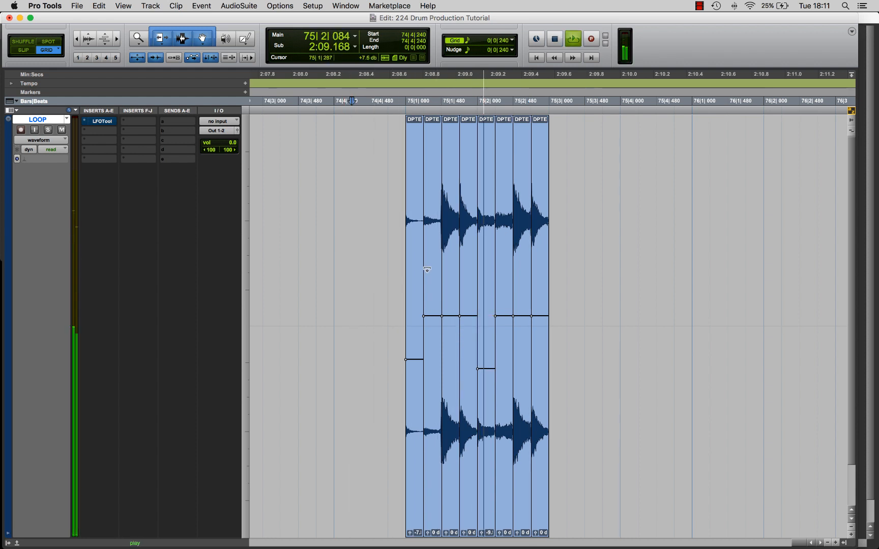
pyautogui.press('space')
# - In Slip mode, draw a clip gain fall-off over the tail of the third slice
pyautogui.press('super+bracketright')
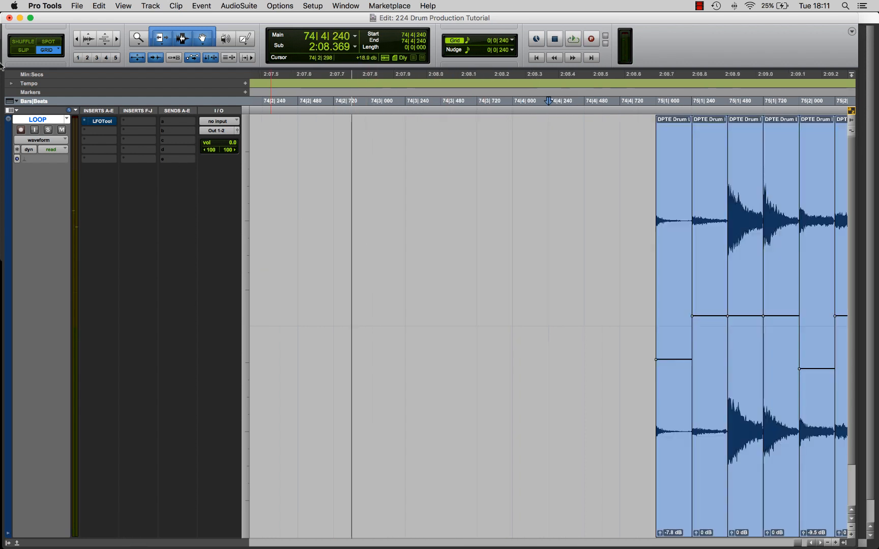
pyautogui.click(27, 50)
pyautogui.hscroll(5, 587, 316)
pyautogui.click(549, 316)
pyautogui.moveTo(565, 316); pyautogui.dragTo(566, 411)
# - Draw a similar clip gain fall-off over the tail of the fourth slice and return to Grid mode
pyautogui.keyDown('super'); pyautogui.click(585, 316); pyautogui.keyUp('super')
pyautogui.moveTo(599, 318); pyautogui.dragTo(591, 458)
pyautogui.press('super+z')
pyautogui.press('super+z')
pyautogui.click(593, 318)
pyautogui.moveTo(593, 318); pyautogui.dragTo(598, 388)
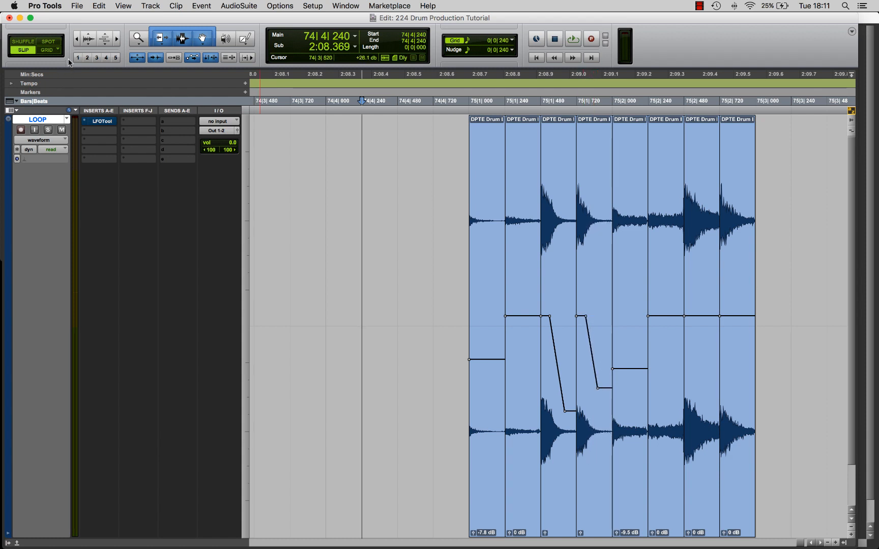
pyautogui.click(48, 49)
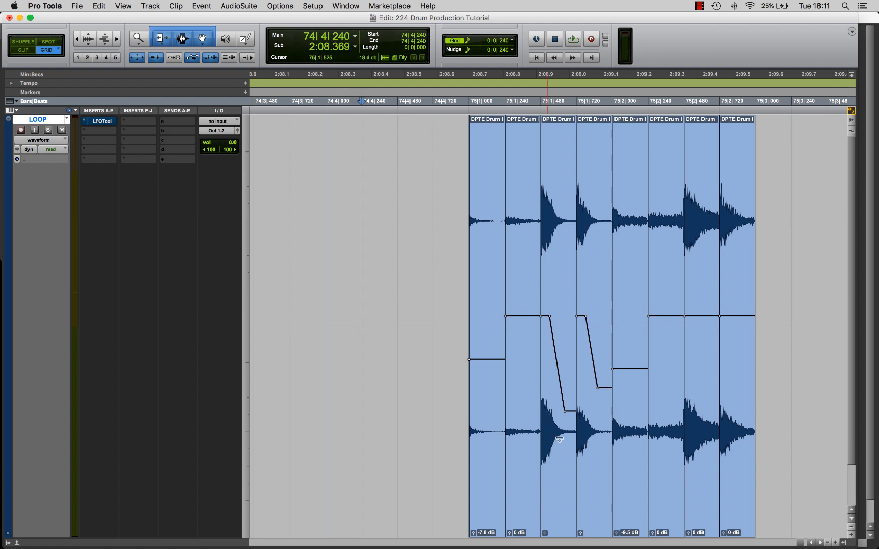
# - Copy the third and fourth slices with their gain curves over the last two slices, and audition the whole loop
pyautogui.click(583, 465)
pyautogui.keyDown('shift'); pyautogui.click(556, 471); pyautogui.keyUp('shift')
pyautogui.moveTo(555, 471); pyautogui.dragTo(710, 454)
pyautogui.moveTo(760, 262); pyautogui.dragTo(461, 289)
pyautogui.press('space')
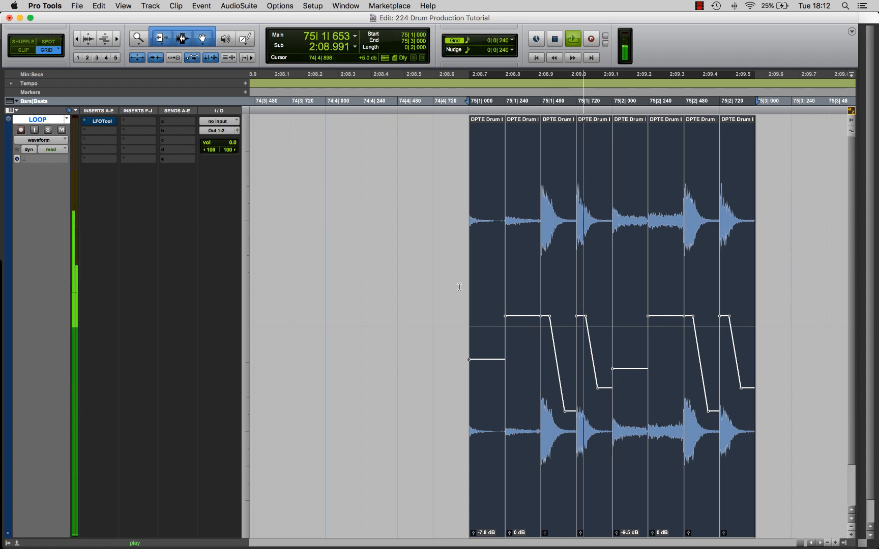
pyautogui.press('space')
# - Undo the copied slices and the clip gain curves on the third and fourth slices
pyautogui.press('super+z')
pyautogui.press('super+z')
pyautogui.press('super+z')
pyautogui.press('super+z')
pyautogui.press('super+z')
pyautogui.press('super+z')
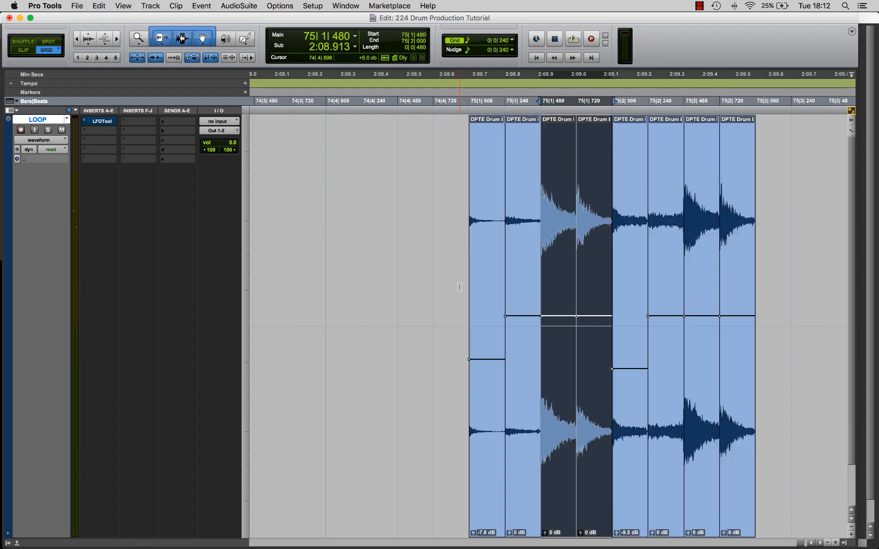
# - Select all eight slices and open the LFOTool plug-in inserted on the LOOP track
pyautogui.moveTo(469, 260); pyautogui.dragTo(750, 245)
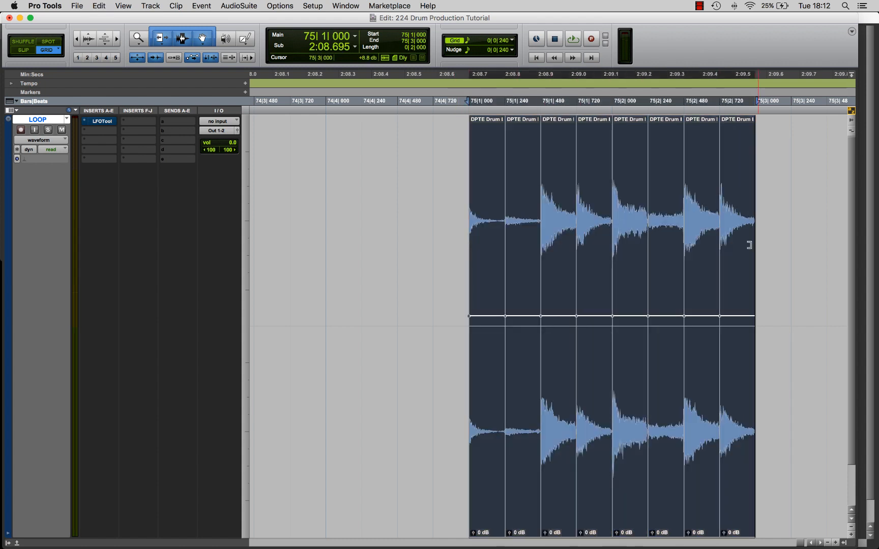
pyautogui.click(107, 122)
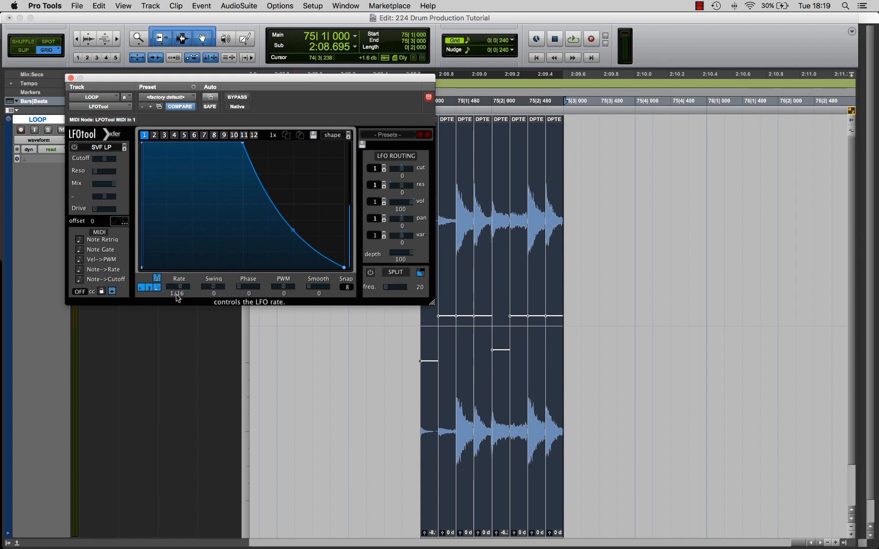
pyautogui.moveTo(564, 243); pyautogui.dragTo(427, 265)
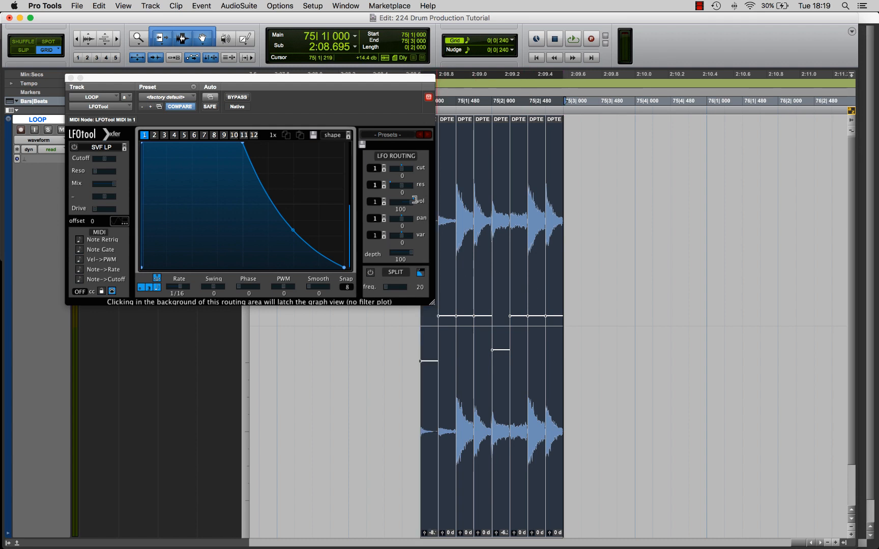
pyautogui.click(410, 202)
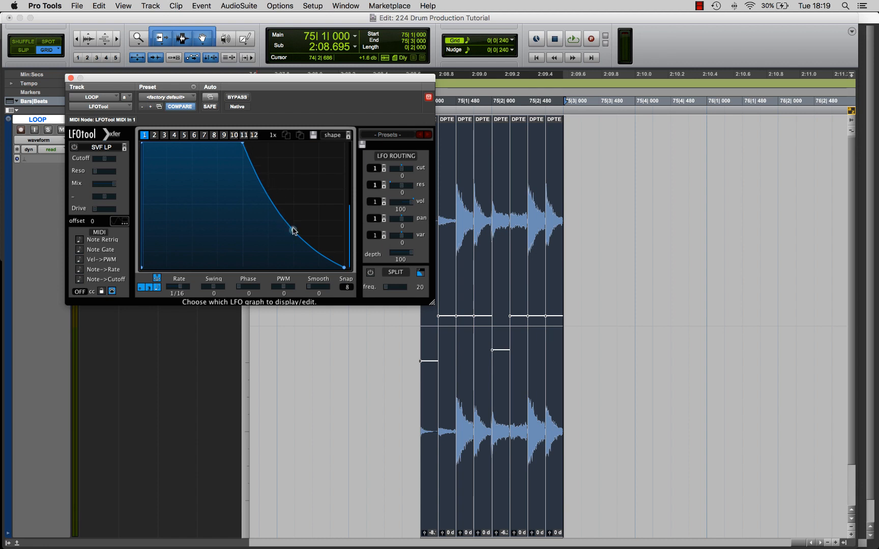
# - Reshape the falling part of LFOTool's LFO 1 curve into a nearly straight slope, auditioning the loop, and close the plug-in
pyautogui.press('space')
pyautogui.moveTo(294, 228); pyautogui.dragTo(290, 174)
pyautogui.moveTo(243, 145)
pyautogui.mouseDown()
pyautogui.moveTo(197, 166)
pyautogui.moveTo(180, 190)
pyautogui.moveTo(243, 143)
pyautogui.mouseUp()
pyautogui.press('space')
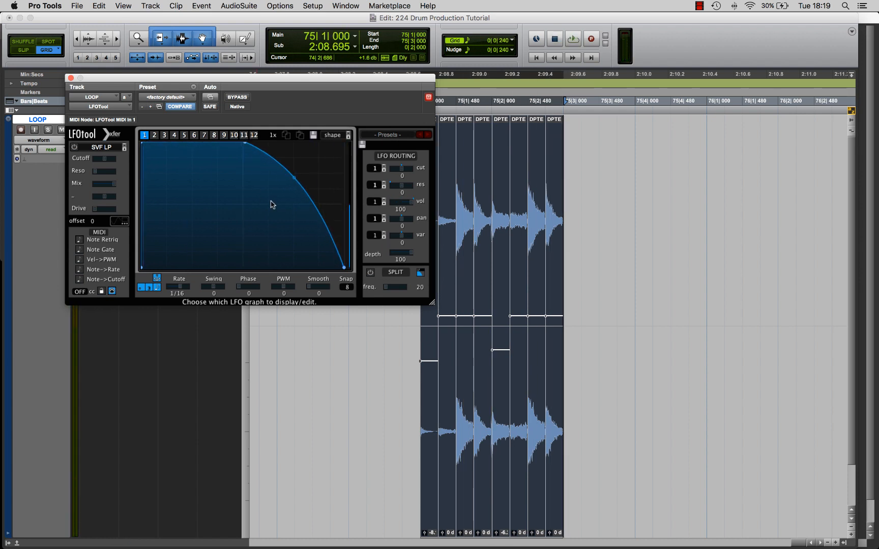
pyautogui.moveTo(294, 177); pyautogui.dragTo(304, 207)
pyautogui.moveTo(294, 173); pyautogui.dragTo(289, 186)
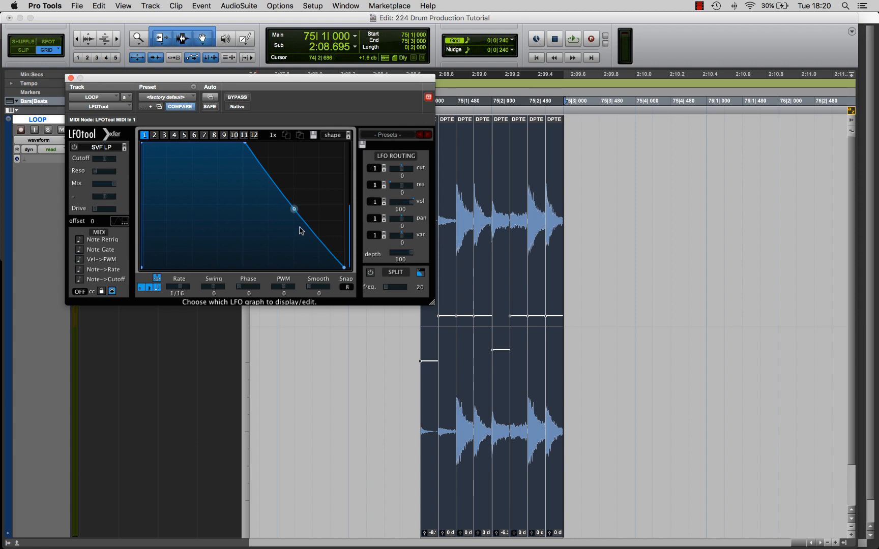
pyautogui.click(70, 78)
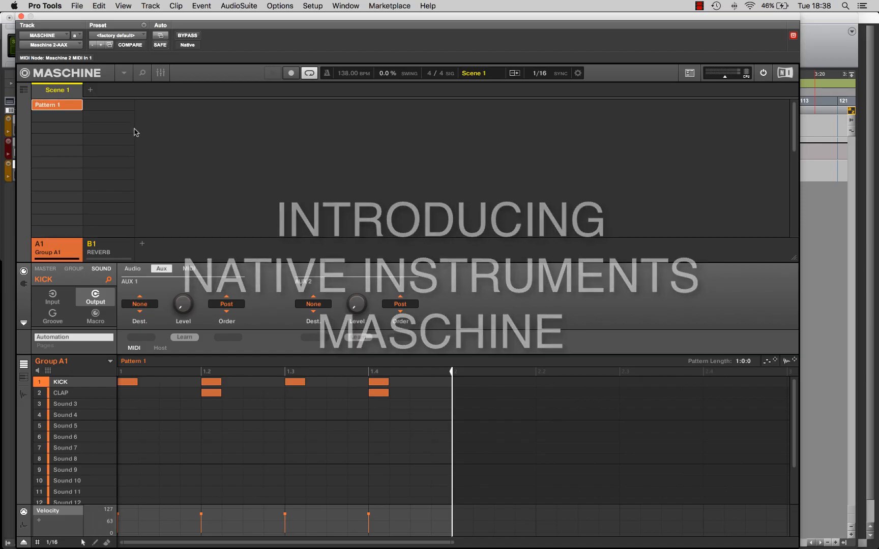
# - Show Maschine's file browser and view the REVERB group before returning to Group A1
pyautogui.click(140, 75)
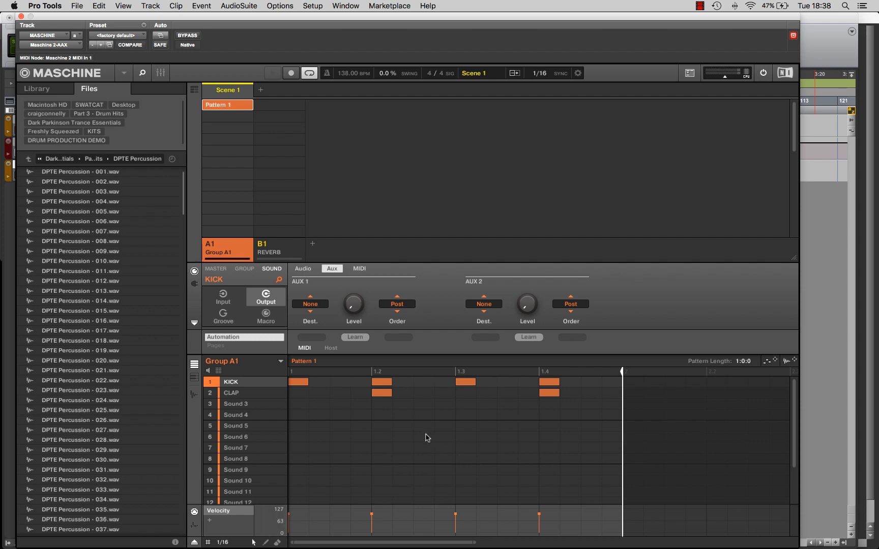
pyautogui.press('space')
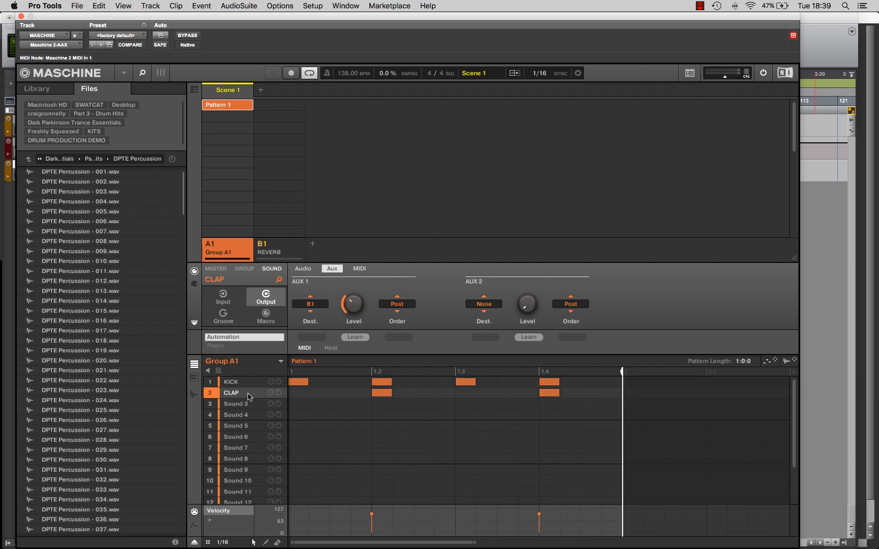
pyautogui.click(276, 254)
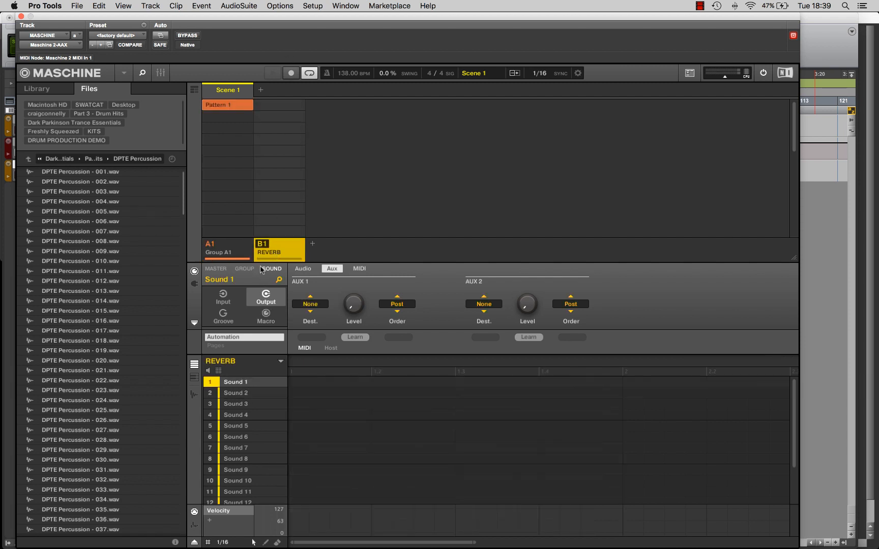
pyautogui.click(235, 256)
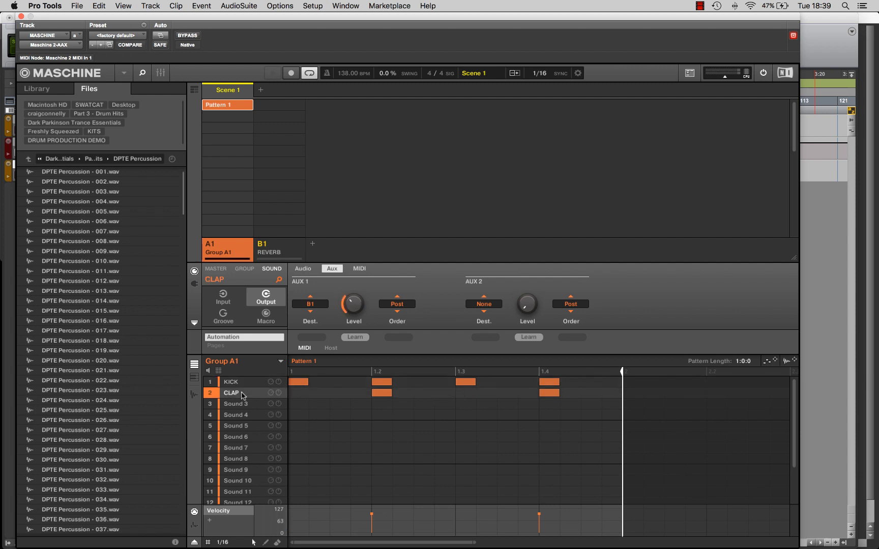
# - Turn the CLAP's Aux 1 send fully down and bring it back up to about -13.0 dB during playback
pyautogui.moveTo(356, 306)
pyautogui.moveTo(356, 307); pyautogui.dragTo(357, 384)
pyautogui.press('space')
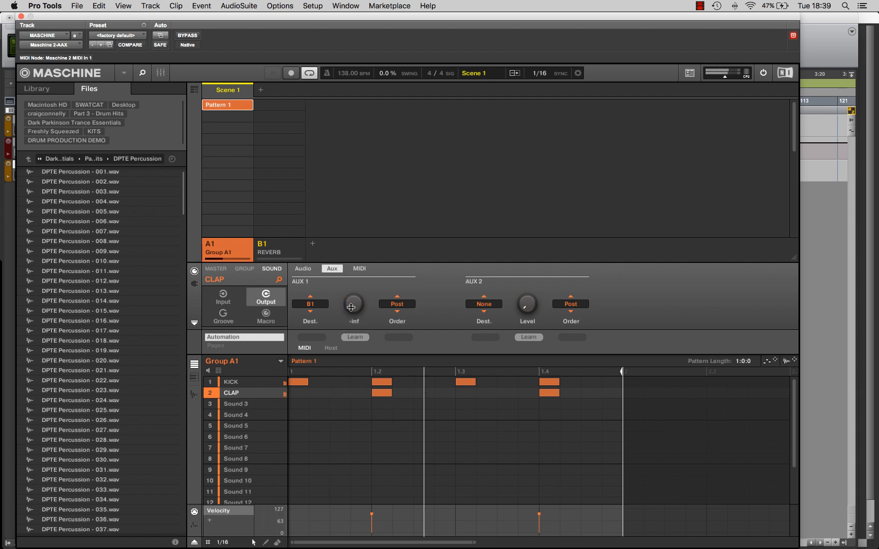
pyautogui.moveTo(351, 307); pyautogui.dragTo(355, 307)
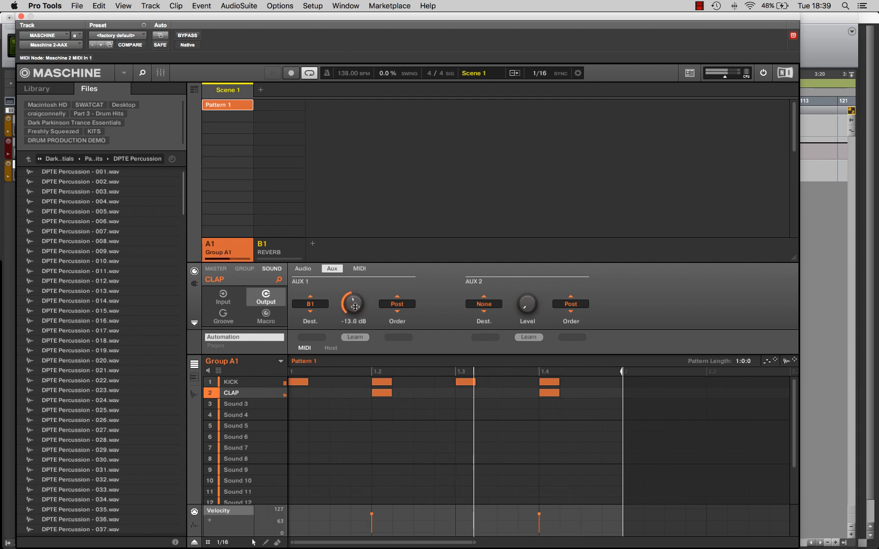
pyautogui.press('space')
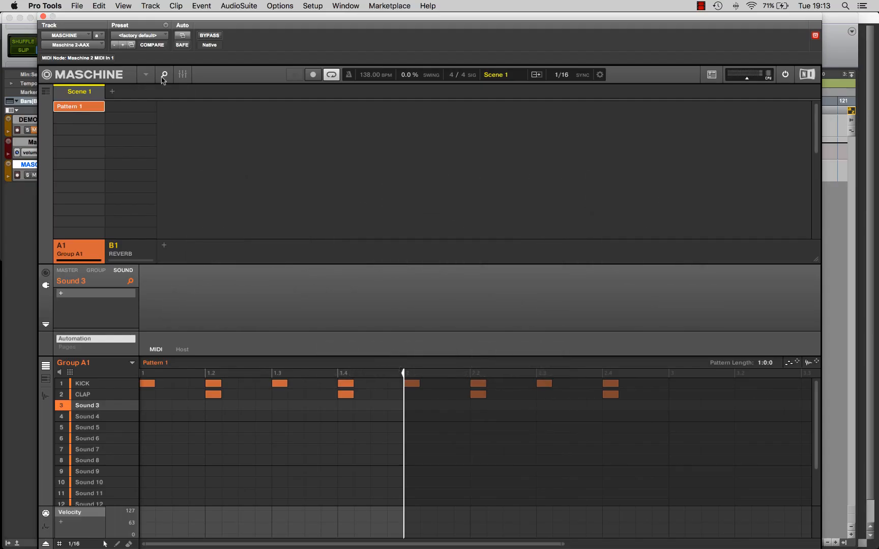
# - Audition the DPFTE Hat Loops in the file browser and load DPFTE Hat Loop - 011 - 138 BPM.wav into Sound 3
pyautogui.click(164, 75)
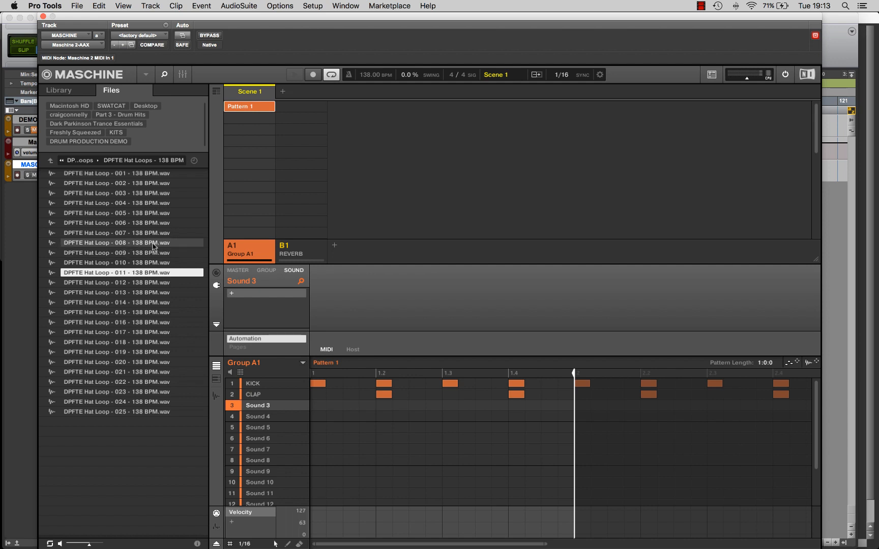
pyautogui.doubleClick(139, 352)
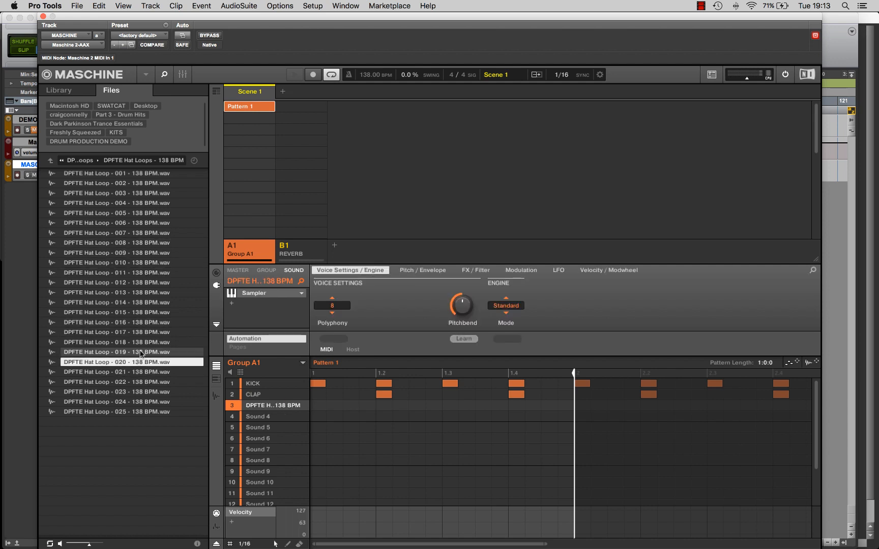
pyautogui.click(139, 343)
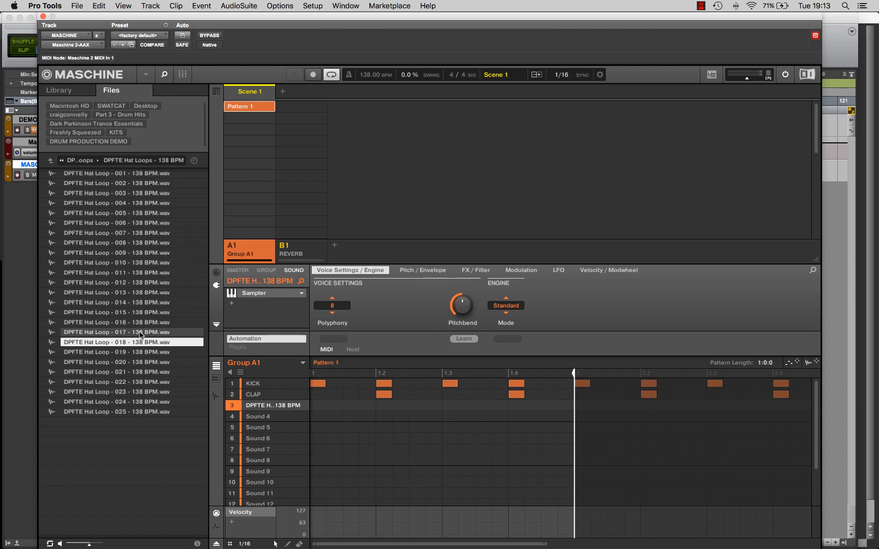
pyautogui.click(139, 332)
pyautogui.click(139, 322)
pyautogui.click(139, 312)
pyautogui.click(139, 302)
pyautogui.click(143, 293)
pyautogui.click(144, 284)
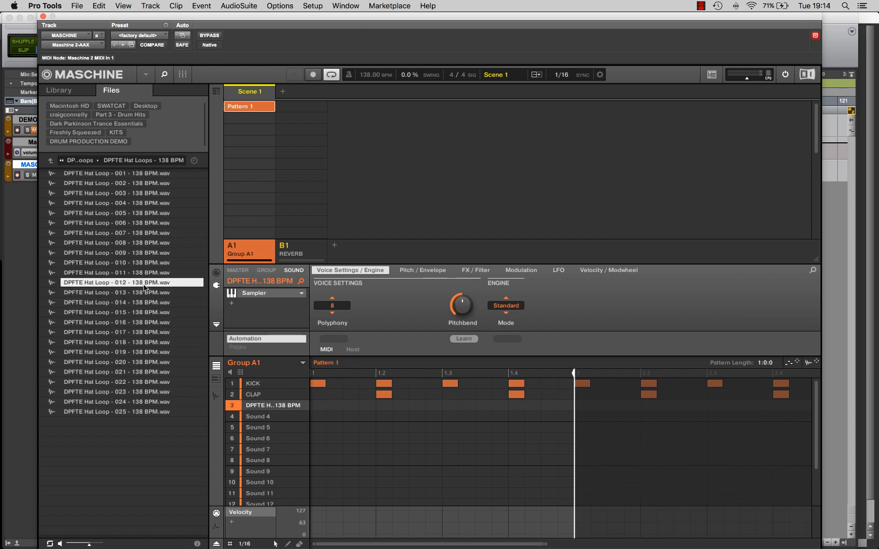
pyautogui.click(145, 273)
pyautogui.click(145, 263)
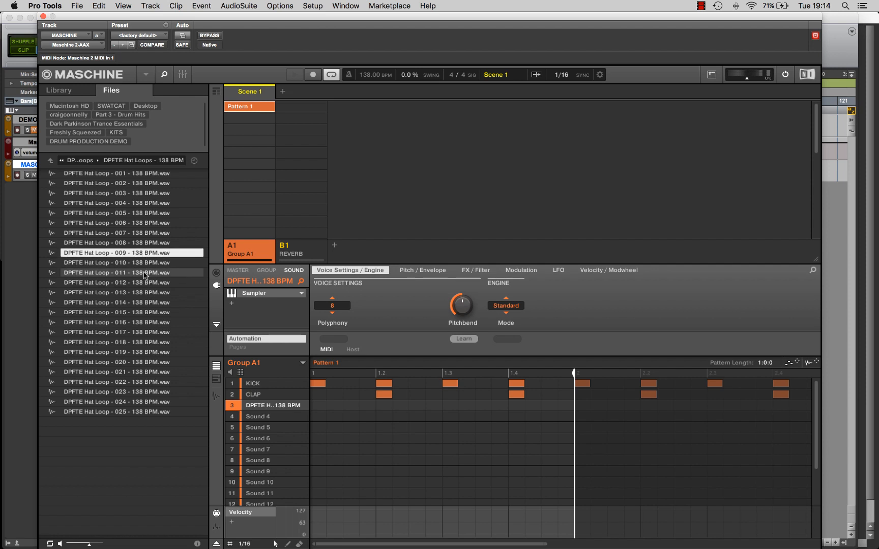
pyautogui.click(144, 276)
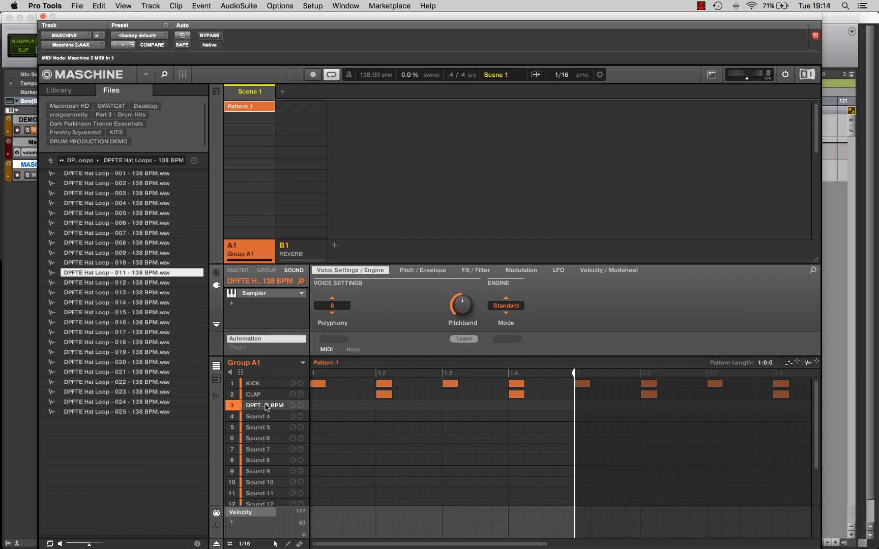
# - Hide the file browser and open the sample editor for the hat loop in Sound 3
pyautogui.click(164, 75)
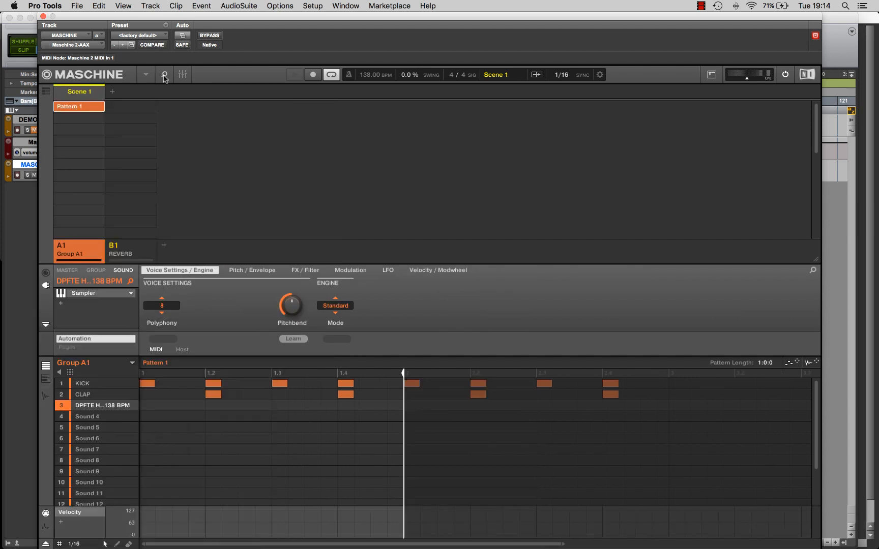
pyautogui.click(46, 397)
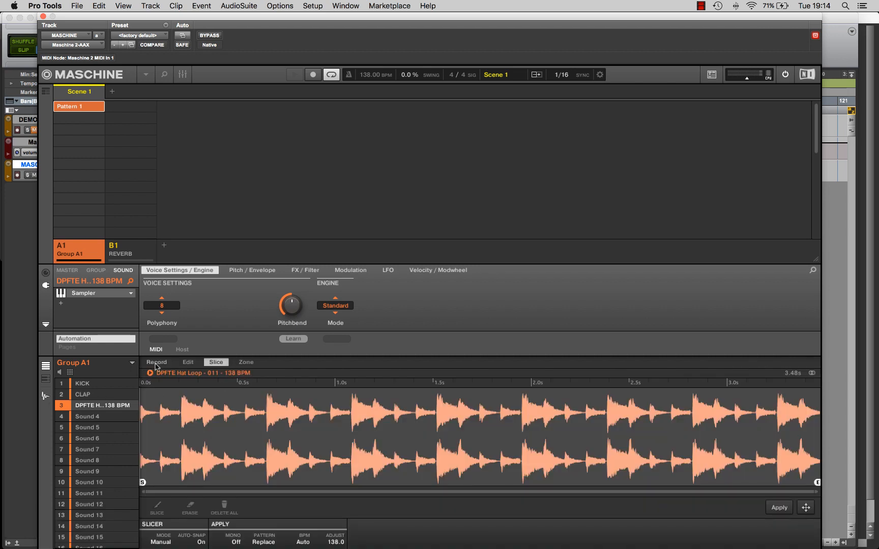
# - View the sample editor's Record and Edit pages for the hat loop and return to the Slice page
pyautogui.click(154, 364)
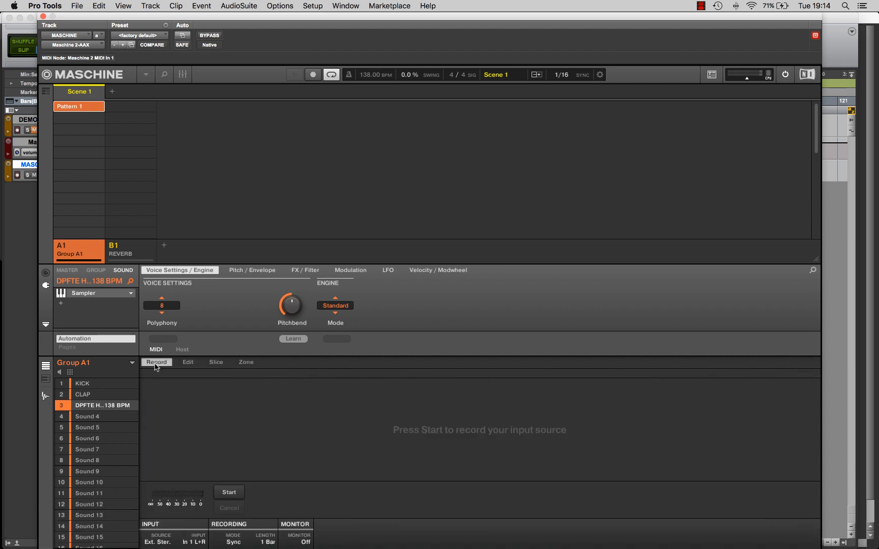
pyautogui.click(190, 364)
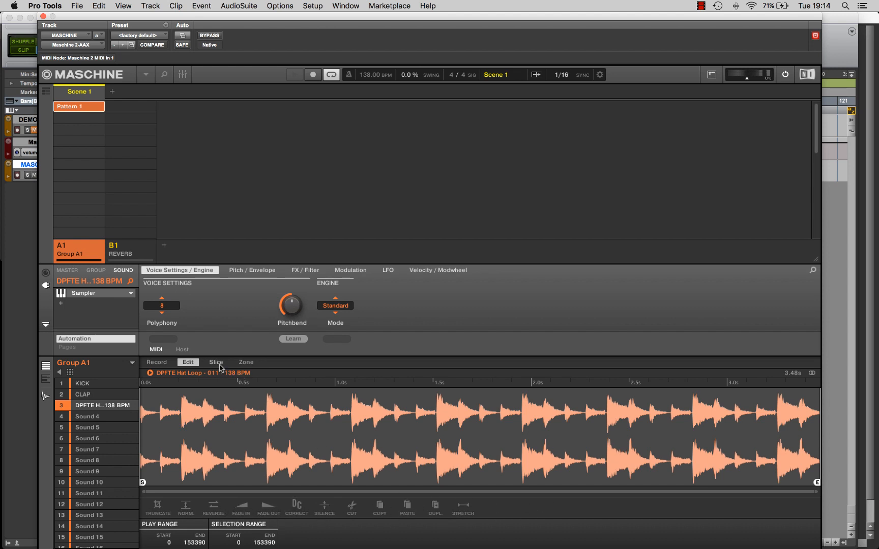
pyautogui.click(216, 362)
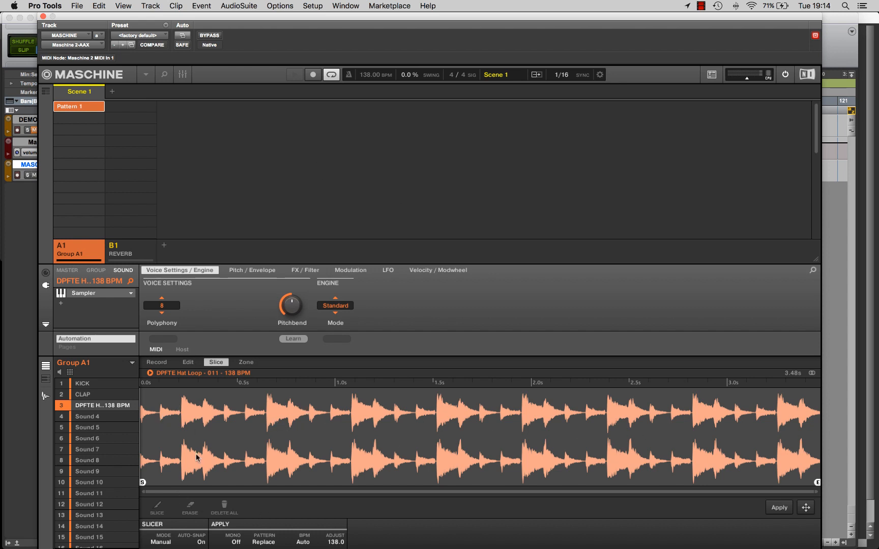
# - Slice the hat loop in Grid mode at 16 TH intervals
pyautogui.click(160, 542)
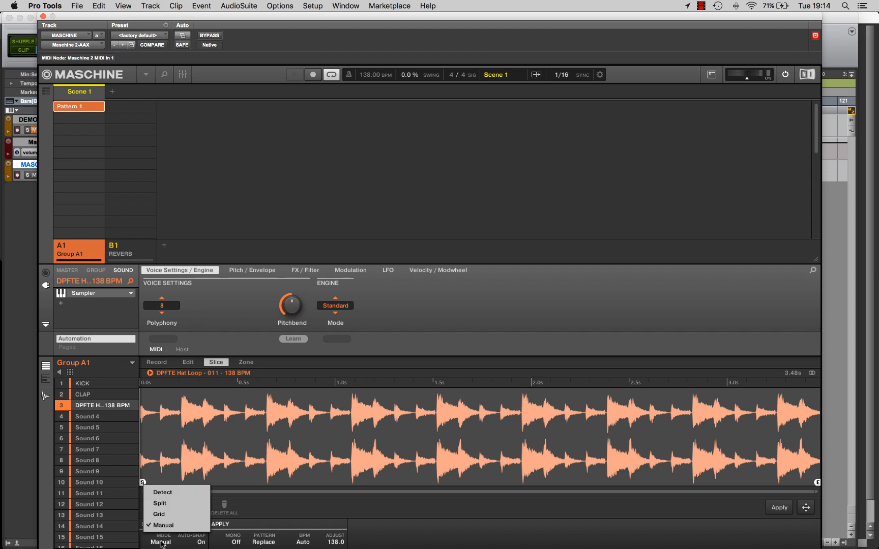
pyautogui.click(173, 515)
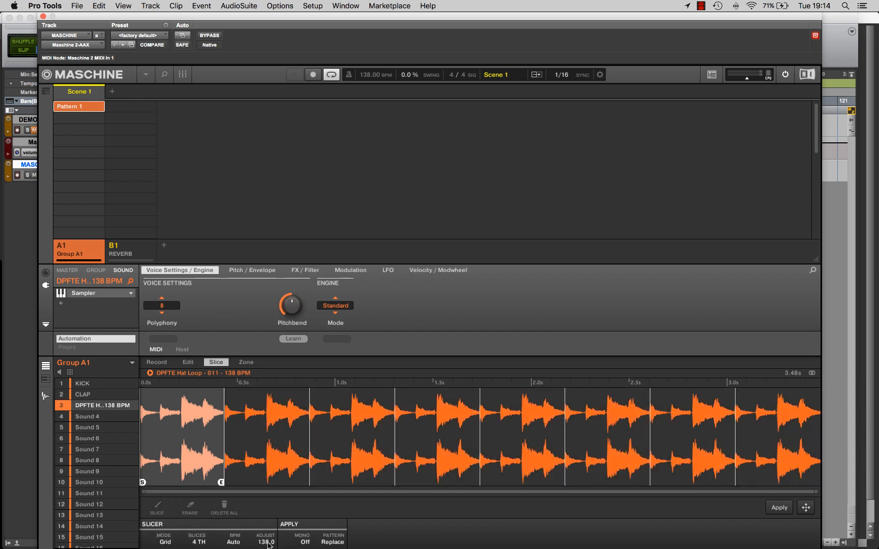
pyautogui.click(196, 542)
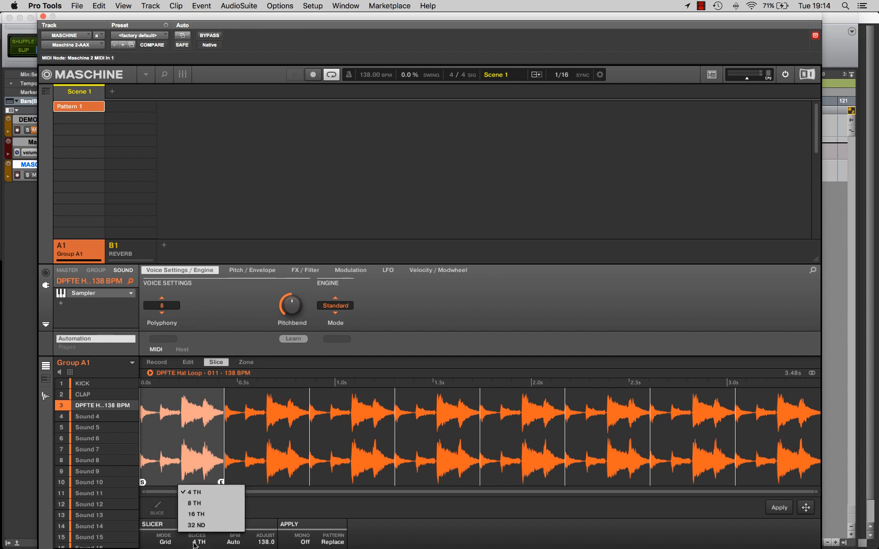
pyautogui.click(196, 514)
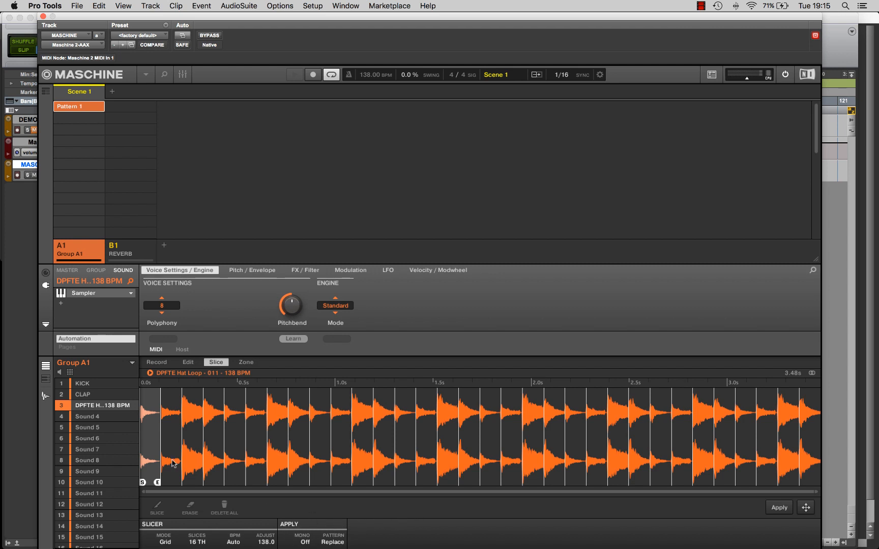
# - Keep the slice pattern option at Replace and apply the slices to Sound 3 and Pattern 1
pyautogui.click(338, 542)
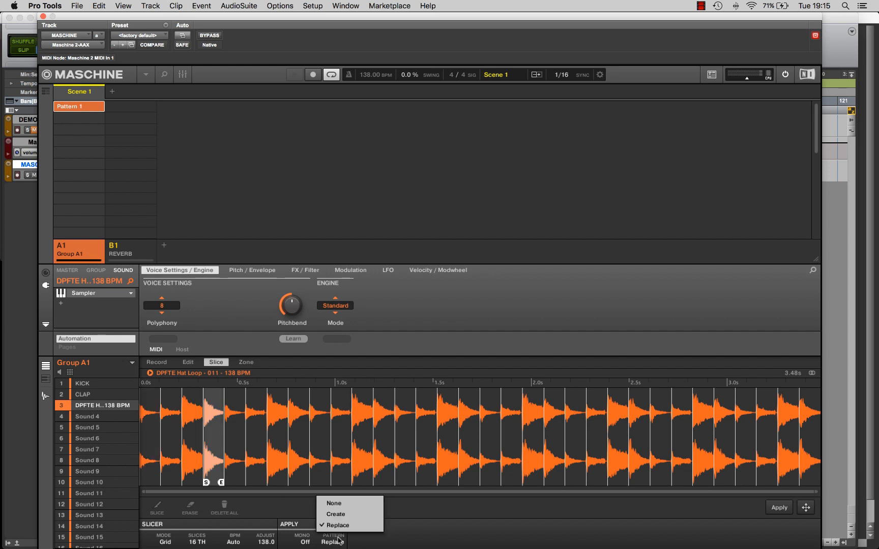
pyautogui.click(343, 530)
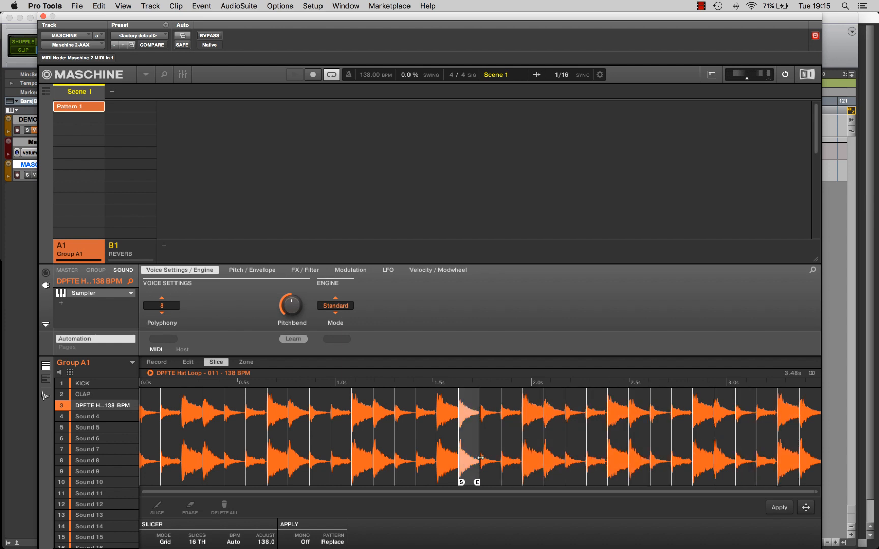
pyautogui.click(779, 508)
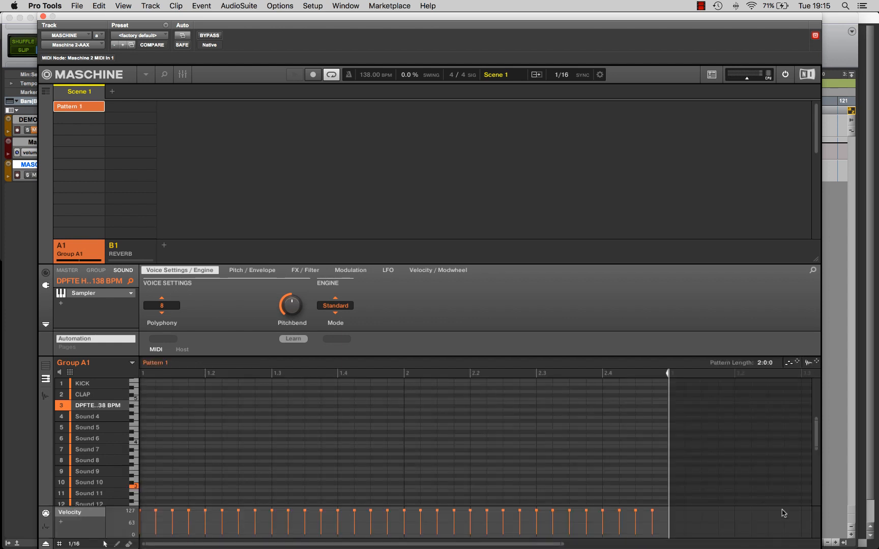
# - Examine the ascending slice notes in Pattern 1's keyboard view and audition several slices
pyautogui.scroll(-10, 182, 446)
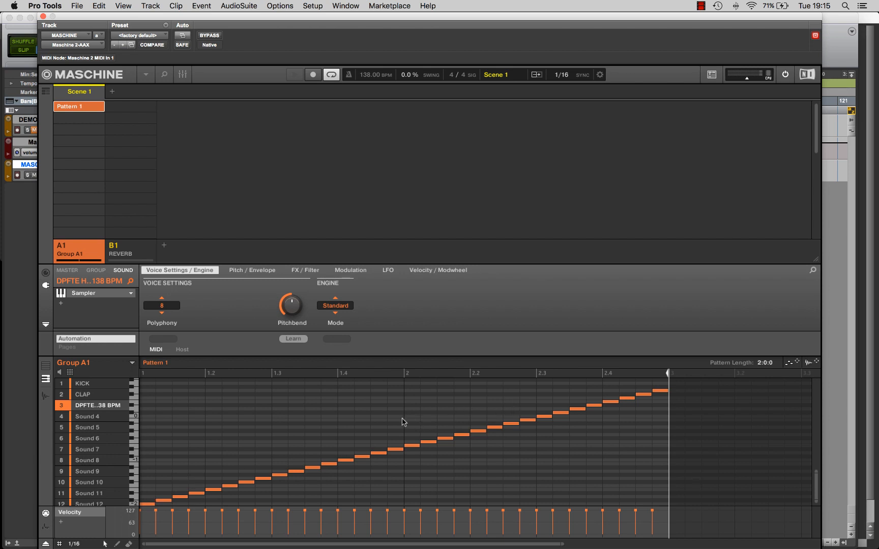
pyautogui.click(135, 504)
pyautogui.click(136, 480)
pyautogui.click(136, 460)
# - Return to the group view of the pattern and rename Sound 3 as HEAVYLOOP
pyautogui.click(45, 366)
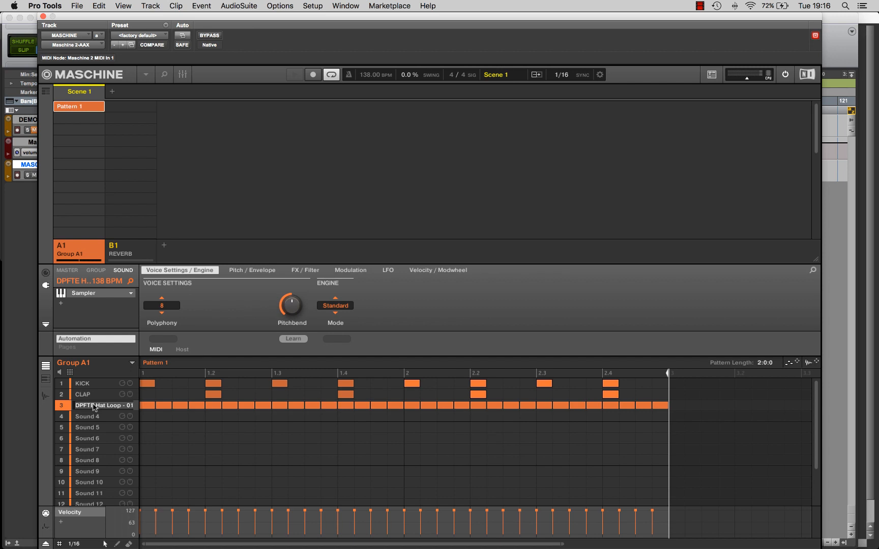
pyautogui.write('HEAVYLOOP')
pyautogui.press('Return')
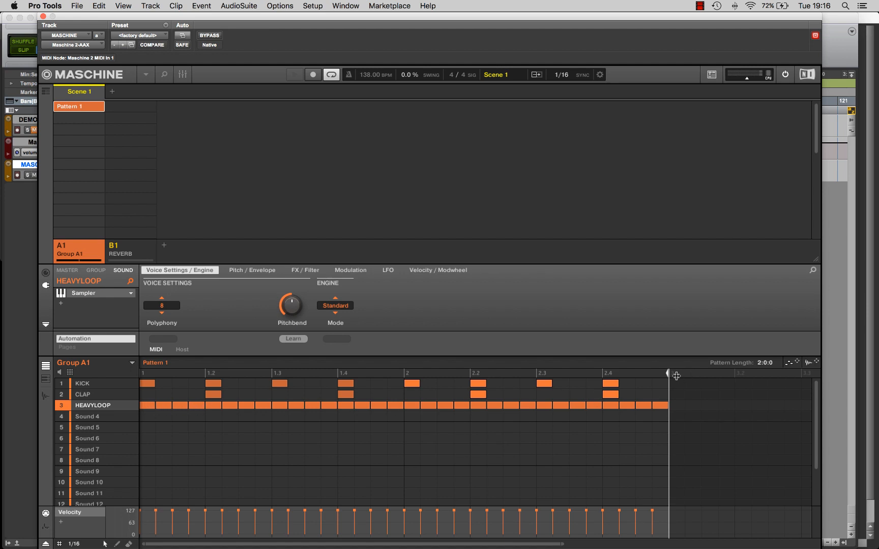
# - Shorten Pattern 1 to 1:0:0 and mute the CLAP and KICK to isolate HEAVYLOOP during playback
pyautogui.moveTo(667, 372); pyautogui.dragTo(398, 379)
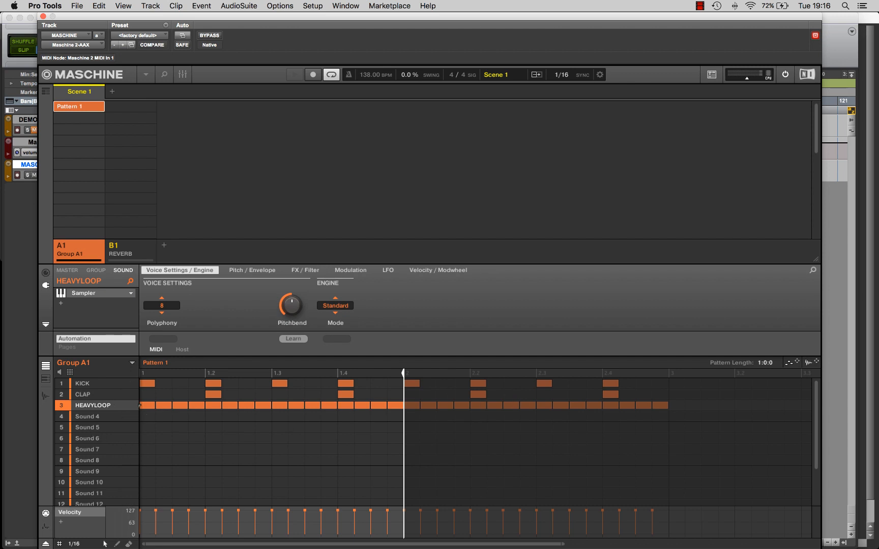
pyautogui.press('space')
pyautogui.click(60, 395)
pyautogui.click(61, 384)
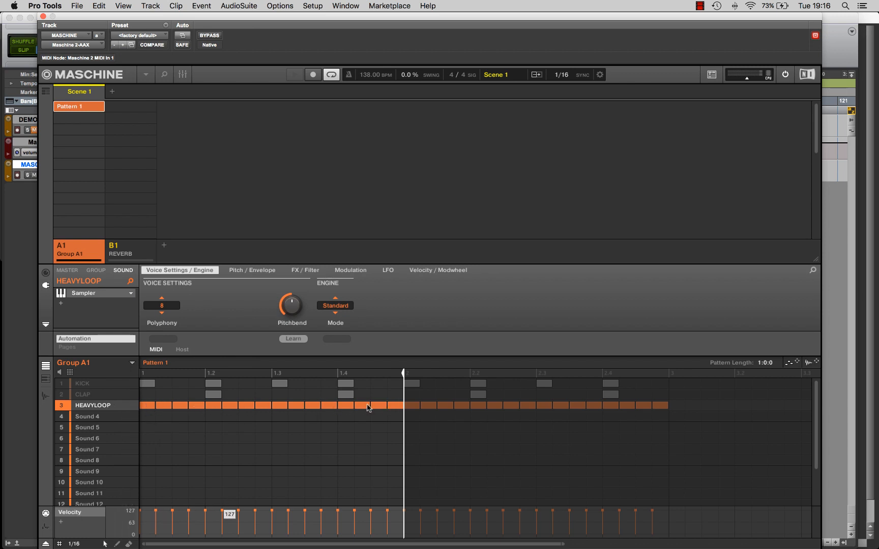
# - Select HEAVYLOOP's four notes on beats 1, 1.2, 1.3 and 1.4 and lower their velocity to 71
pyautogui.click(144, 417)
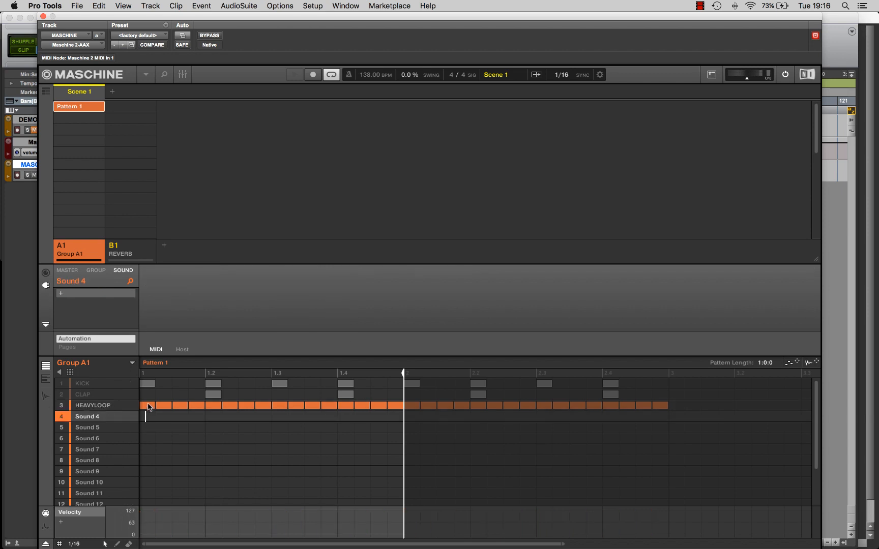
pyautogui.click(107, 406)
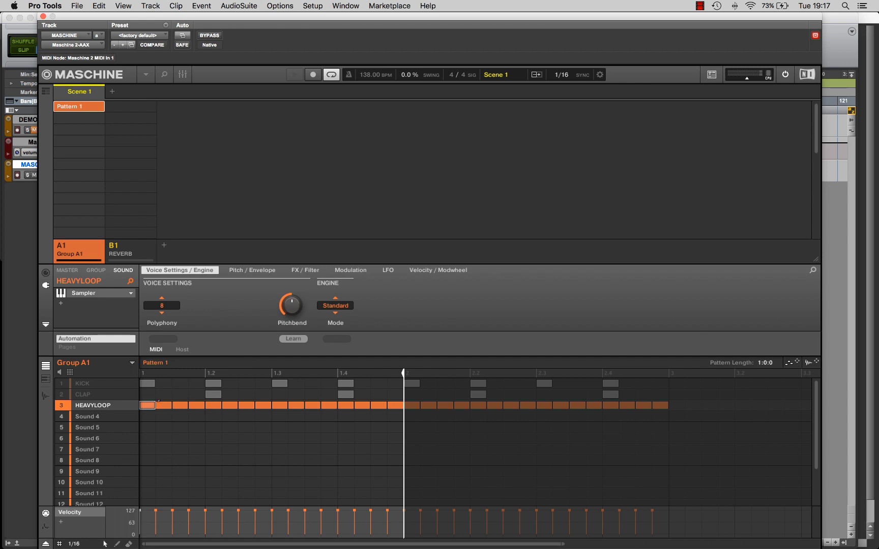
pyautogui.click(209, 406)
pyautogui.keyDown('shift'); pyautogui.click(280, 406); pyautogui.keyUp('shift')
pyautogui.keyDown('shift'); pyautogui.click(345, 407); pyautogui.keyUp('shift')
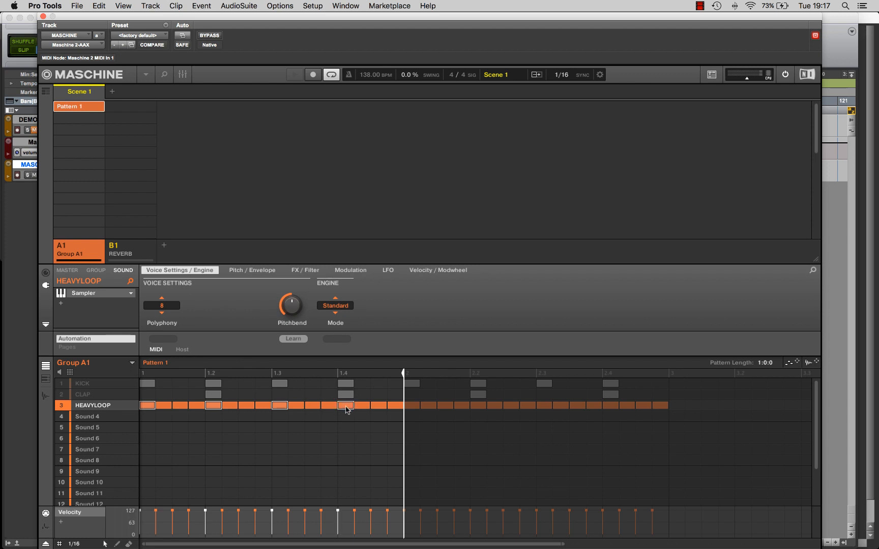
pyautogui.moveTo(204, 514); pyautogui.dragTo(205, 513)
pyautogui.moveTo(272, 511)
pyautogui.mouseDown()
pyautogui.moveTo(272, 534)
pyautogui.moveTo(272, 512)
pyautogui.moveTo(271, 524)
pyautogui.mouseUp()
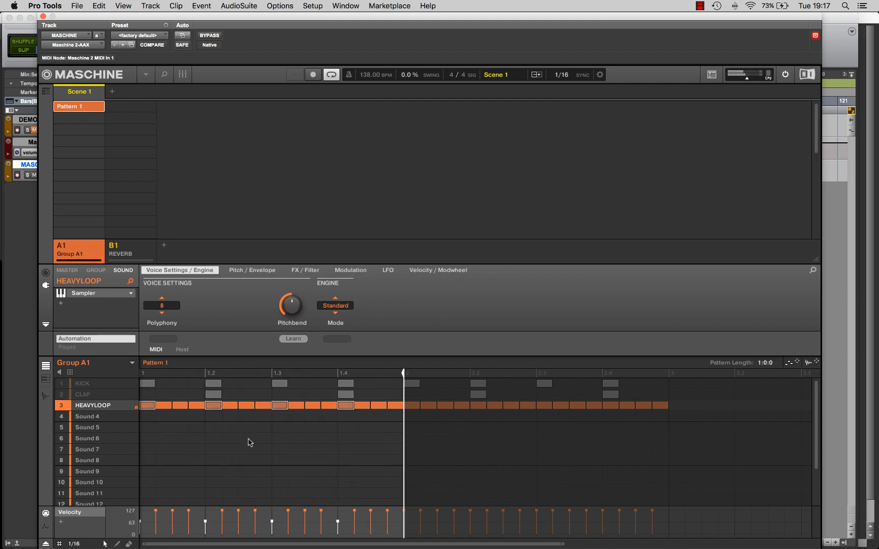
# - Deselect the notes, reselect HEAVYLOOP and place the Pro Tools playback start shortly before bar 121
pyautogui.click(246, 436)
pyautogui.click(88, 406)
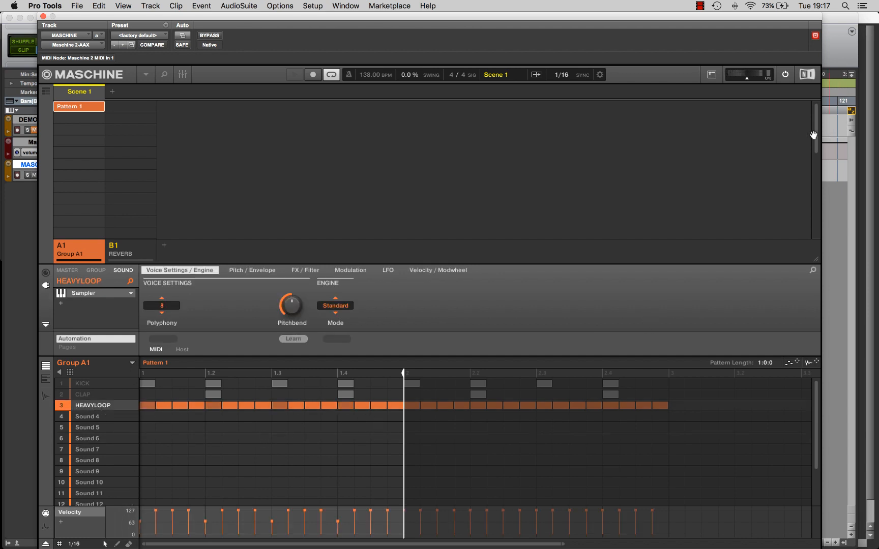
pyautogui.moveTo(828, 123); pyautogui.dragTo(836, 120)
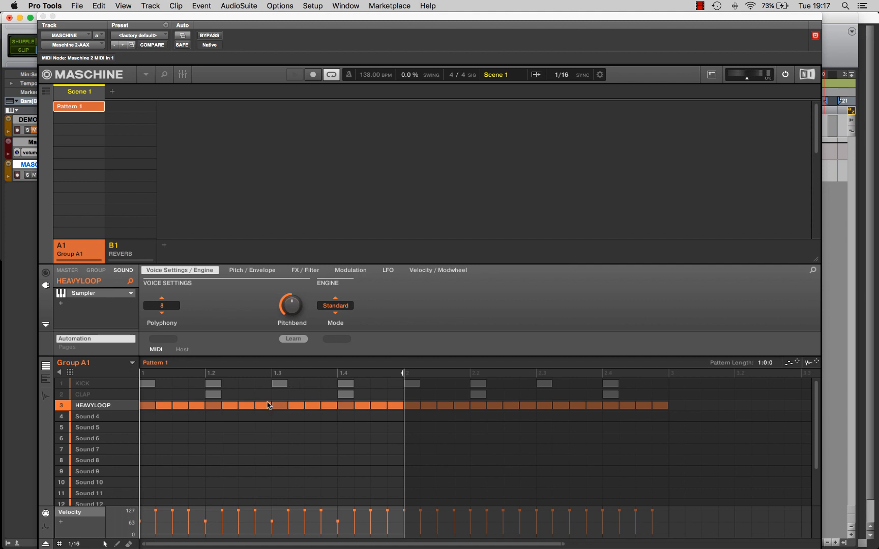
pyautogui.click(827, 122)
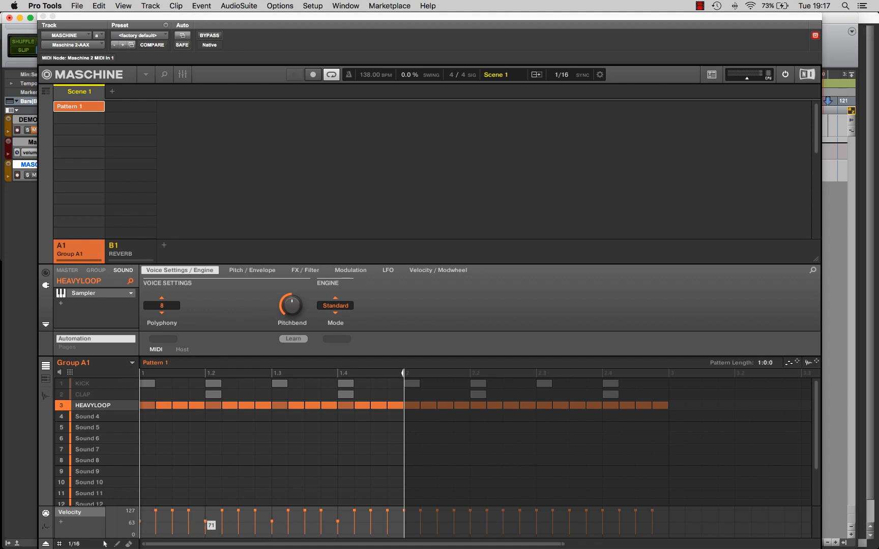
# - Raise HEAVYLOOP's beat notes to full velocity for a playback comparison and bring them back down to 71
pyautogui.moveTo(206, 522); pyautogui.dragTo(206, 510)
pyautogui.click(338, 521)
pyautogui.moveTo(338, 522); pyautogui.dragTo(338, 510)
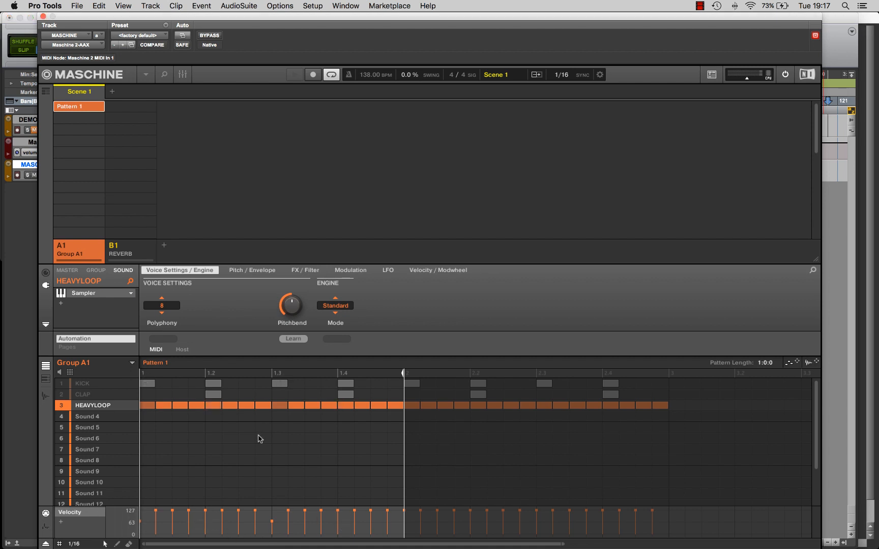
pyautogui.press('space')
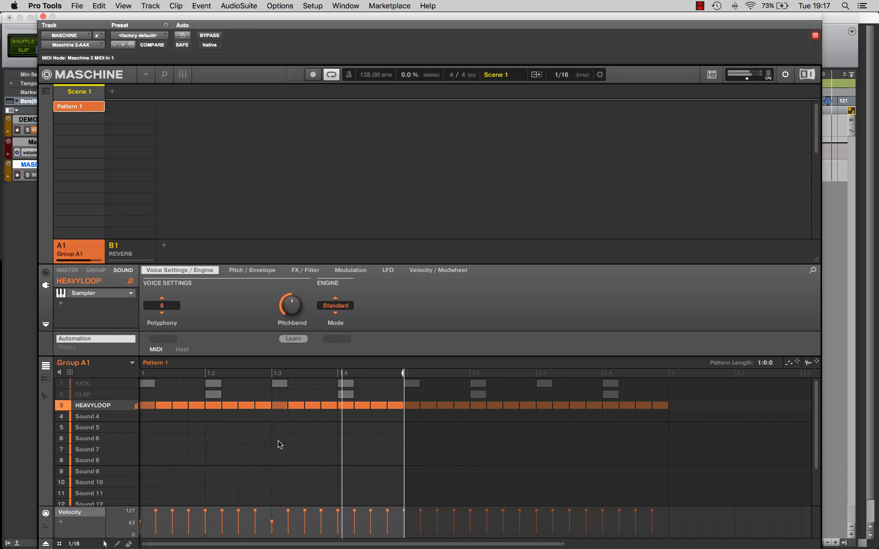
pyautogui.moveTo(272, 521); pyautogui.dragTo(272, 509)
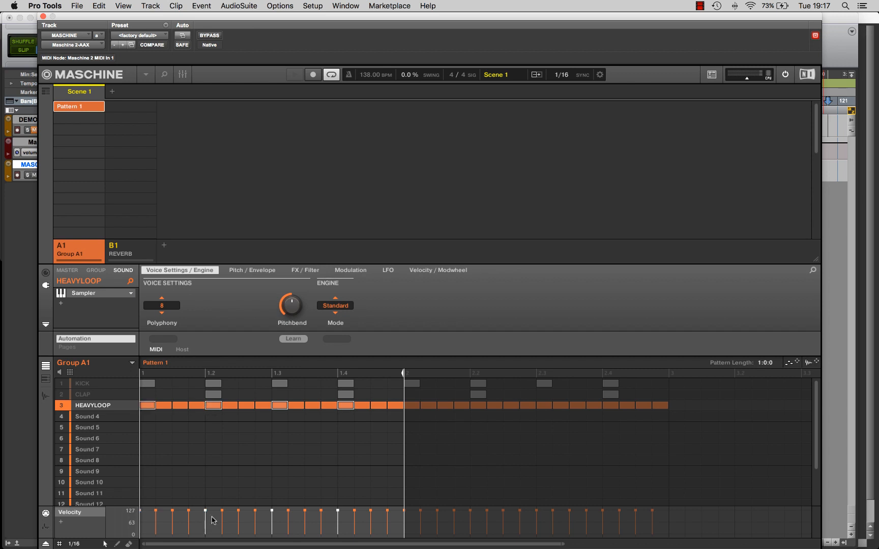
pyautogui.moveTo(205, 510); pyautogui.dragTo(205, 522)
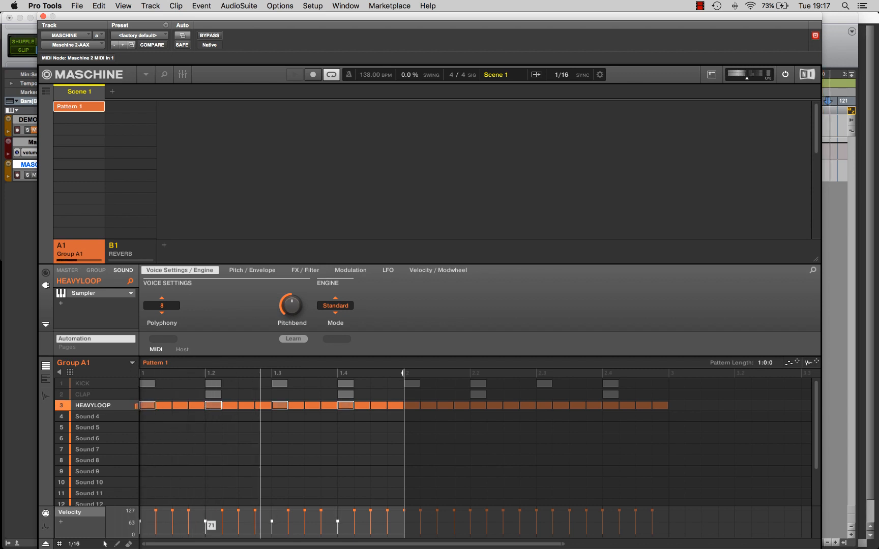
# - Select every second HEAVYLOOP sixteenth note, try minimum velocity during playback and settle their velocities slightly below full
pyautogui.click(170, 417)
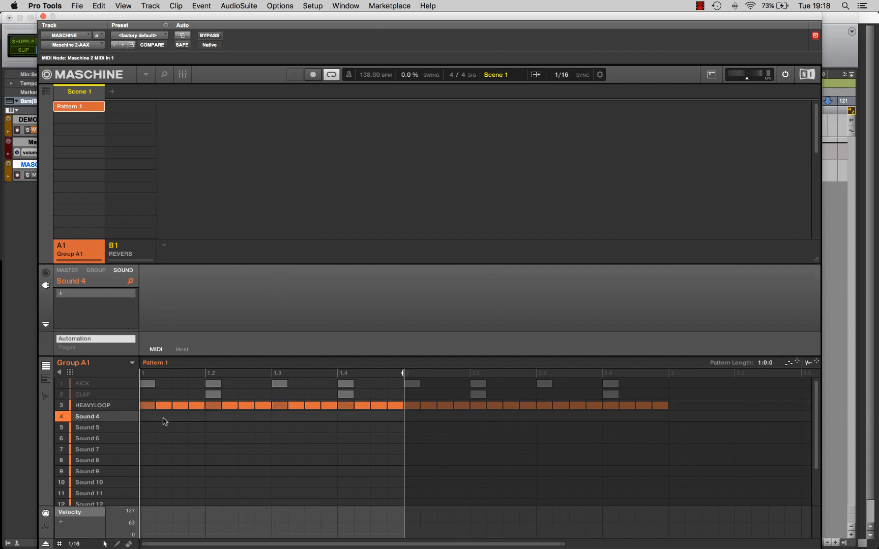
pyautogui.click(200, 395)
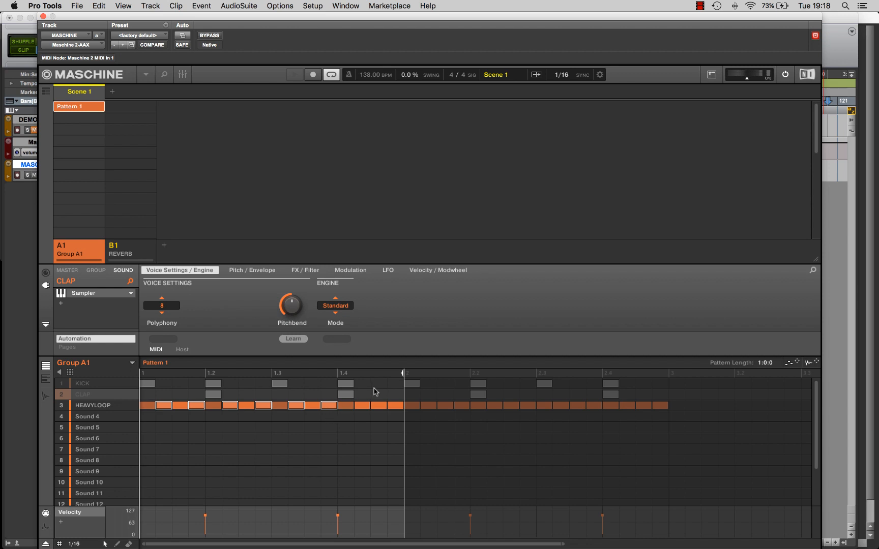
pyautogui.click(99, 407)
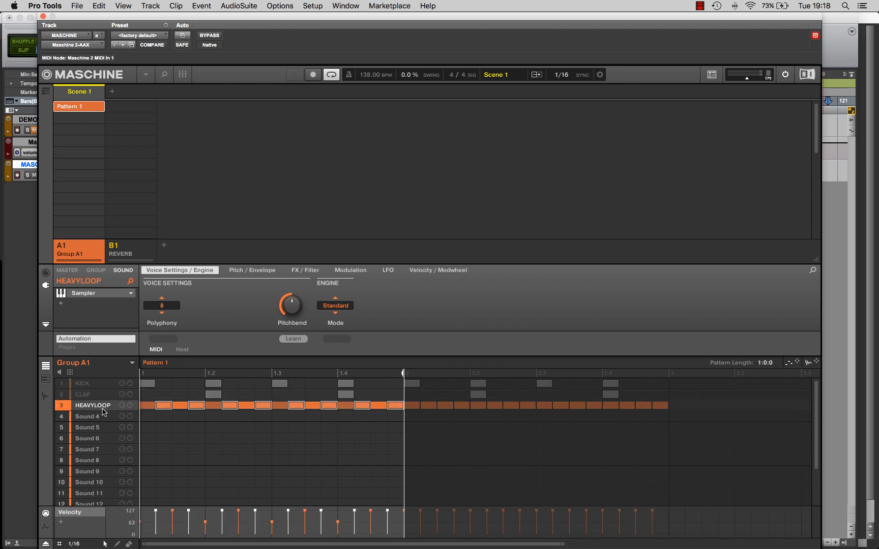
pyautogui.moveTo(218, 506); pyautogui.dragTo(222, 534)
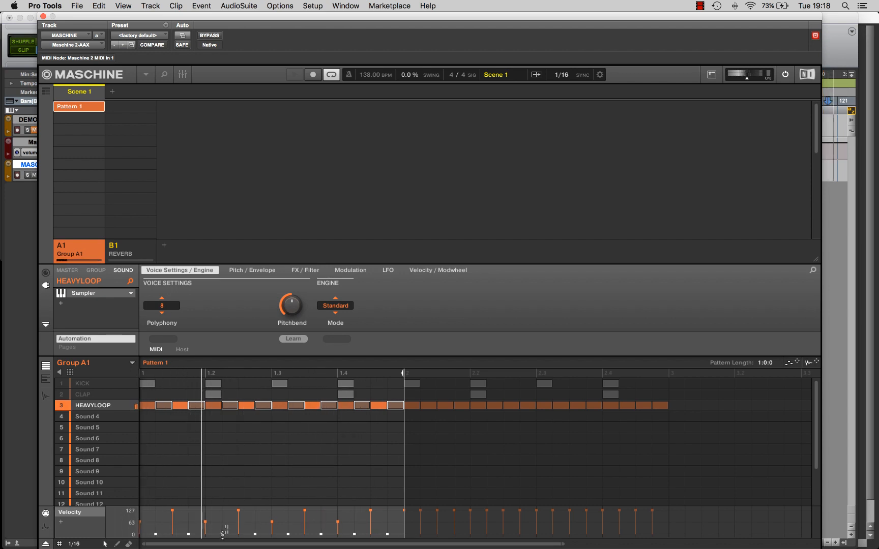
pyautogui.moveTo(223, 532); pyautogui.dragTo(223, 516)
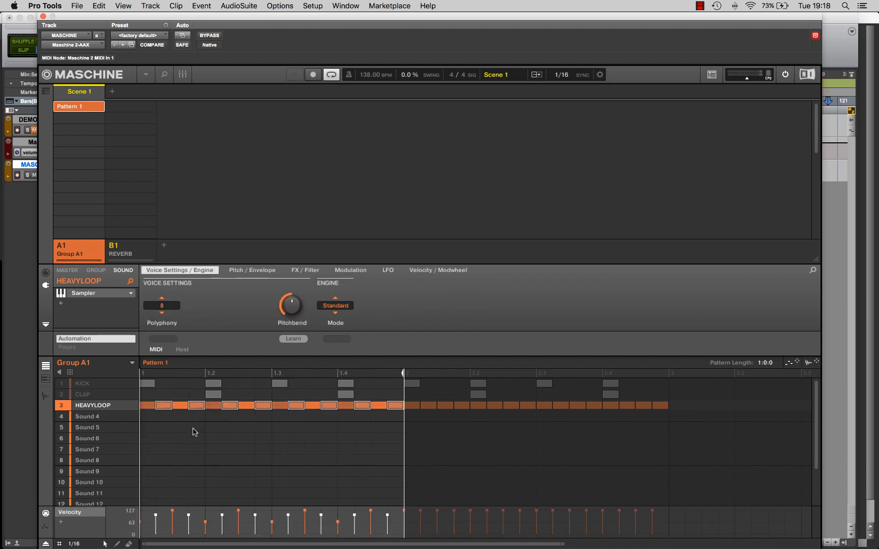
pyautogui.click(194, 432)
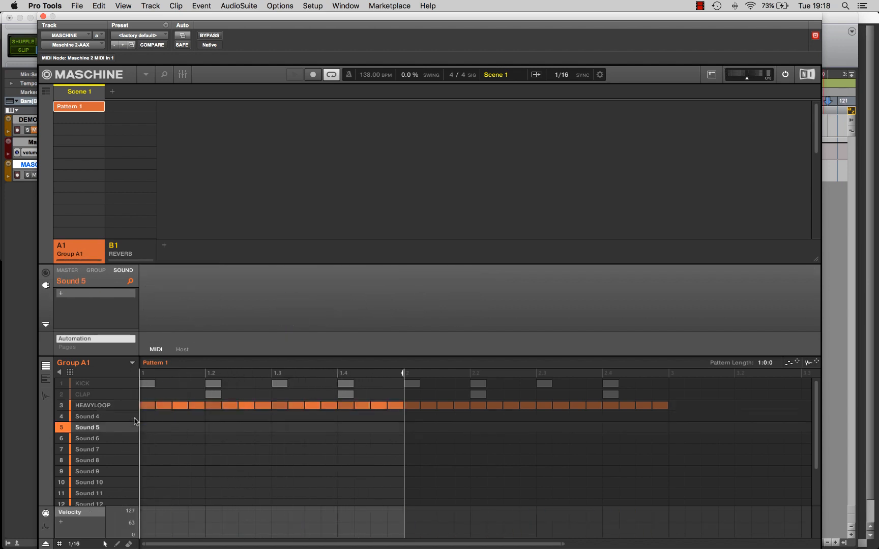
# - Switch HEAVYLOOP's sampler envelope type to ADSR, trying AHD on the way, and lower its sustain to about a quarter
pyautogui.click(98, 407)
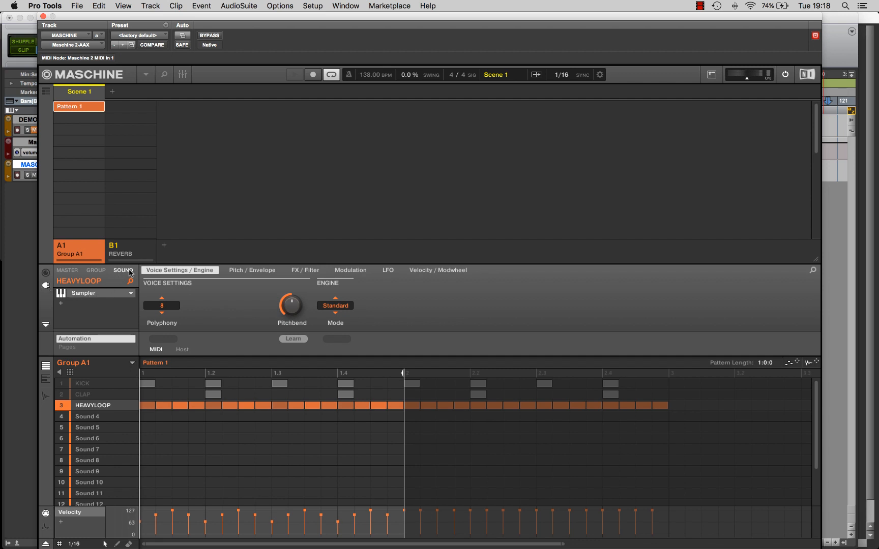
pyautogui.click(254, 272)
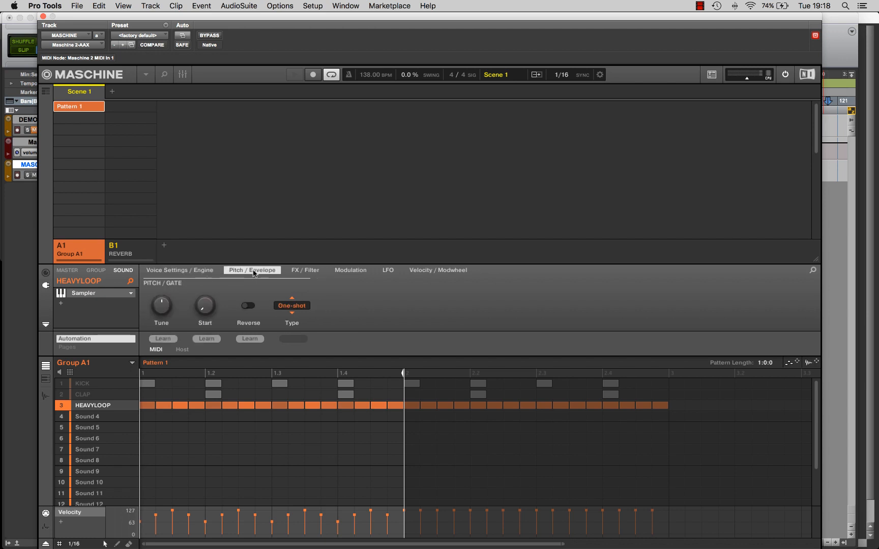
pyautogui.click(300, 307)
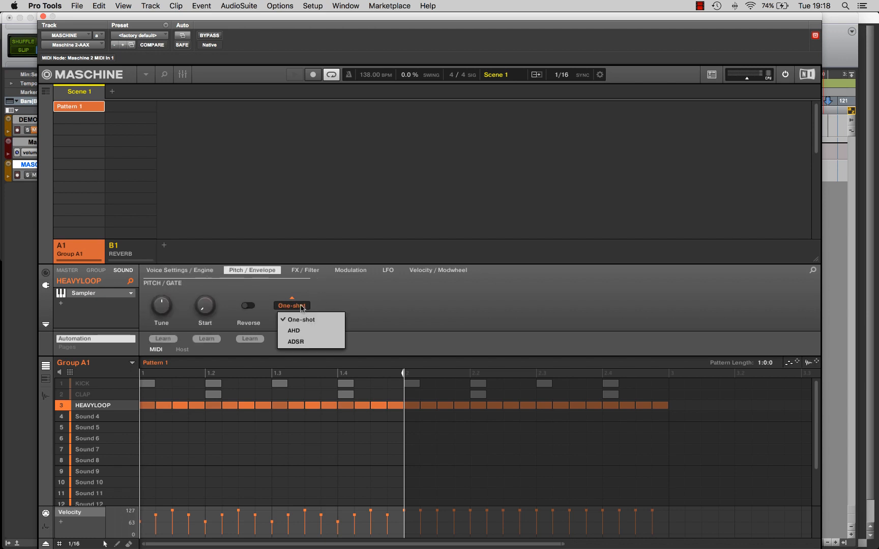
pyautogui.click(316, 331)
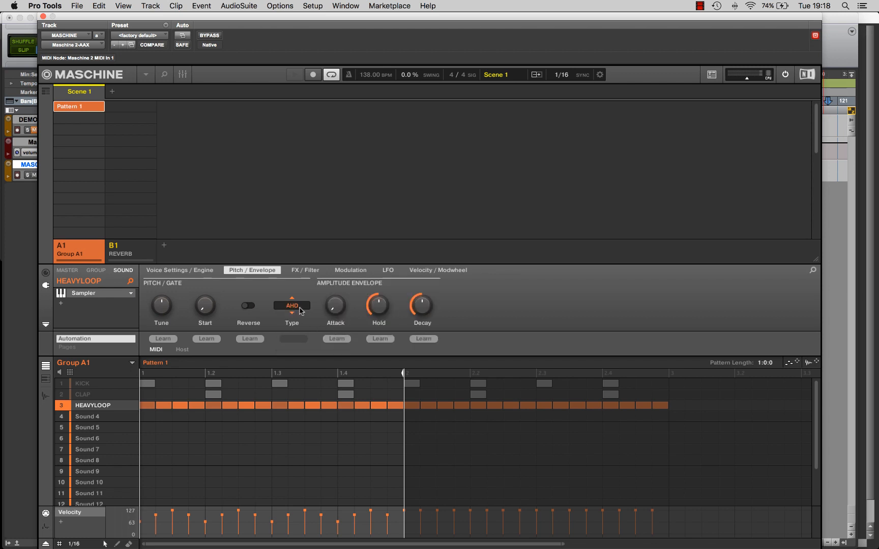
pyautogui.click(300, 311)
pyautogui.click(308, 341)
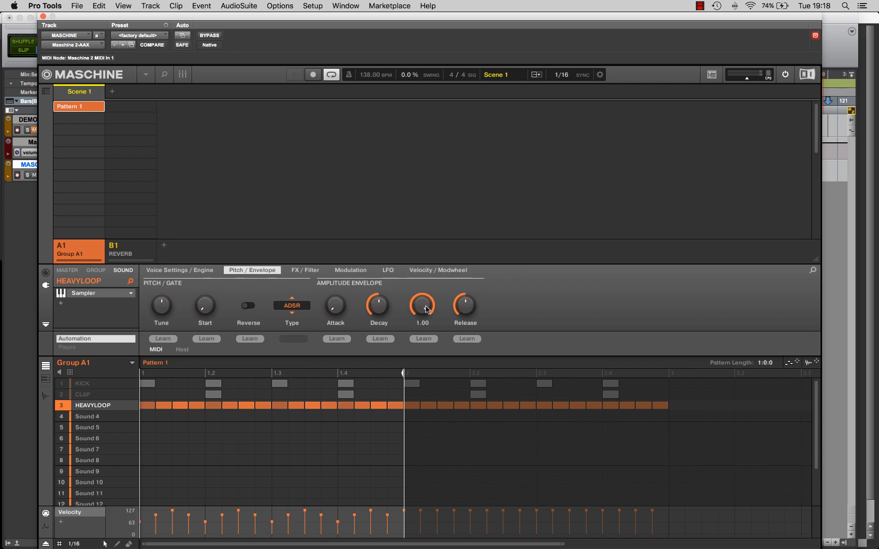
pyautogui.moveTo(427, 311)
pyautogui.mouseDown()
pyautogui.moveTo(423, 320)
pyautogui.moveTo(379, 305)
pyautogui.moveTo(466, 304)
pyautogui.moveTo(426, 302)
pyautogui.mouseUp()
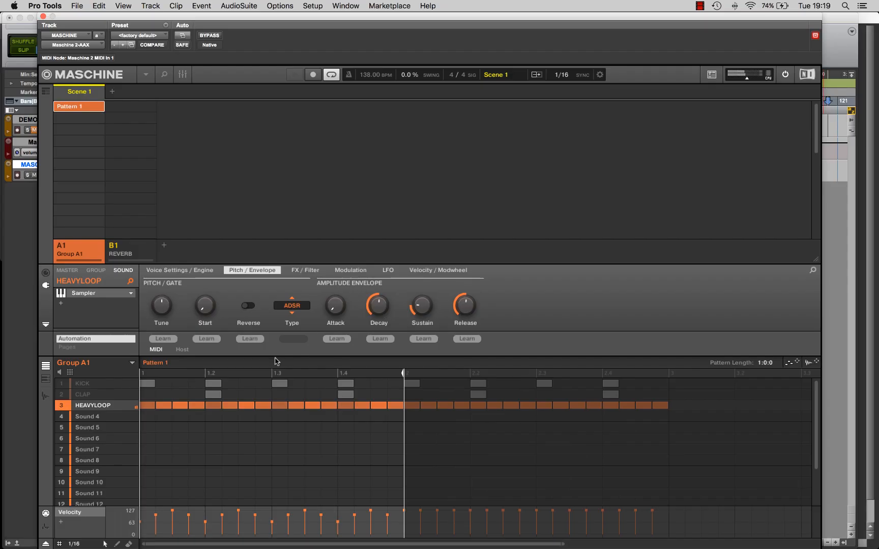
# - Take HEAVYLOOP out of solo and play the full beat with kick, clap and HEAVYLOOP together
pyautogui.click(62, 396)
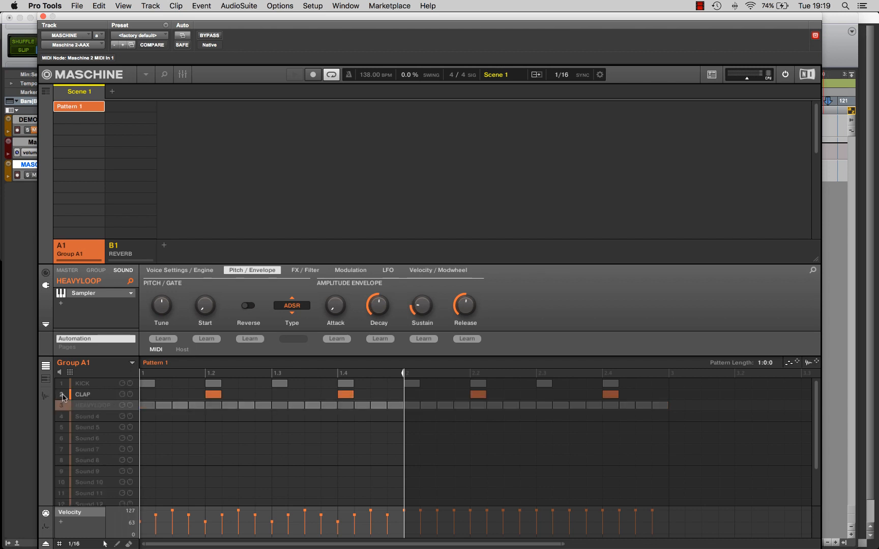
pyautogui.click(62, 396)
pyautogui.press('space')
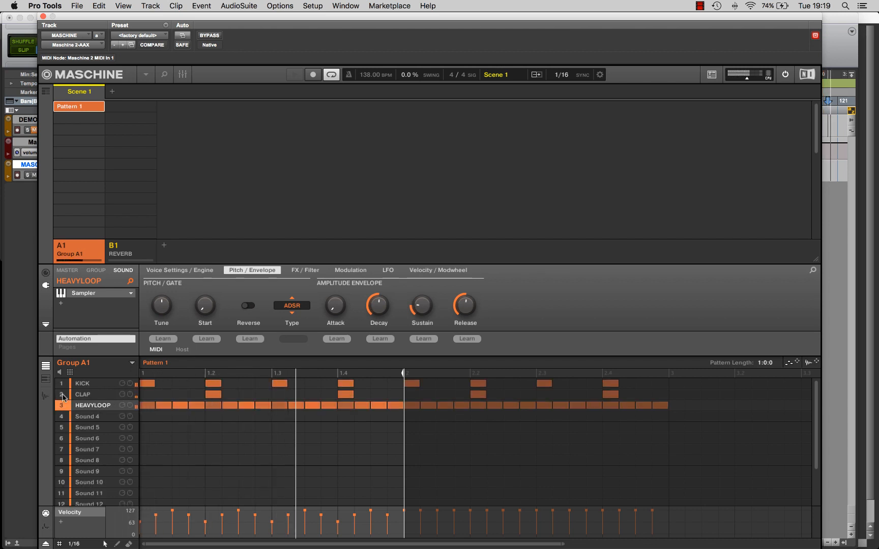
pyautogui.click(92, 398)
pyautogui.click(88, 407)
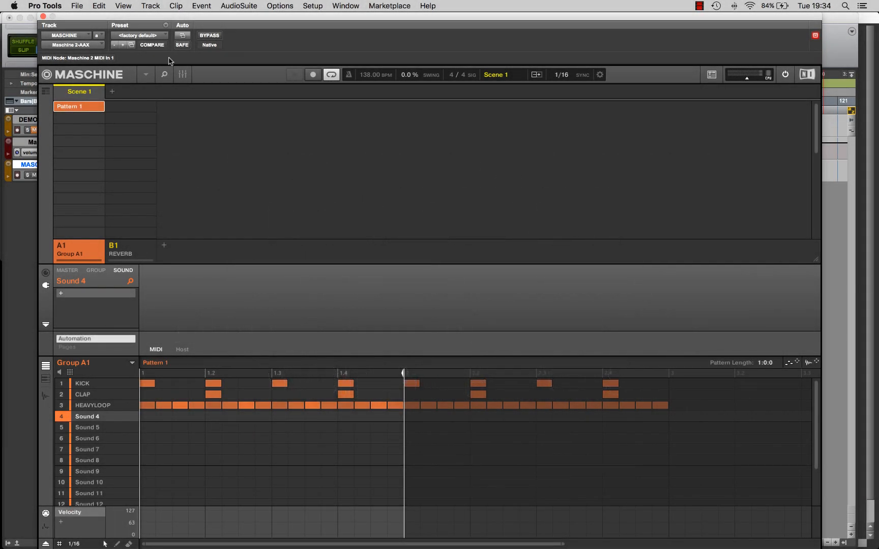
# - Audition the DPFTE hat loops and load DPFTE Hat Loop - 005 - 140 BPM.wav into Sound 4
pyautogui.click(165, 75)
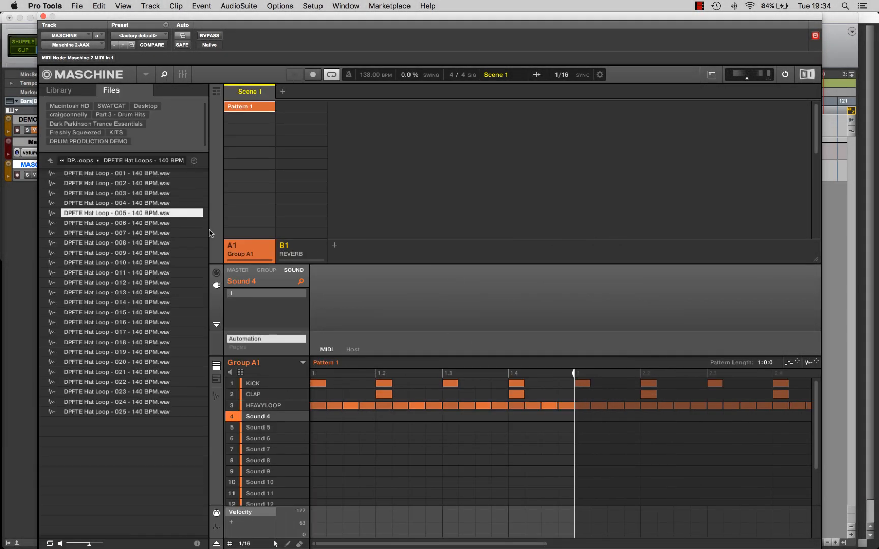
pyautogui.click(150, 243)
pyautogui.doubleClick(145, 253)
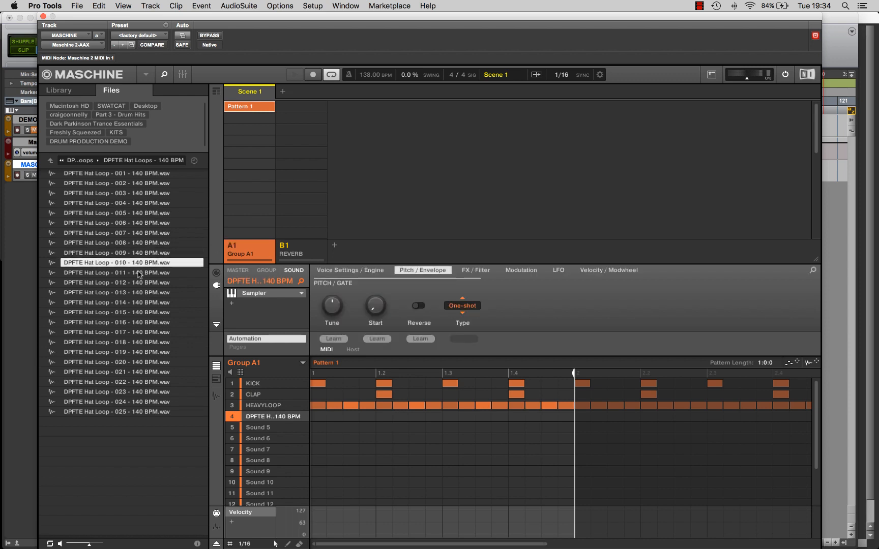
pyautogui.click(142, 173)
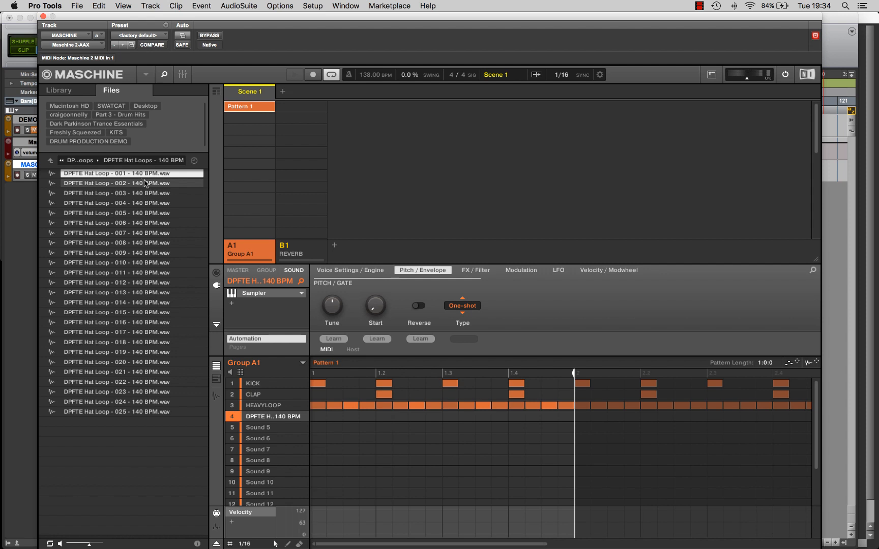
pyautogui.click(144, 183)
pyautogui.click(144, 194)
pyautogui.click(143, 203)
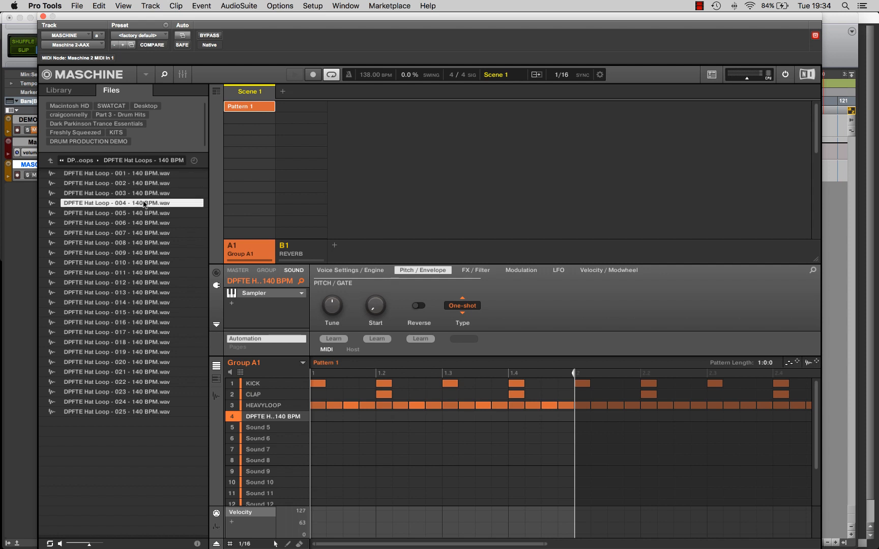
pyautogui.click(143, 213)
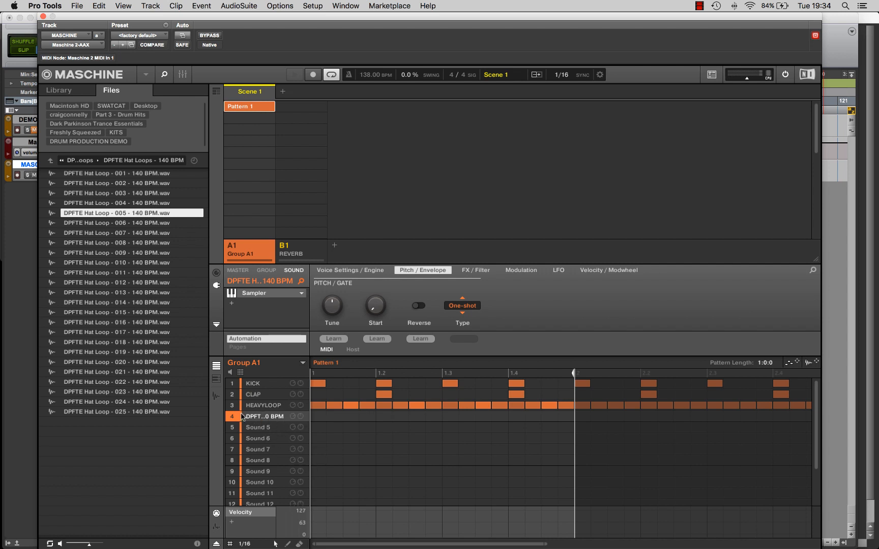
pyautogui.click(161, 75)
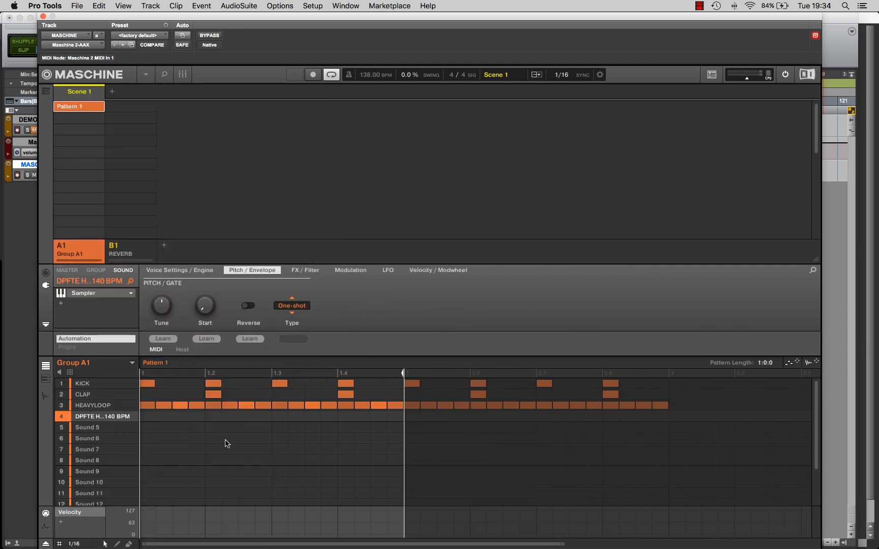
# - Open the new hat loop for slicing and set the slicer to Grid mode with 16 TH slices
pyautogui.click(45, 398)
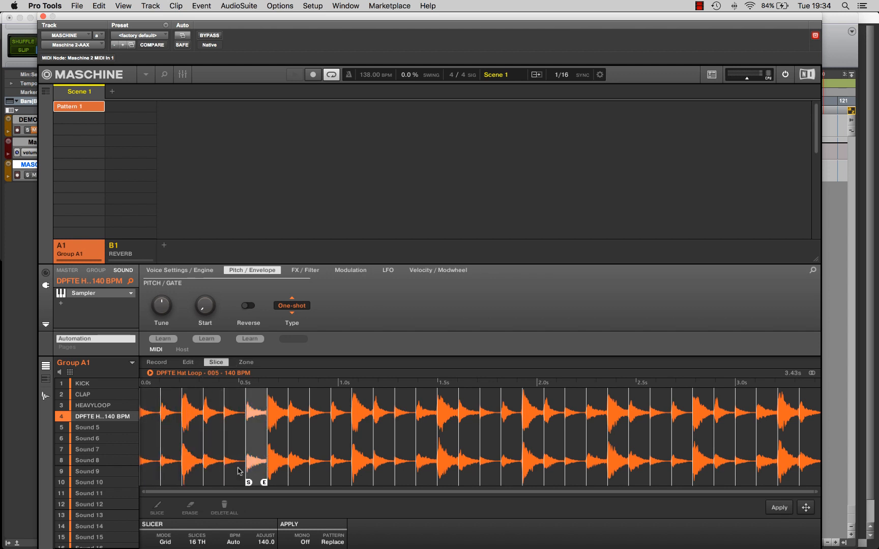
pyautogui.click(165, 543)
pyautogui.click(177, 518)
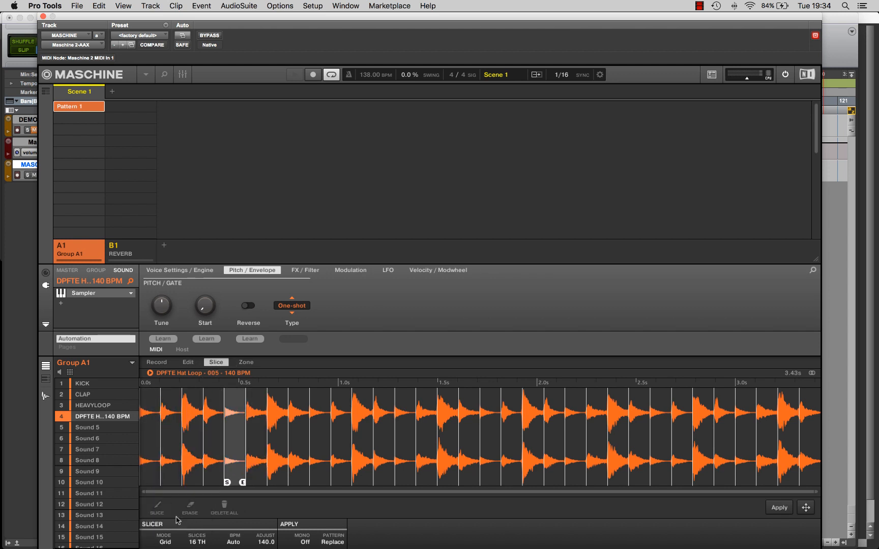
pyautogui.click(194, 543)
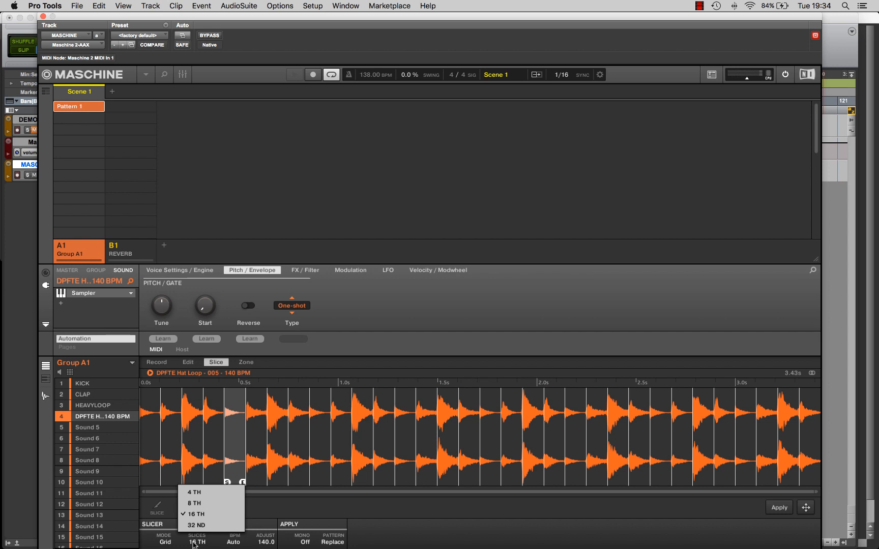
pyautogui.click(200, 514)
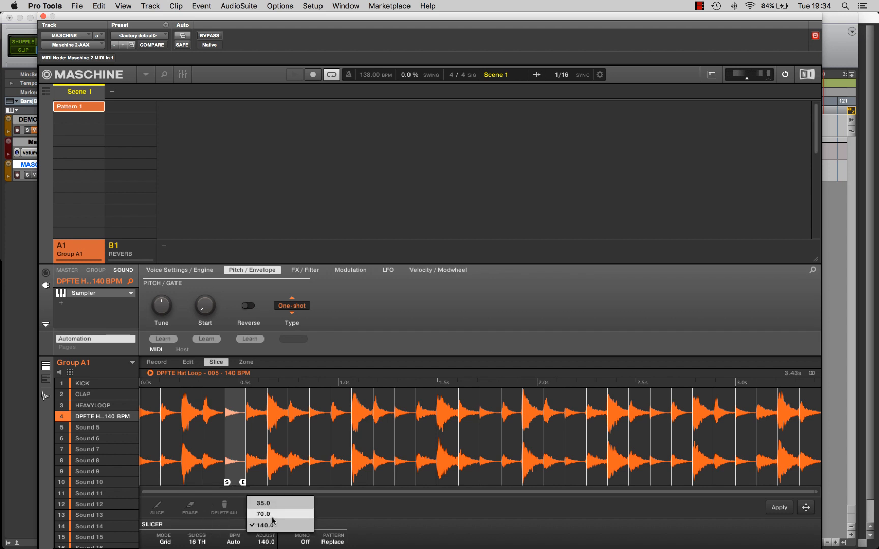
# - Try the slicer's tempo adjustment at 70.0 and return it to 140.0
pyautogui.click(273, 519)
pyautogui.click(266, 542)
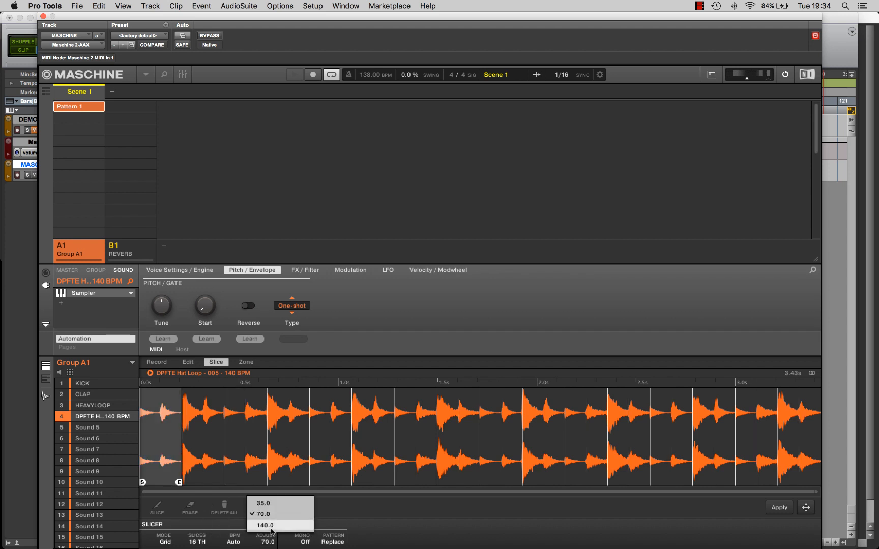
pyautogui.click(279, 525)
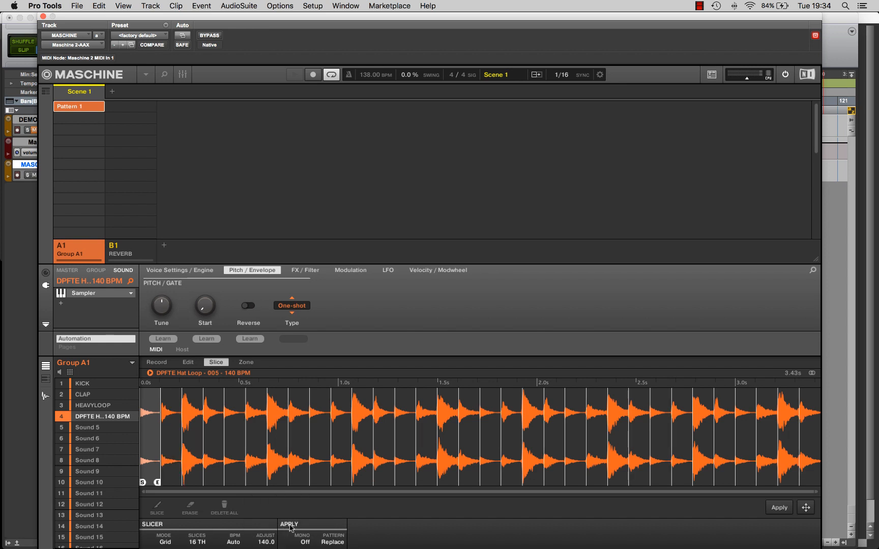
# - Keep the slicer's pattern option on Replace and apply the slices to the Sound 4 hat loop
pyautogui.click(331, 544)
pyautogui.click(335, 526)
pyautogui.click(778, 508)
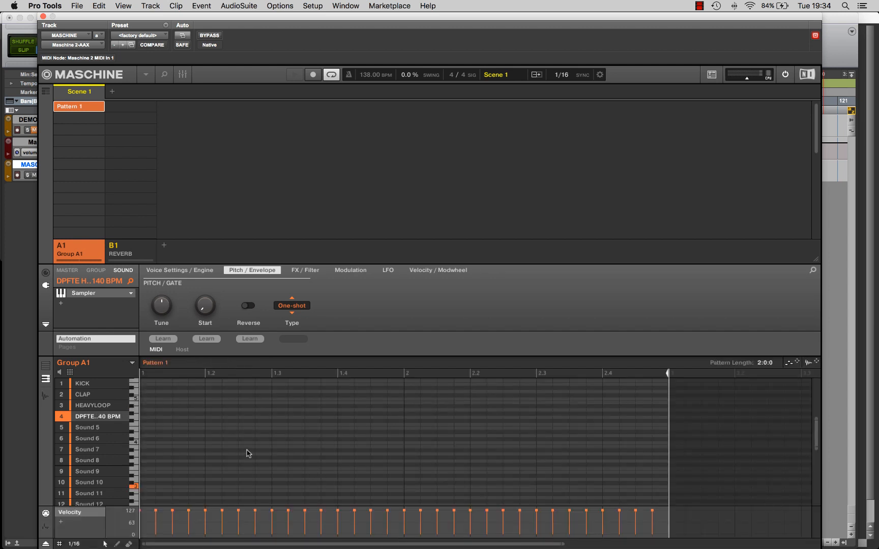
# - Audition the hat loop's individual slices one after another, going up the piano roll keys from the lowest slice
pyautogui.scroll(-5, 247, 452)
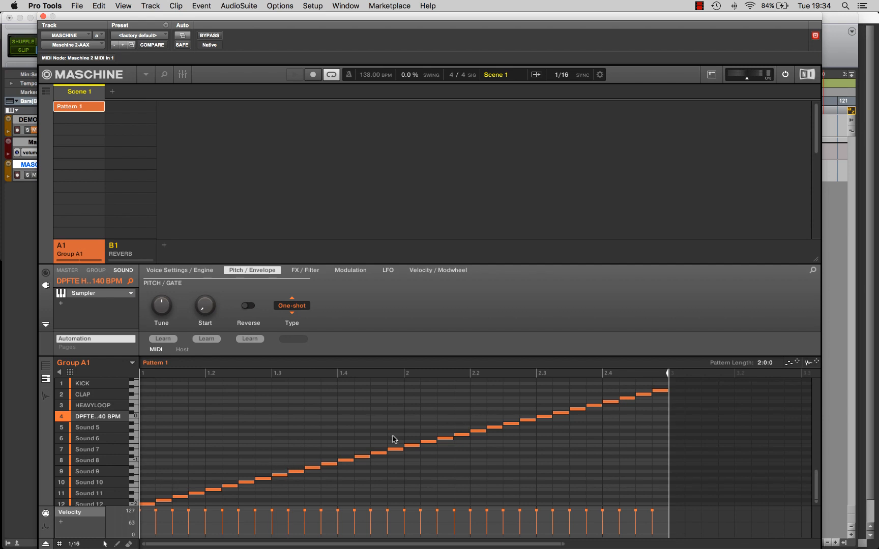
pyautogui.click(135, 500)
pyautogui.click(134, 494)
pyautogui.click(133, 489)
pyautogui.click(132, 484)
pyautogui.click(136, 480)
pyautogui.click(136, 475)
pyautogui.click(135, 468)
pyautogui.click(134, 455)
pyautogui.click(134, 449)
# - Return to the overview of all sounds in the group and rename the sliced hat loop sound ROLLINGLOOP
pyautogui.click(46, 366)
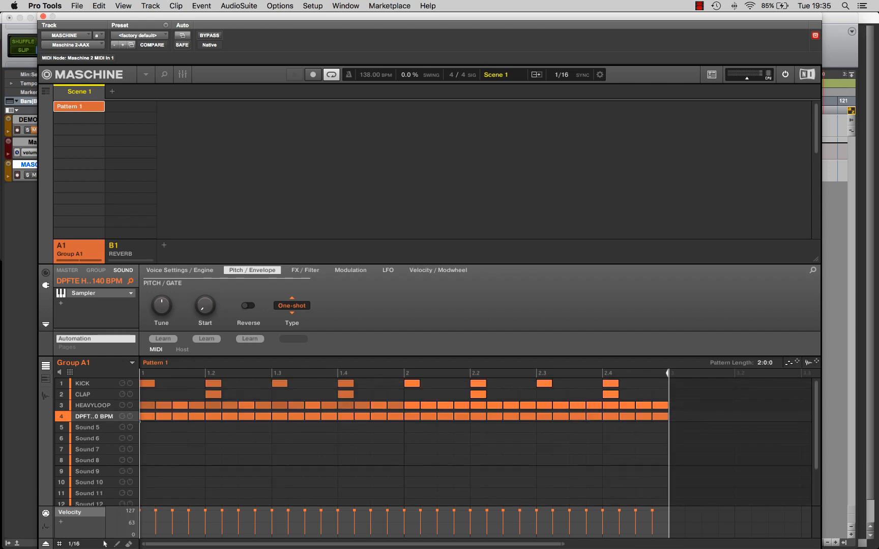
pyautogui.doubleClick(101, 417)
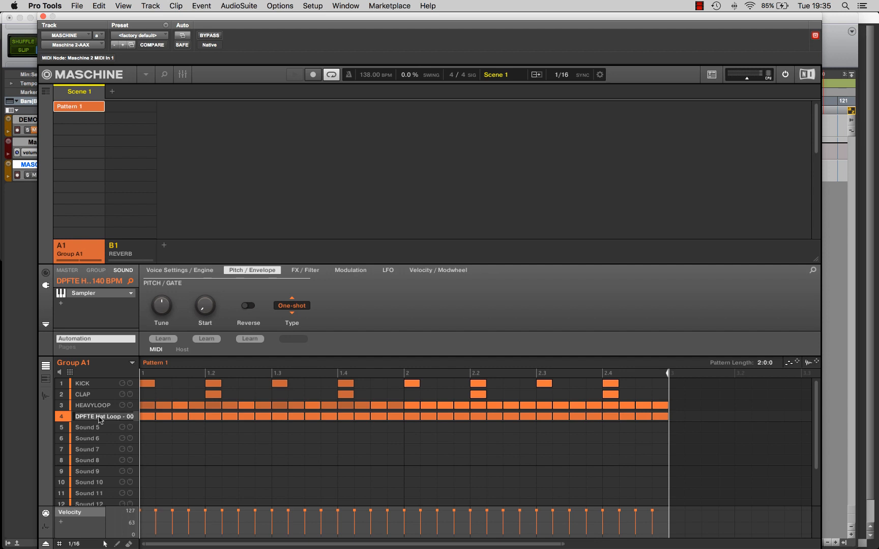
pyautogui.write('1')
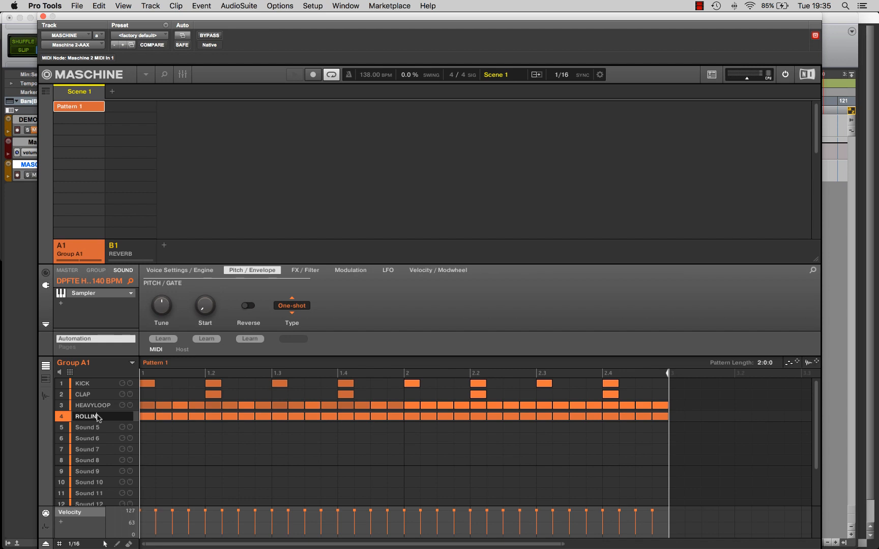
pyautogui.press('Return')
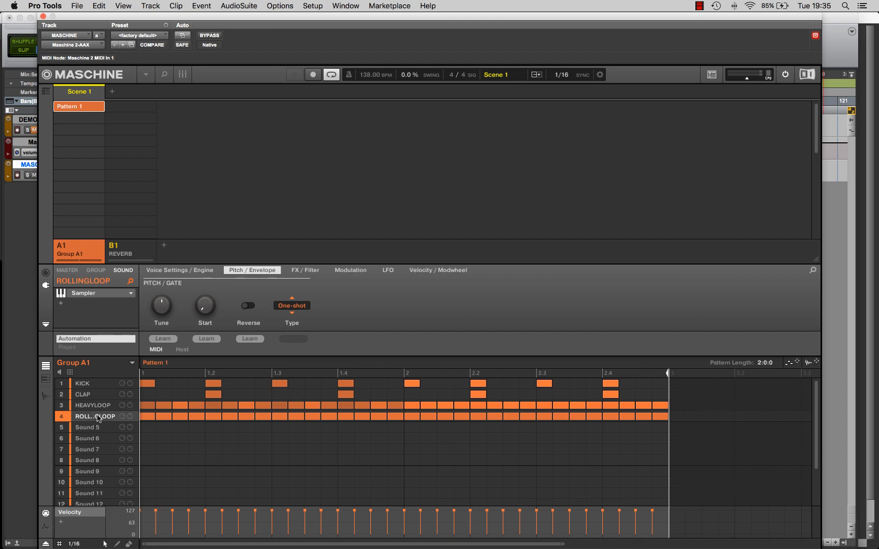
# - Play the full pattern, listen to ROLLINGLOOP in solo and bring the other sounds back in
pyautogui.press('space')
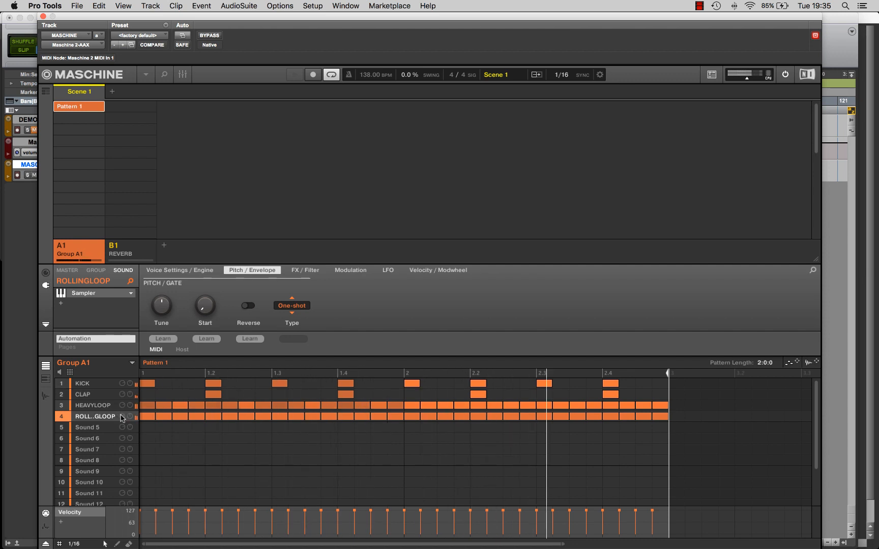
pyautogui.rightClick(63, 418)
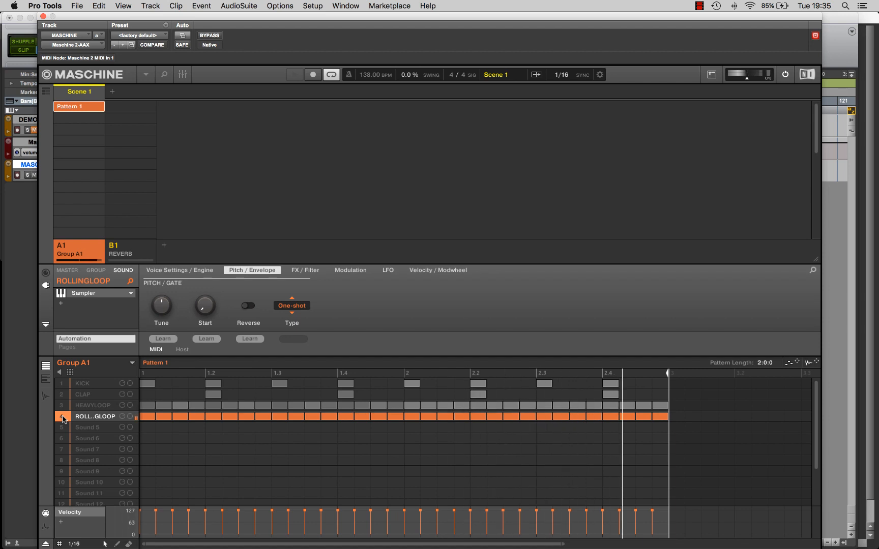
pyautogui.rightClick(63, 418)
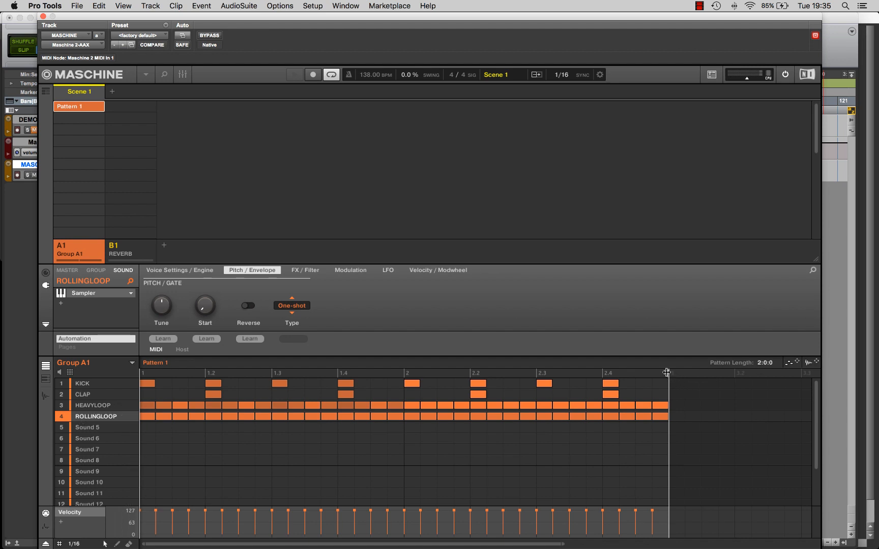
# - Shorten Pattern 1 to 1:0:0 and play ROLLINGLOOP in solo with its note on 1.2 selected
pyautogui.moveTo(668, 375); pyautogui.dragTo(403, 374)
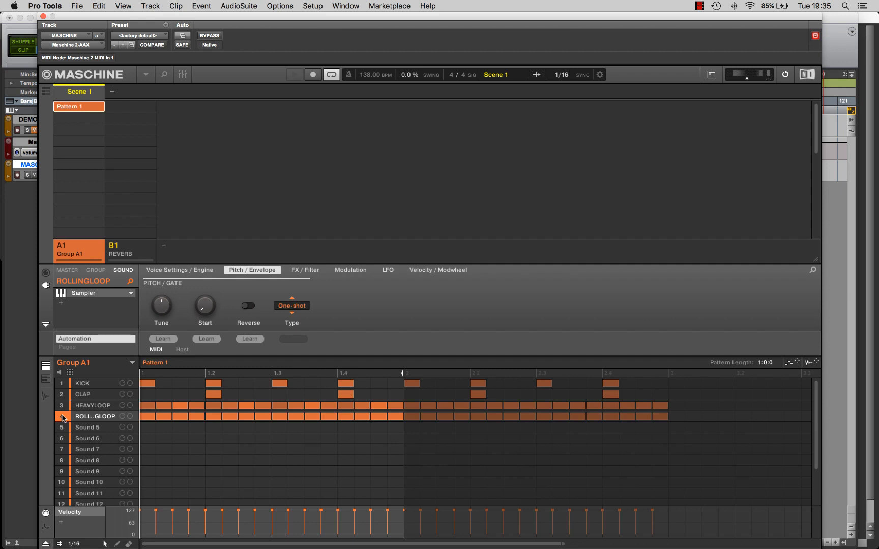
pyautogui.rightClick(63, 417)
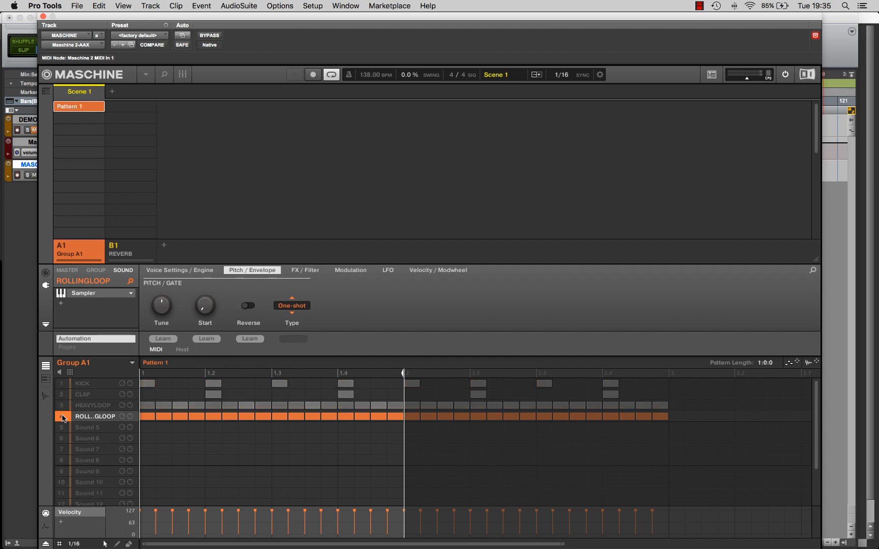
pyautogui.click(150, 428)
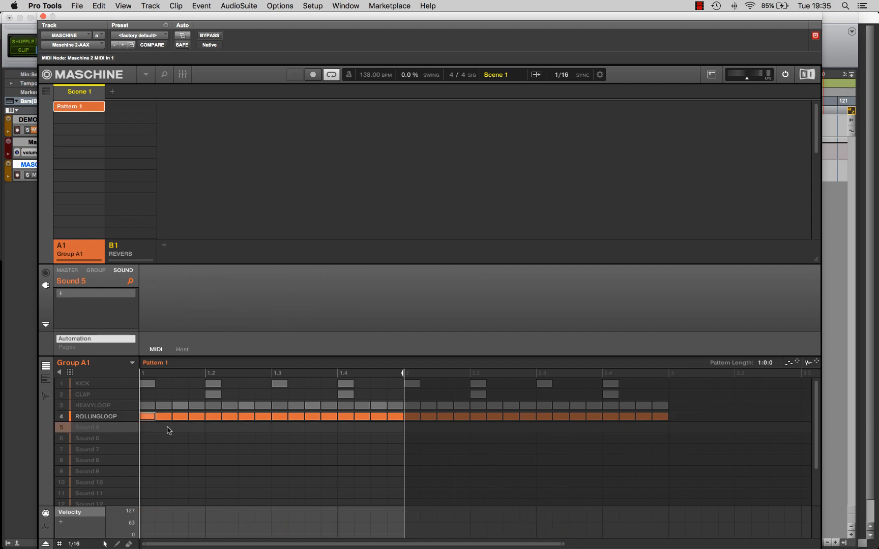
pyautogui.click(213, 416)
pyautogui.click(103, 417)
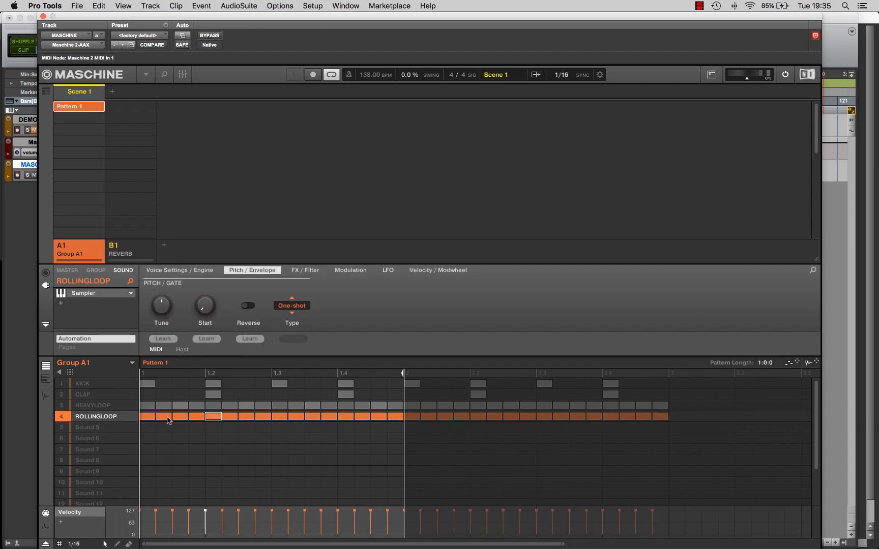
pyautogui.press('space')
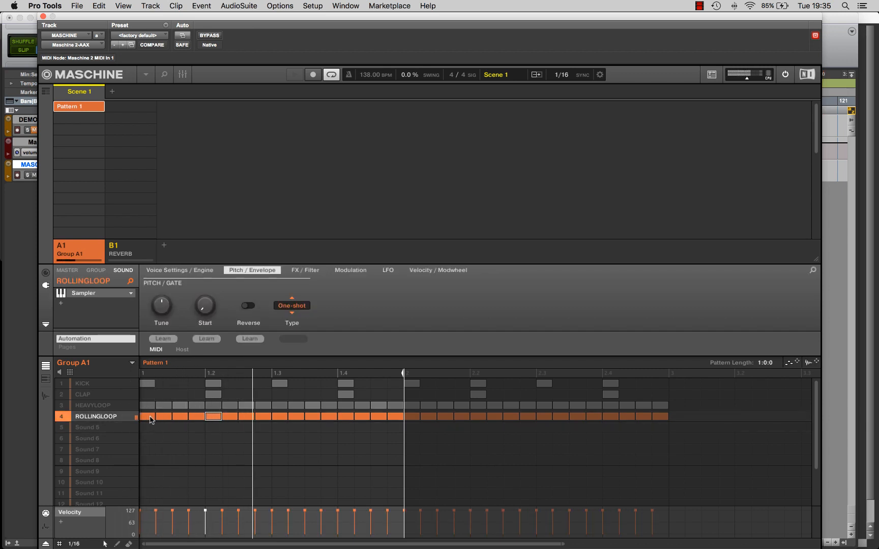
# - Lower the velocity of ROLLINGLOOP's notes on 1, 1.2, 1.3 and 1.4 together and play the result
pyautogui.press('space')
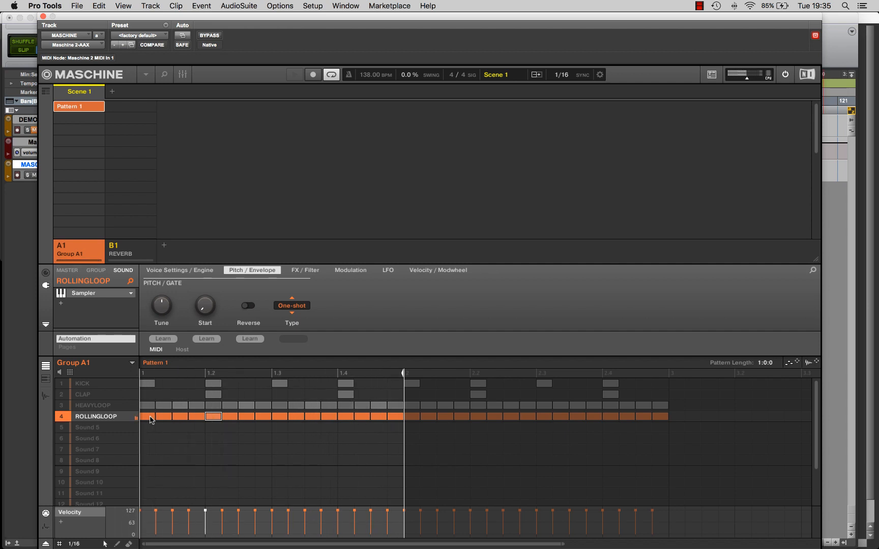
pyautogui.keyDown('shift'); pyautogui.click(279, 416); pyautogui.keyUp('shift')
pyautogui.keyDown('shift'); pyautogui.click(346, 418); pyautogui.keyUp('shift')
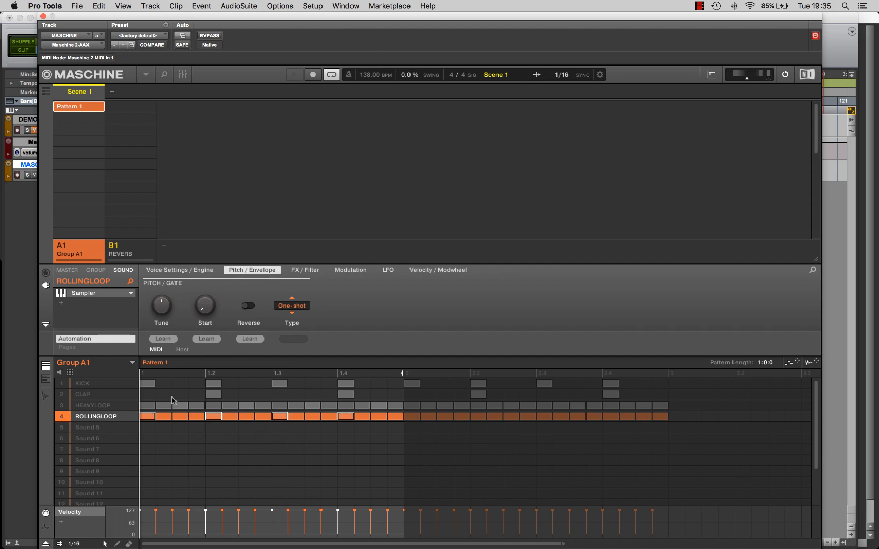
pyautogui.moveTo(338, 510); pyautogui.dragTo(338, 517)
pyautogui.press('space')
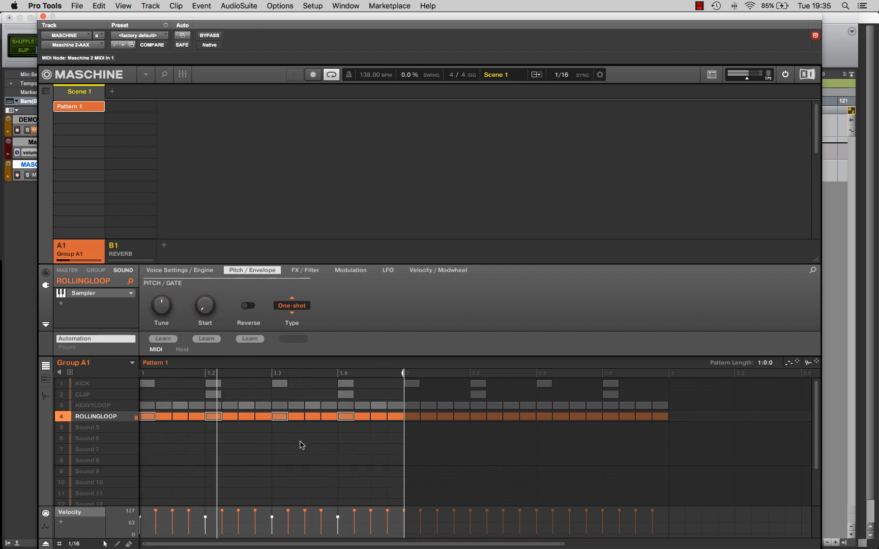
# - Select every second 16th note of ROLLINGLOOP and lower their velocities together to about the level of the on-beat notes during playback
pyautogui.click(280, 439)
pyautogui.click(169, 428)
pyautogui.keyDown('shift'); pyautogui.click(197, 420); pyautogui.keyUp('shift')
pyautogui.keyDown('shift'); pyautogui.click(236, 422); pyautogui.keyUp('shift')
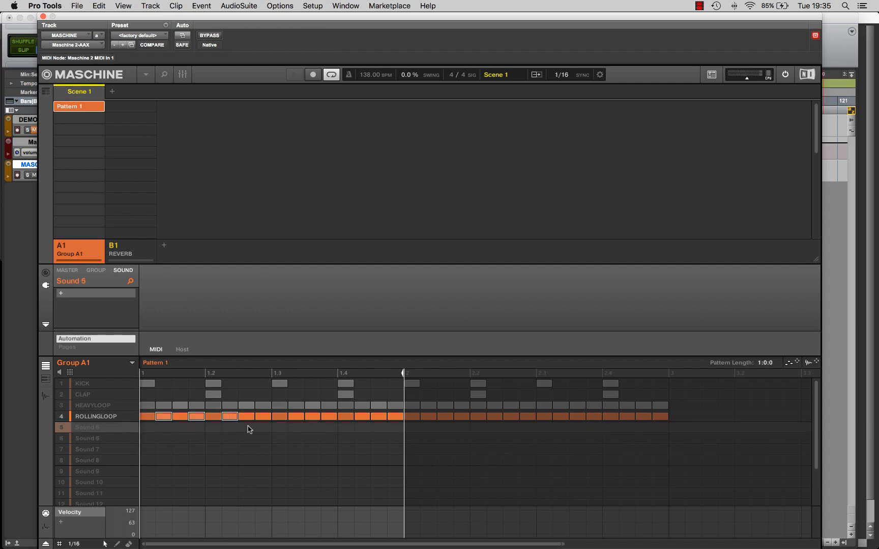
pyautogui.keyDown('shift'); pyautogui.click(263, 422); pyautogui.keyUp('shift')
pyautogui.keyDown('shift'); pyautogui.click(298, 422); pyautogui.keyUp('shift')
pyautogui.keyDown('shift'); pyautogui.click(329, 423); pyautogui.keyUp('shift')
pyautogui.keyDown('shift'); pyautogui.click(365, 420); pyautogui.keyUp('shift')
pyautogui.keyDown('shift'); pyautogui.click(394, 422); pyautogui.keyUp('shift')
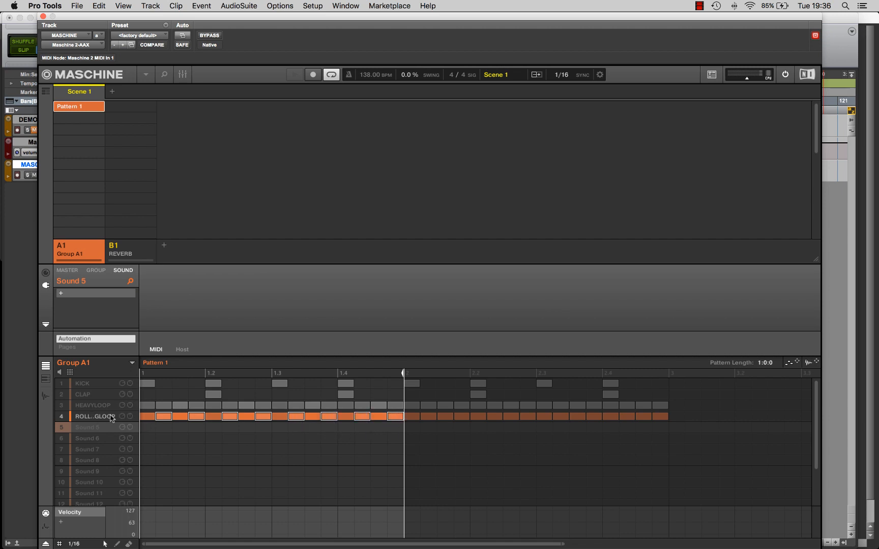
pyautogui.click(95, 417)
pyautogui.moveTo(189, 511)
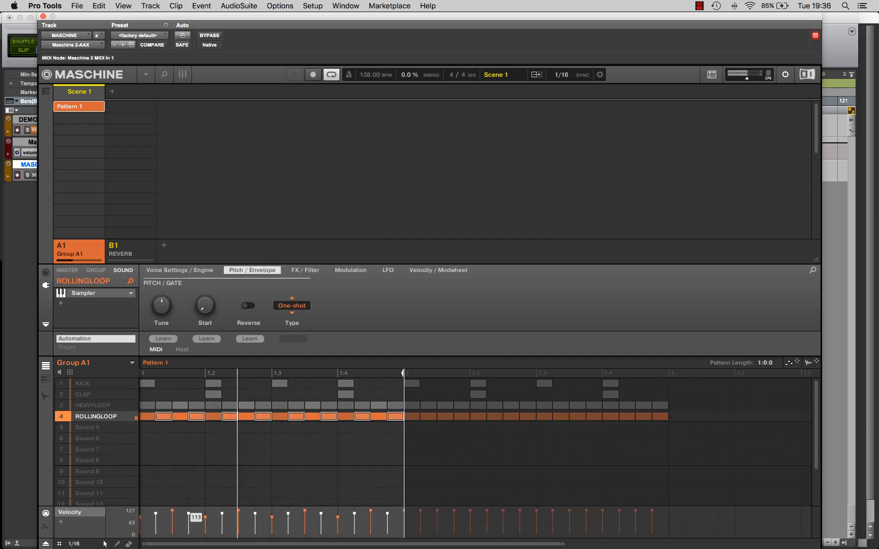
pyautogui.moveTo(188, 511); pyautogui.dragTo(189, 515)
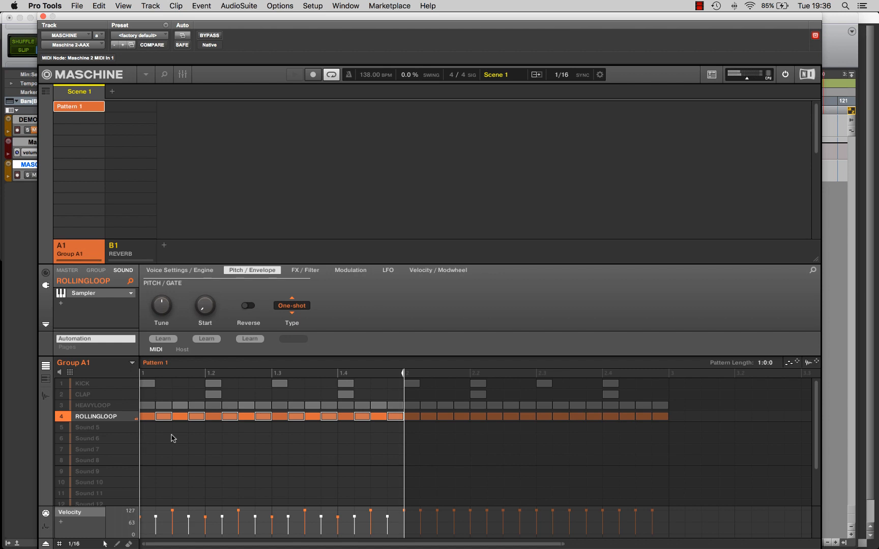
# - Compare HEAVYLOOP with ROLLINGLOOP and view the envelope types available for ROLLINGLOOP without changing the One-shot setting
pyautogui.click(96, 405)
pyautogui.click(98, 416)
pyautogui.click(208, 443)
pyautogui.click(104, 417)
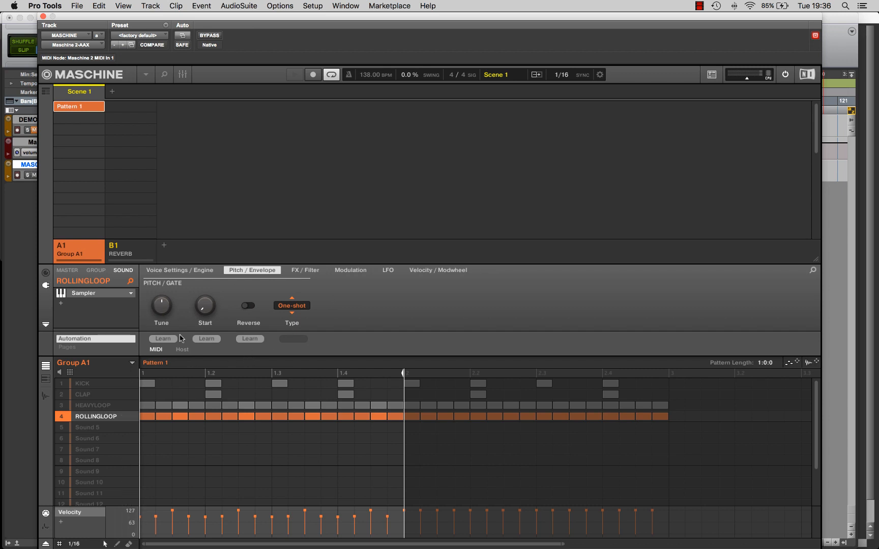
pyautogui.click(303, 308)
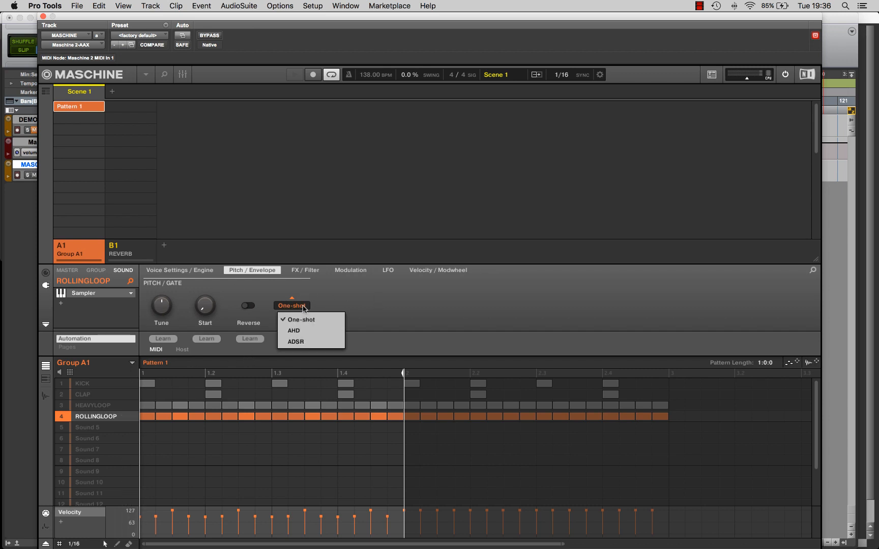
pyautogui.click(335, 298)
# - Tune ROLLINGLOOP down to -1.00 while it plays in solo
pyautogui.moveTo(161, 311)
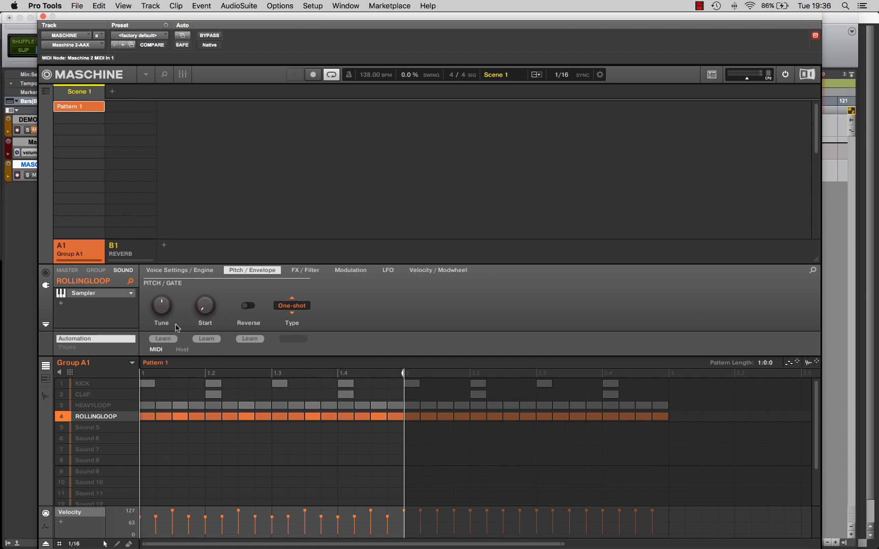
pyautogui.press('space')
pyautogui.moveTo(165, 311); pyautogui.dragTo(164, 309)
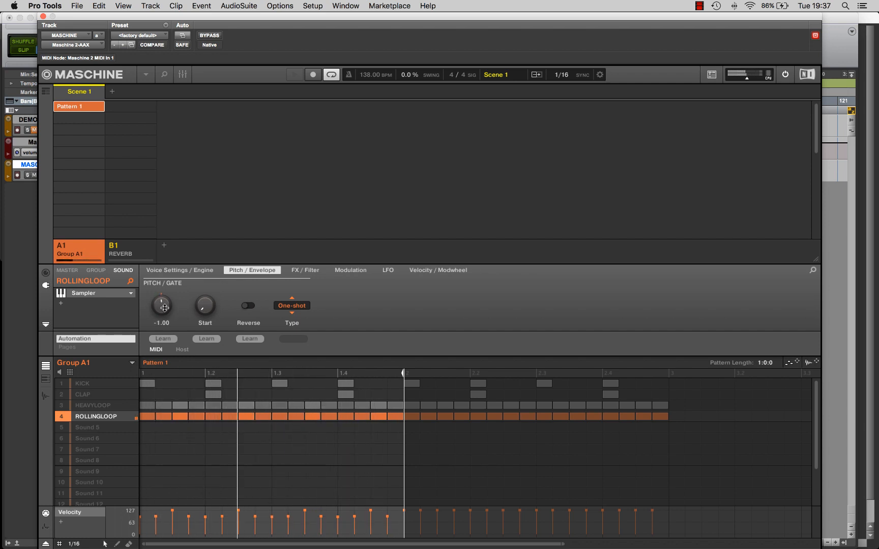
pyautogui.press('space')
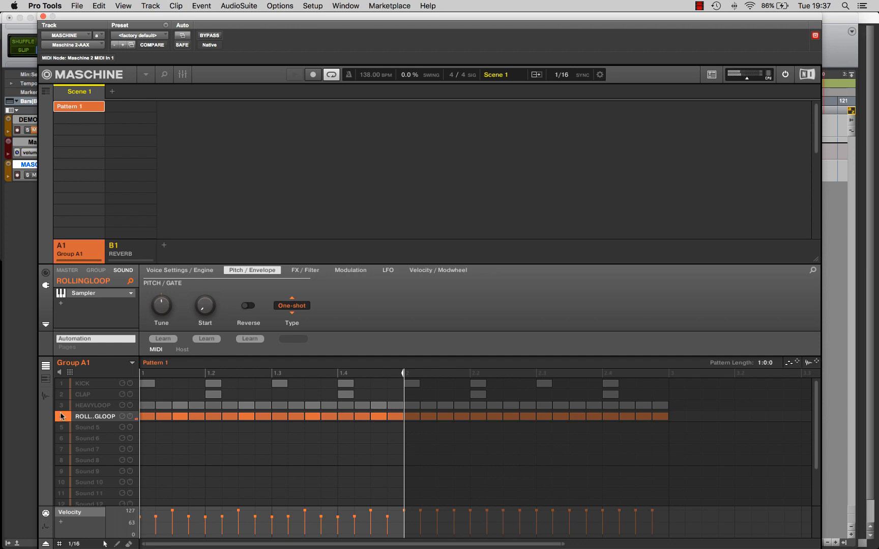
# - Take ROLLINGLOOP out of solo and listen to its new tuning with all the other sounds
pyautogui.rightClick(61, 417)
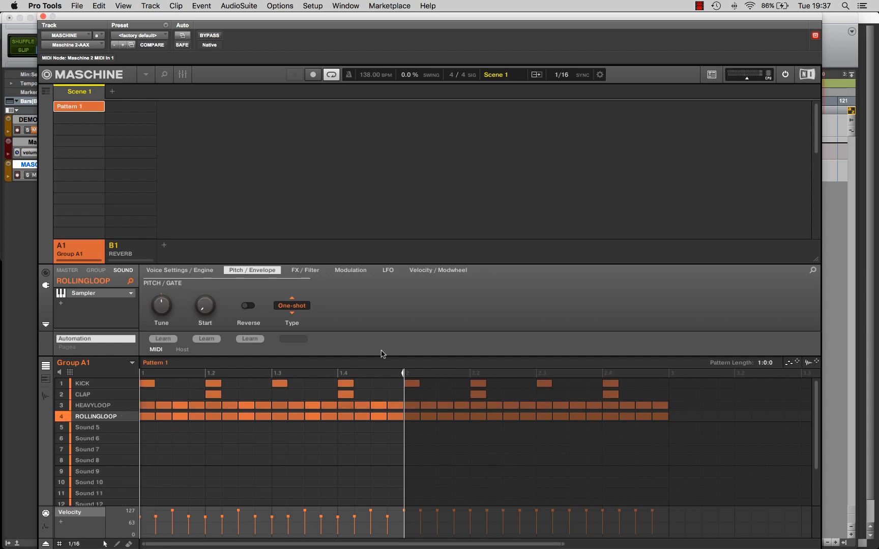
pyautogui.press('space')
pyautogui.moveTo(164, 310)
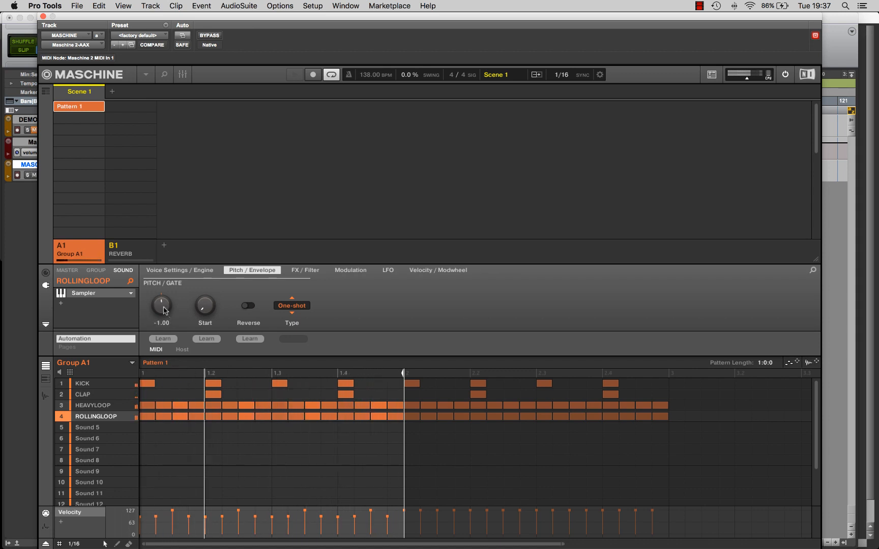
pyautogui.press('space')
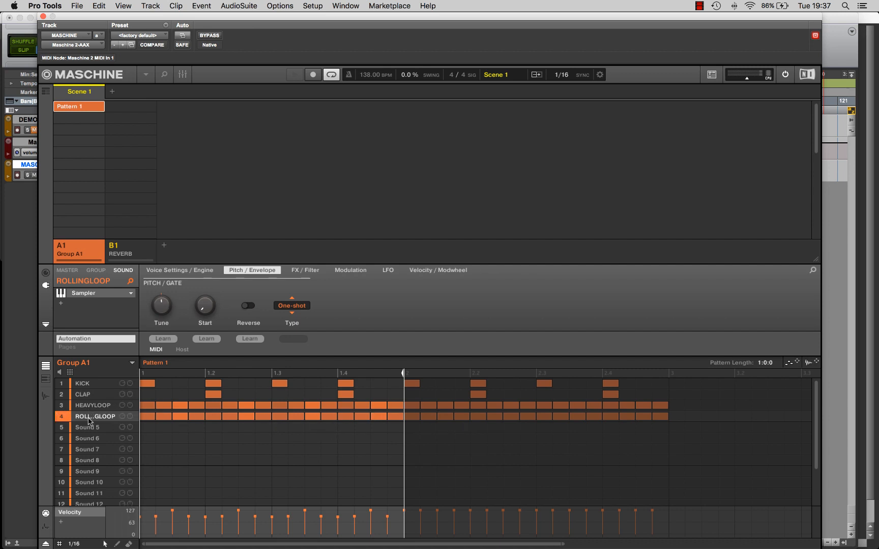
# - Solo ROLLINGLOOP, switch its envelope type to ADSR and reduce the amplitude sustain to 0.69 during playback
pyautogui.click(62, 419)
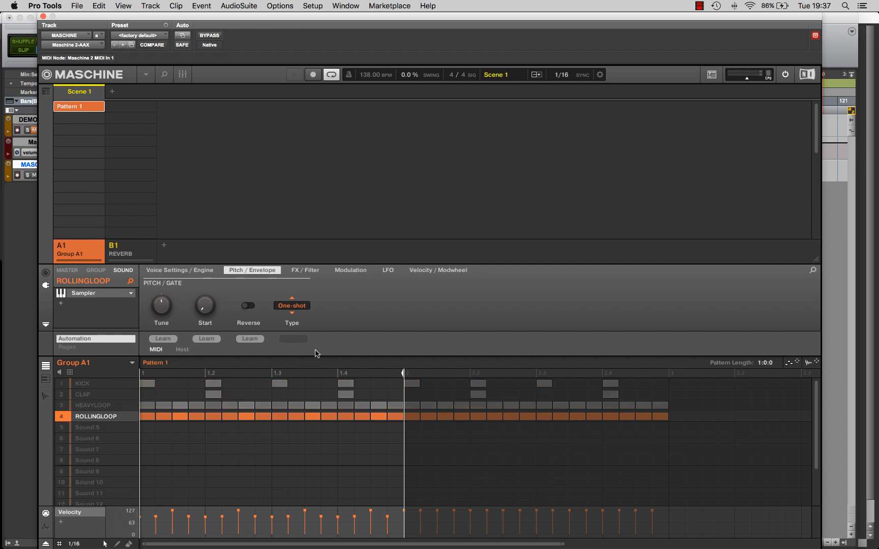
pyautogui.click(305, 306)
pyautogui.click(322, 341)
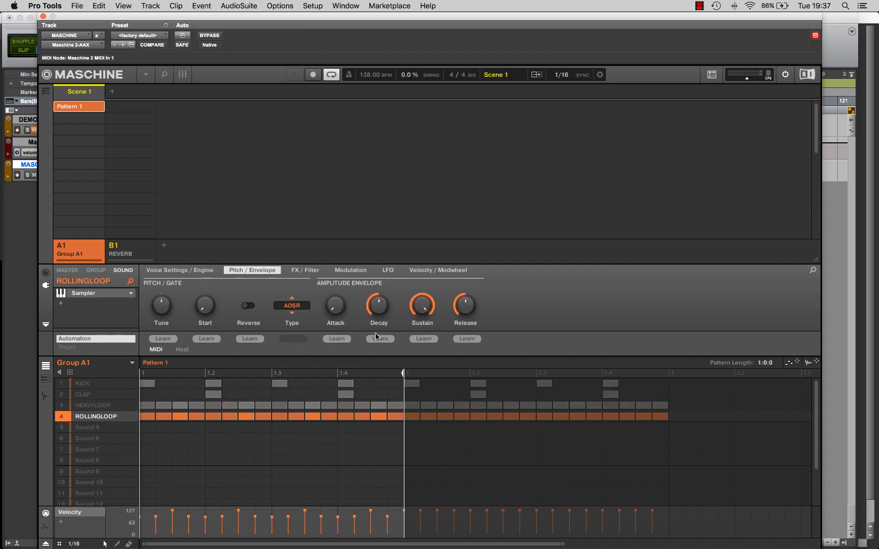
pyautogui.moveTo(426, 304)
pyautogui.moveTo(382, 305)
pyautogui.moveTo(465, 310)
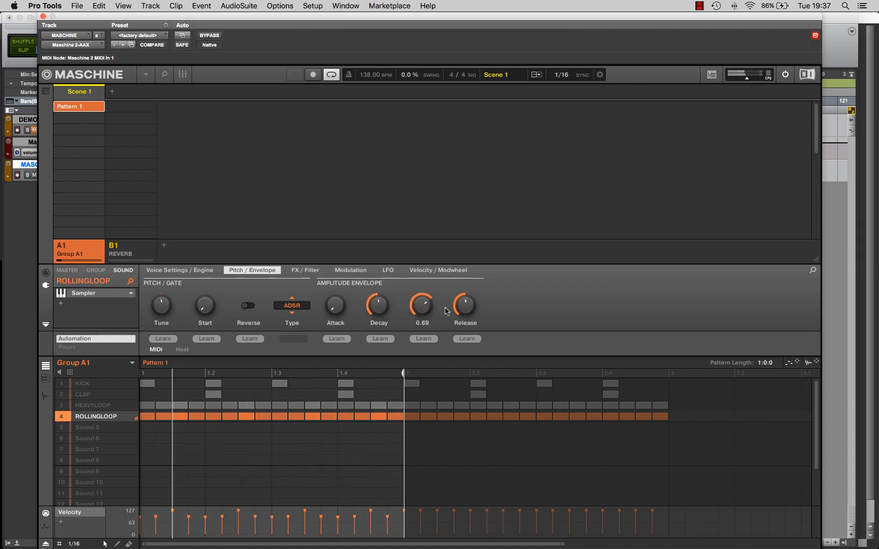
# - Try the Comp, Drive and Bits effects on ROLLINGLOOP and add a small amount of SR
pyautogui.click(304, 274)
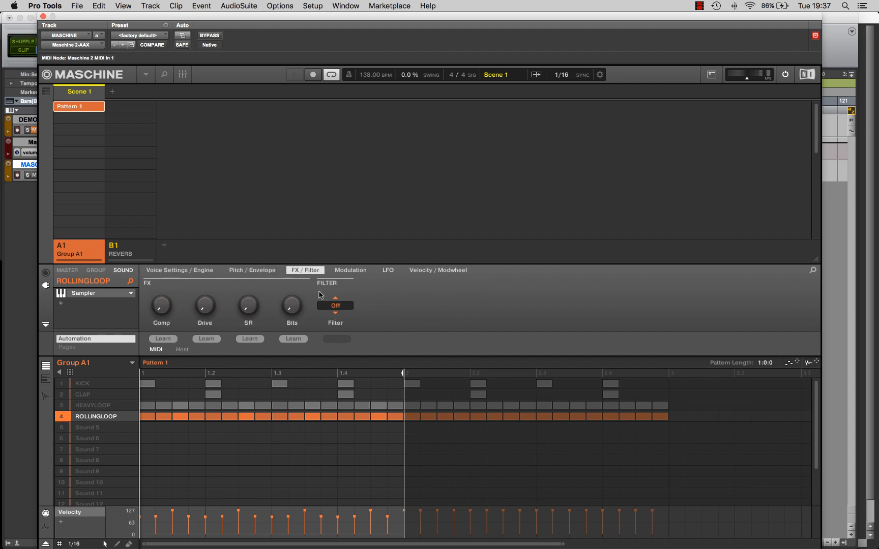
pyautogui.moveTo(161, 311); pyautogui.dragTo(162, 307)
pyautogui.moveTo(161, 307); pyautogui.dragTo(162, 310)
pyautogui.moveTo(203, 313); pyautogui.dragTo(208, 310)
pyautogui.moveTo(250, 312); pyautogui.dragTo(248, 305)
pyautogui.moveTo(294, 311); pyautogui.dragTo(294, 311)
# - Give ROLLINGLOOP an LP2 filter and let the LFO modulate its cutoff with the phase at -0.50
pyautogui.click(342, 308)
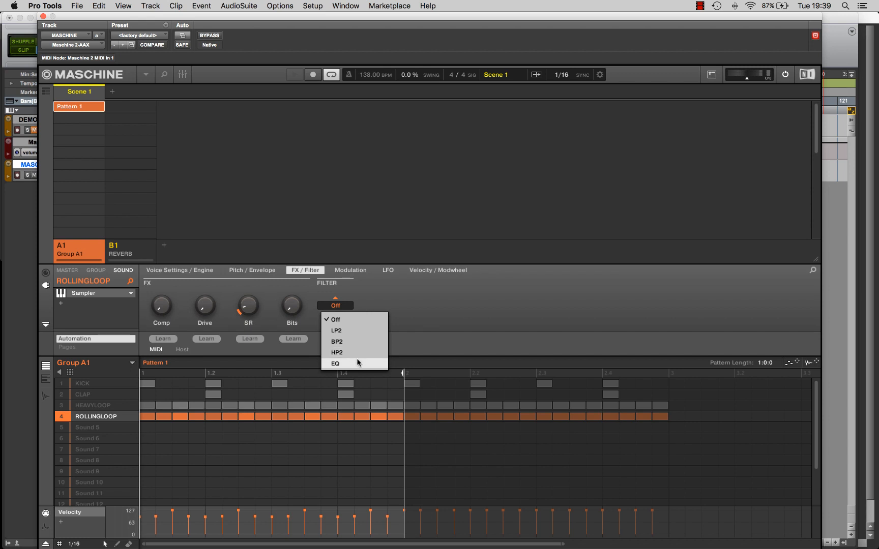
pyautogui.click(361, 330)
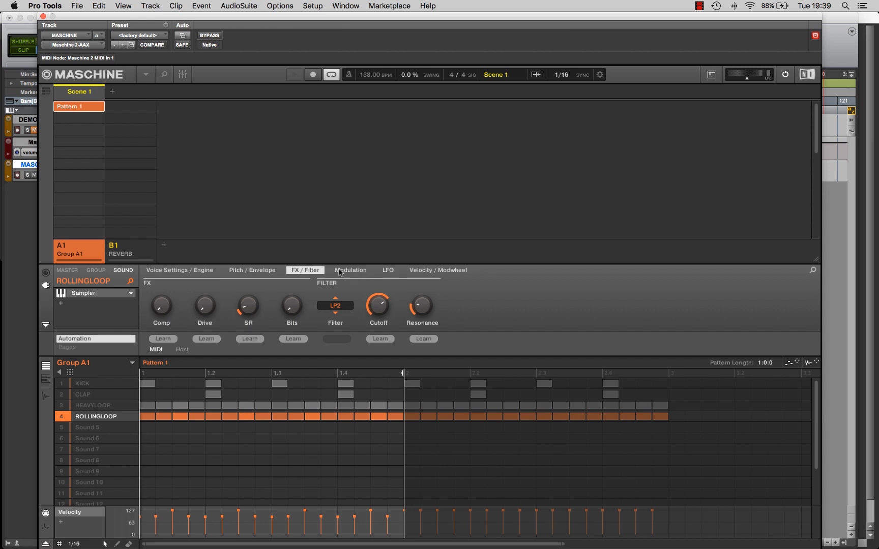
pyautogui.click(360, 271)
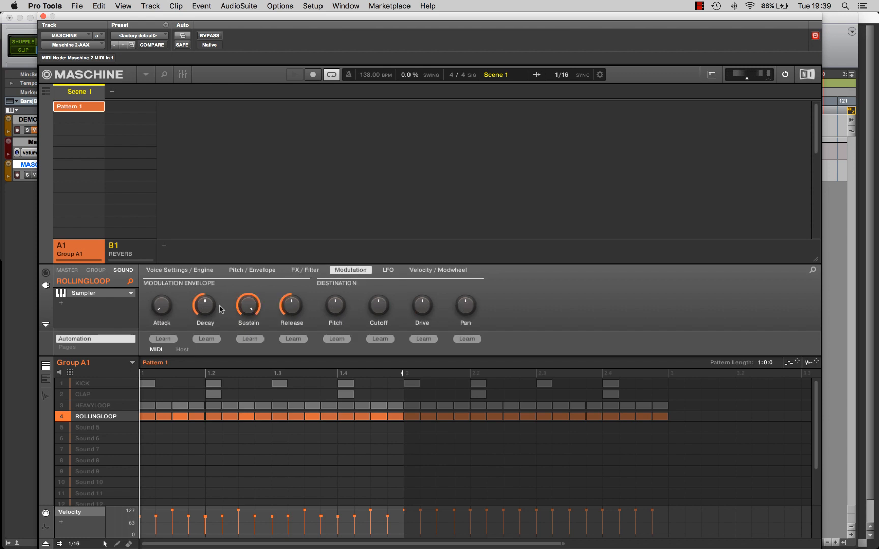
pyautogui.click(388, 271)
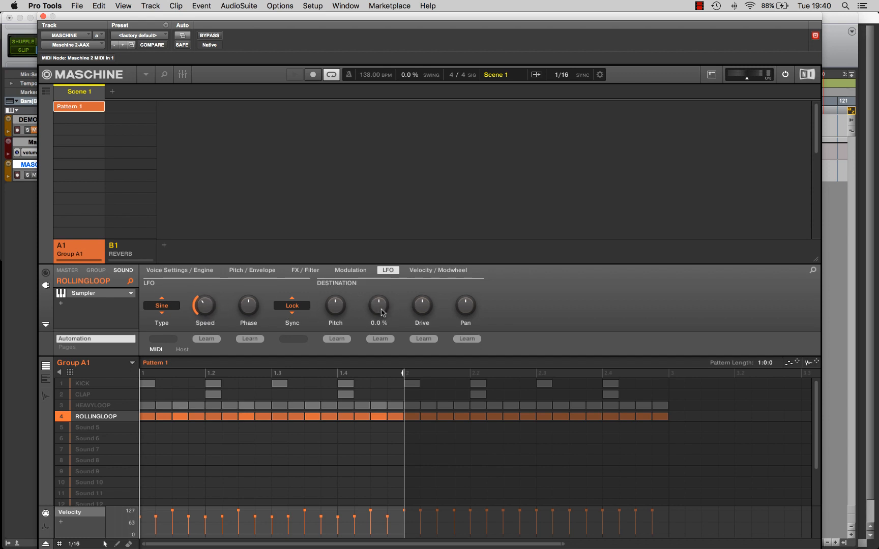
pyautogui.moveTo(380, 308); pyautogui.dragTo(383, 308)
pyautogui.moveTo(252, 310); pyautogui.dragTo(252, 321)
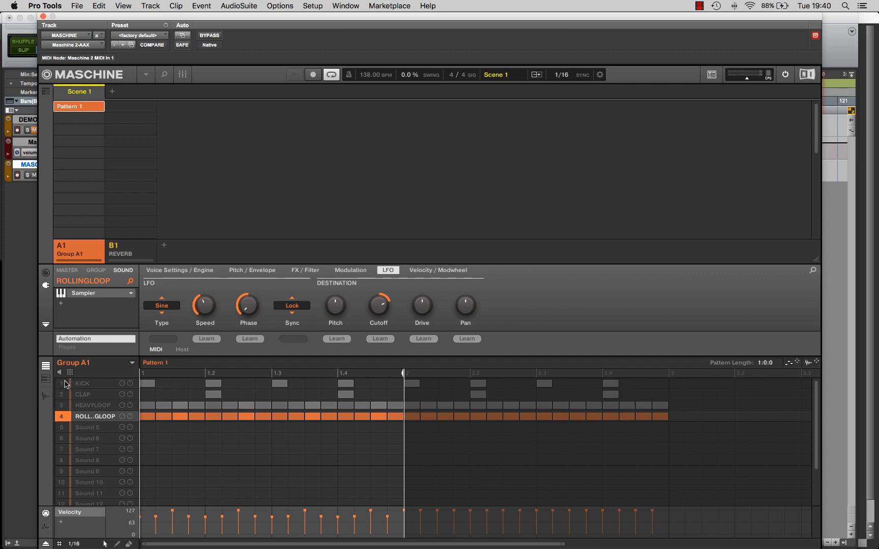
# - Play KICK together with ROLLINGLOOP in solo and shift the LFO phase to slightly above zero
pyautogui.click(66, 384)
pyautogui.click(63, 417)
pyautogui.click(61, 386)
pyautogui.press('space')
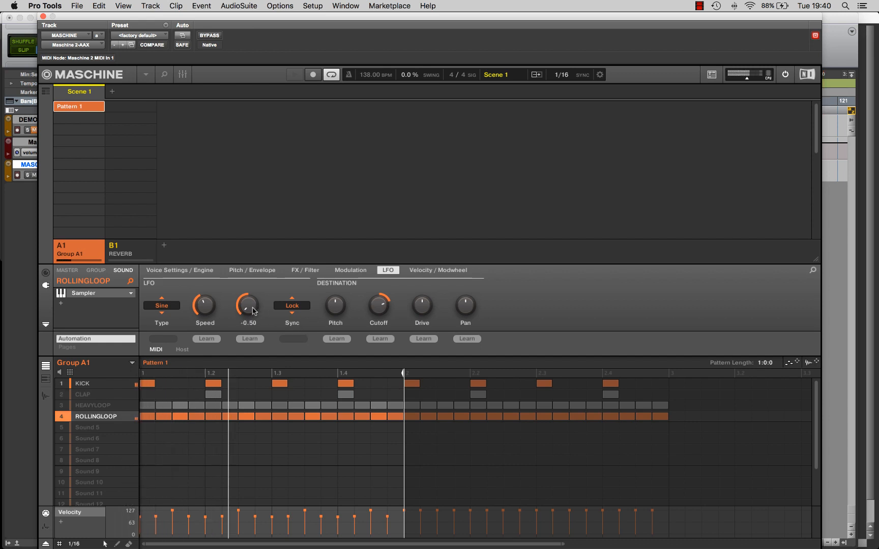
pyautogui.moveTo(249, 309); pyautogui.dragTo(249, 305)
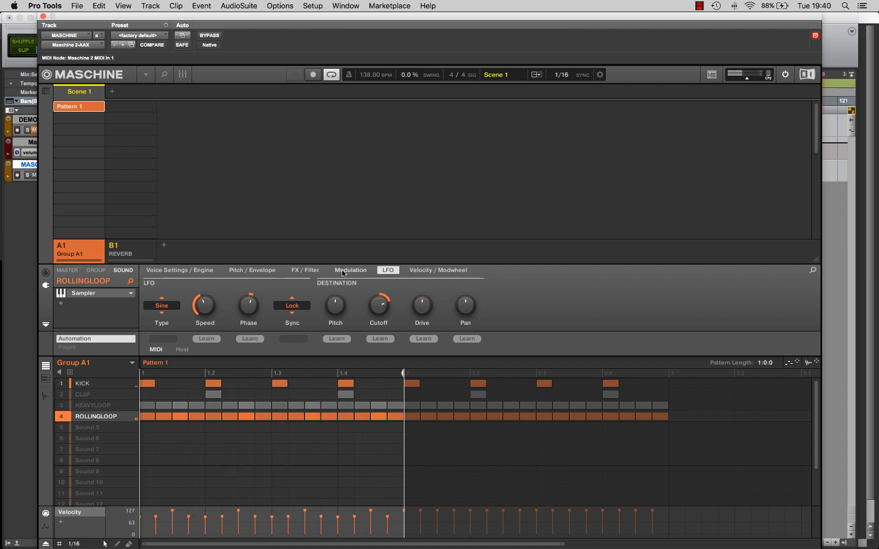
# - Set ROLLINGLOOP's filter cutoff to 4.9 kHz with slightly adjusted resonance, and the LFO's cutoff modulation to 13.0 %
pyautogui.click(308, 270)
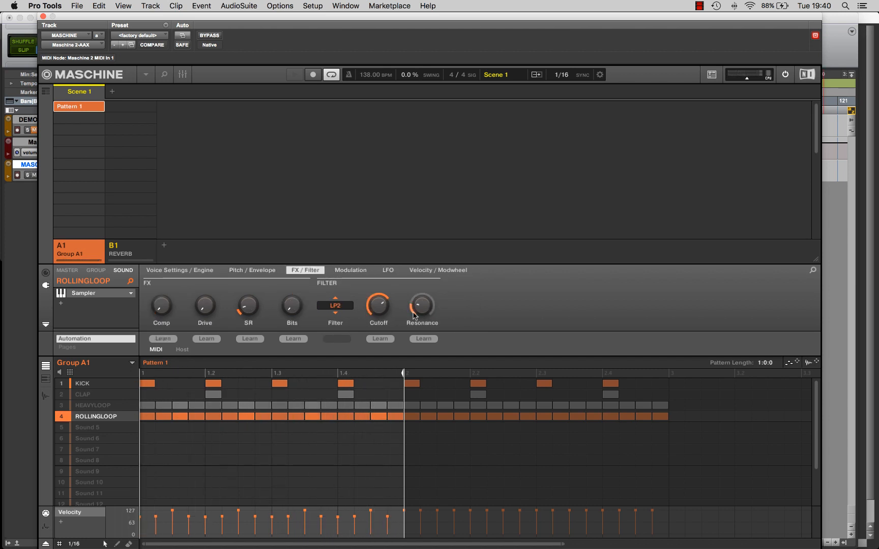
pyautogui.moveTo(382, 312); pyautogui.dragTo(384, 307)
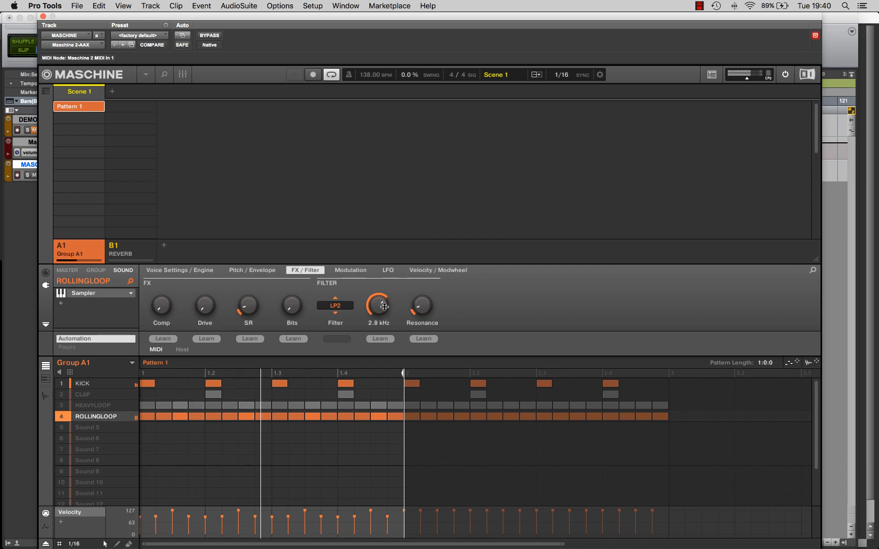
pyautogui.moveTo(423, 308); pyautogui.dragTo(377, 306)
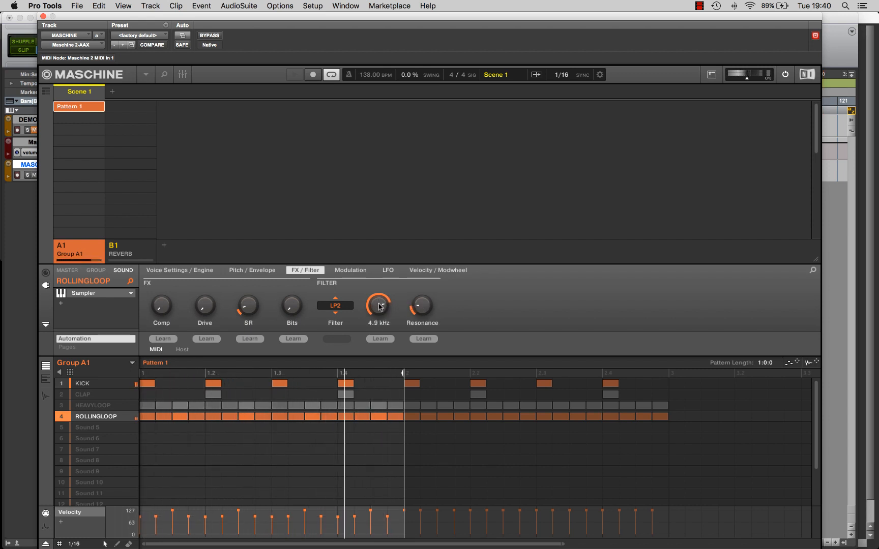
pyautogui.click(389, 270)
pyautogui.moveTo(379, 308); pyautogui.dragTo(381, 307)
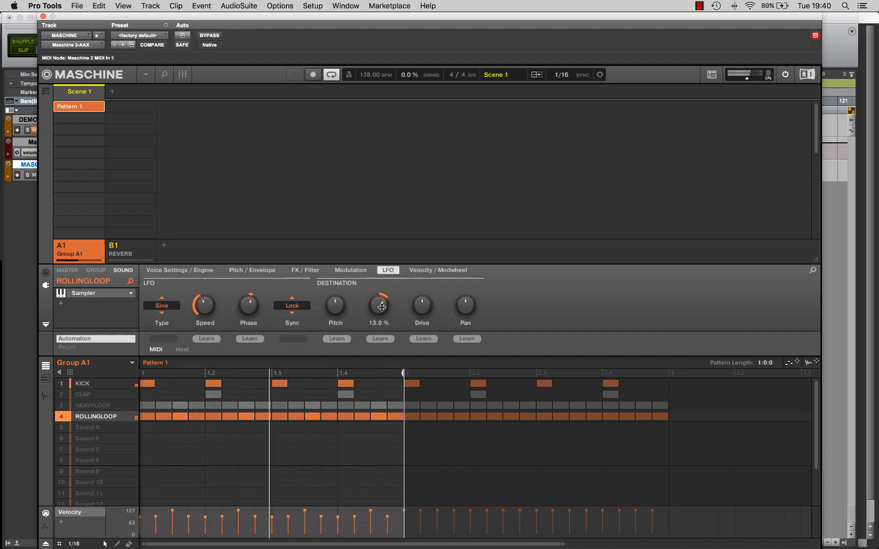
# - Set ROLLINGLOOP's SR effect to 16.1 kHz and its filter resonance to 9.0 % during playback
pyautogui.click(351, 270)
pyautogui.click(306, 270)
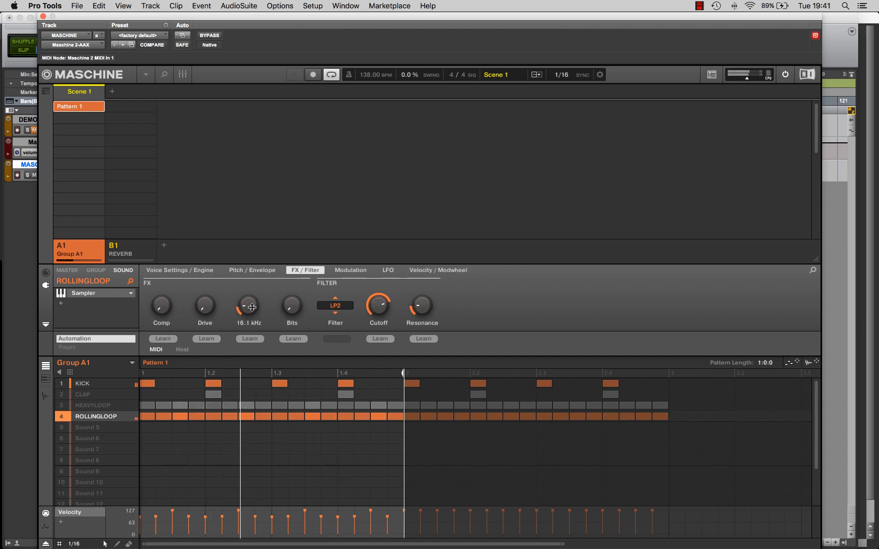
pyautogui.moveTo(420, 305)
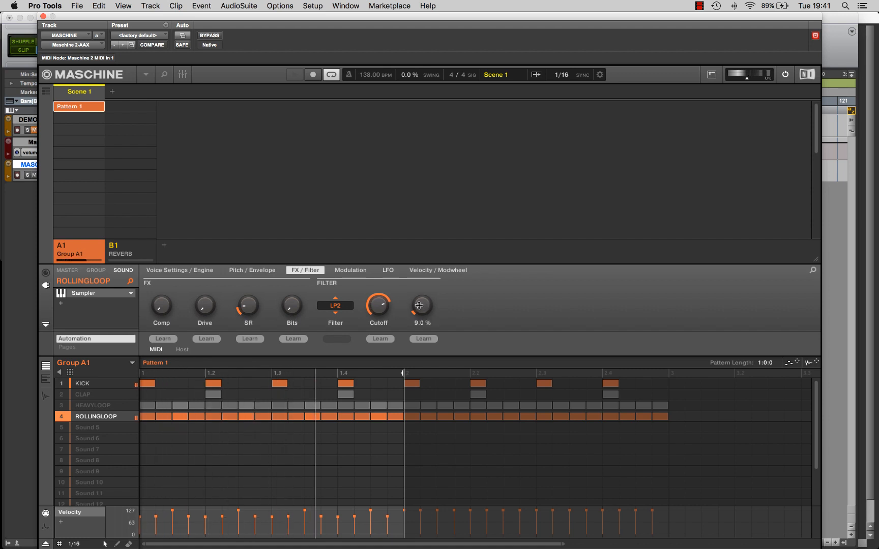
# - Check ROLLINGLOOP's modulation destinations and fine-tune the LFO phase against the kick
pyautogui.click(349, 270)
pyautogui.moveTo(426, 309)
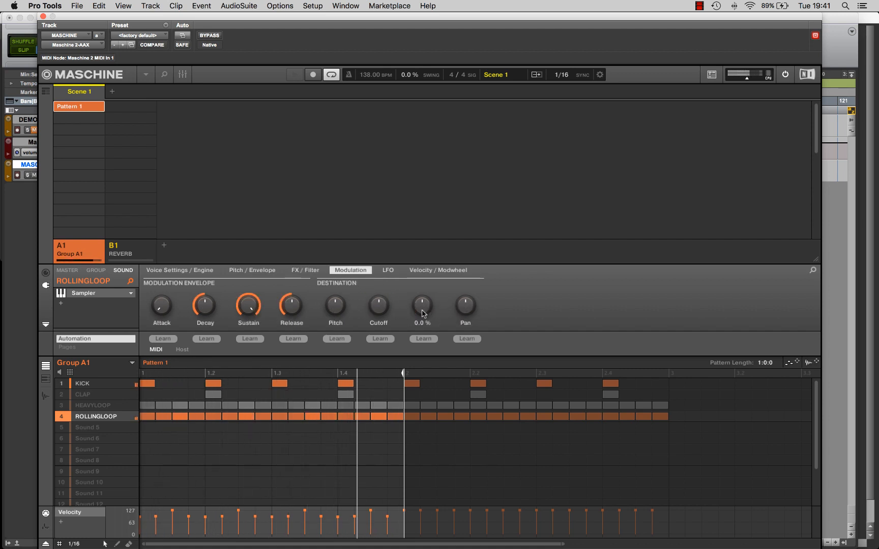
pyautogui.click(387, 270)
pyautogui.moveTo(380, 306)
pyautogui.moveTo(248, 305); pyautogui.dragTo(249, 303)
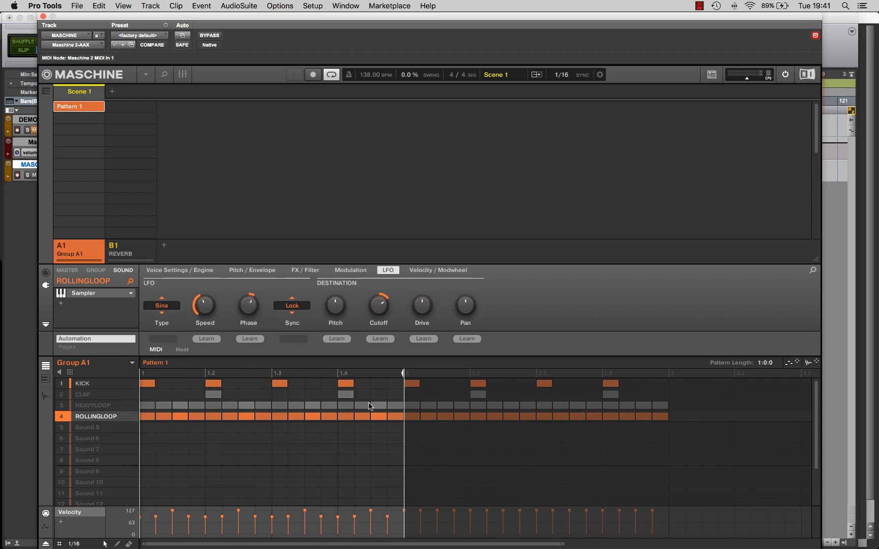
# - Bring HEAVYLOOP and CLAP back in alongside KICK and ROLLINGLOOP
pyautogui.click(61, 405)
pyautogui.click(61, 394)
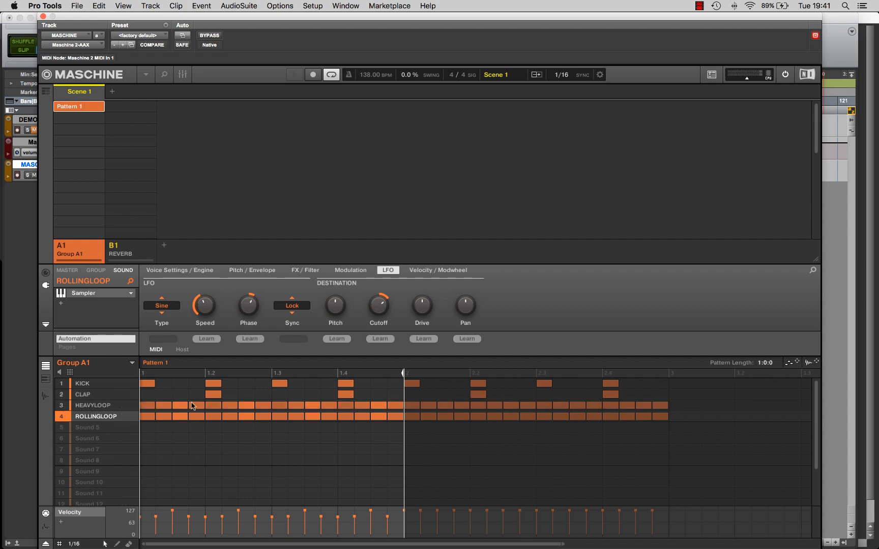
# - Compare the playing beat with and without HEAVYLOOP and CLAP by muting both sounds and bringing them back in
pyautogui.click(106, 405)
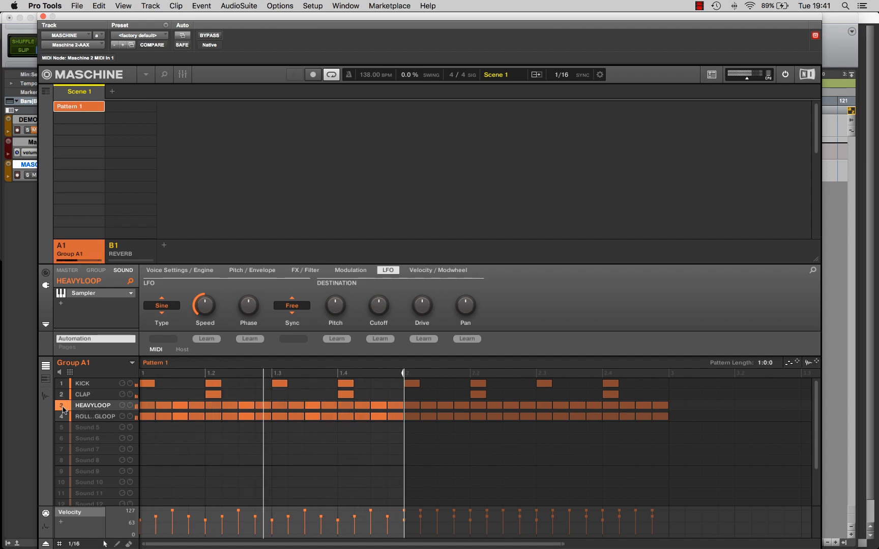
pyautogui.click(61, 406)
pyautogui.click(63, 396)
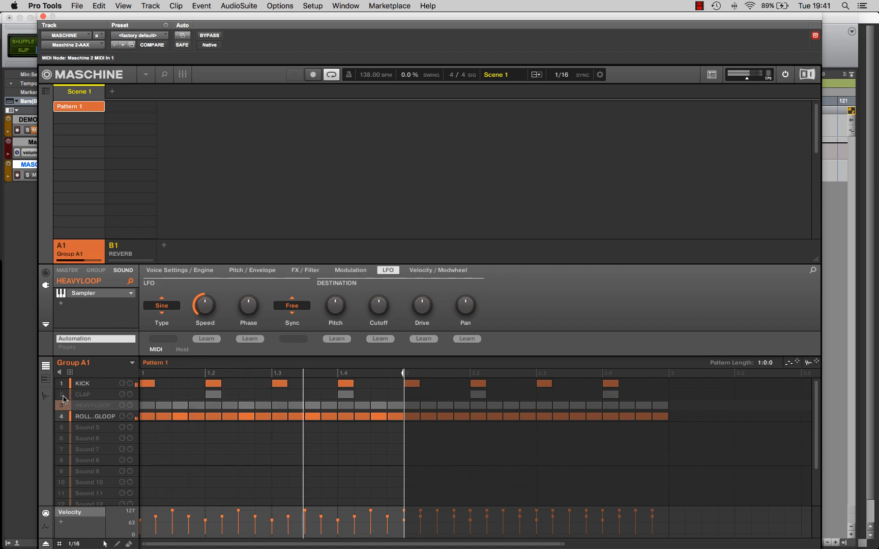
pyautogui.click(62, 405)
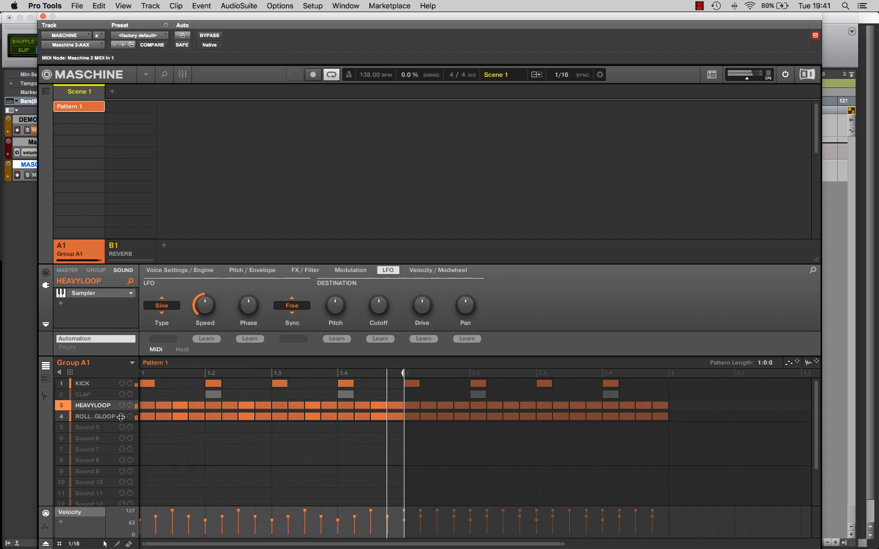
pyautogui.click(62, 395)
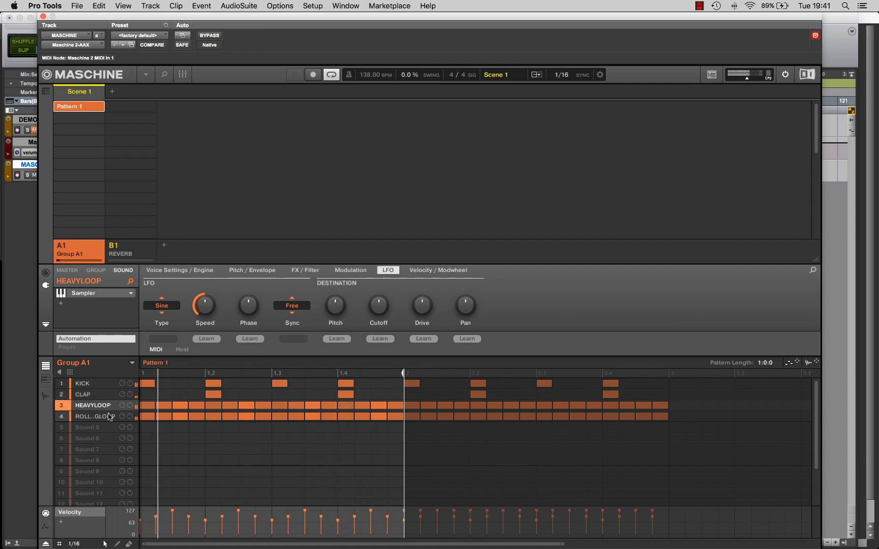
# - Compare the beat with and without ROLLINGLOOP and HEAVYLOOP by muting and unmuting them, and select ROLLINGLOOP
pyautogui.click(63, 417)
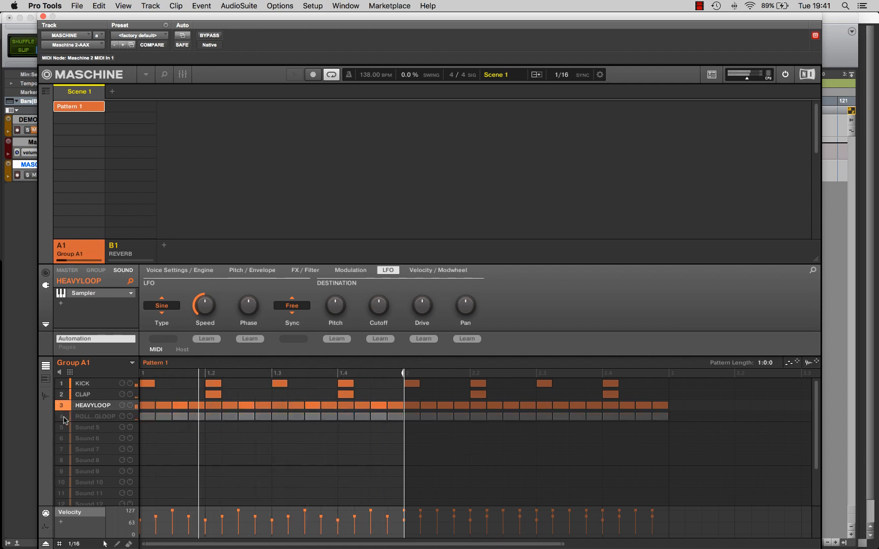
pyautogui.click(62, 406)
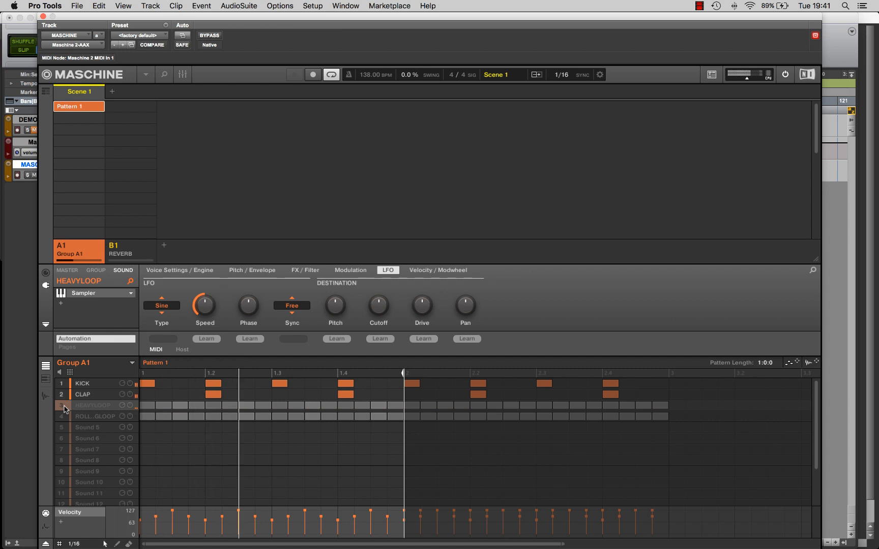
pyautogui.click(63, 417)
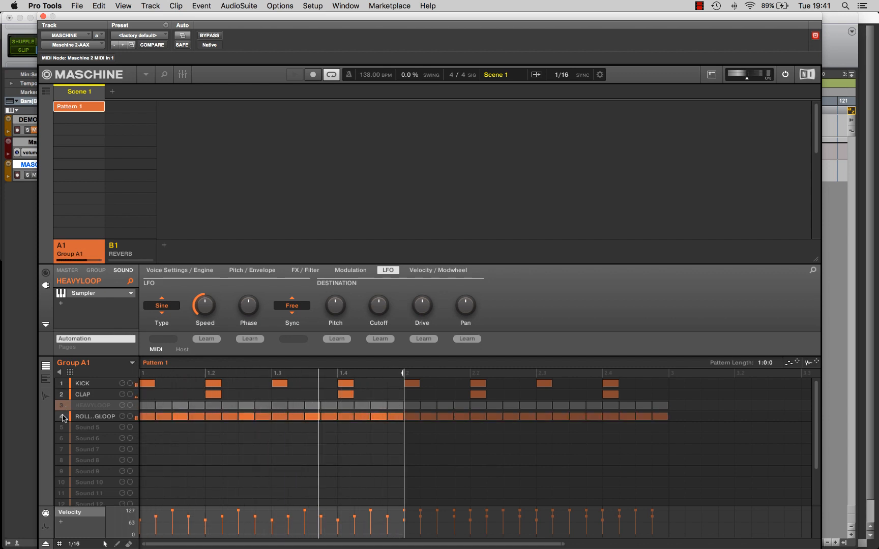
pyautogui.click(62, 407)
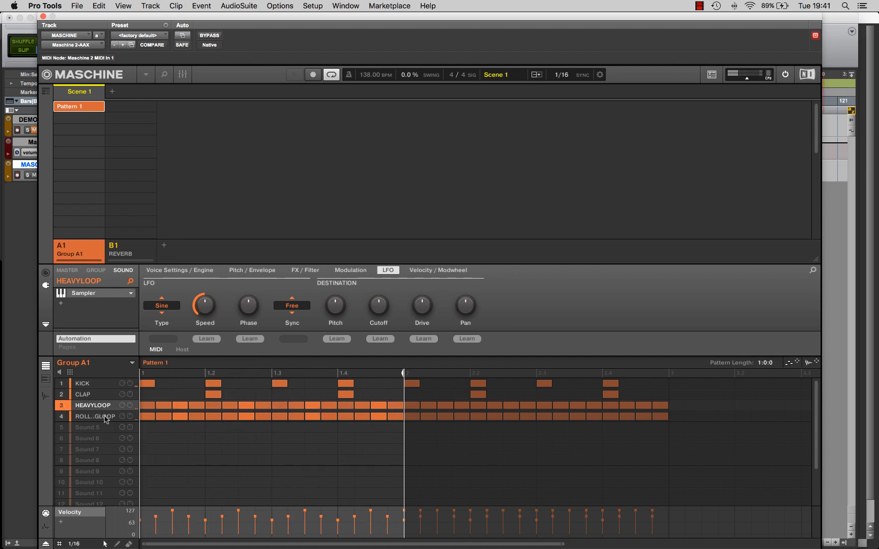
pyautogui.click(112, 418)
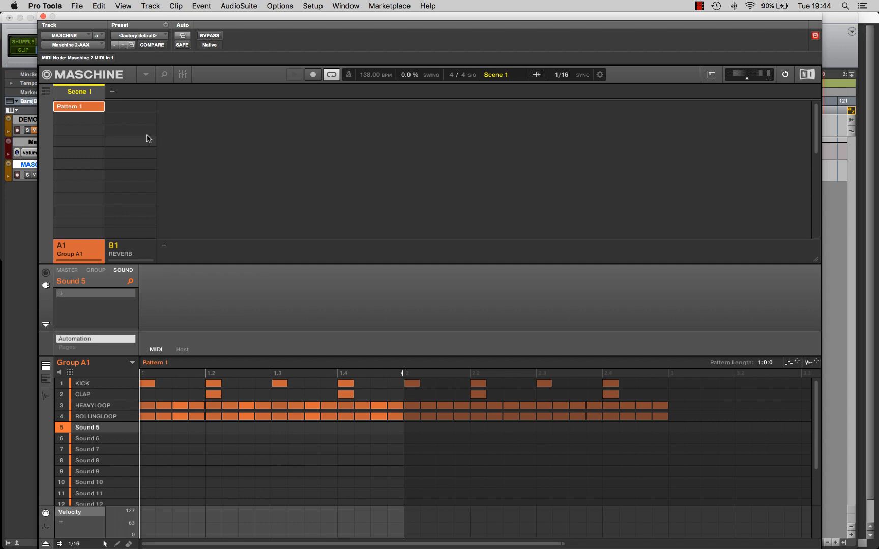
# - Load TRACK.wav from the DRUM PRODUCTION DEMO folder into Sound 5 and close the file browser
pyautogui.click(164, 75)
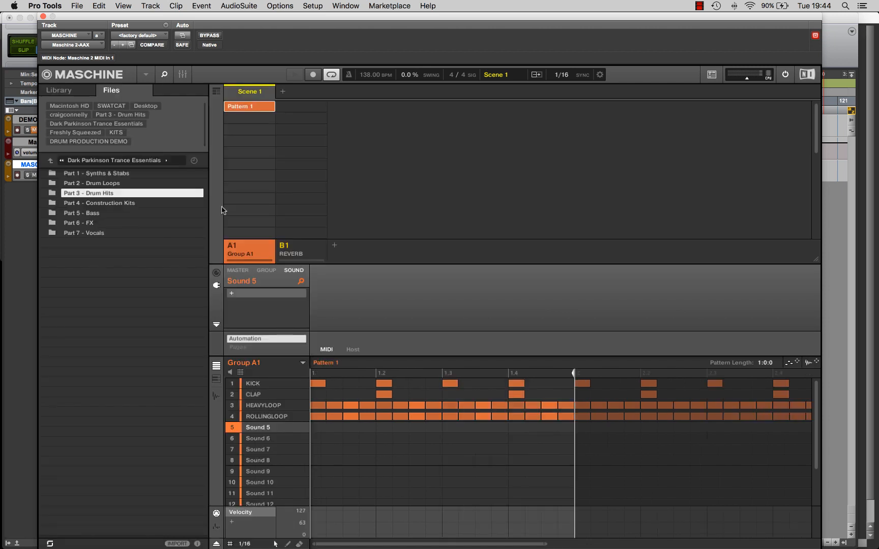
pyautogui.click(81, 142)
pyautogui.click(106, 196)
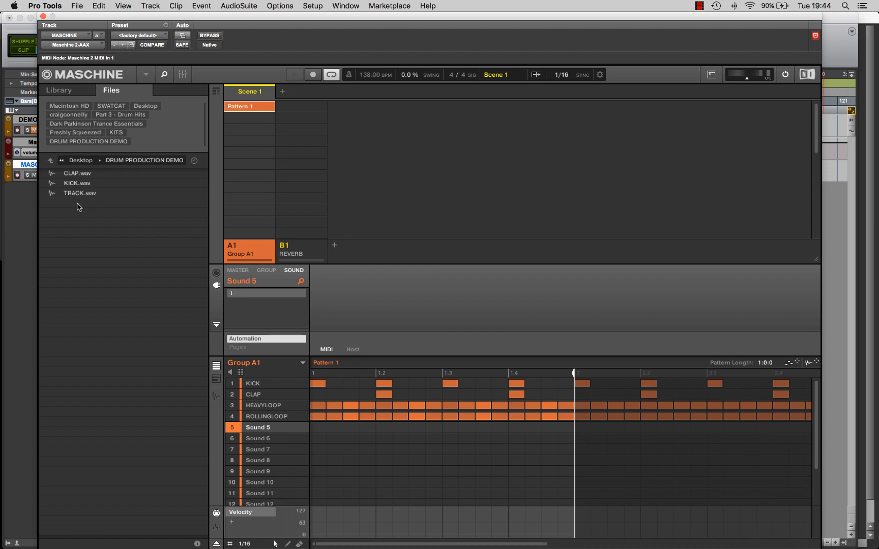
pyautogui.moveTo(79, 193); pyautogui.dragTo(263, 427)
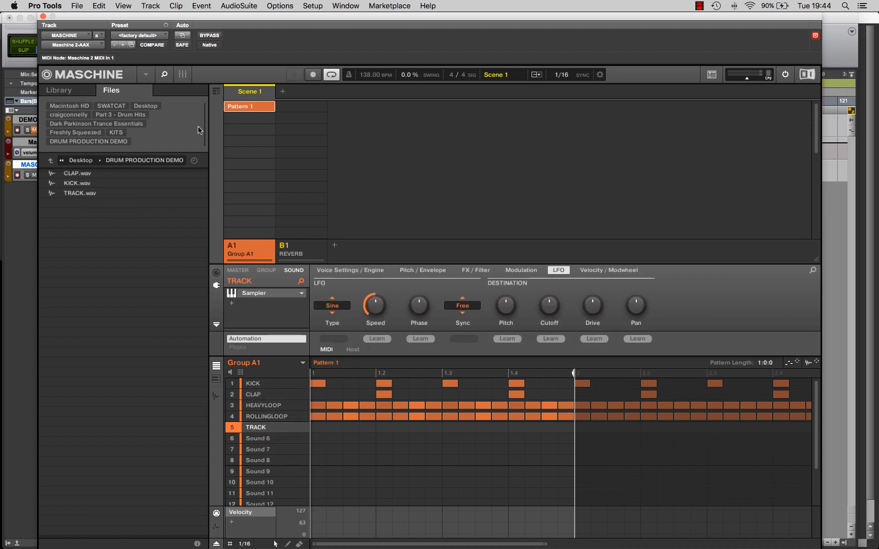
pyautogui.click(164, 76)
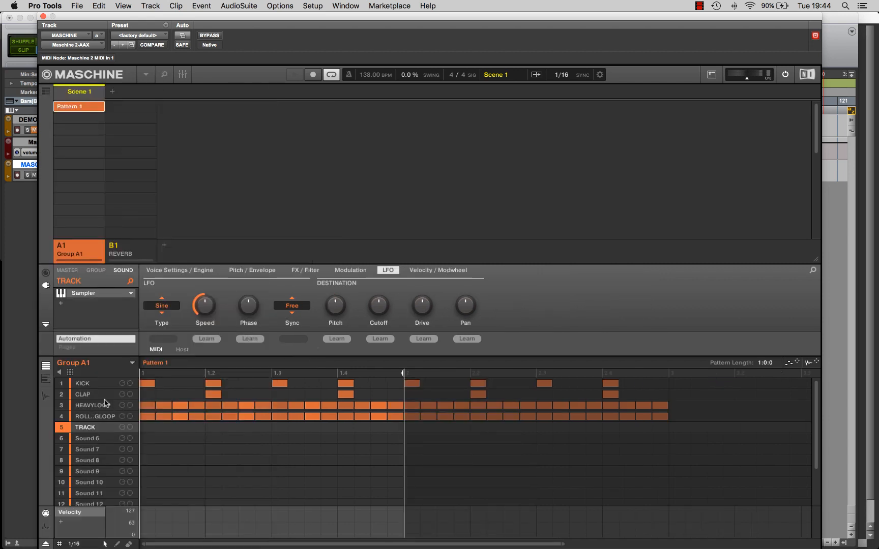
# - Open TRACK in the sample editor, set a four-beat play range from 11211 to 90918, and truncate the sample to it
pyautogui.click(44, 398)
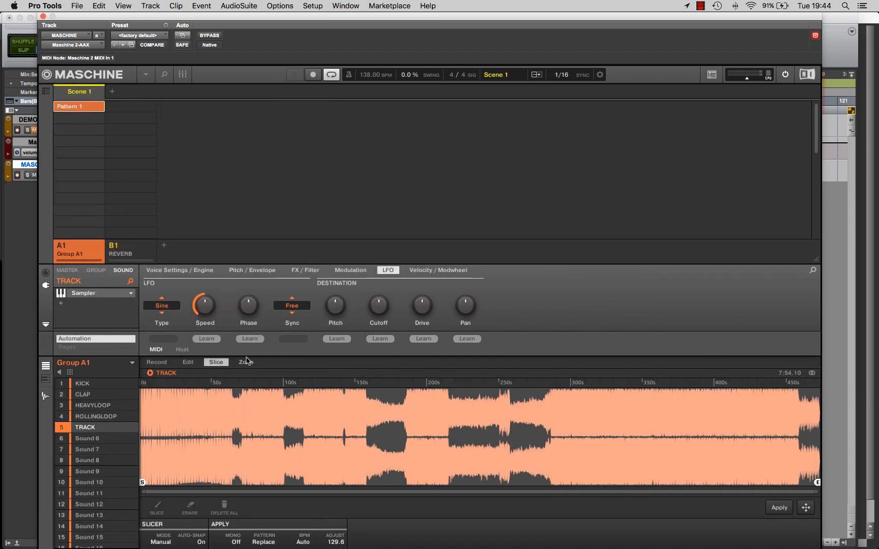
pyautogui.click(188, 363)
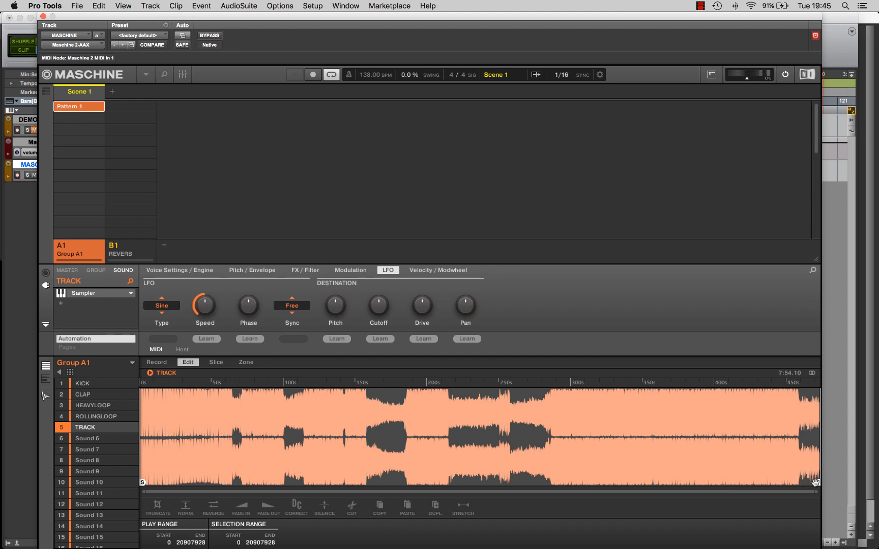
pyautogui.moveTo(816, 482); pyautogui.dragTo(144, 453)
pyautogui.moveTo(816, 493)
pyautogui.mouseDown()
pyautogui.moveTo(147, 492)
pyautogui.moveTo(186, 482)
pyautogui.mouseUp()
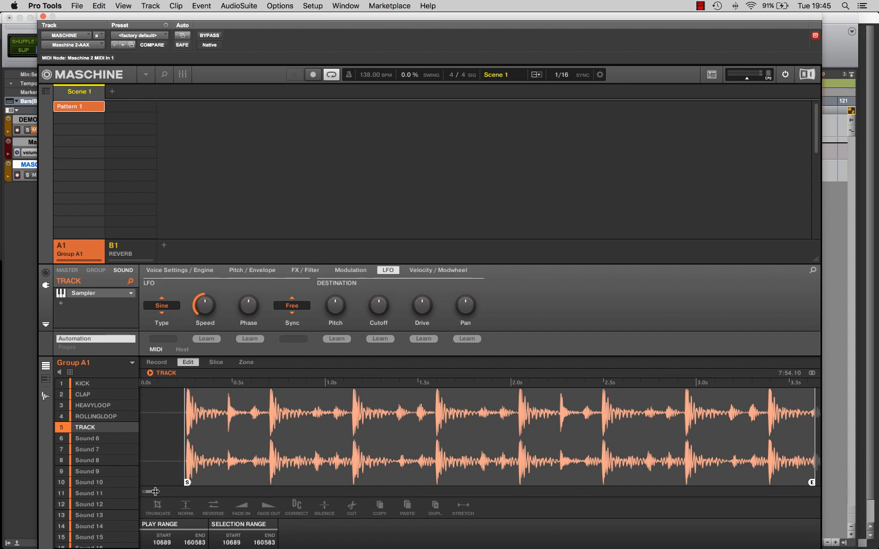
pyautogui.moveTo(156, 491); pyautogui.dragTo(159, 492)
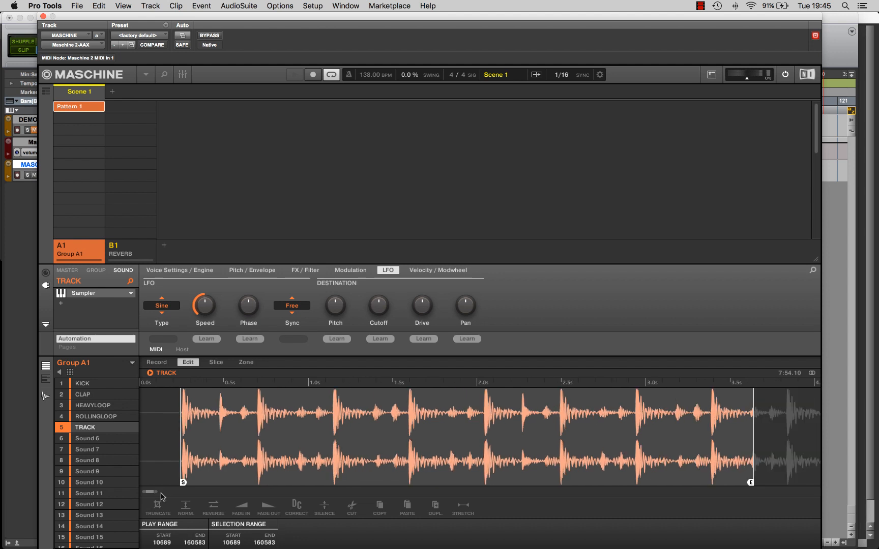
pyautogui.moveTo(751, 482)
pyautogui.mouseDown()
pyautogui.moveTo(210, 482)
pyautogui.moveTo(256, 461)
pyautogui.moveTo(487, 450)
pyautogui.mouseUp()
pyautogui.moveTo(182, 481); pyautogui.dragTo(185, 481)
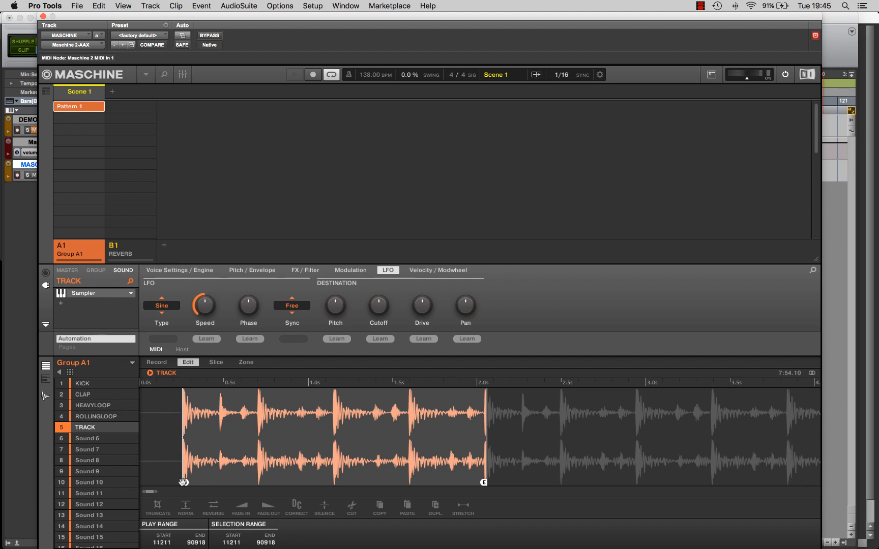
pyautogui.click(159, 509)
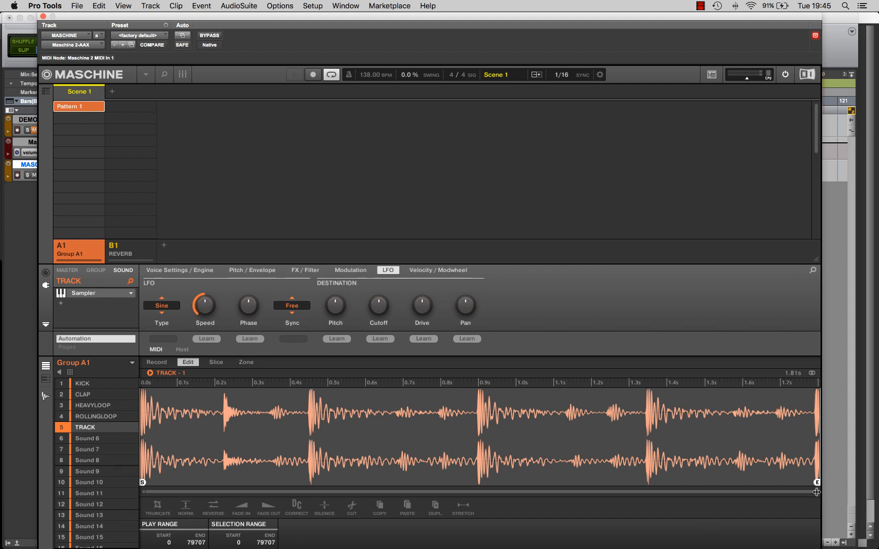
# - Tighten the TRACK sample's play range to 75–79032, truncate it again, and audition the resulting loop
pyautogui.moveTo(816, 492); pyautogui.dragTo(876, 506)
pyautogui.moveTo(833, 494)
pyautogui.mouseDown()
pyautogui.moveTo(180, 496)
pyautogui.moveTo(154, 494)
pyautogui.moveTo(170, 492)
pyautogui.moveTo(148, 482)
pyautogui.moveTo(865, 492)
pyautogui.mouseUp()
pyautogui.moveTo(144, 492)
pyautogui.mouseDown()
pyautogui.moveTo(814, 494)
pyautogui.moveTo(604, 482)
pyautogui.mouseUp()
pyautogui.moveTo(798, 492); pyautogui.dragTo(128, 488)
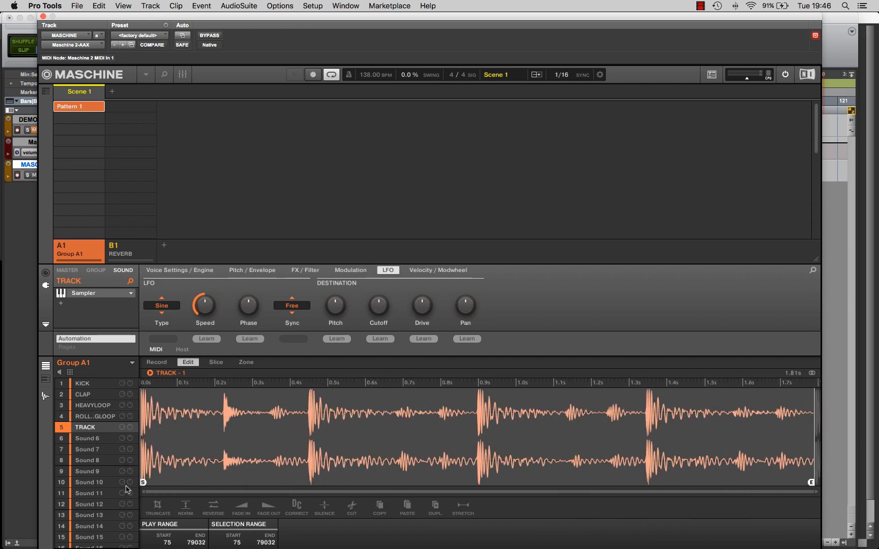
pyautogui.click(158, 508)
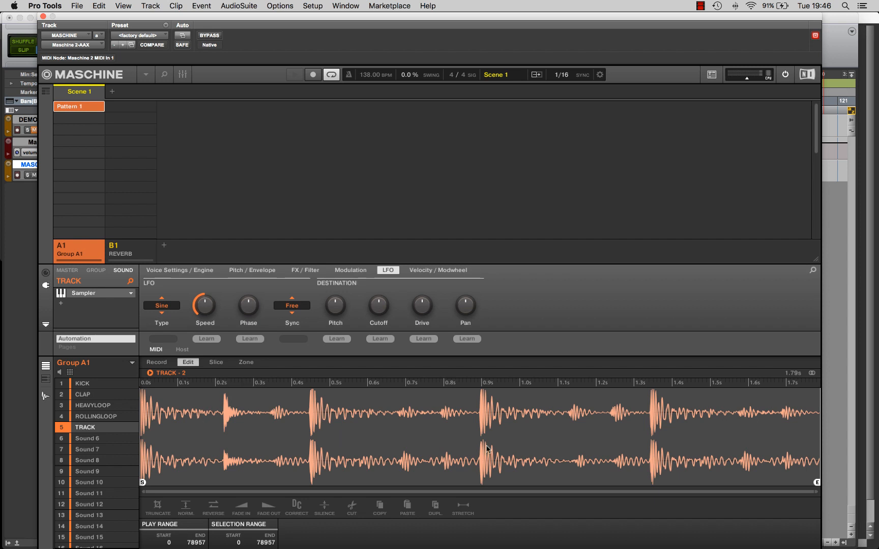
pyautogui.click(150, 373)
pyautogui.click(150, 373)
# - Slice the TRACK sample in Grid mode with the slices set to 16 TH
pyautogui.click(217, 362)
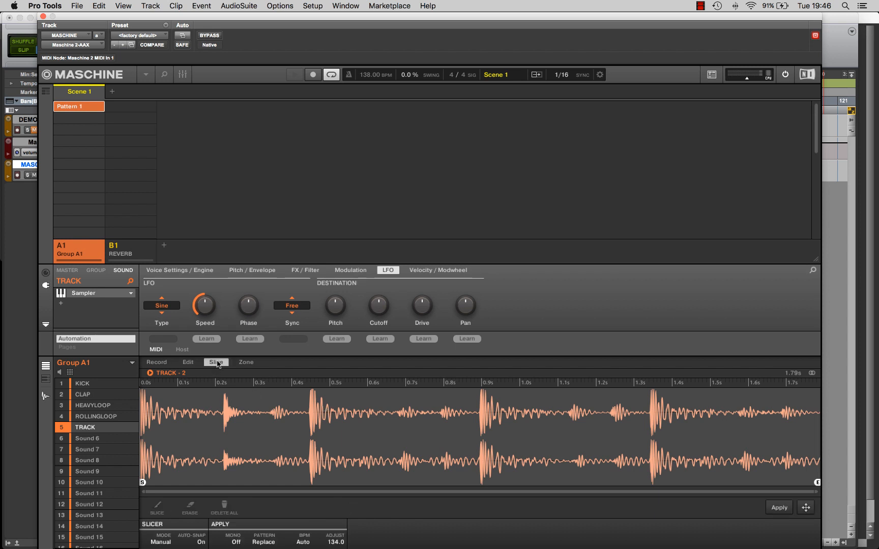
pyautogui.click(164, 542)
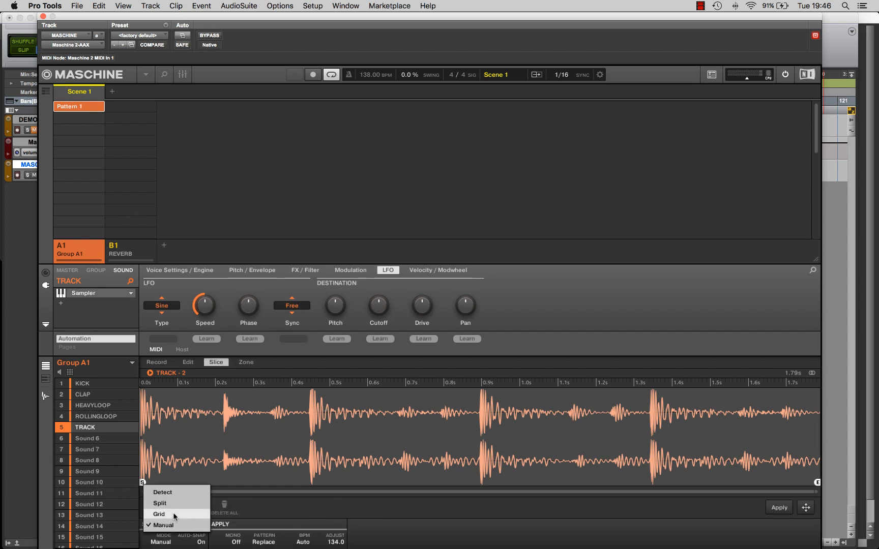
pyautogui.click(173, 513)
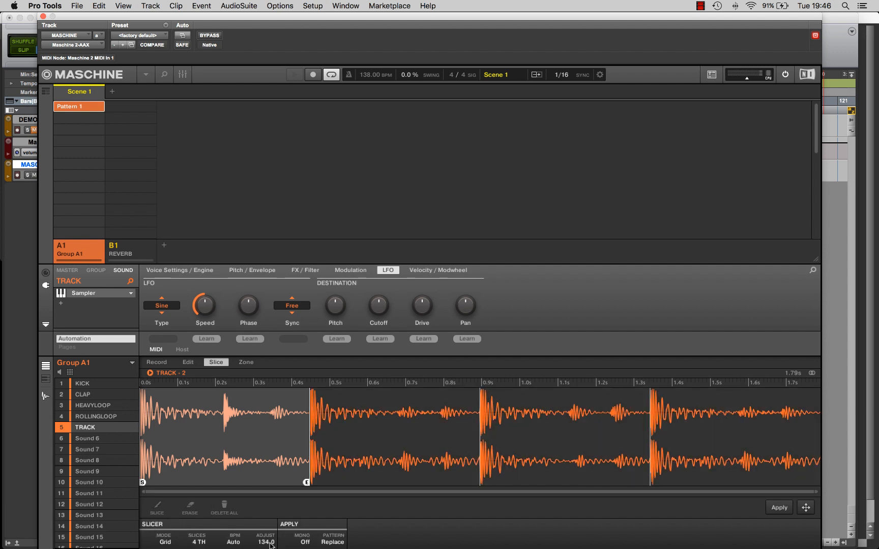
pyautogui.click(197, 543)
pyautogui.click(200, 517)
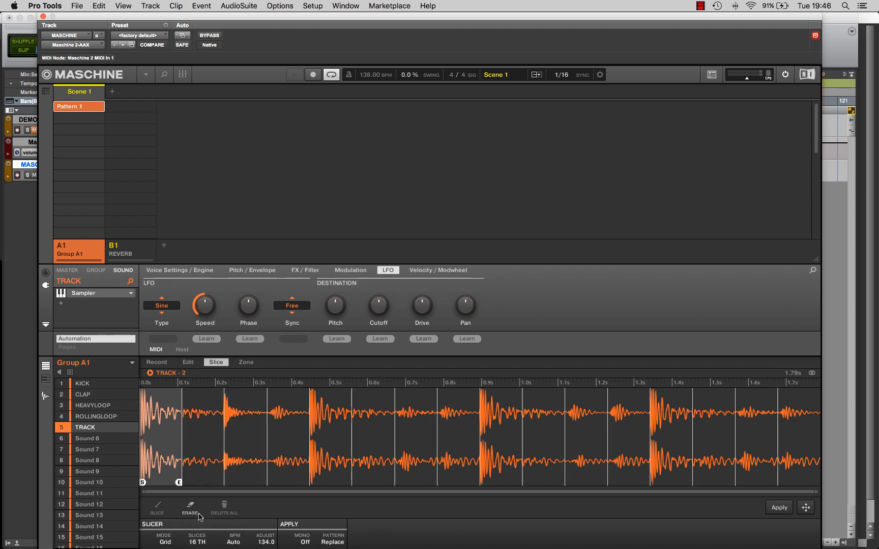
# - Audition the individual 16th-note slices of the TRACK sample, comparing the kick, hat and percussion hits
pyautogui.click(208, 458)
pyautogui.click(144, 476)
pyautogui.click(294, 471)
pyautogui.click(206, 471)
pyautogui.click(247, 471)
pyautogui.click(705, 468)
pyautogui.click(501, 468)
pyautogui.click(259, 465)
pyautogui.click(206, 462)
pyautogui.click(381, 452)
pyautogui.click(758, 444)
pyautogui.click(156, 452)
pyautogui.click(631, 452)
pyautogui.click(671, 452)
pyautogui.click(797, 452)
pyautogui.click(330, 453)
pyautogui.click(157, 450)
pyautogui.click(410, 451)
pyautogui.click(758, 450)
pyautogui.click(793, 450)
pyautogui.click(371, 451)
pyautogui.click(330, 453)
pyautogui.click(458, 455)
pyautogui.click(410, 460)
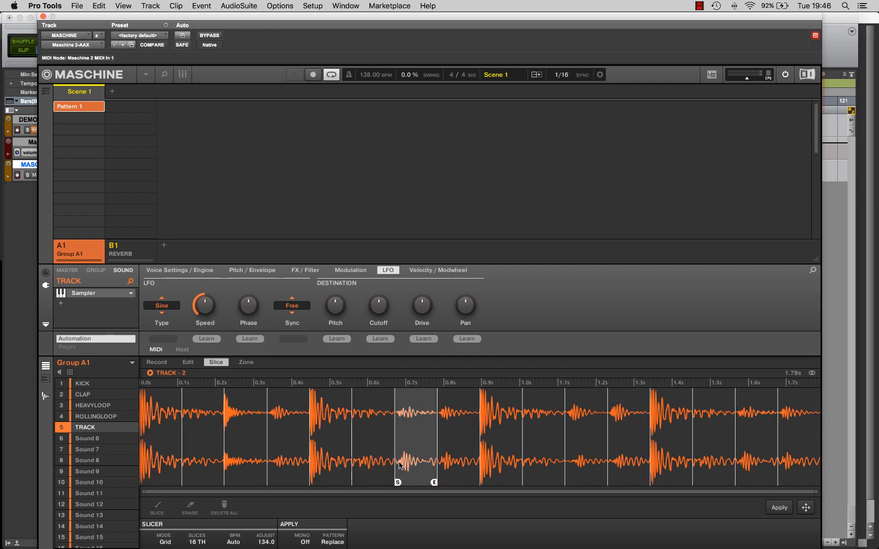
pyautogui.click(449, 432)
pyautogui.click(498, 440)
pyautogui.click(542, 443)
pyautogui.click(581, 448)
pyautogui.click(624, 442)
pyautogui.click(756, 439)
pyautogui.click(790, 438)
pyautogui.click(543, 447)
pyautogui.click(245, 454)
pyautogui.click(207, 456)
pyautogui.click(756, 469)
pyautogui.click(800, 470)
# - End TRACK's first slice at about 0.09 s, start the second at about 0.12 s and end it at about 0.22 s
pyautogui.moveTo(815, 493); pyautogui.dragTo(255, 493)
pyautogui.click(379, 450)
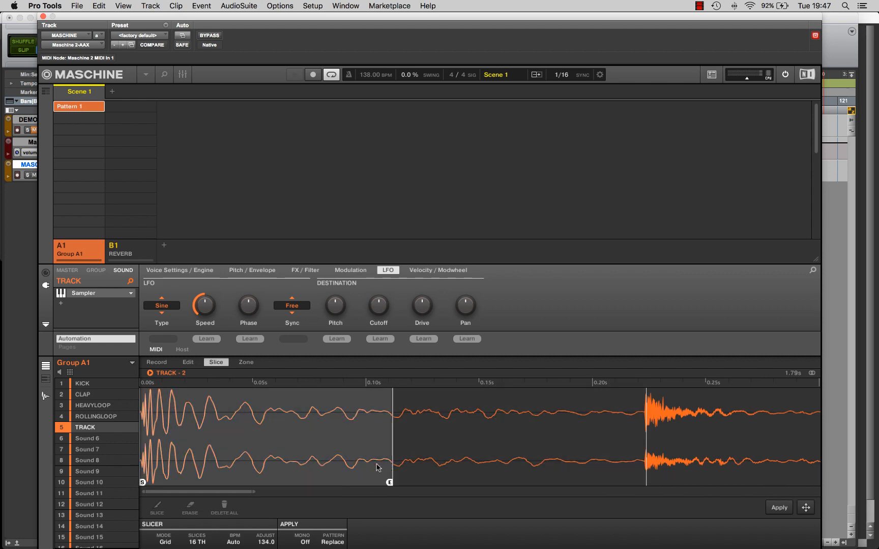
pyautogui.click(427, 470)
pyautogui.click(386, 478)
pyautogui.moveTo(389, 482)
pyautogui.mouseDown()
pyautogui.moveTo(343, 484)
pyautogui.moveTo(406, 483)
pyautogui.mouseUp()
pyautogui.click(431, 480)
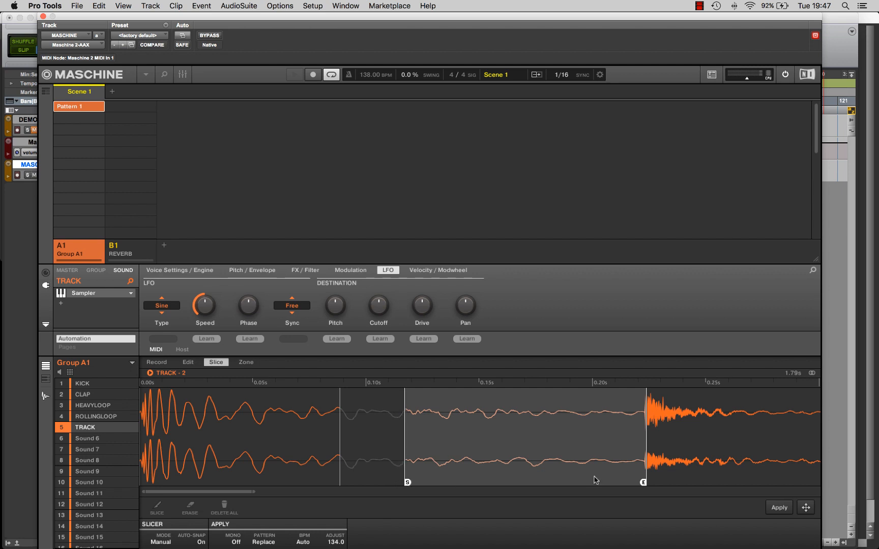
pyautogui.moveTo(643, 483)
pyautogui.mouseDown()
pyautogui.moveTo(627, 482)
pyautogui.moveTo(645, 482)
pyautogui.mouseUp()
pyautogui.click(675, 482)
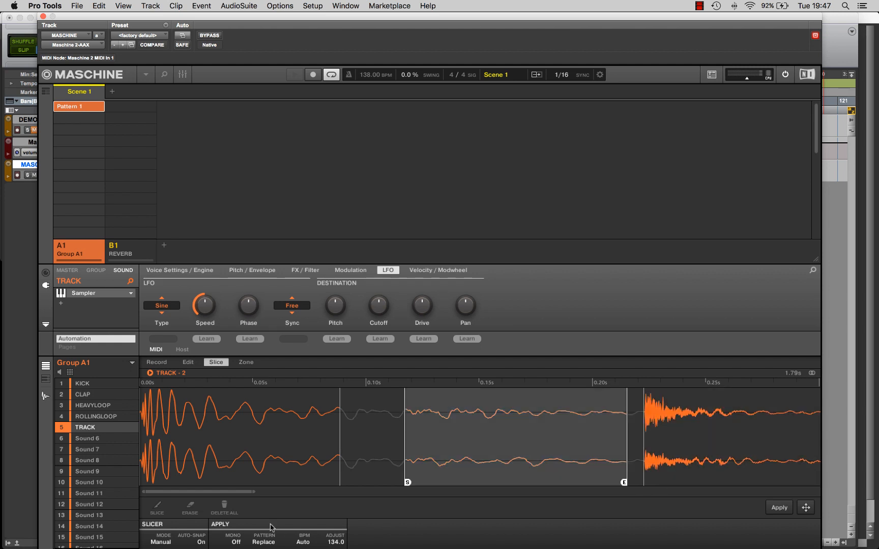
# - Trim TRACK's third slice to end at about 0.325 s and the fourth at about 0.438 s, before the second kick
pyautogui.moveTo(145, 493); pyautogui.dragTo(276, 493)
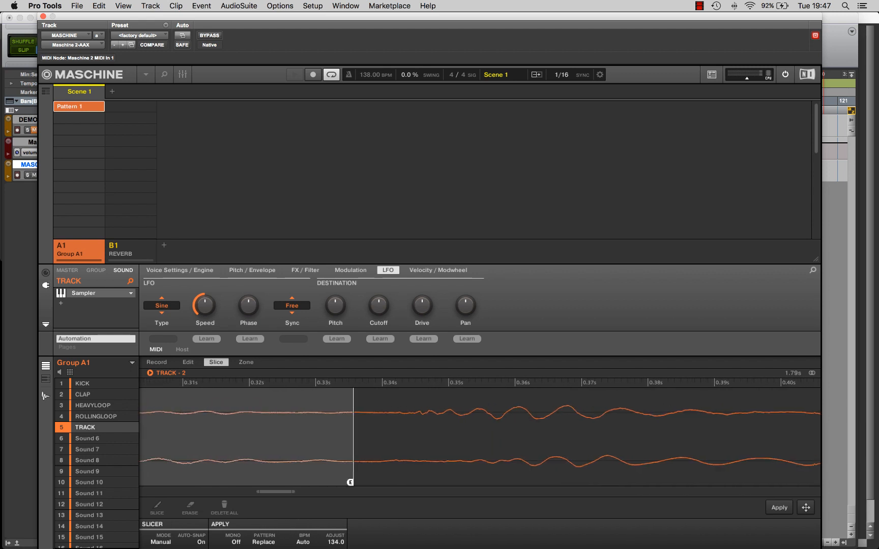
pyautogui.moveTo(350, 483); pyautogui.dragTo(283, 483)
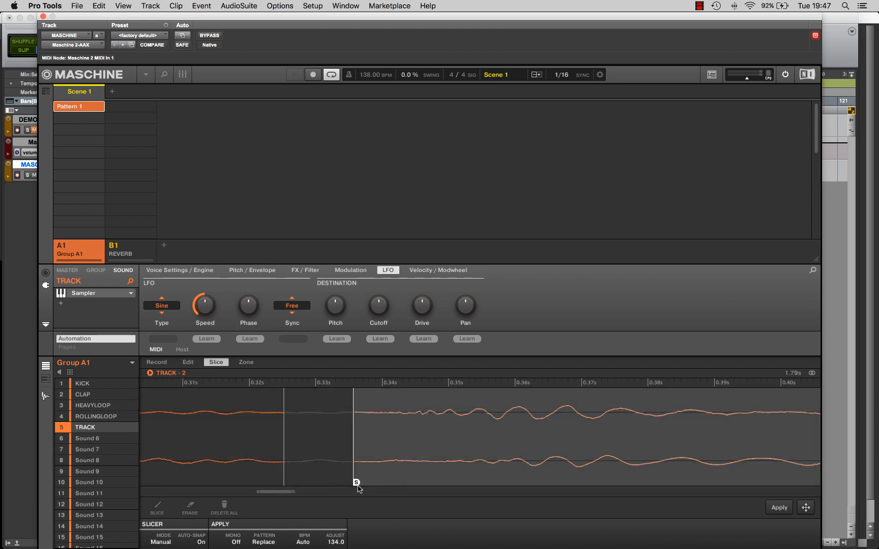
pyautogui.moveTo(356, 483); pyautogui.dragTo(399, 483)
pyautogui.moveTo(278, 496); pyautogui.dragTo(306, 494)
pyautogui.moveTo(621, 482); pyautogui.dragTo(565, 482)
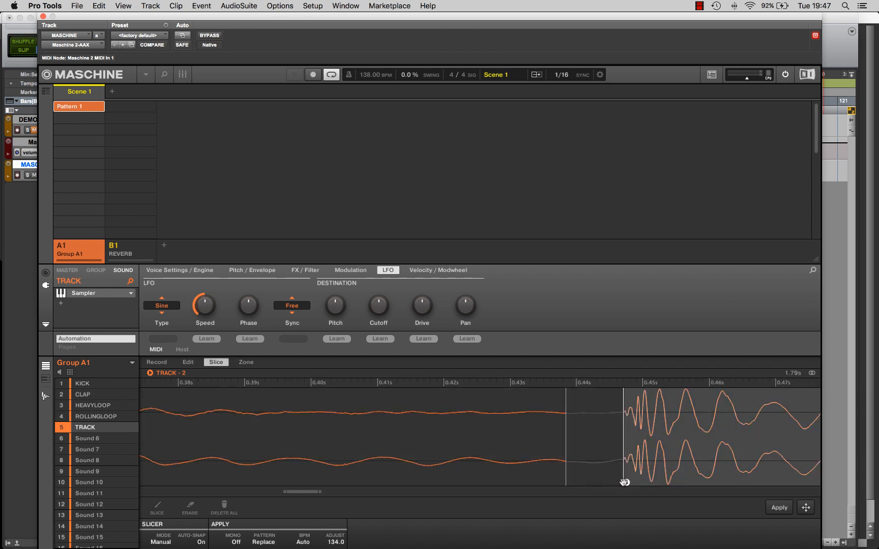
# - Shorten the ends of TRACK's fifth to eighth slices so each stops just before the following hit
pyautogui.moveTo(307, 492); pyautogui.dragTo(347, 493)
pyautogui.moveTo(567, 482); pyautogui.dragTo(450, 482)
pyautogui.click(572, 482)
pyautogui.moveTo(341, 492); pyautogui.dragTo(387, 488)
pyautogui.click(540, 482)
pyautogui.moveTo(537, 482); pyautogui.dragTo(431, 492)
pyautogui.moveTo(633, 482); pyautogui.dragTo(538, 482)
pyautogui.click(638, 483)
pyautogui.moveTo(432, 495); pyautogui.dragTo(391, 482)
# - Shorten the ends of TRACK's ninth to twelfth slices, leaving a short gap ahead of each following slice
pyautogui.click(493, 483)
pyautogui.moveTo(480, 493); pyautogui.dragTo(513, 492)
pyautogui.moveTo(656, 482); pyautogui.dragTo(620, 482)
pyautogui.click(664, 482)
pyautogui.moveTo(523, 493); pyautogui.dragTo(565, 478)
pyautogui.click(664, 482)
pyautogui.moveTo(658, 482)
pyautogui.mouseDown()
pyautogui.moveTo(576, 483)
pyautogui.moveTo(602, 493)
pyautogui.moveTo(479, 483)
pyautogui.mouseUp()
pyautogui.click(560, 482)
pyautogui.moveTo(602, 492); pyautogui.dragTo(641, 492)
pyautogui.moveTo(617, 482); pyautogui.dragTo(582, 482)
pyautogui.click(624, 482)
# - Trim the ends of TRACK's thirteenth to fifteenth slices and nudge the neighbouring slice starts up to the final slice
pyautogui.moveTo(641, 493); pyautogui.dragTo(680, 493)
pyautogui.moveTo(668, 482); pyautogui.dragTo(634, 482)
pyautogui.moveTo(421, 481); pyautogui.dragTo(404, 482)
pyautogui.moveTo(697, 491); pyautogui.dragTo(739, 492)
pyautogui.moveTo(380, 482); pyautogui.dragTo(357, 482)
pyautogui.moveTo(385, 482); pyautogui.dragTo(431, 482)
pyautogui.moveTo(739, 492); pyautogui.dragTo(772, 492)
pyautogui.moveTo(571, 482); pyautogui.dragTo(511, 482)
pyautogui.moveTo(578, 482); pyautogui.dragTo(600, 482)
pyautogui.moveTo(755, 492); pyautogui.dragTo(132, 492)
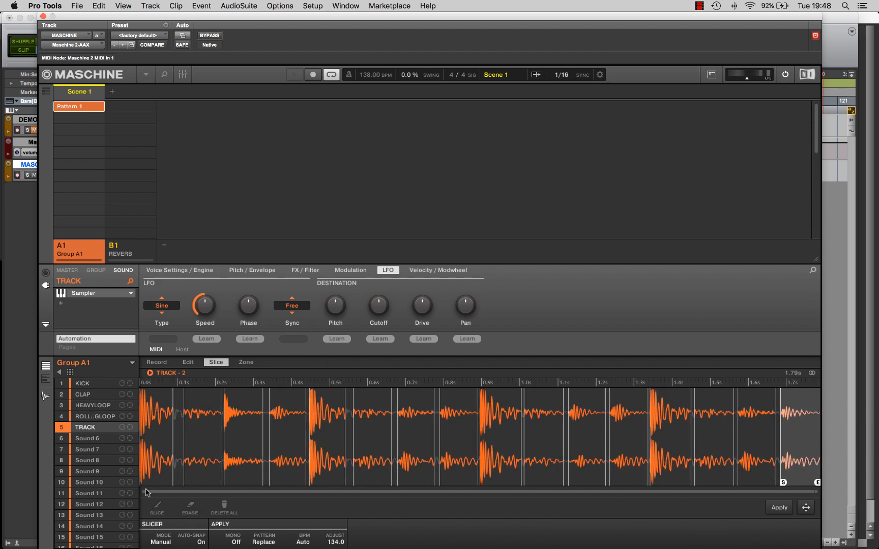
# - Audition the trimmed TRACK slices across the whole bar to check that each hit is cleanly isolated
pyautogui.click(176, 435)
pyautogui.click(191, 440)
pyautogui.click(250, 447)
pyautogui.click(328, 445)
pyautogui.click(415, 441)
pyautogui.click(287, 448)
pyautogui.click(671, 445)
pyautogui.click(755, 444)
pyautogui.click(328, 446)
pyautogui.click(290, 446)
pyautogui.click(629, 446)
pyautogui.click(672, 445)
pyautogui.click(714, 446)
pyautogui.click(671, 445)
pyautogui.click(488, 450)
pyautogui.click(371, 447)
pyautogui.click(324, 450)
pyautogui.click(288, 447)
pyautogui.click(155, 445)
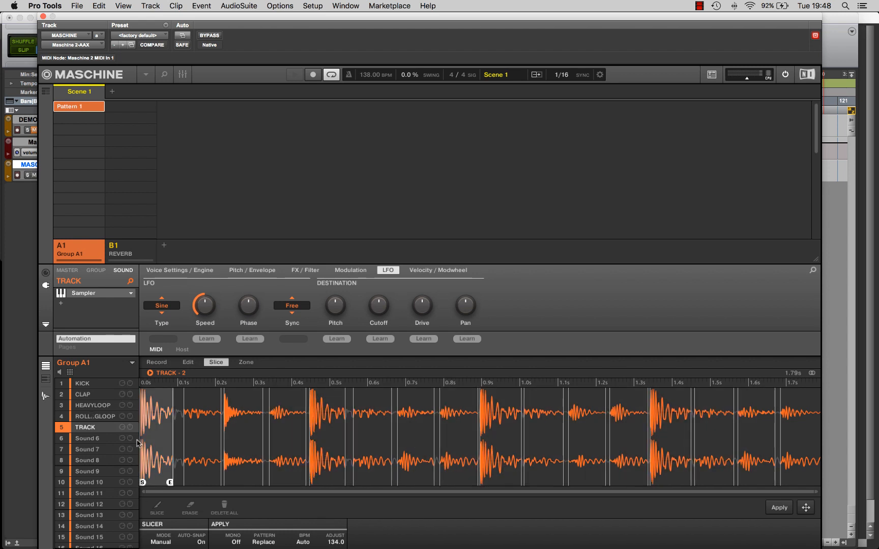
pyautogui.click(206, 432)
pyautogui.click(244, 432)
pyautogui.click(328, 437)
pyautogui.click(374, 438)
pyautogui.click(458, 438)
pyautogui.click(501, 437)
pyautogui.click(544, 438)
pyautogui.click(672, 437)
pyautogui.click(709, 433)
pyautogui.click(799, 442)
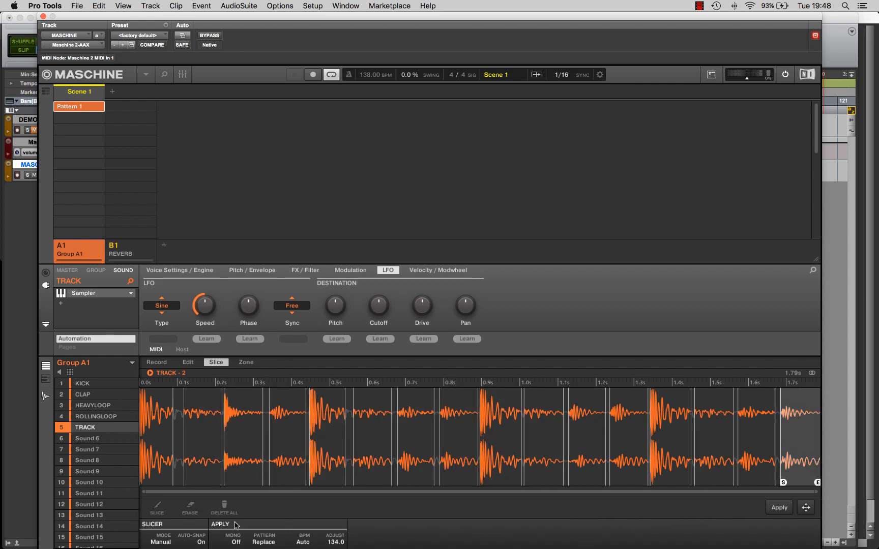
# - Apply the slices to the TRACK sound with the Pattern option on Replace
pyautogui.click(262, 543)
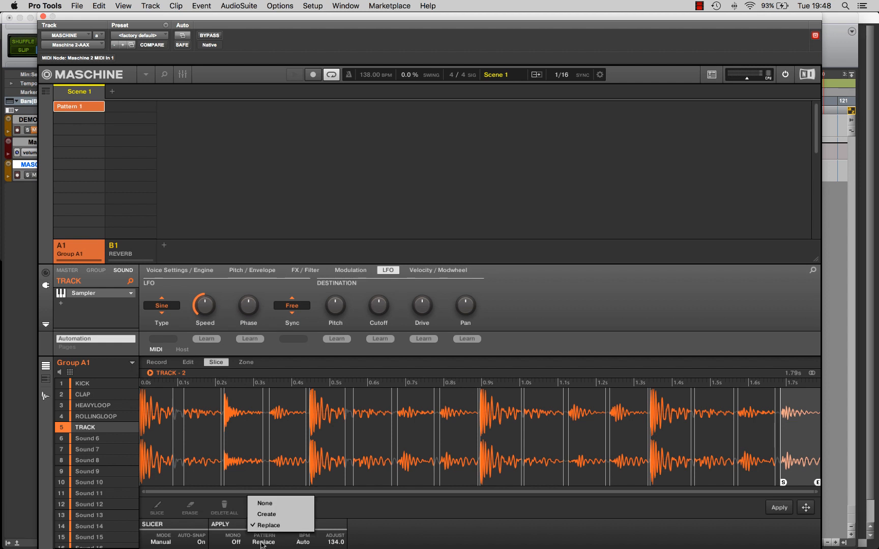
pyautogui.click(267, 525)
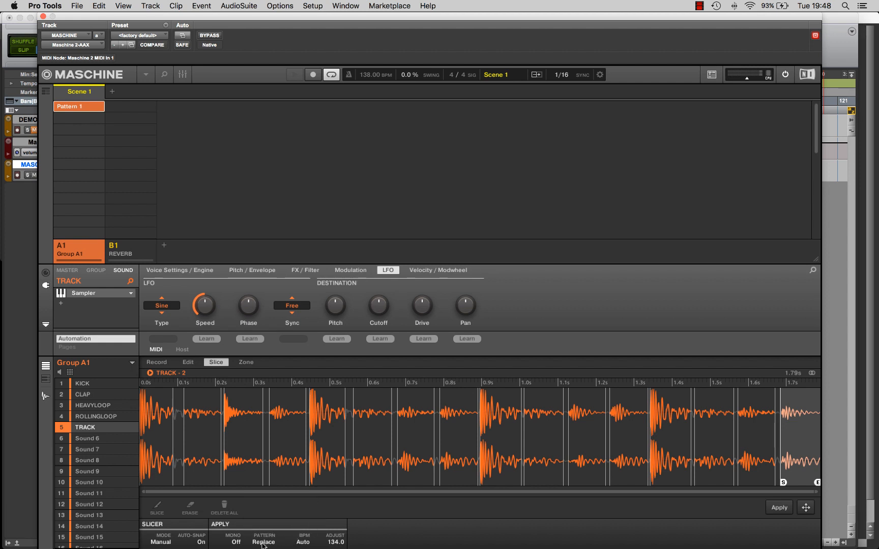
pyautogui.click(779, 507)
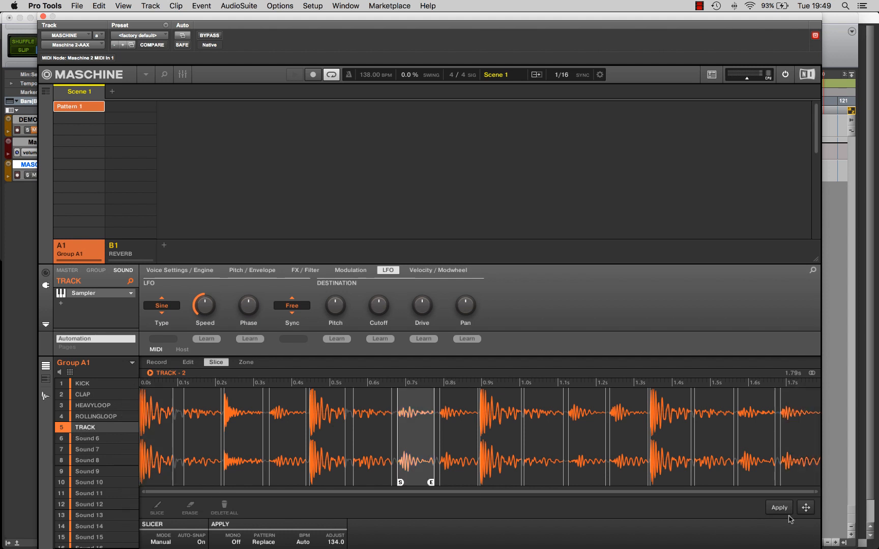
pyautogui.click(771, 510)
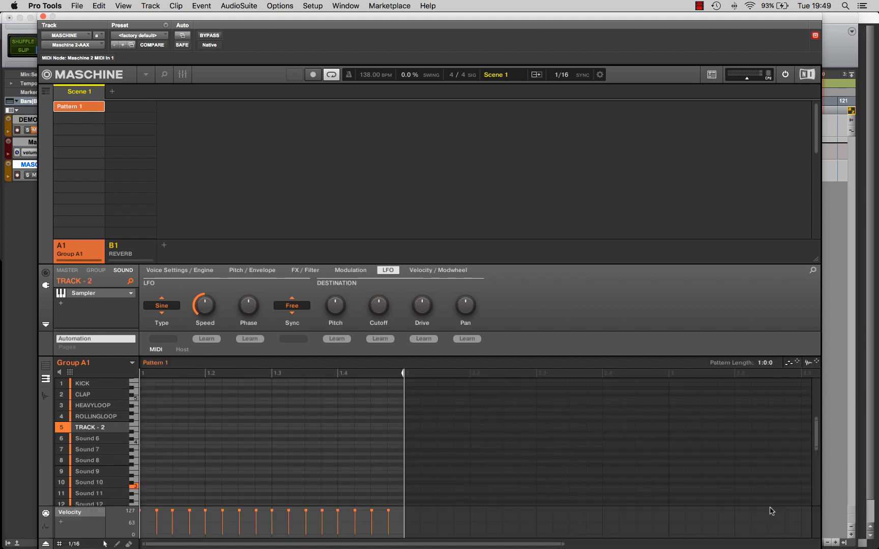
# - Examine the sliced notes in the keyboard view across the one-bar pattern and audition several slices on the piano keys
pyautogui.scroll(-10, 192, 430)
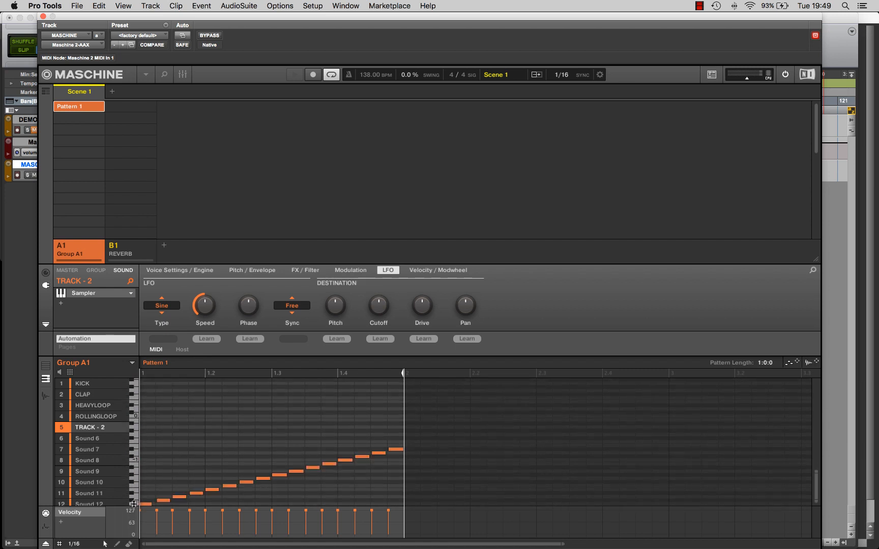
pyautogui.click(136, 504)
pyautogui.click(134, 499)
pyautogui.click(134, 491)
pyautogui.click(134, 487)
pyautogui.click(136, 461)
pyautogui.click(135, 458)
pyautogui.moveTo(560, 546); pyautogui.dragTo(354, 541)
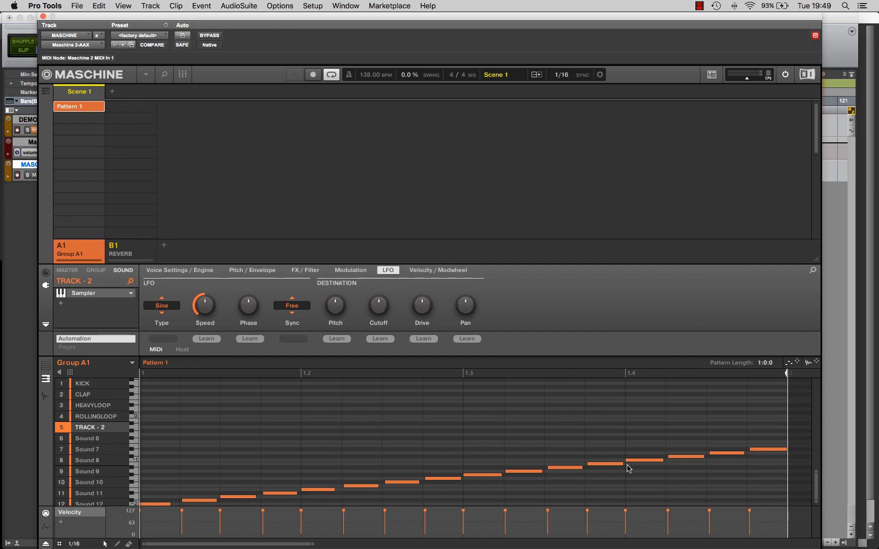
pyautogui.moveTo(310, 544); pyautogui.dragTo(407, 544)
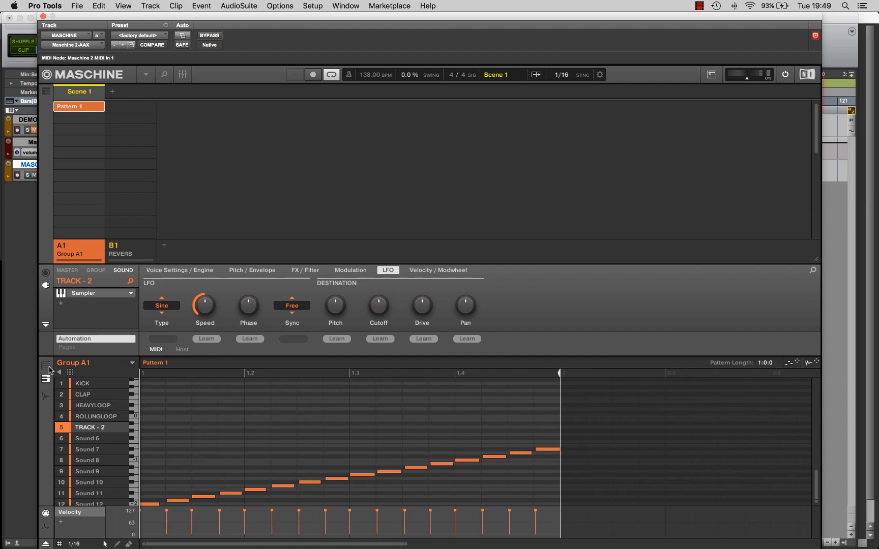
# - Return to the group view and quantize all of the TRACK - 2 notes in Pattern 1
pyautogui.click(49, 367)
pyautogui.moveTo(583, 442); pyautogui.dragTo(146, 431)
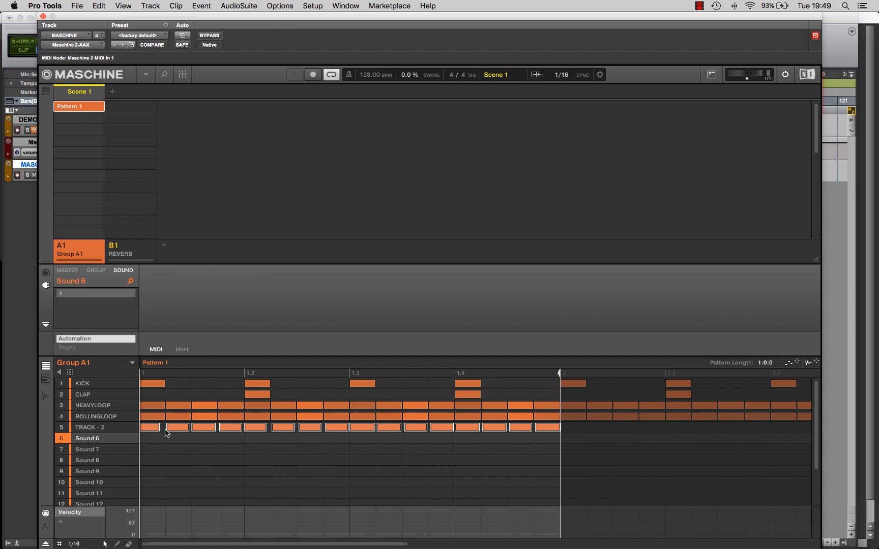
pyautogui.rightClick(153, 433)
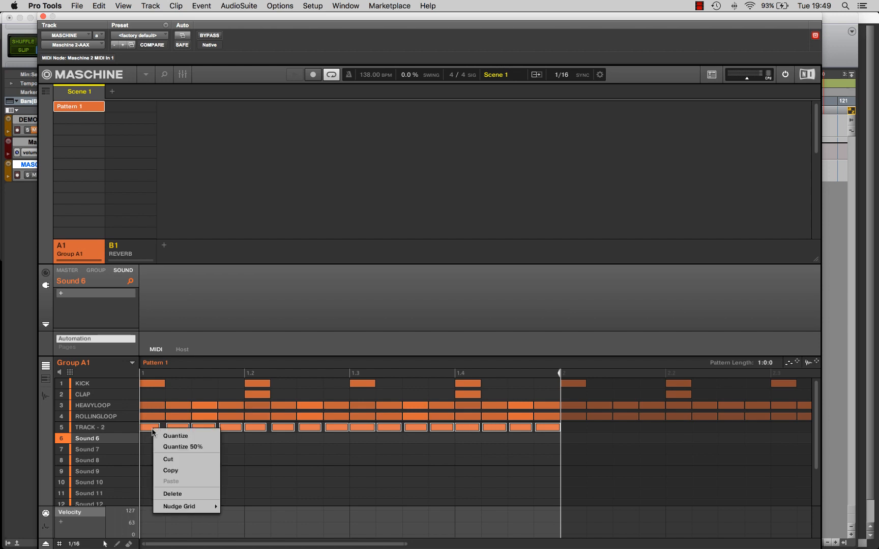
pyautogui.click(188, 436)
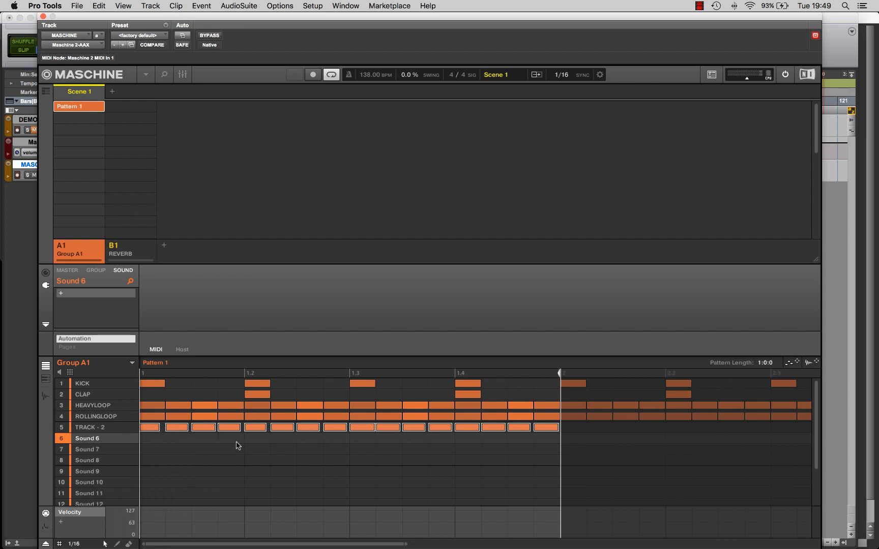
# - Play the quantized pattern with all sounds, and solo TRACK - 2 to hear its slices alone
pyautogui.click(104, 428)
pyautogui.moveTo(407, 544); pyautogui.dragTo(545, 534)
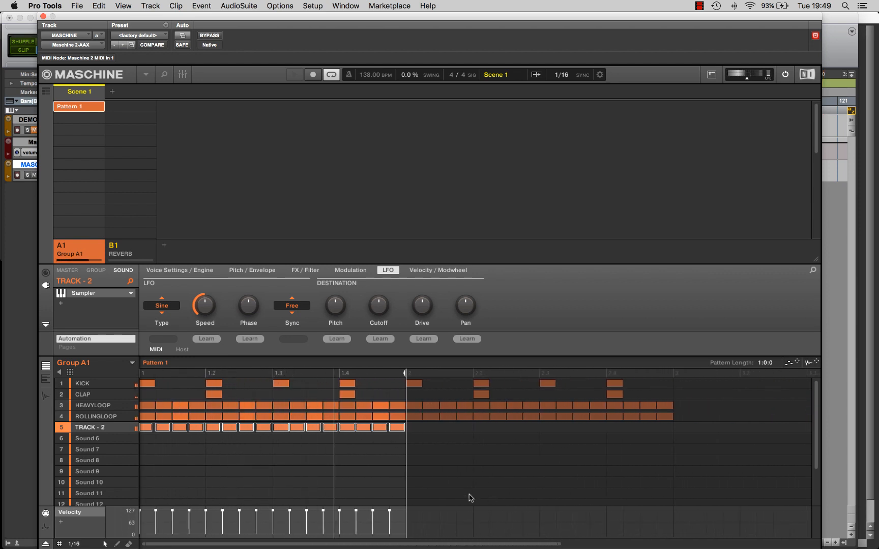
pyautogui.click(292, 464)
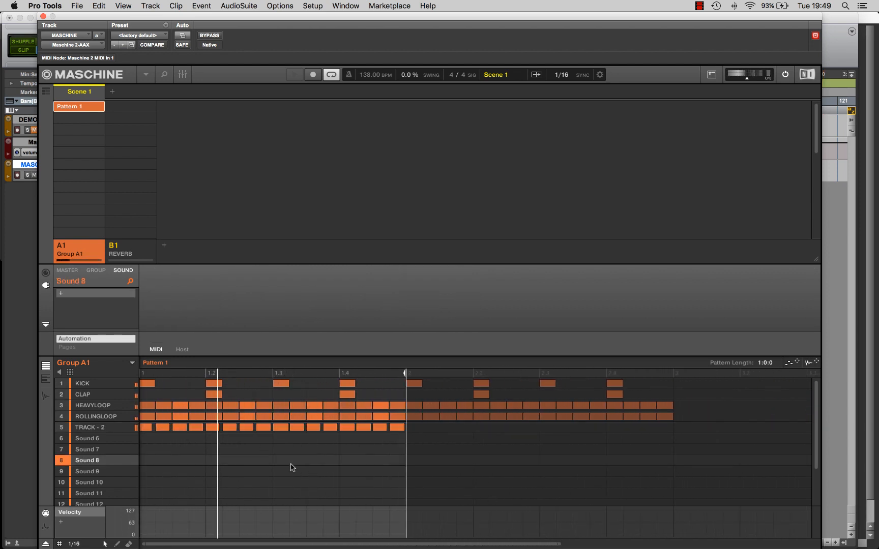
pyautogui.click(92, 431)
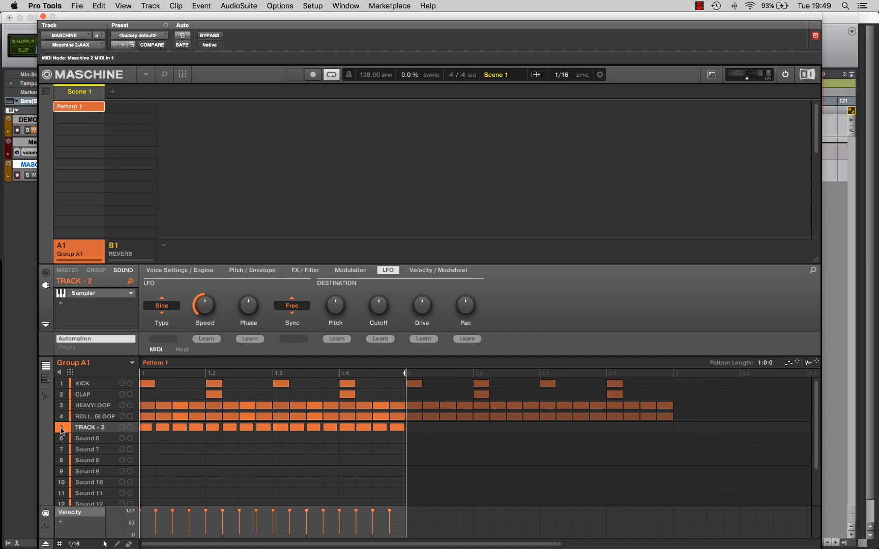
pyautogui.click(62, 430)
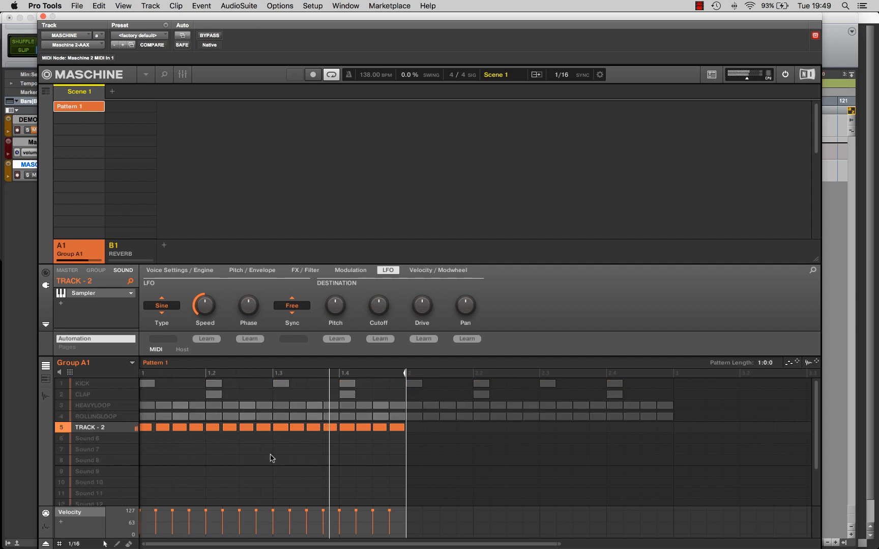
# - Delete the TRACK - 2 notes on the four main beats where the kick plays, and play the pattern
pyautogui.click(145, 439)
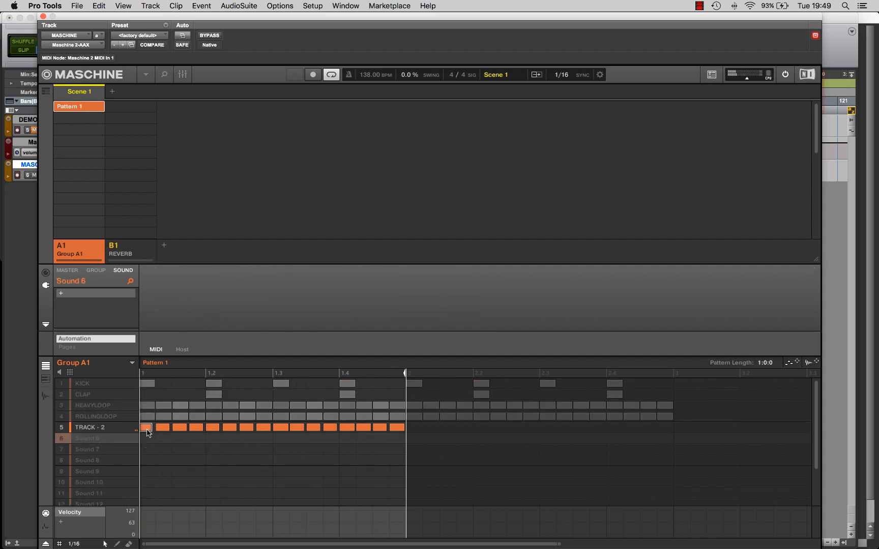
pyautogui.click(214, 429)
pyautogui.keyDown('shift'); pyautogui.click(282, 430); pyautogui.keyUp('shift')
pyautogui.keyDown('shift'); pyautogui.click(345, 429); pyautogui.keyUp('shift')
pyautogui.press('Delete')
pyautogui.press('space')
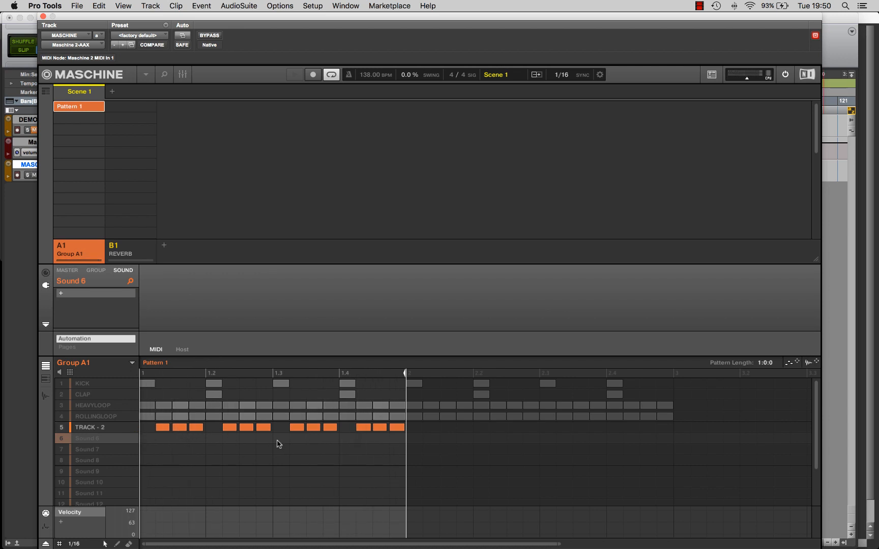
# - Delete the TRACK - 2 notes in the bar's first half and replace them with a copy of the second-half notes
pyautogui.moveTo(272, 441); pyautogui.dragTo(152, 423)
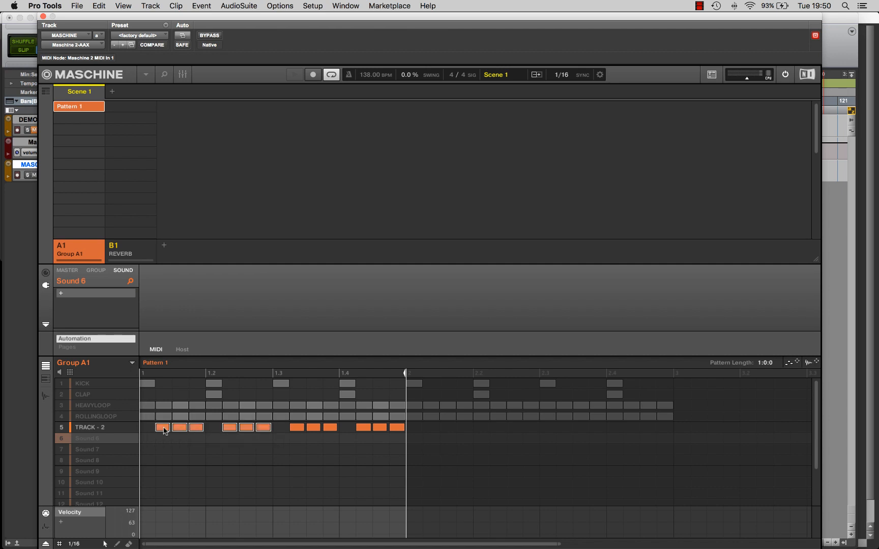
pyautogui.rightClick(164, 430)
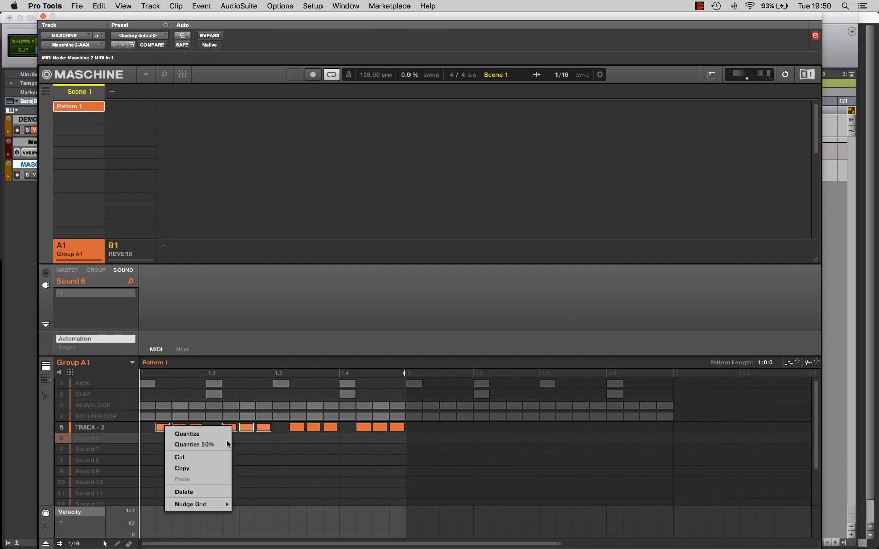
pyautogui.click(222, 492)
pyautogui.moveTo(434, 445); pyautogui.dragTo(156, 431)
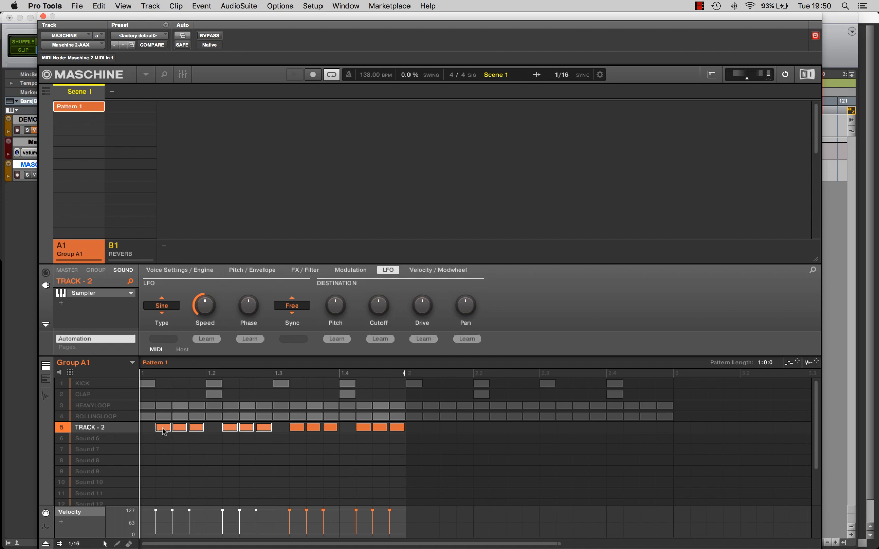
# - Examine the copied TRACK - 2 notes in the keyboard view, audition a few slices, and play the pattern from the group view
pyautogui.click(46, 382)
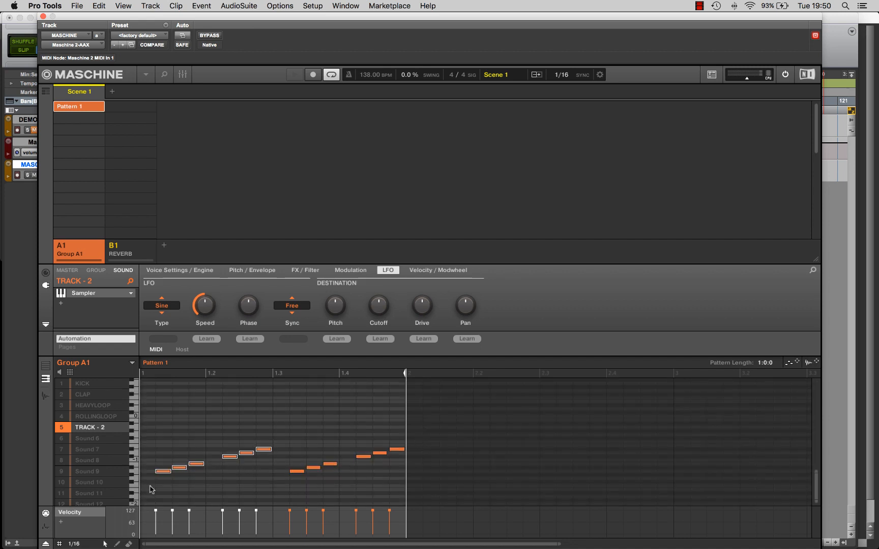
pyautogui.click(135, 500)
pyautogui.click(135, 499)
pyautogui.click(136, 496)
pyautogui.click(136, 448)
pyautogui.click(136, 462)
pyautogui.click(44, 370)
pyautogui.click(173, 447)
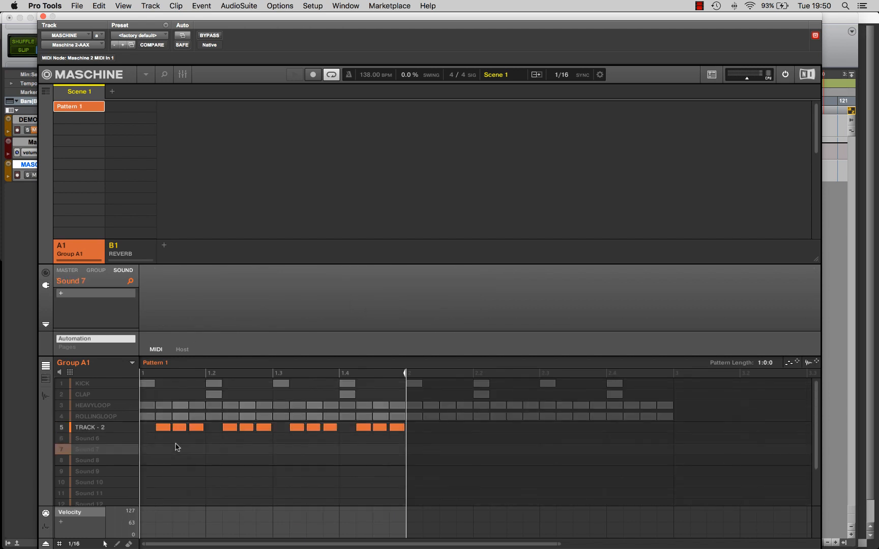
pyautogui.click(101, 428)
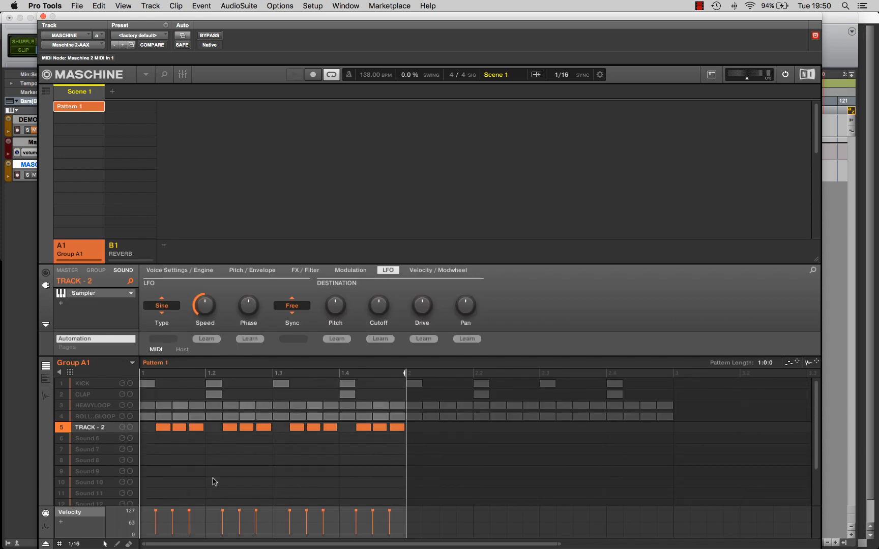
pyautogui.press('space')
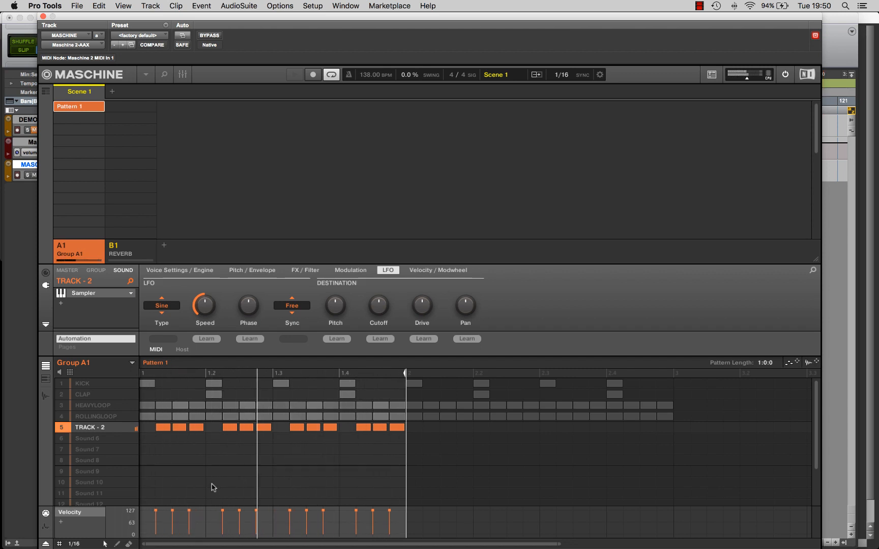
# - Lower the velocity of the first and third notes in each group of three TRACK - 2 notes, leaving the middle ones accented
pyautogui.click(164, 449)
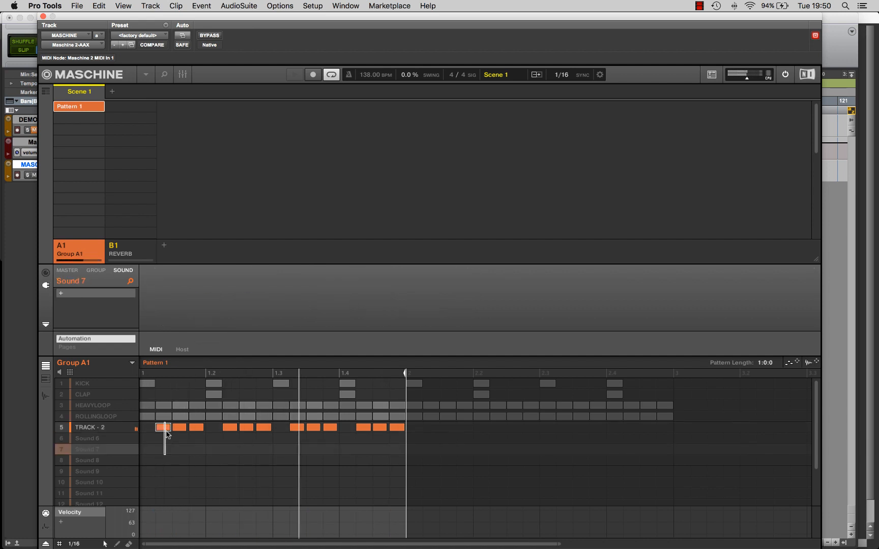
pyautogui.click(199, 441)
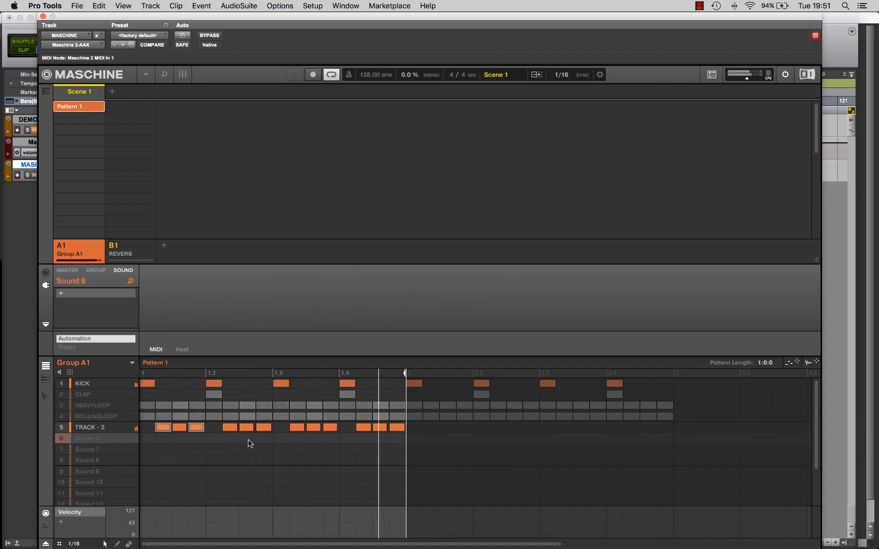
pyautogui.keyDown('shift'); pyautogui.click(230, 427); pyautogui.keyUp('shift')
pyautogui.keyDown('shift'); pyautogui.click(264, 427); pyautogui.keyUp('shift')
pyautogui.keyDown('shift'); pyautogui.click(297, 427); pyautogui.keyUp('shift')
pyautogui.keyDown('shift'); pyautogui.click(330, 427); pyautogui.keyUp('shift')
pyautogui.keyDown('shift'); pyautogui.click(363, 427); pyautogui.keyUp('shift')
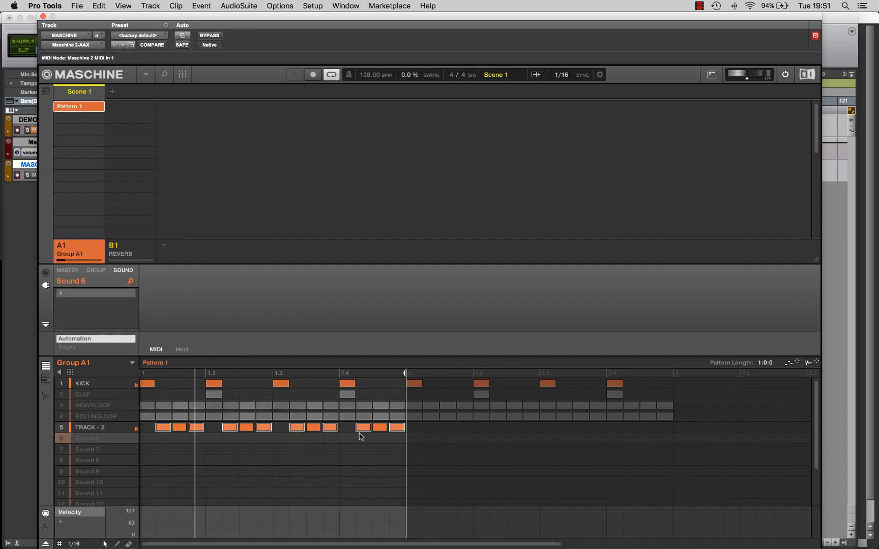
pyautogui.click(81, 427)
pyautogui.moveTo(189, 511); pyautogui.dragTo(189, 519)
pyautogui.click(178, 475)
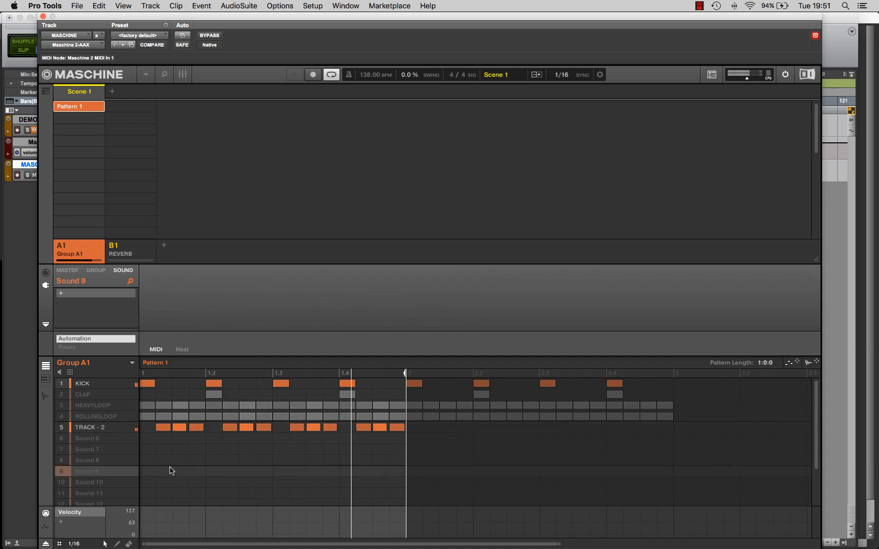
# - Enable the HP2 filter on TRACK - 2 and raise its cutoff slightly during playback with the kick silenced
pyautogui.click(102, 428)
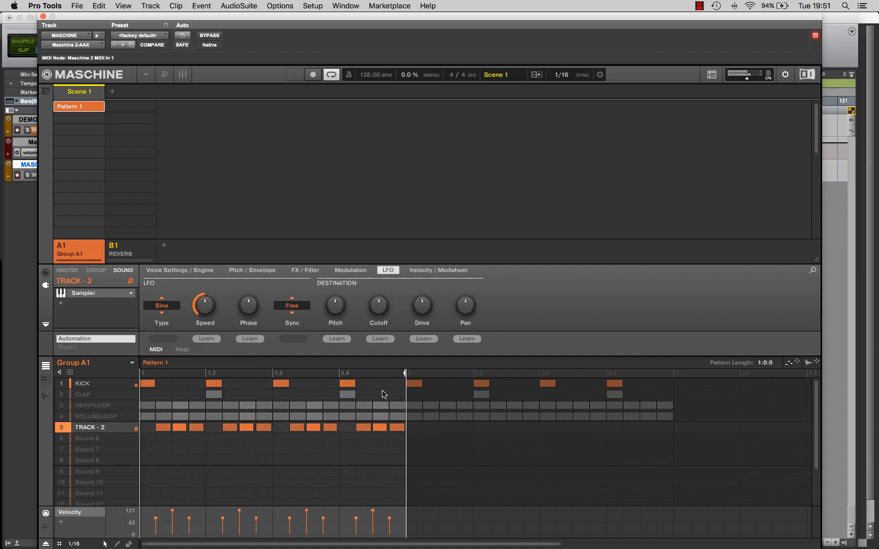
pyautogui.moveTo(327, 306)
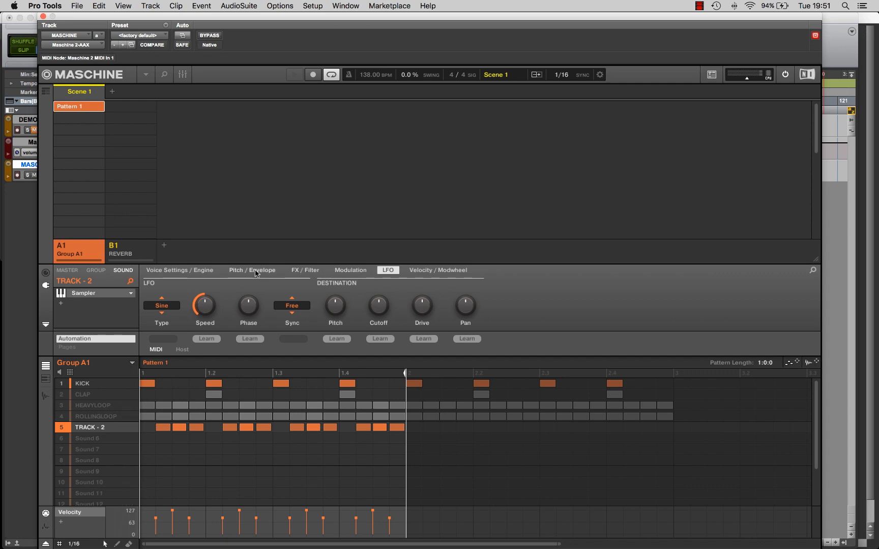
pyautogui.click(312, 271)
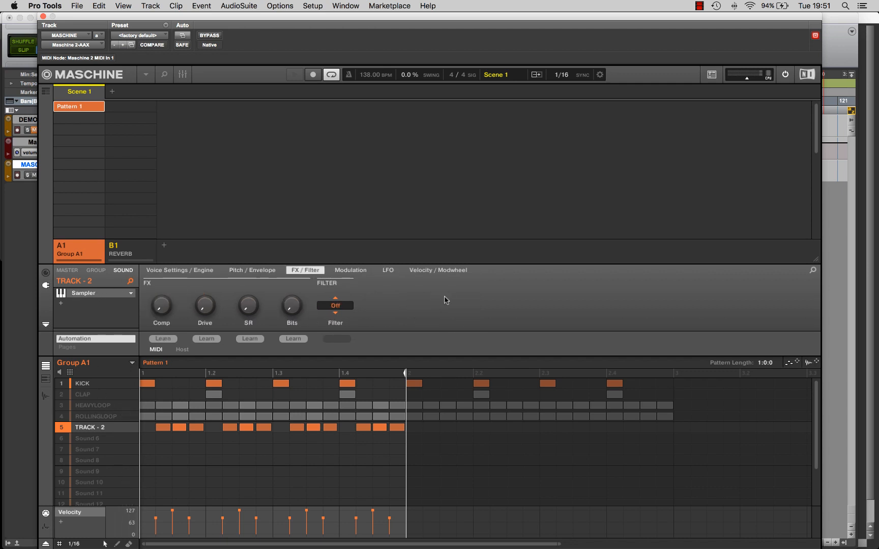
pyautogui.click(337, 305)
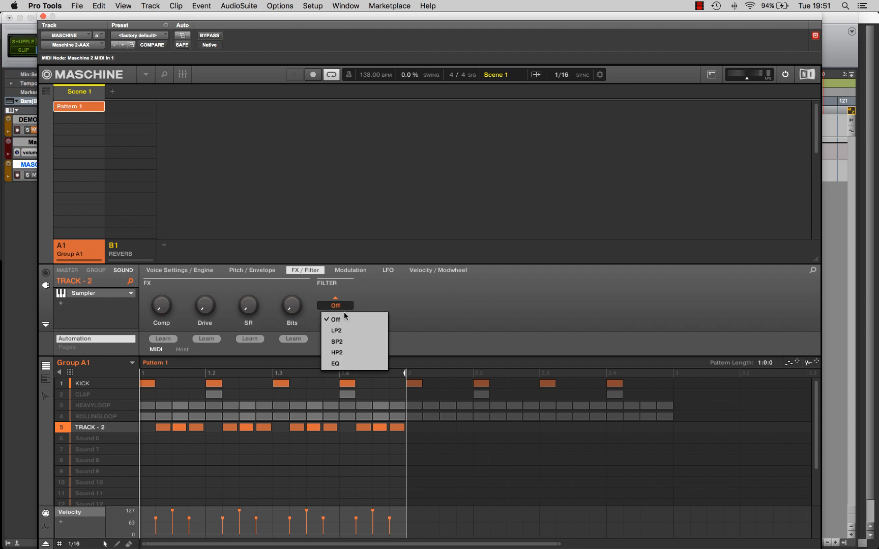
pyautogui.click(349, 352)
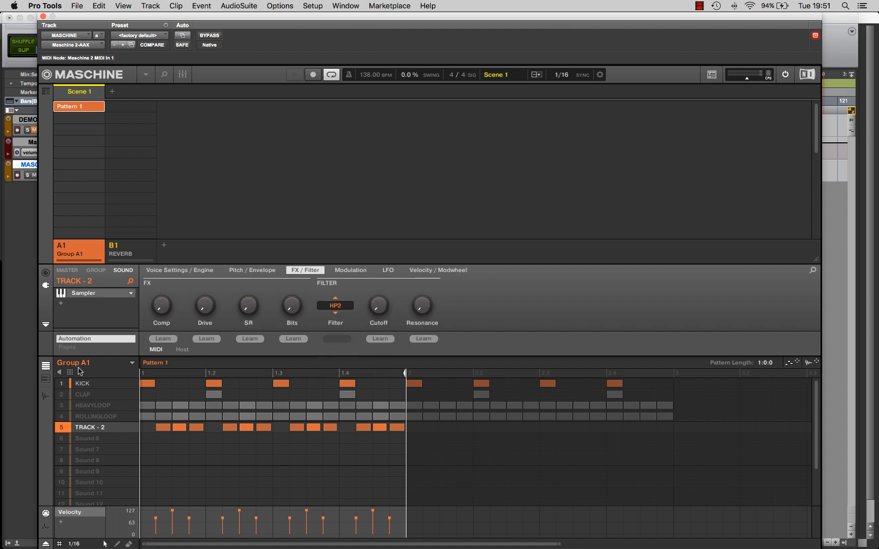
pyautogui.click(62, 385)
pyautogui.press('space')
pyautogui.moveTo(380, 309); pyautogui.dragTo(381, 305)
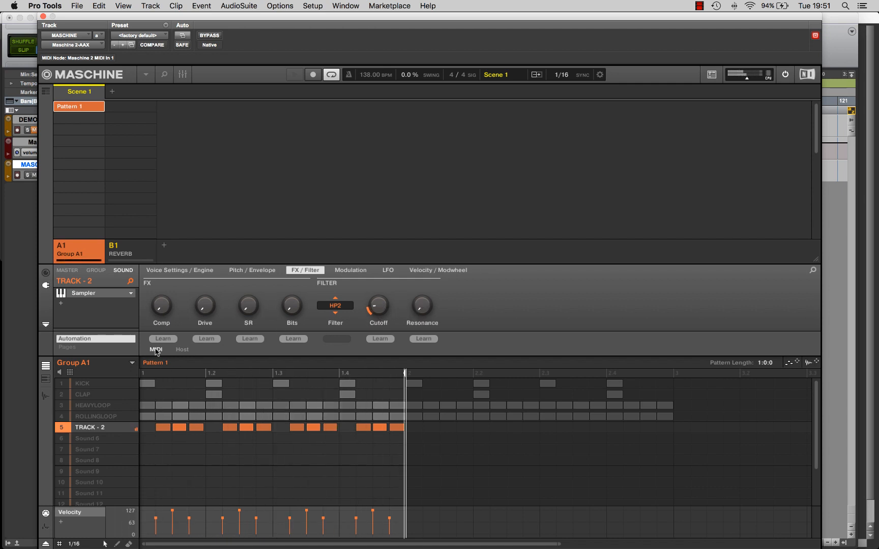
# - Bring the kick, clap, HEAVYLOOP and ROLLINGLOOP sounds back in alongside TRACK - 2
pyautogui.click(62, 395)
pyautogui.click(62, 405)
pyautogui.click(62, 416)
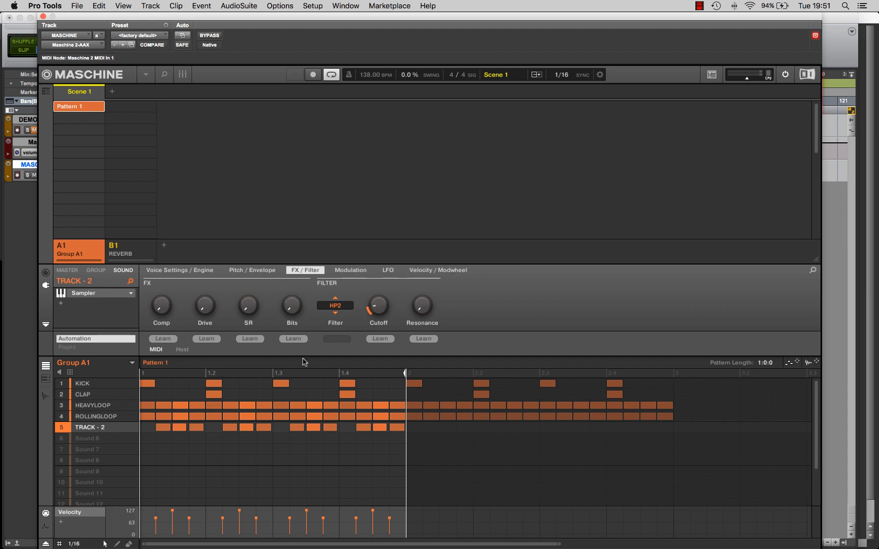
# - Set the TRACK - 2 pitch/gate type to ADSR and solo the sound
pyautogui.click(262, 272)
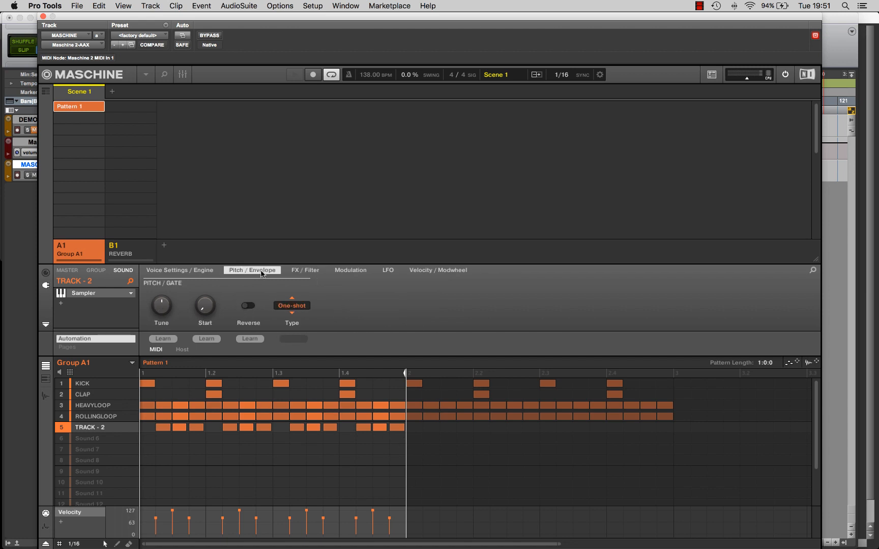
pyautogui.click(303, 304)
pyautogui.click(304, 341)
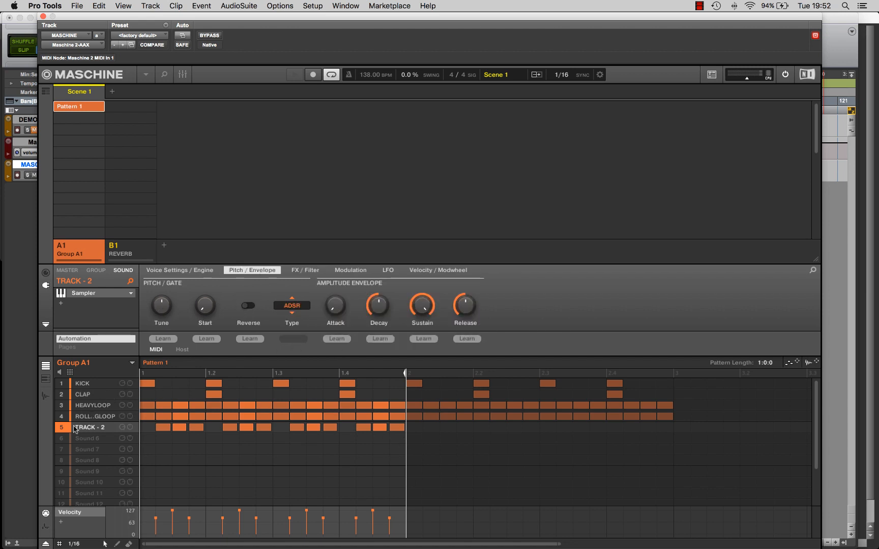
pyautogui.keyDown('shift'); pyautogui.click(62, 427); pyautogui.keyUp('shift')
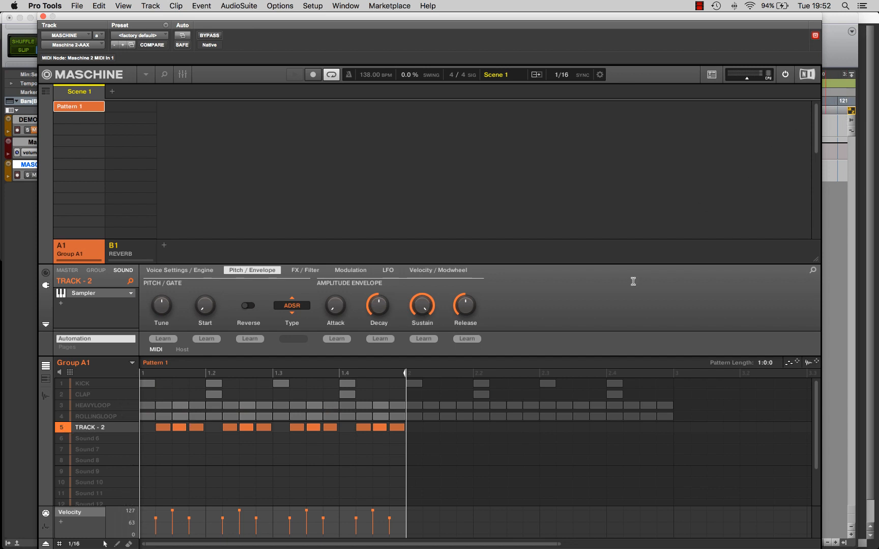
# - Try a low sustain with a longer decay on soloed TRACK - 2 during playback, comparing it against the other envelope type
pyautogui.press('space')
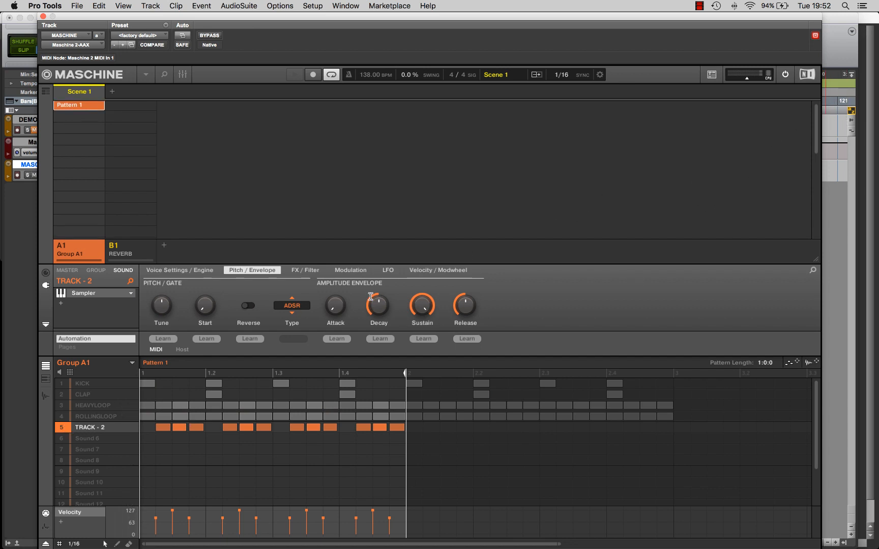
pyautogui.moveTo(422, 307)
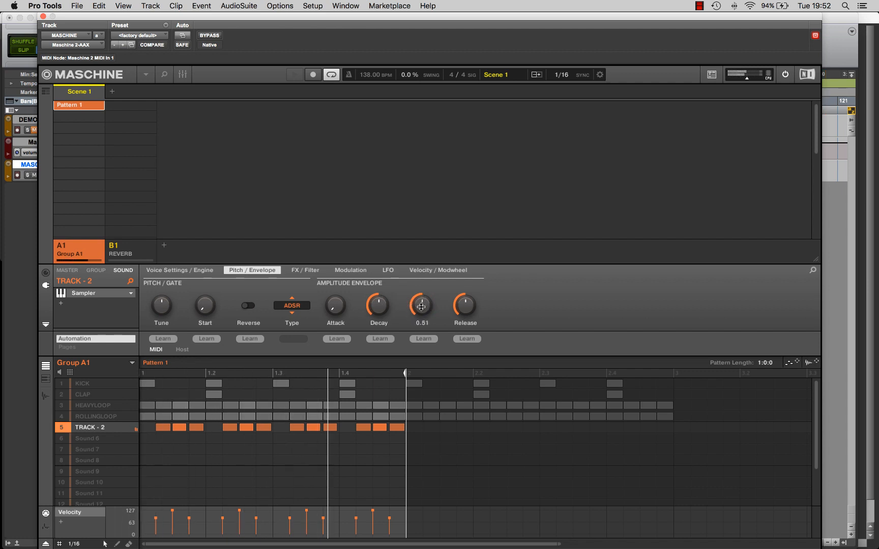
pyautogui.moveTo(378, 307)
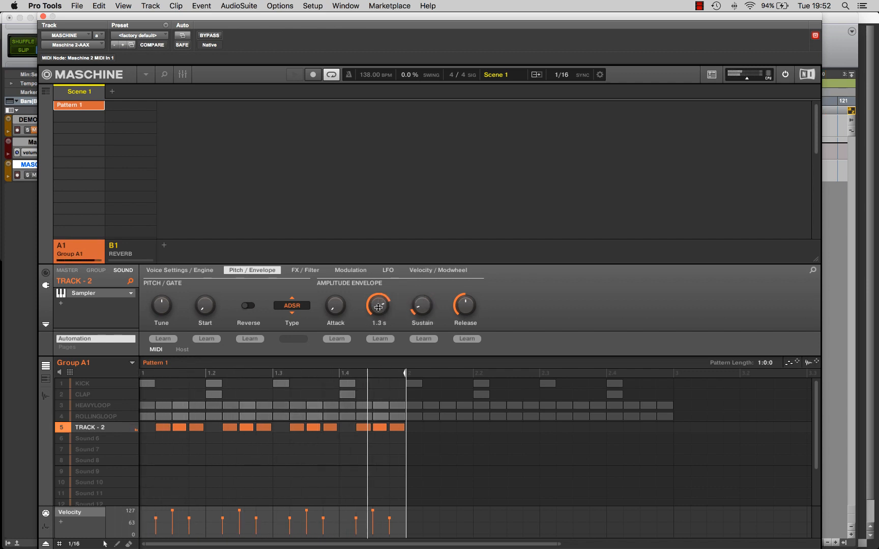
pyautogui.click(292, 306)
pyautogui.click(302, 320)
pyautogui.click(292, 306)
pyautogui.click(298, 341)
pyautogui.moveTo(379, 308)
pyautogui.moveTo(379, 309); pyautogui.dragTo(379, 314)
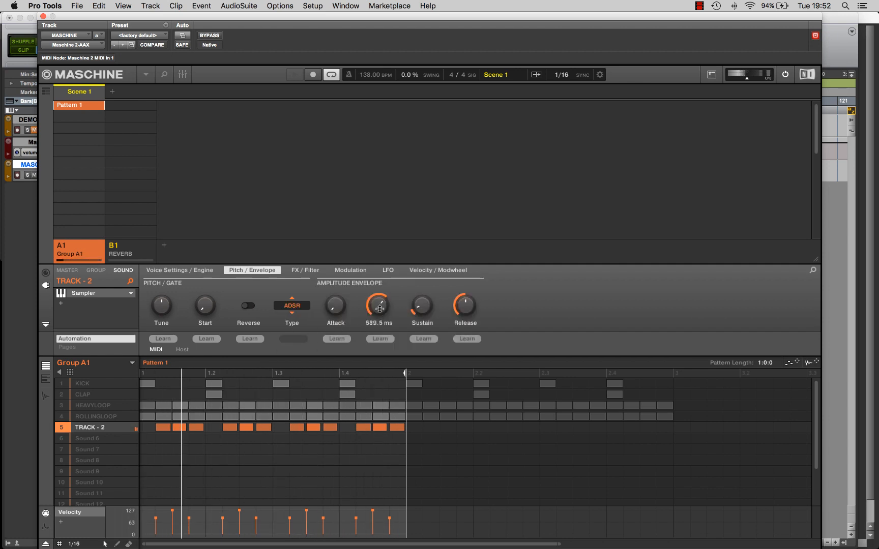
# - Set the TRACK - 2 decay to 217.0 ms with a raised sustain and play the soloed groove
pyautogui.moveTo(466, 307); pyautogui.dragTo(375, 305)
pyautogui.press('space')
pyautogui.moveTo(379, 308)
pyautogui.press('space')
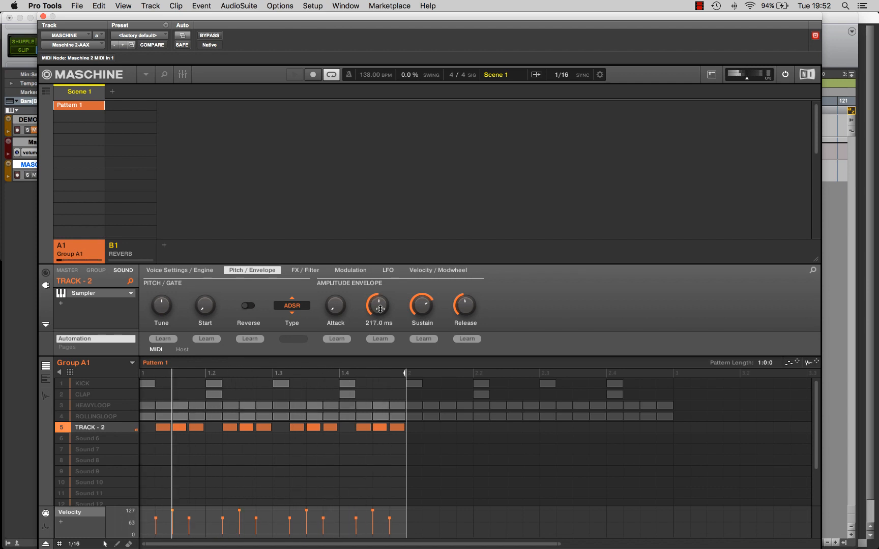
pyautogui.press('space')
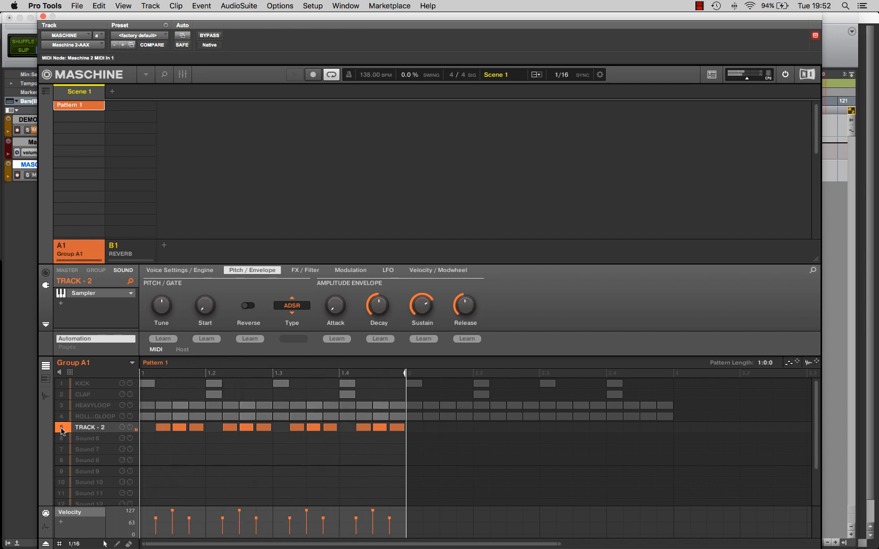
# - Play the full beat with TRACK - 2, comparing it with HEAVYLOOP and ROLLINGLOOP muted and unmuted
pyautogui.press('space')
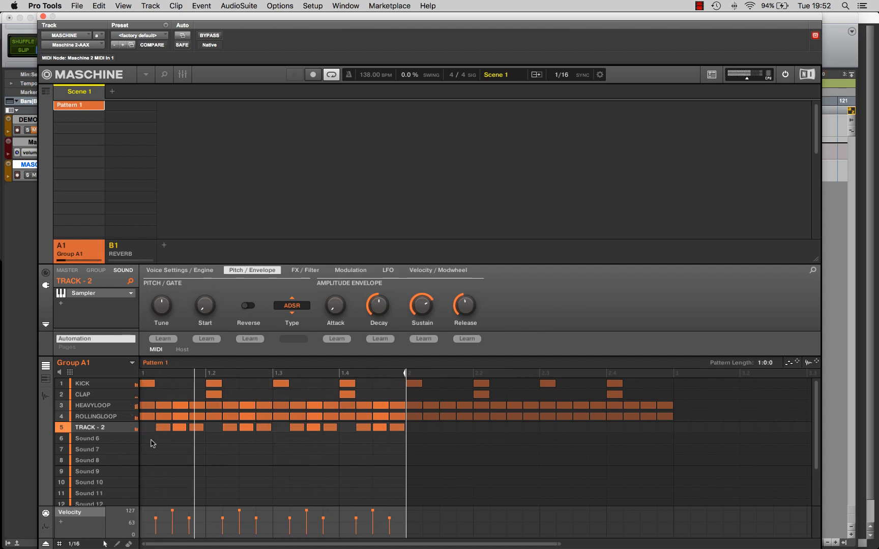
pyautogui.click(62, 416)
pyautogui.click(62, 405)
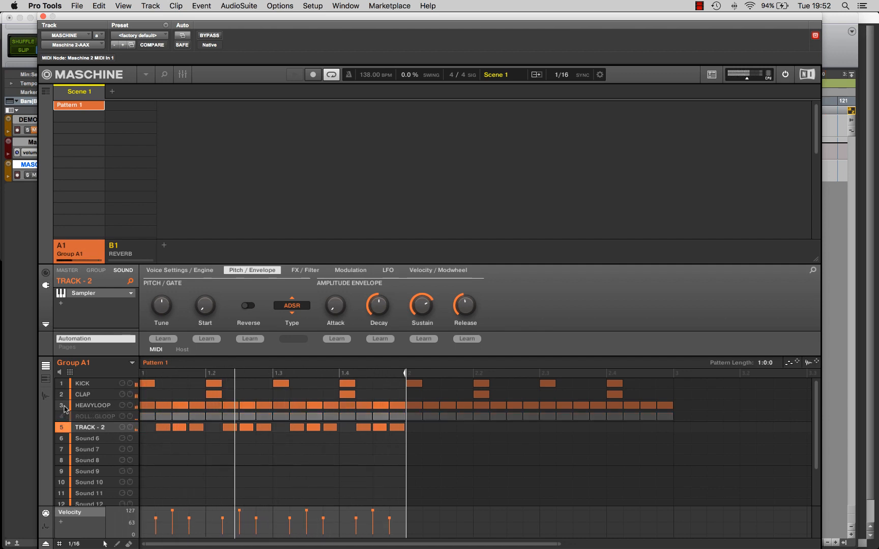
pyautogui.click(163, 441)
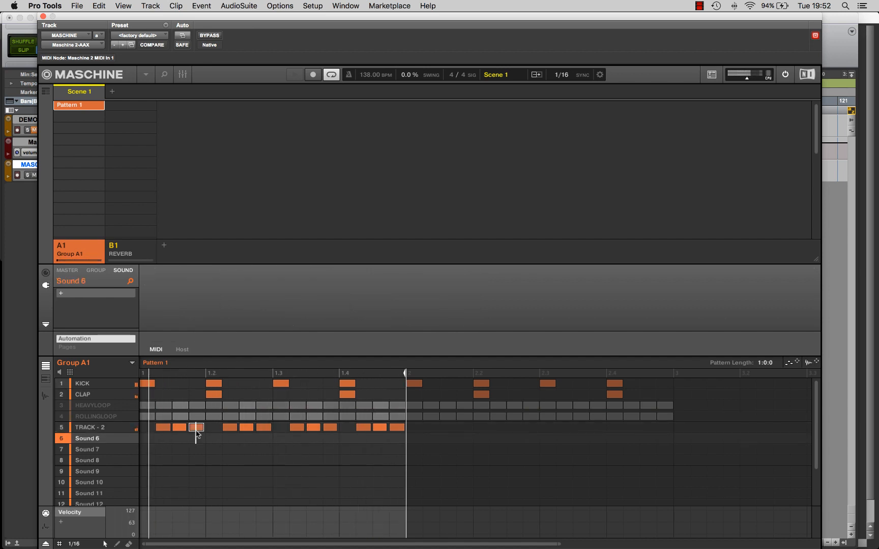
pyautogui.click(62, 405)
pyautogui.click(61, 416)
pyautogui.click(90, 429)
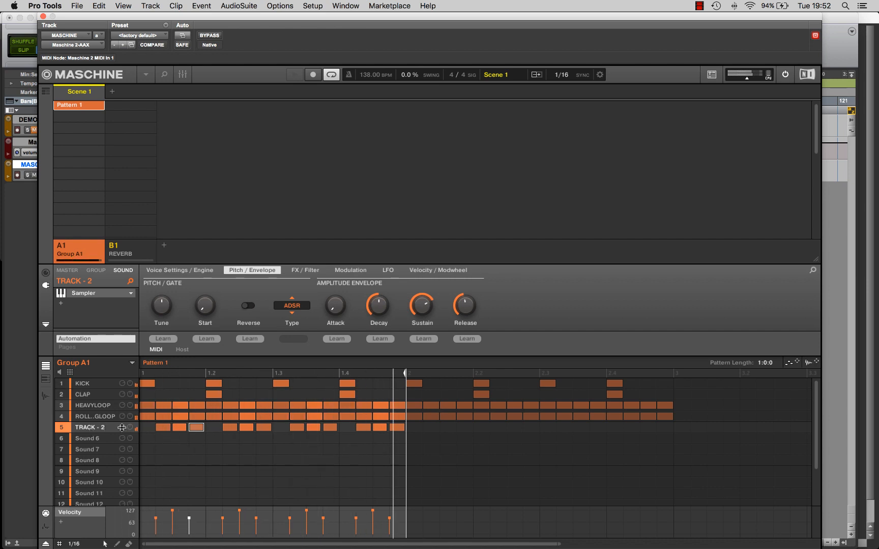
pyautogui.click(175, 393)
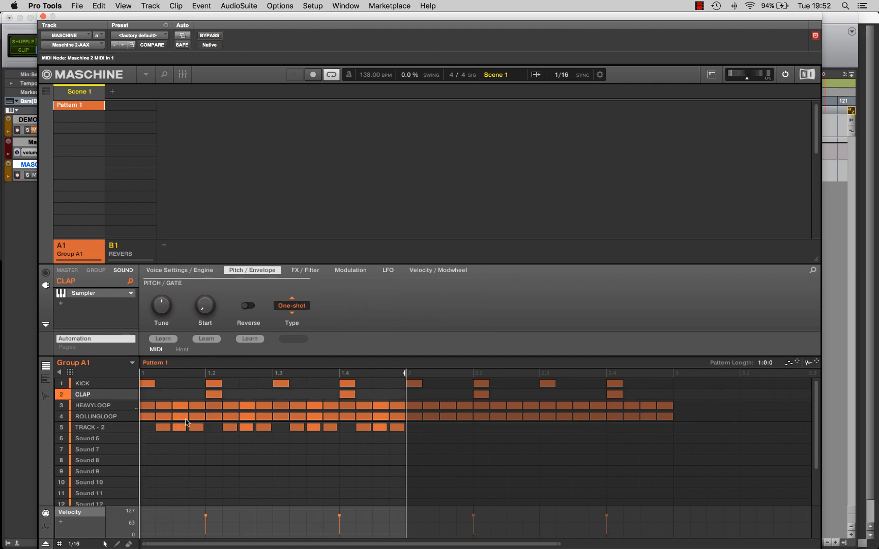
pyautogui.click(94, 407)
pyautogui.click(95, 415)
pyautogui.click(95, 406)
pyautogui.click(96, 418)
pyautogui.click(98, 406)
pyautogui.click(98, 415)
pyautogui.click(96, 406)
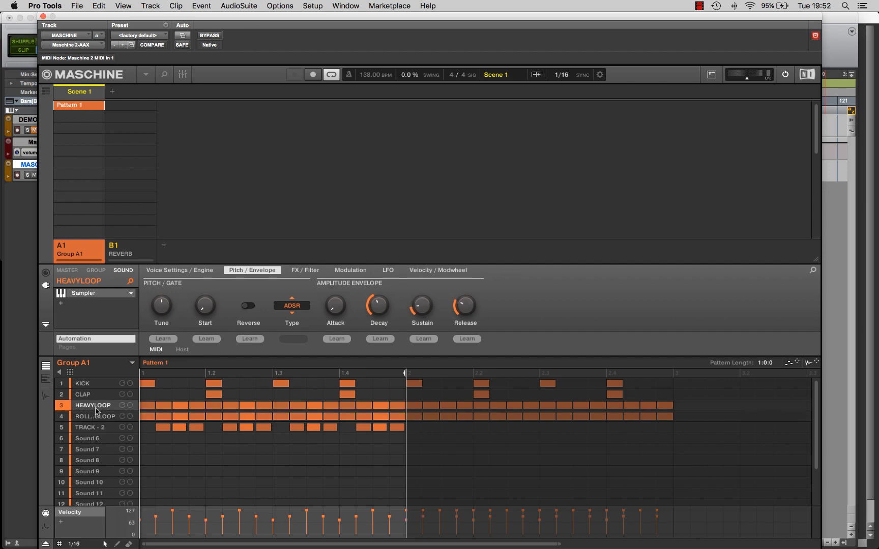
pyautogui.click(91, 419)
pyautogui.click(93, 427)
pyautogui.click(88, 417)
# - Solo HEAVYLOOP and route its Aux 1 send to B1 - REVERB at about -31 dB
pyautogui.click(84, 409)
pyautogui.rightClick(64, 409)
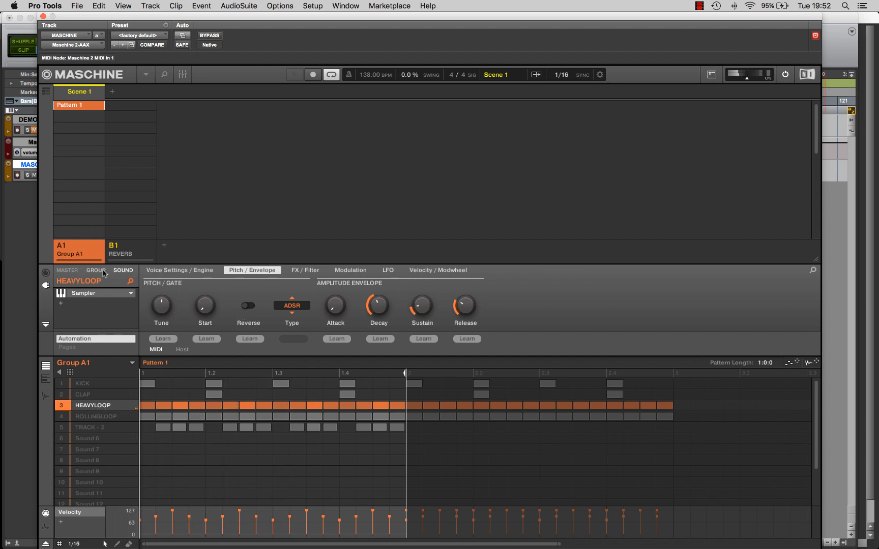
pyautogui.click(46, 275)
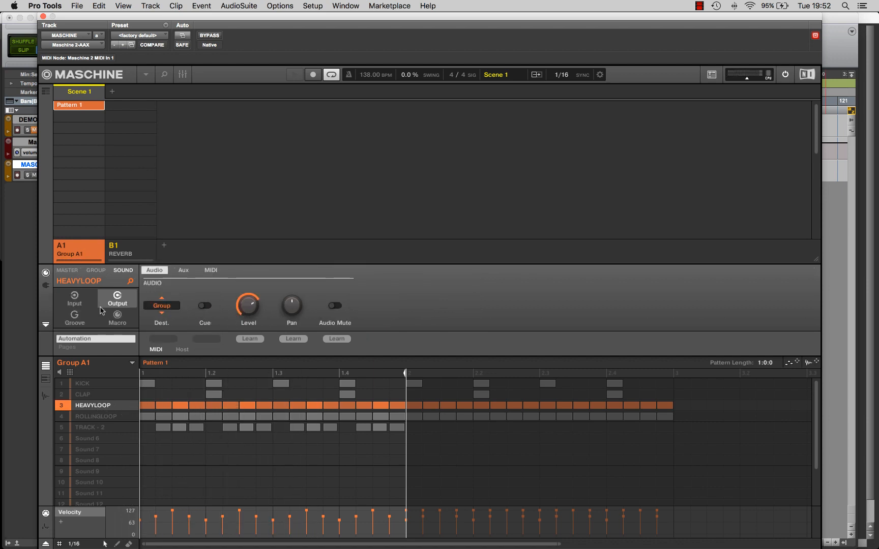
pyautogui.click(183, 270)
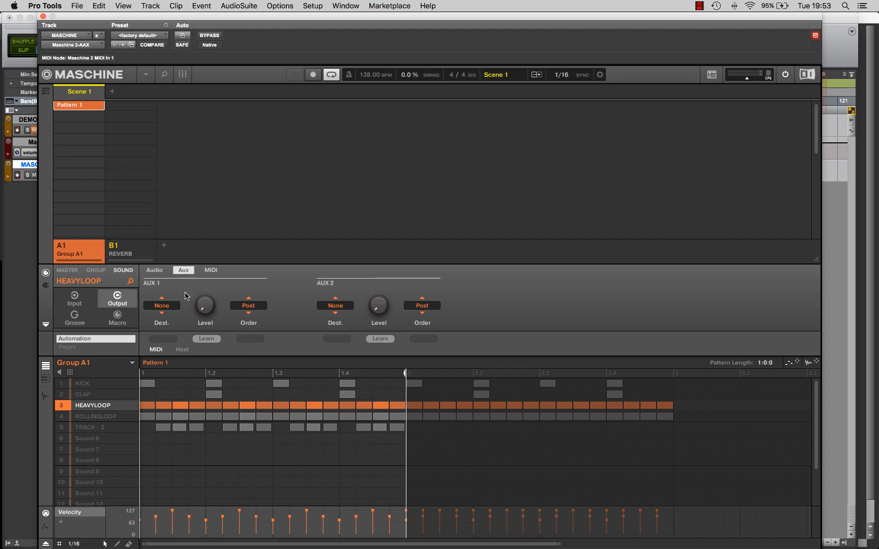
pyautogui.click(170, 305)
pyautogui.click(187, 351)
pyautogui.moveTo(205, 312); pyautogui.dragTo(207, 310)
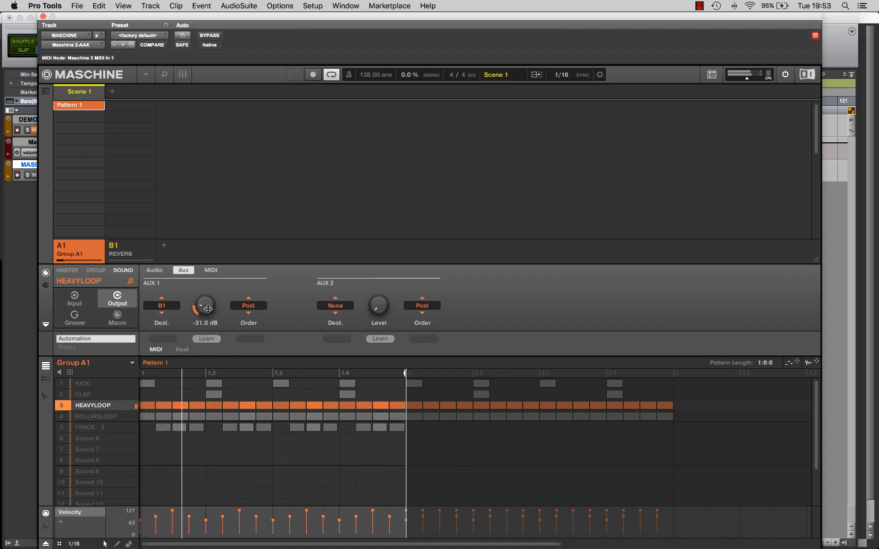
# - Solo ROLLINGLOOP and route its Aux 1 send to B1 - REVERB at about -26.7 dB
pyautogui.click(61, 417)
pyautogui.click(89, 417)
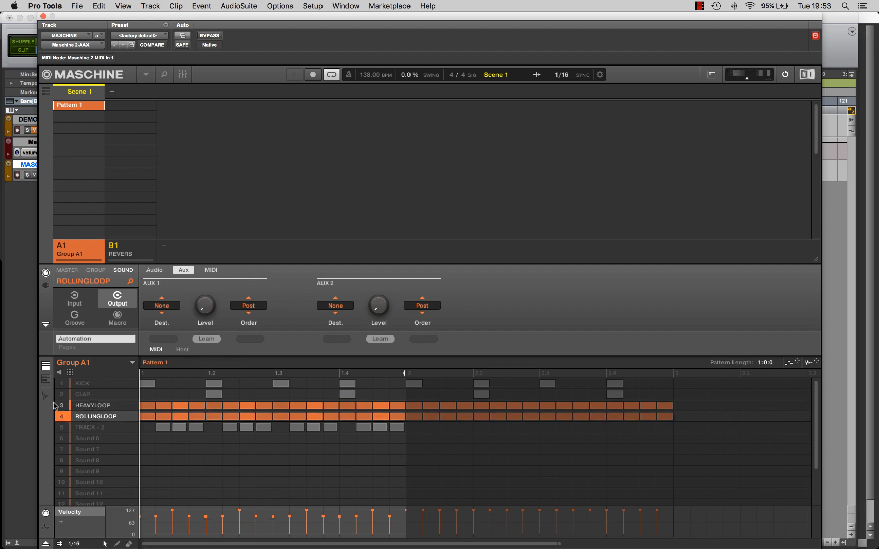
pyautogui.click(60, 405)
pyautogui.click(179, 305)
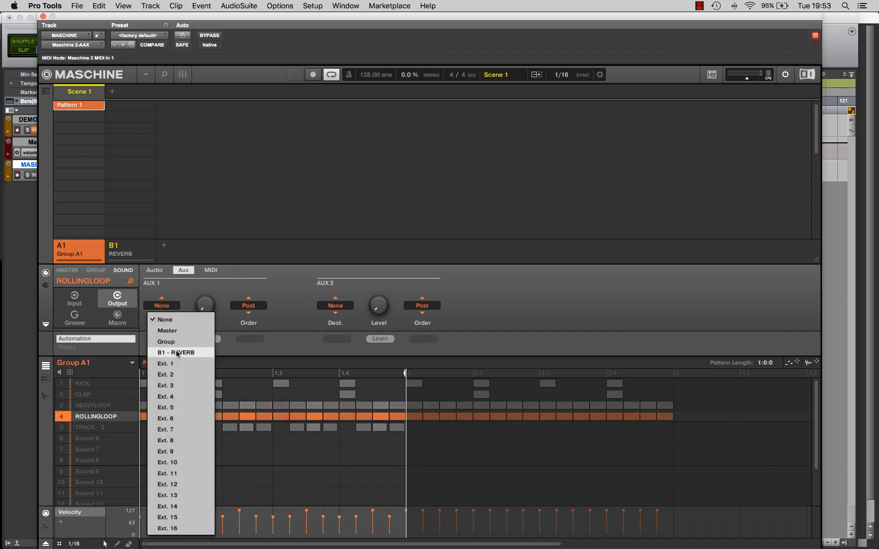
pyautogui.click(199, 353)
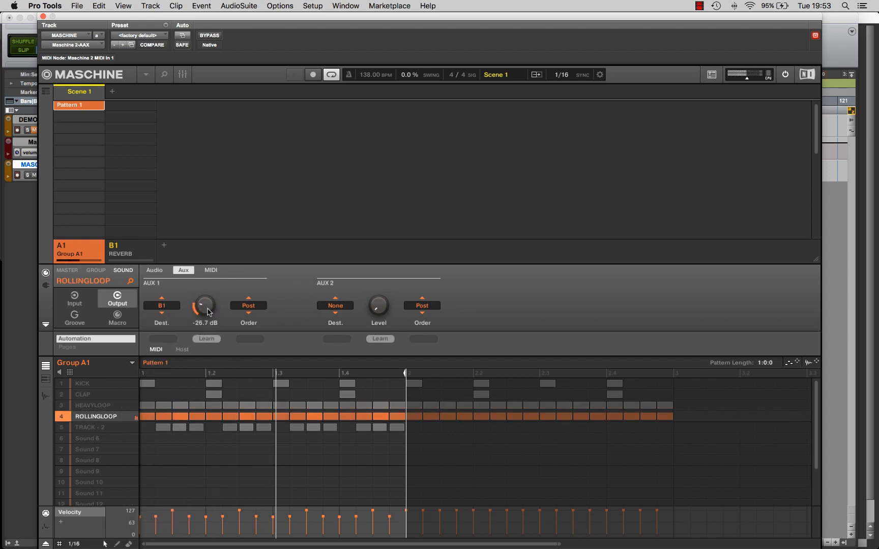
# - Route the TRACK - 2 Aux 1 send to B1 - REVERB at -27.5 dB, then unsolo it to restore all sounds
pyautogui.click(86, 427)
pyautogui.click(167, 305)
pyautogui.click(175, 352)
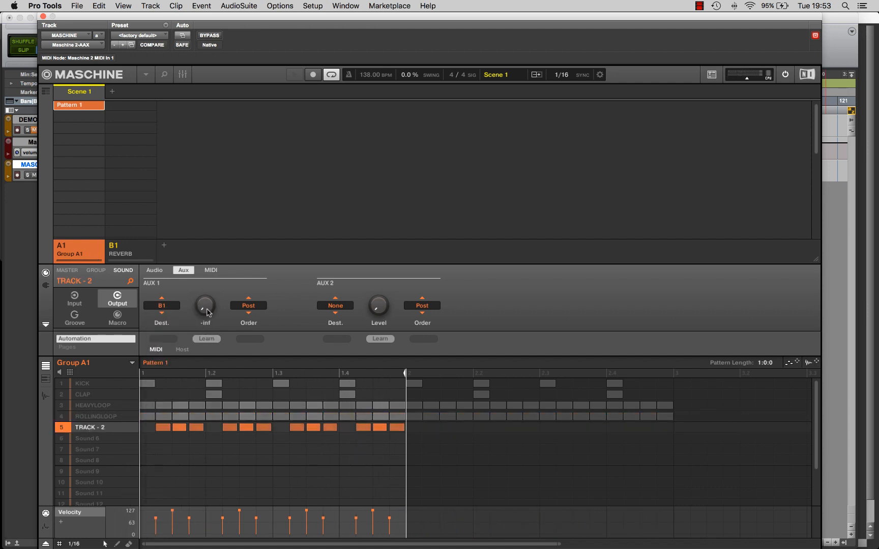
pyautogui.moveTo(206, 310); pyautogui.dragTo(204, 313)
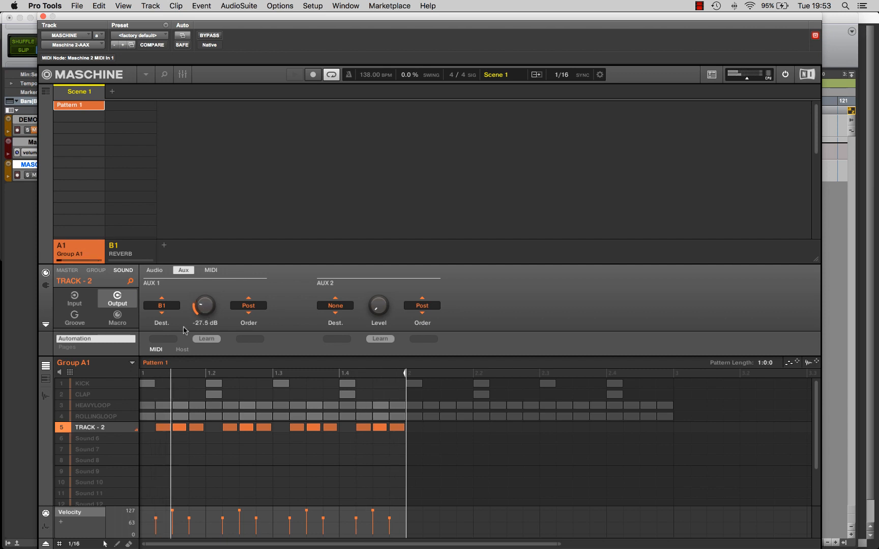
pyautogui.rightClick(62, 428)
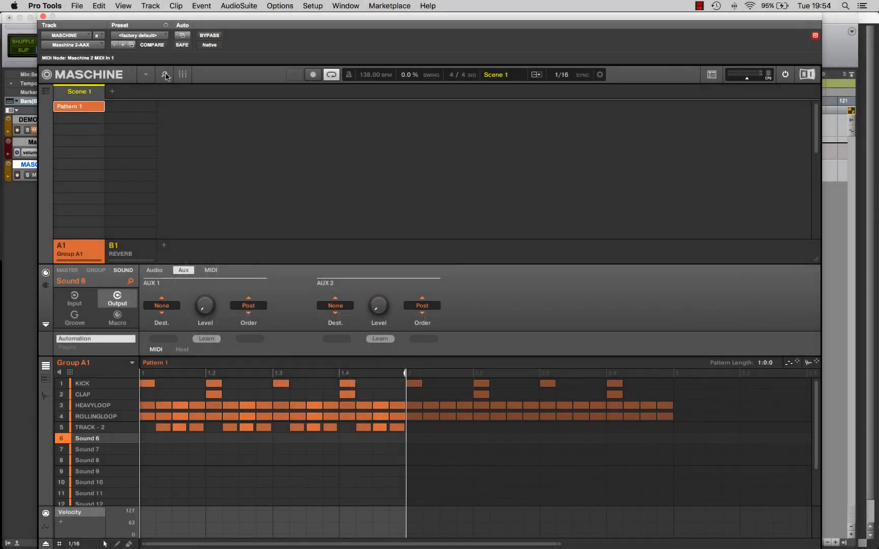
# - With Sound 6 selected, browse to the DPTE Closed Hats folder inside Part 3 - Drum Hits
pyautogui.click(165, 75)
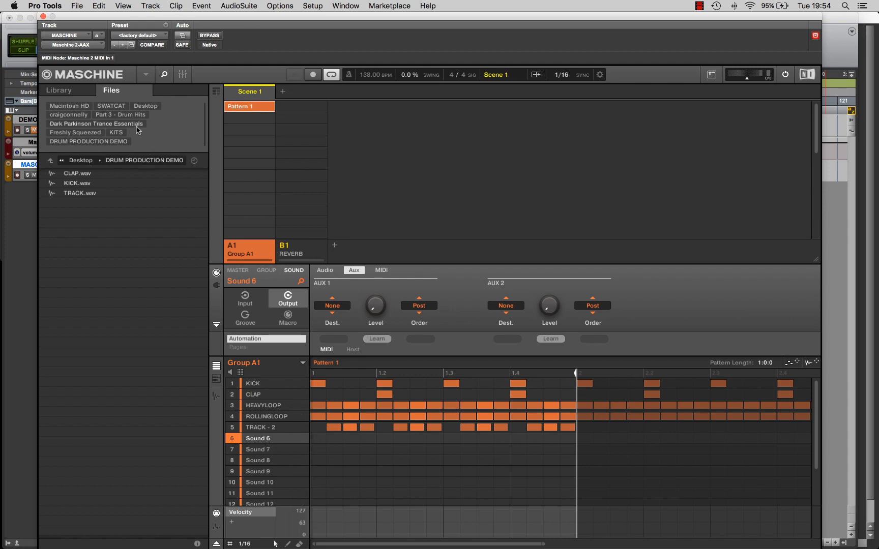
pyautogui.click(121, 124)
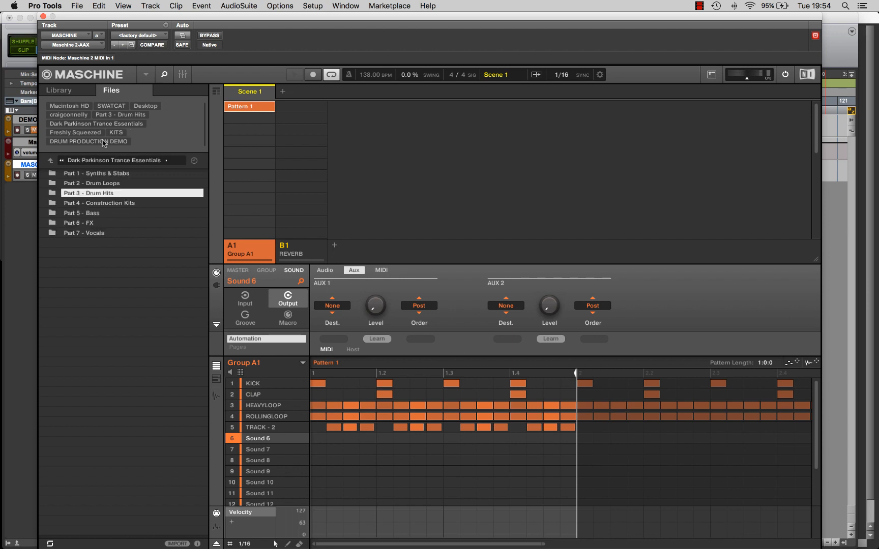
pyautogui.doubleClick(140, 194)
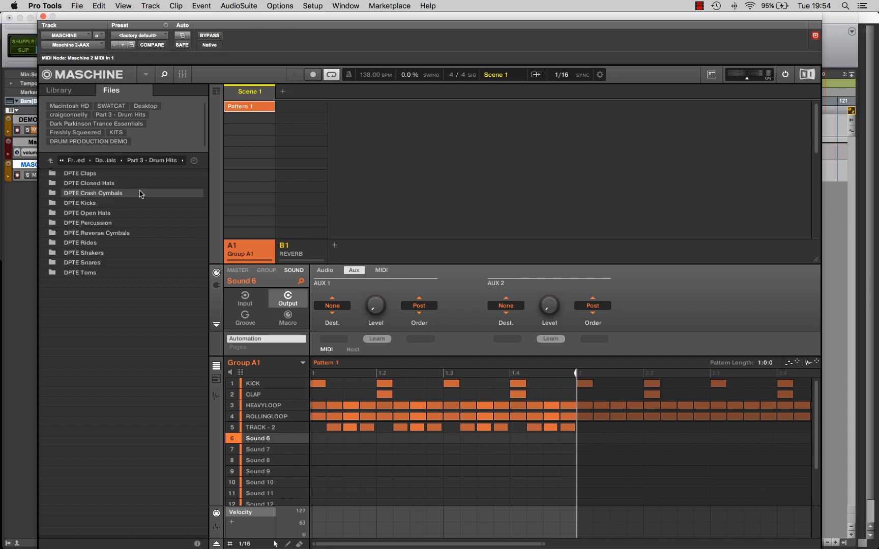
pyautogui.doubleClick(133, 185)
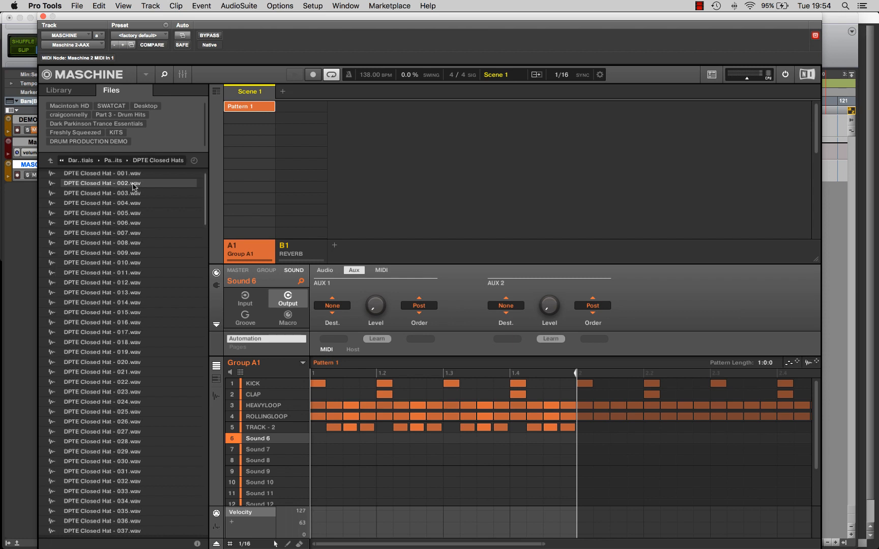
# - Audition the first closed hat samples in Sound 6 and load DPTE Closed Hat - 004.wav
pyautogui.doubleClick(142, 174)
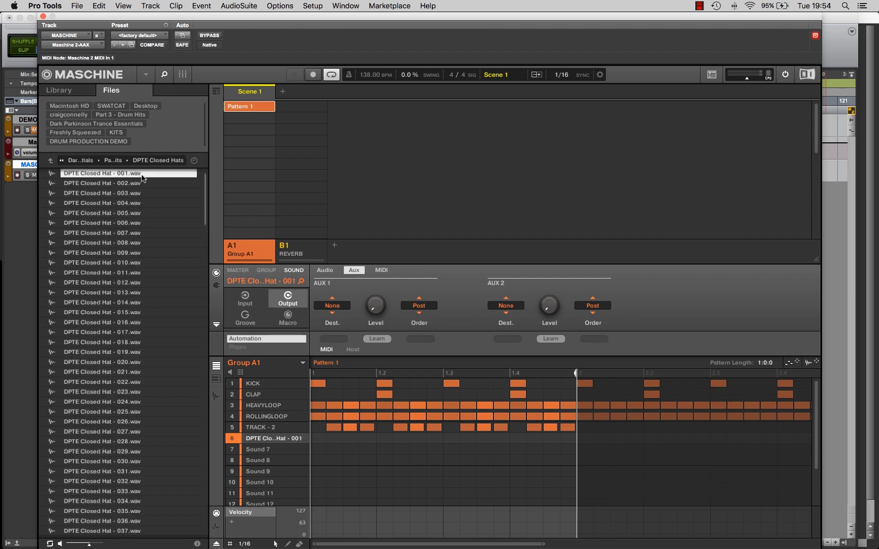
pyautogui.press('Down')
pyautogui.press('Down')
pyautogui.press('Down')
pyautogui.press('Down')
pyautogui.press('Down')
pyautogui.press('Down')
pyautogui.press('Down')
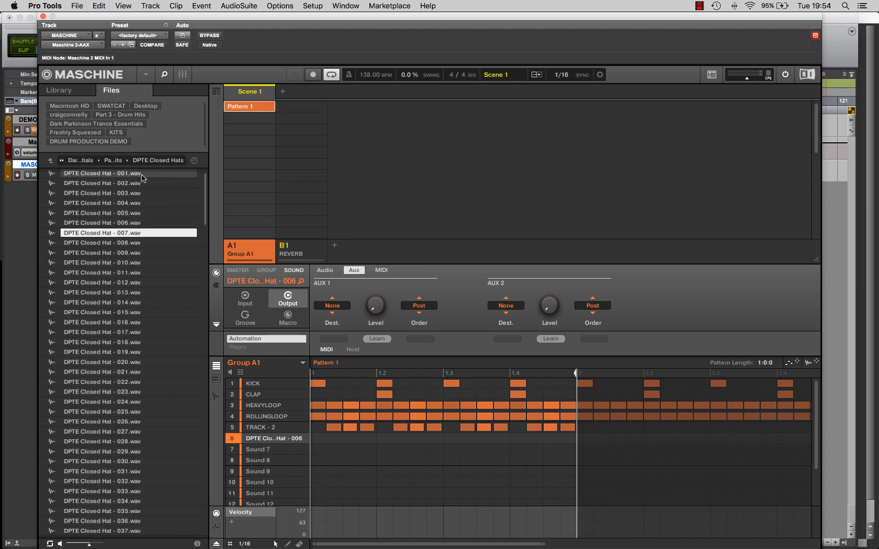
pyautogui.press('Up')
pyautogui.press('Up')
pyautogui.press('Up')
pyautogui.press('Up')
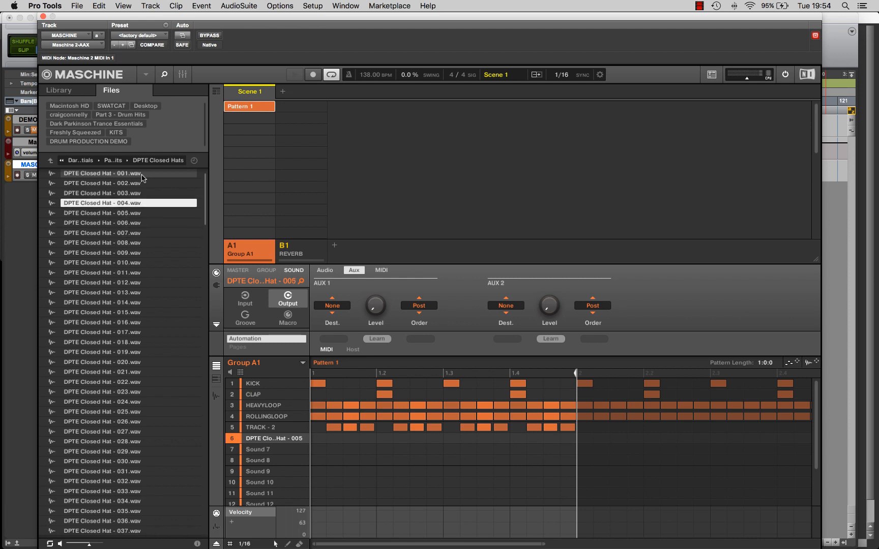
pyautogui.press('Down')
pyautogui.press('Up')
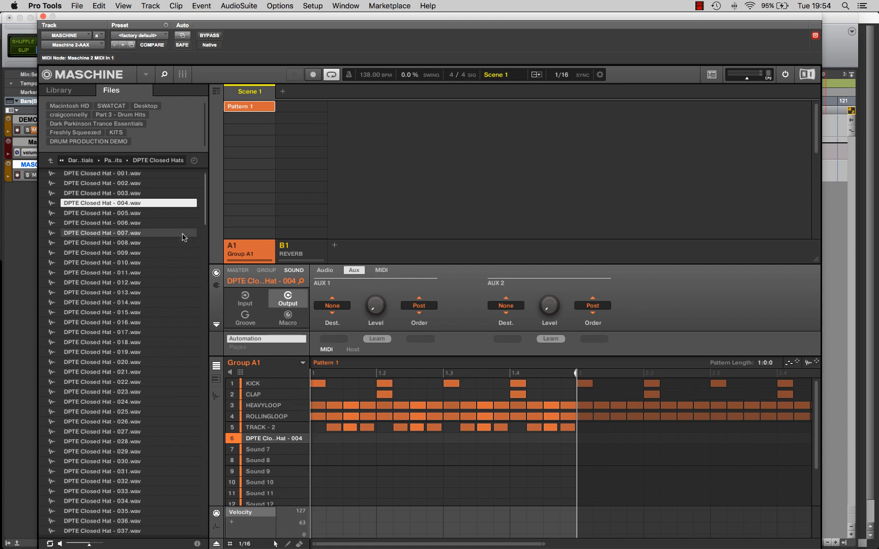
# - Close the browser, rename the closed hat sound as TAPHAT and select TRACK - 2
pyautogui.click(163, 75)
pyautogui.doubleClick(108, 439)
pyautogui.write('TAPHAT')
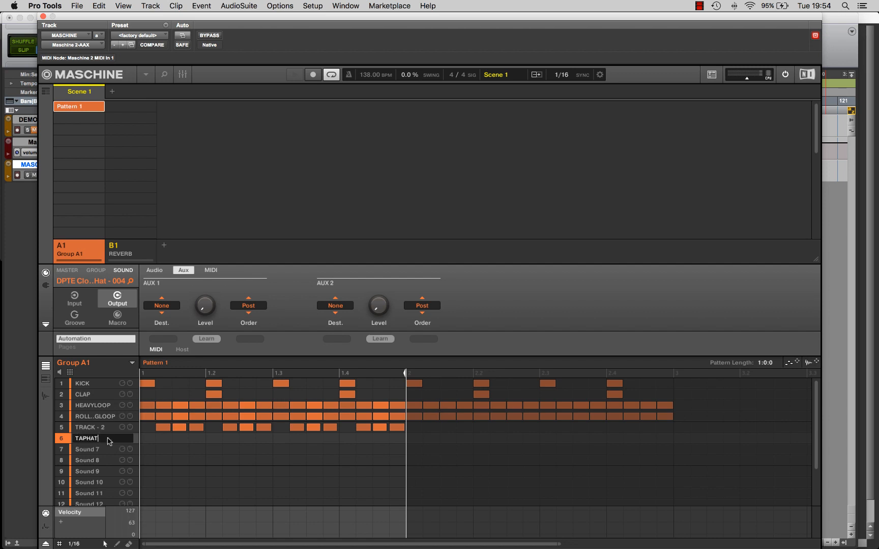
pyautogui.press('Return')
pyautogui.click(100, 428)
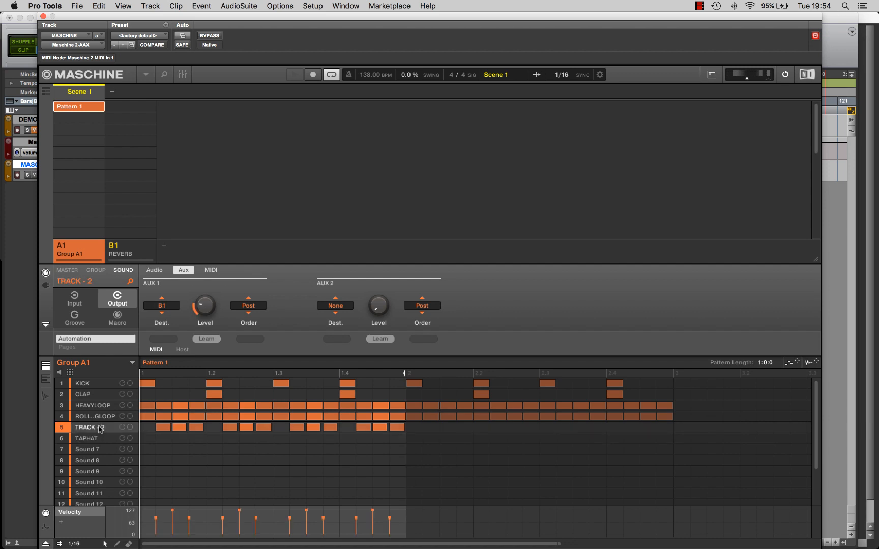
# - Rename the TRACK - 2 sound as TRACK LOOP
pyautogui.doubleClick(96, 428)
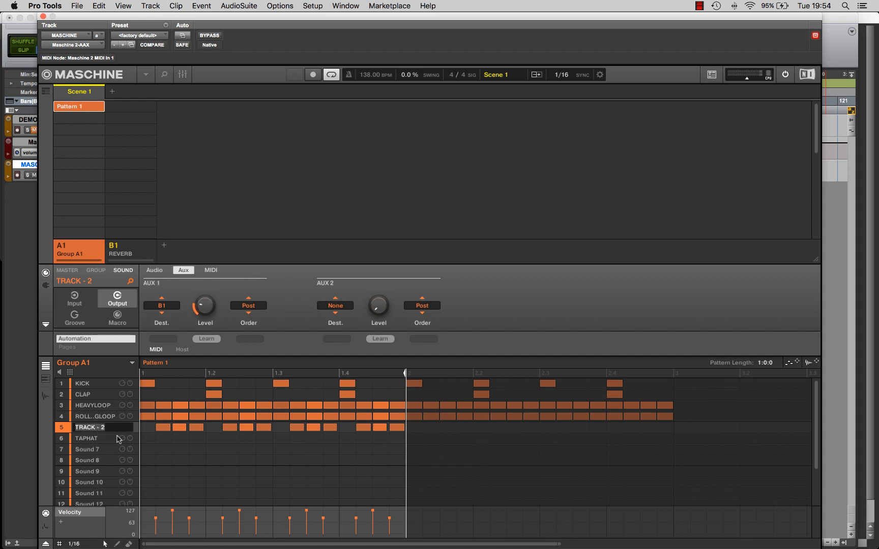
pyautogui.press('Return')
pyautogui.press('Return')
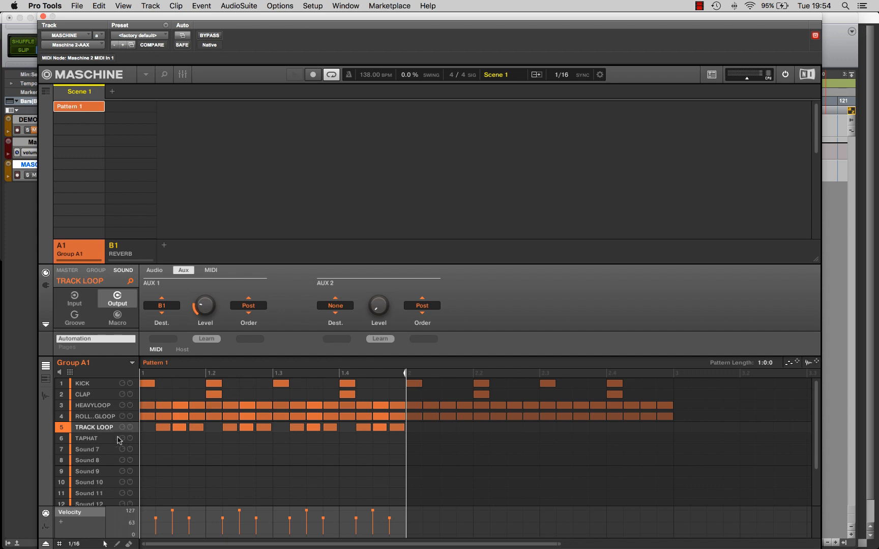
# - Paint TAPHAT notes on every sixteenth across the one-bar Pattern 1 and play the groove back
pyautogui.click(122, 438)
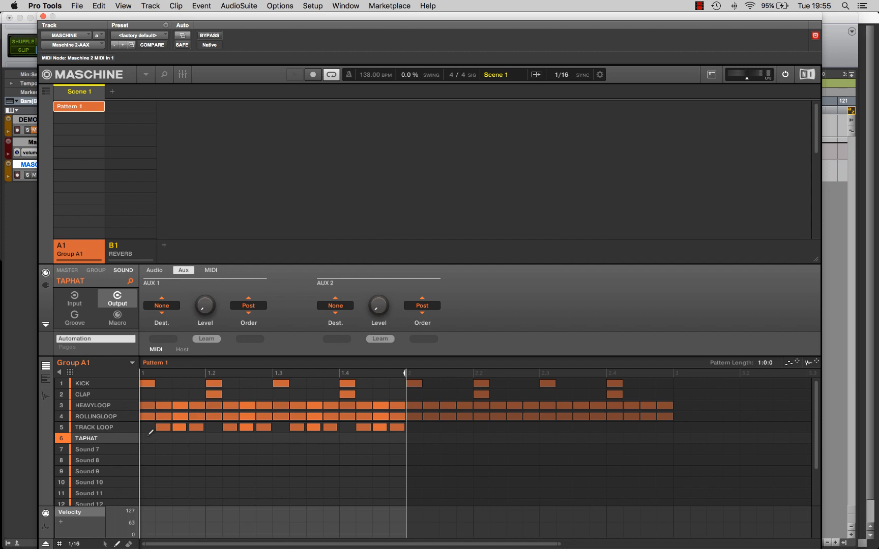
pyautogui.moveTo(160, 435); pyautogui.dragTo(396, 437)
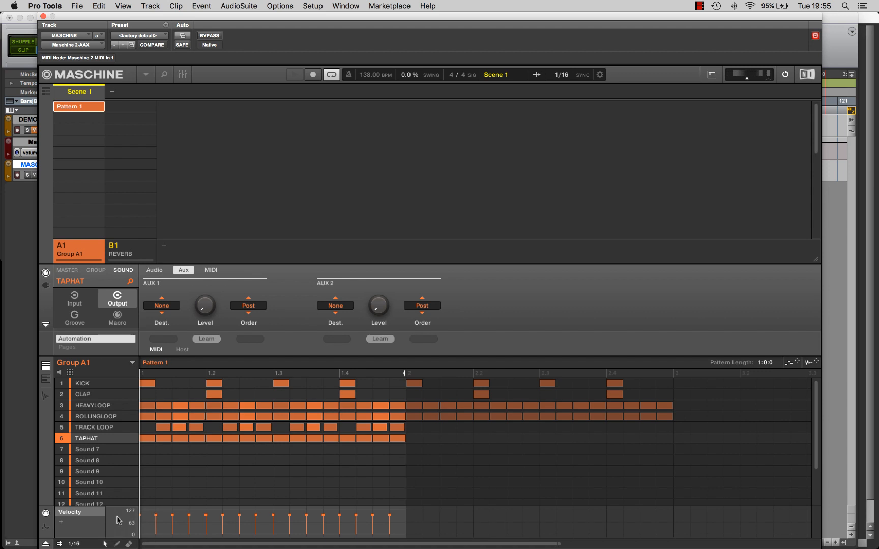
pyautogui.click(110, 429)
pyautogui.click(102, 439)
pyautogui.press('space')
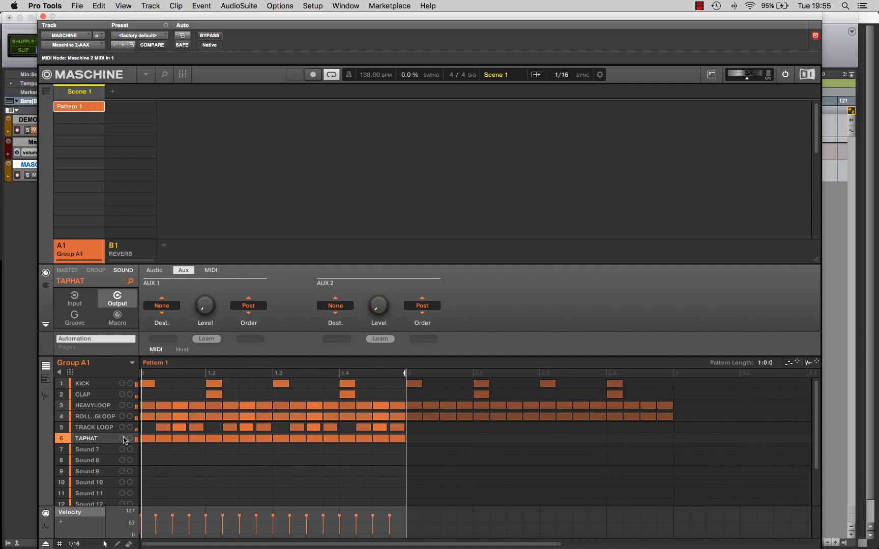
pyautogui.click(99, 427)
pyautogui.click(99, 440)
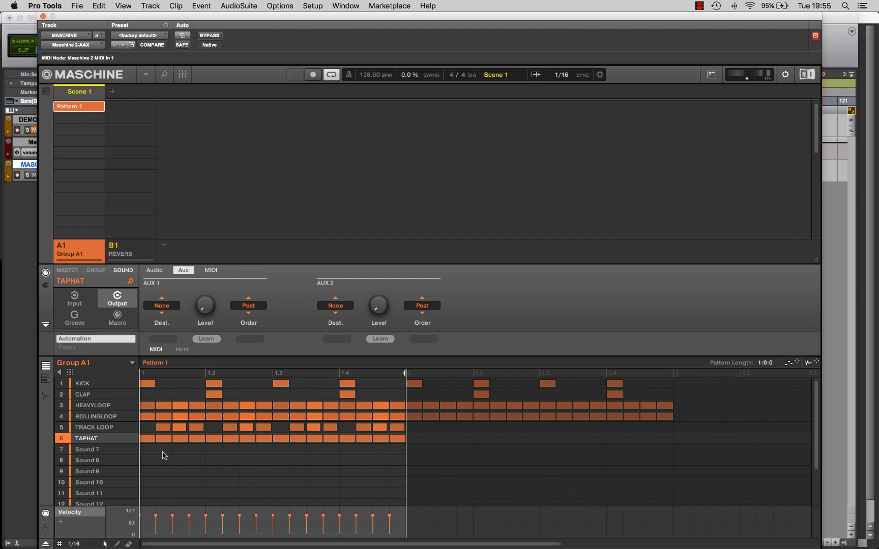
# - Lower the velocity of the four TAPHAT notes on the main beats to 69
pyautogui.click(153, 449)
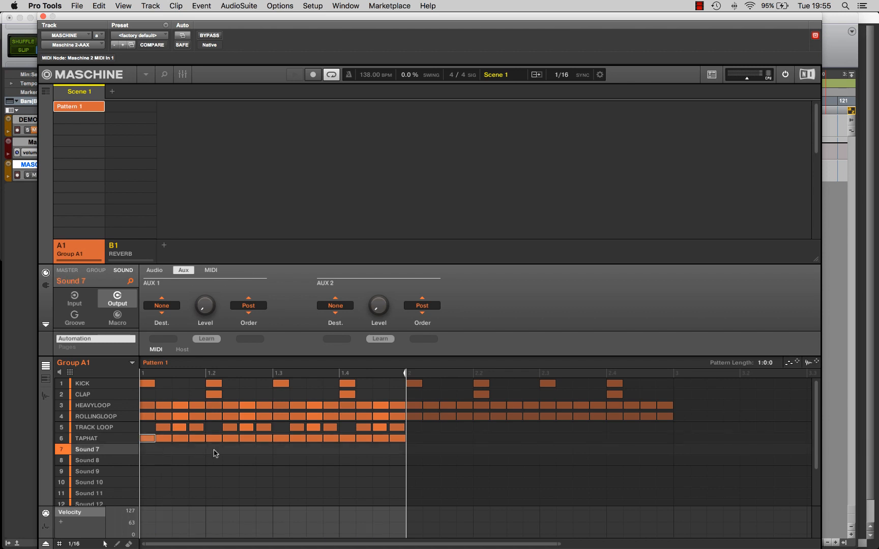
pyautogui.moveTo(282, 453); pyautogui.dragTo(281, 435)
pyautogui.click(116, 440)
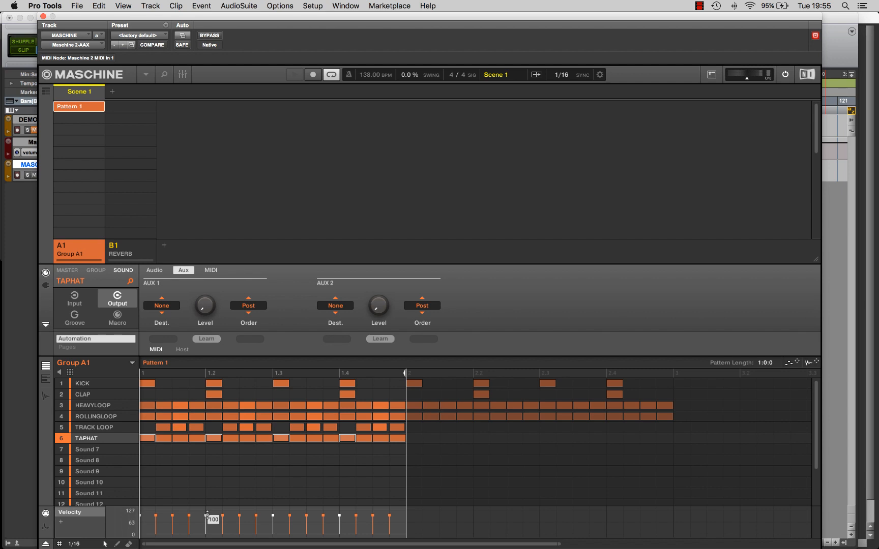
pyautogui.moveTo(206, 519)
pyautogui.mouseDown()
pyautogui.moveTo(206, 534)
pyautogui.moveTo(206, 522)
pyautogui.mouseUp()
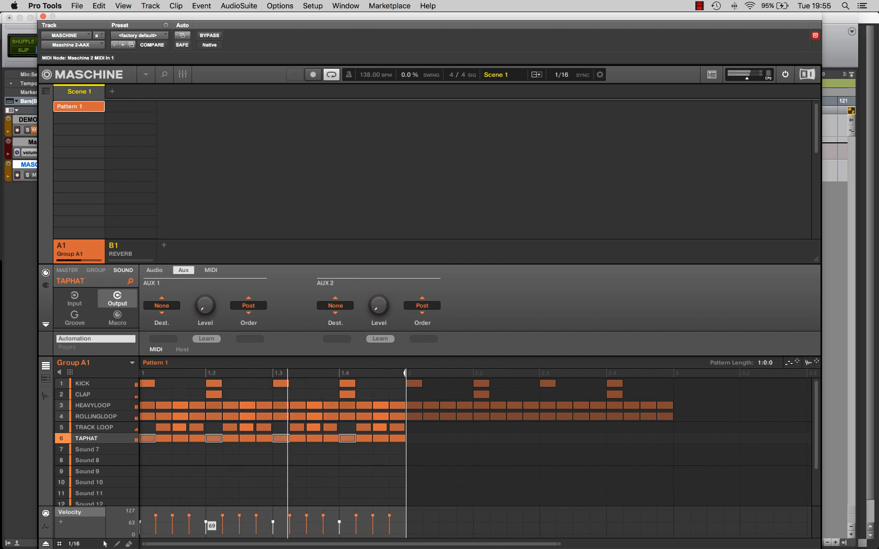
# - Lower the velocities of TAPHAT's second and fourth sixteenth notes in every beat to 68, nudging them slightly up during playback
pyautogui.click(192, 459)
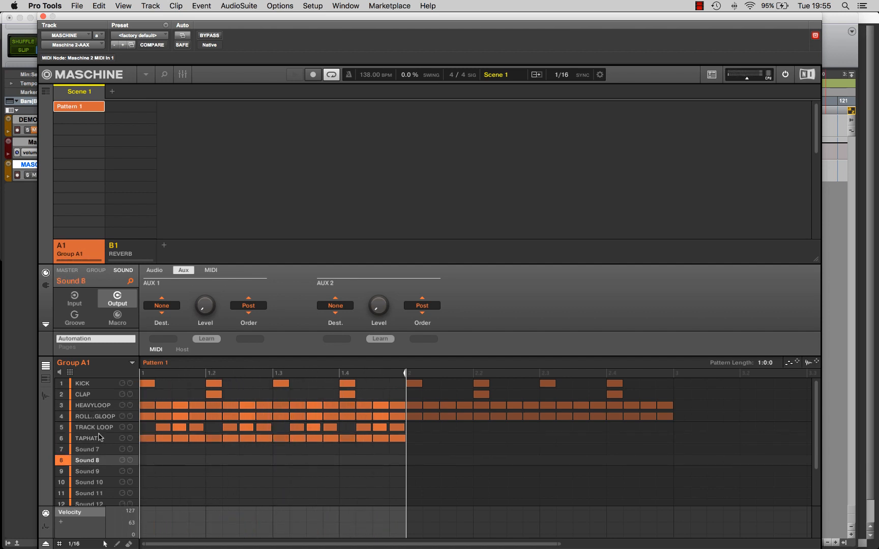
pyautogui.click(169, 447)
pyautogui.click(160, 446)
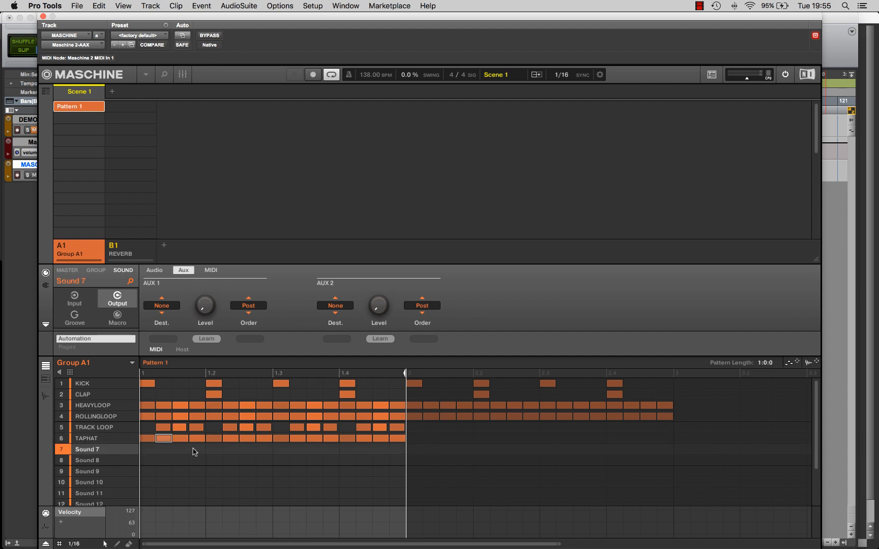
pyautogui.moveTo(230, 446); pyautogui.dragTo(232, 440)
pyautogui.moveTo(297, 451); pyautogui.dragTo(399, 438)
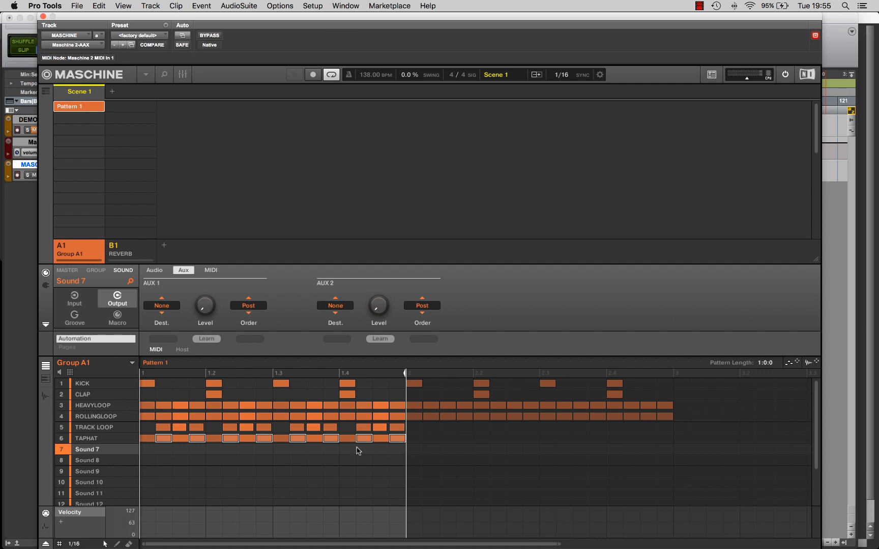
pyautogui.click(96, 438)
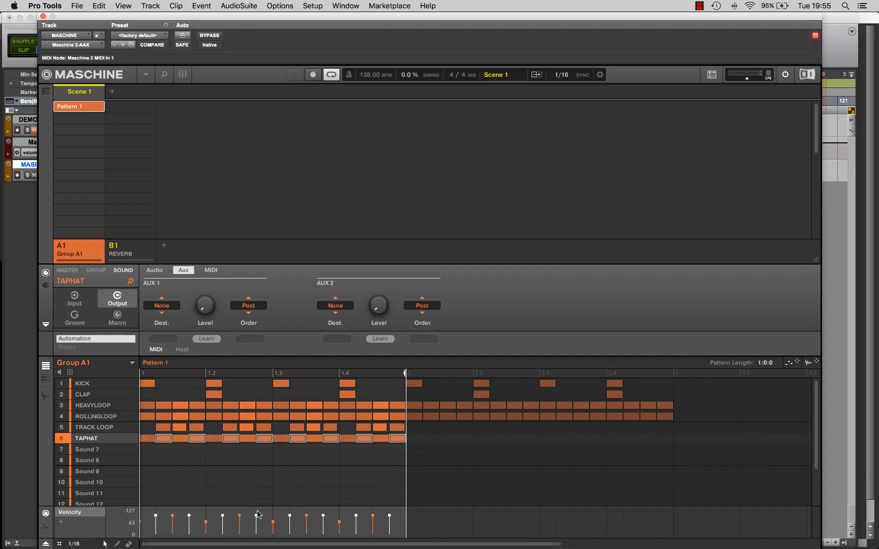
pyautogui.moveTo(256, 515); pyautogui.dragTo(256, 521)
pyautogui.press('space')
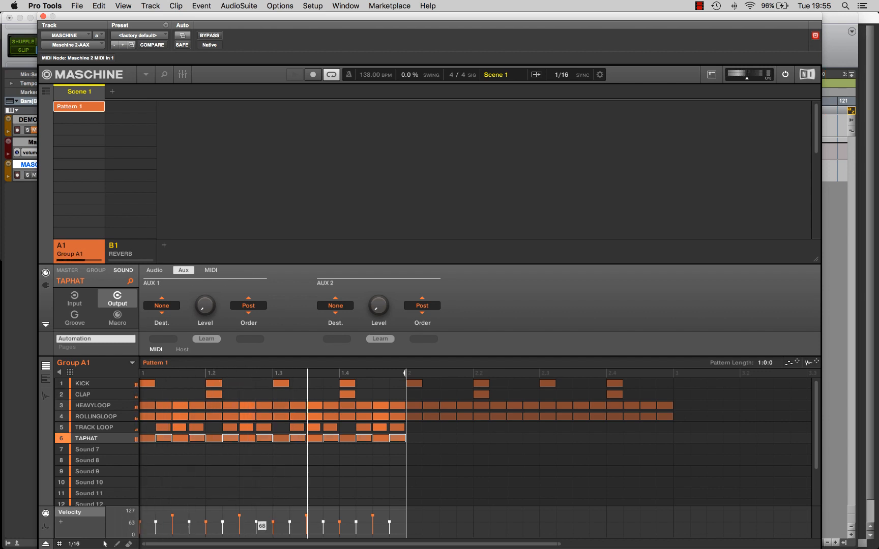
pyautogui.moveTo(257, 521); pyautogui.dragTo(257, 520)
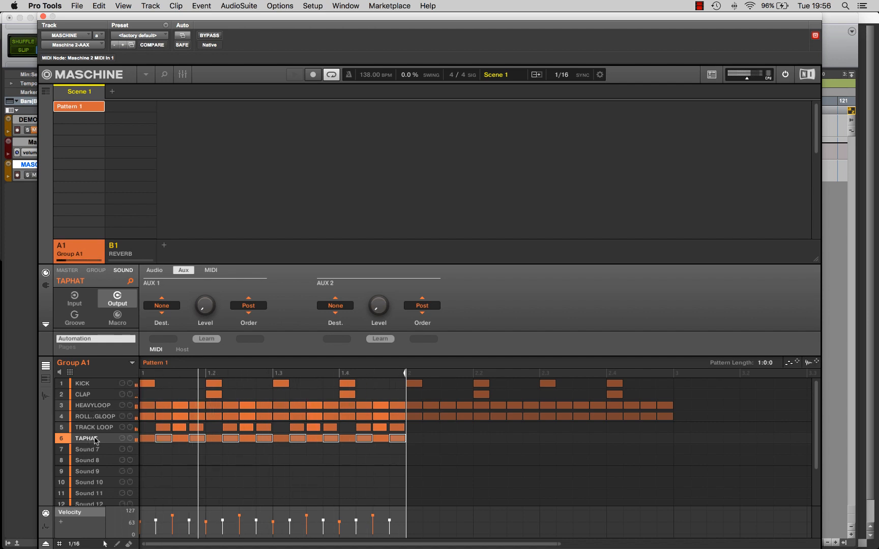
pyautogui.click(101, 430)
pyautogui.click(101, 441)
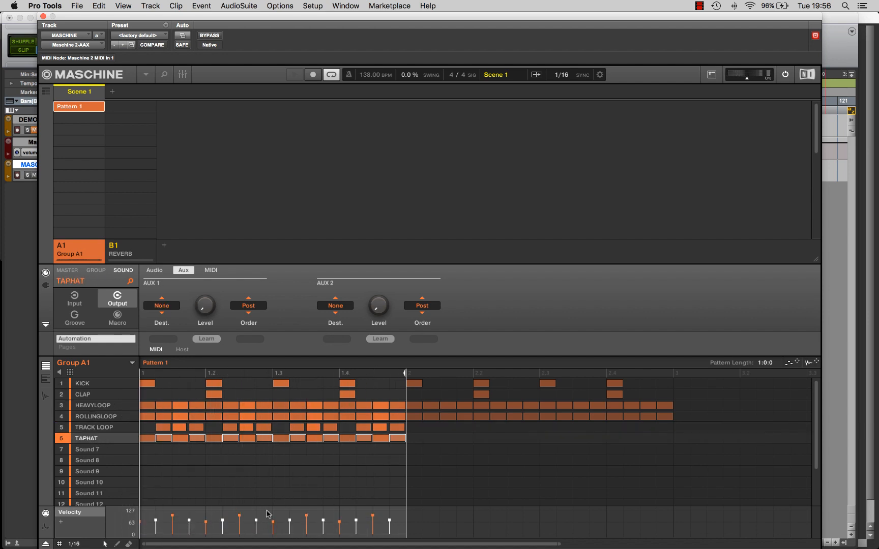
# - Raise TAPHAT's sampler Tune to 3.00 during playback and solo the sound to check its pitch
pyautogui.click(279, 462)
pyautogui.click(94, 440)
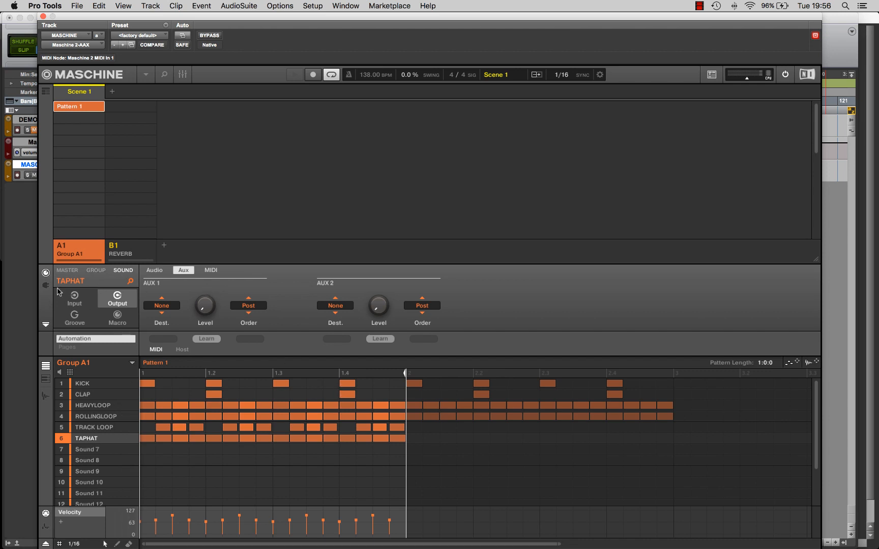
pyautogui.click(46, 286)
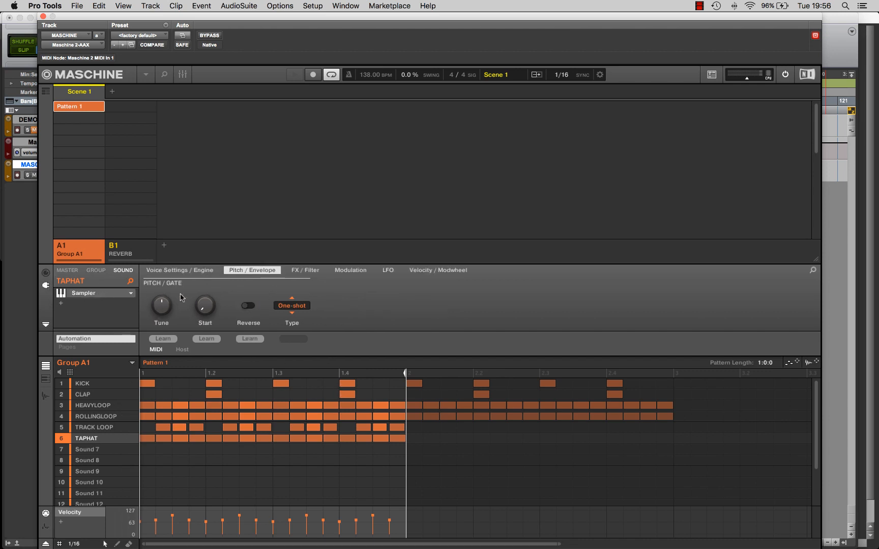
pyautogui.moveTo(163, 303)
pyautogui.press('space')
pyautogui.scroll(3, 163, 304)
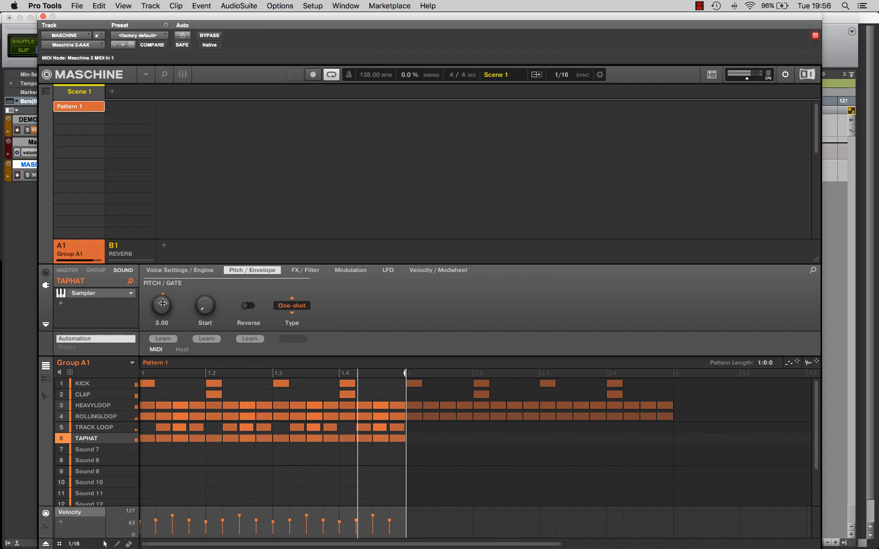
pyautogui.rightClick(62, 438)
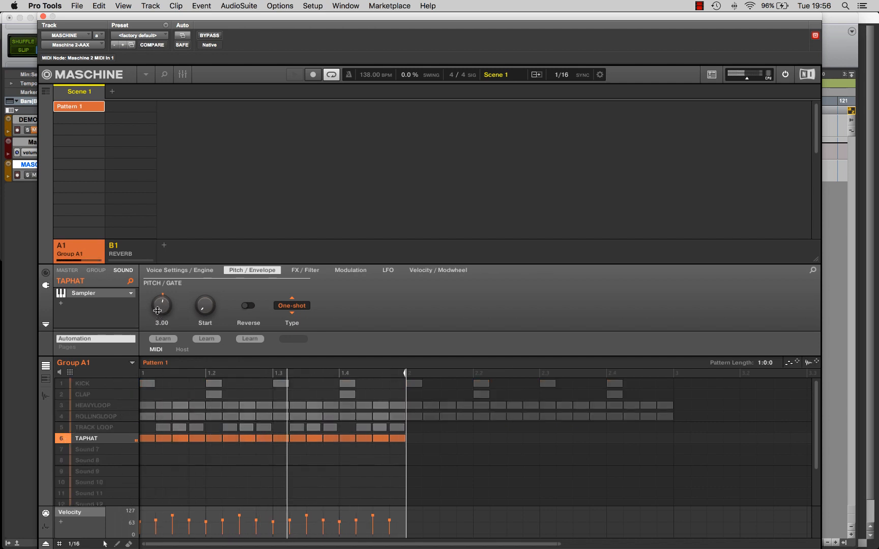
pyautogui.moveTo(158, 310); pyautogui.dragTo(157, 311)
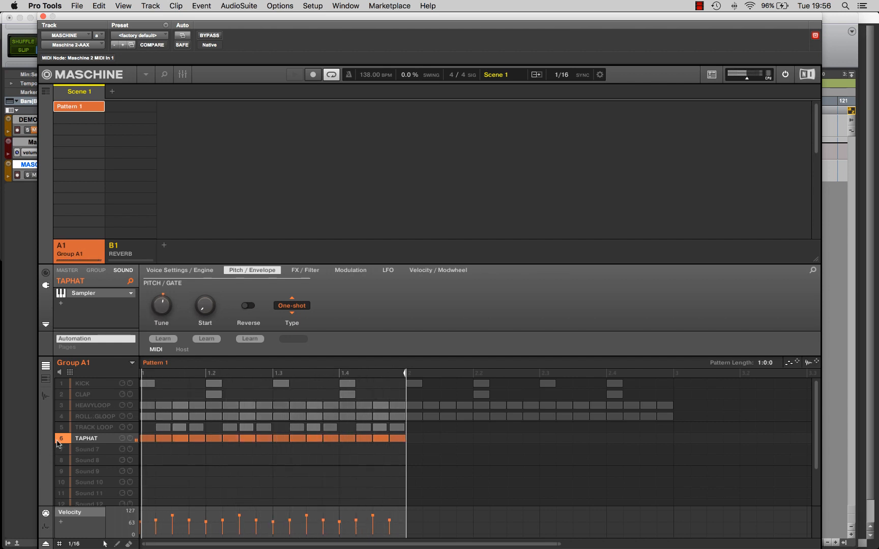
# - Play TAPHAT together with KICK and CLAP, bringing the remaining loops back in for comparison
pyautogui.click(61, 384)
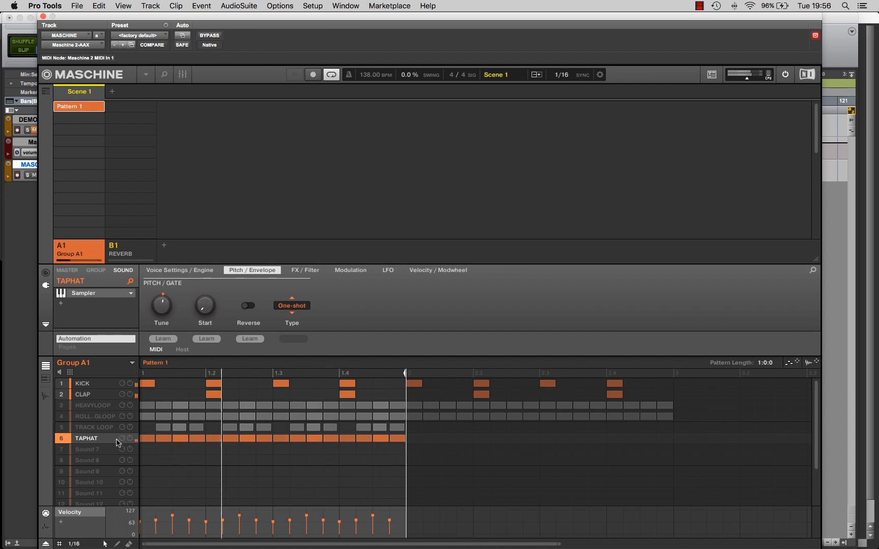
pyautogui.rightClick(64, 428)
pyautogui.rightClick(65, 428)
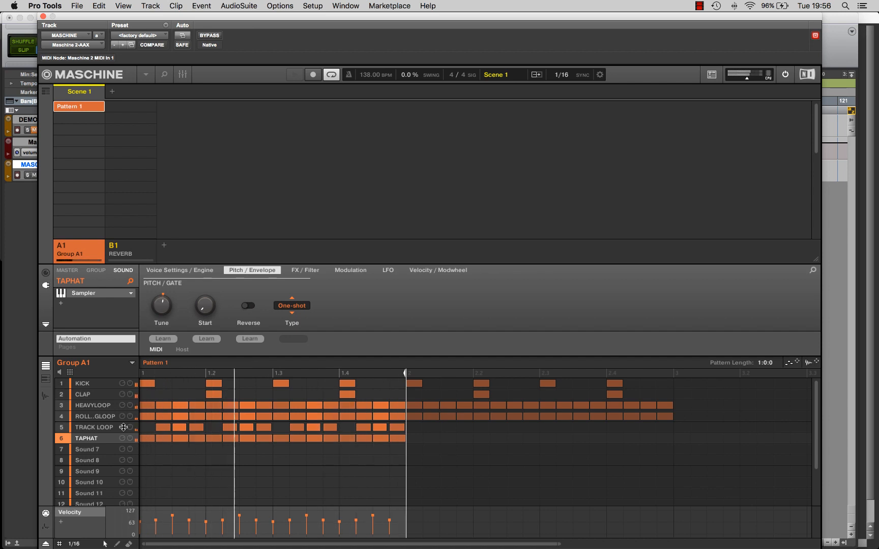
pyautogui.press('space')
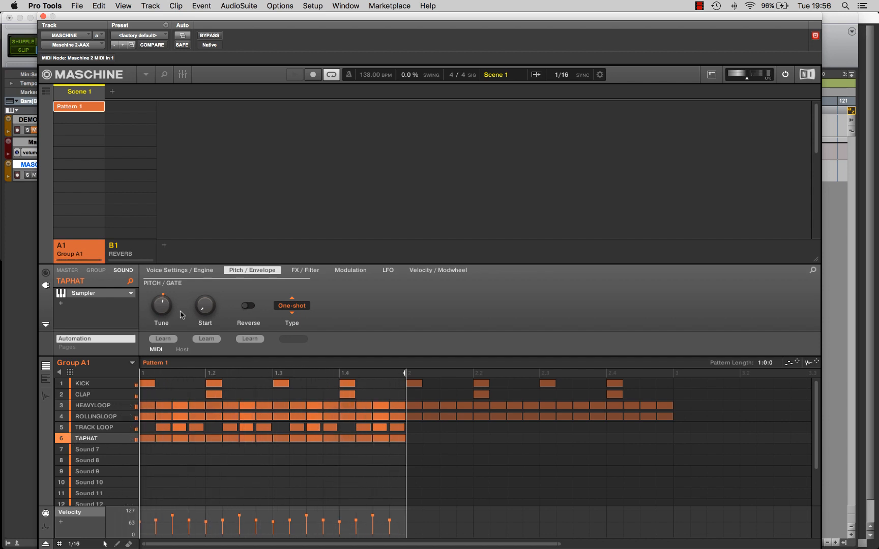
# - Solo TAPHAT and route its Aux 1 send to B1 - REVERB at -27.5 dB
pyautogui.rightClick(63, 440)
pyautogui.press('space')
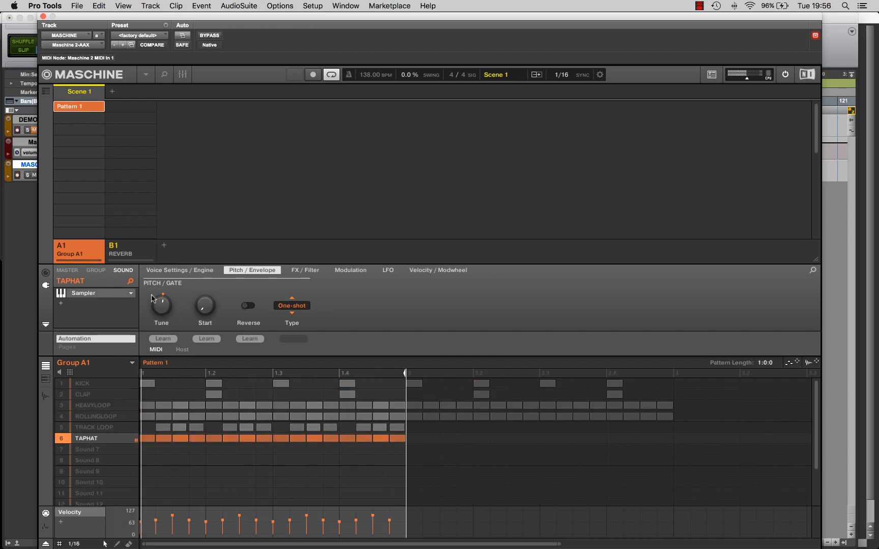
pyautogui.click(96, 274)
pyautogui.click(124, 271)
pyautogui.click(100, 304)
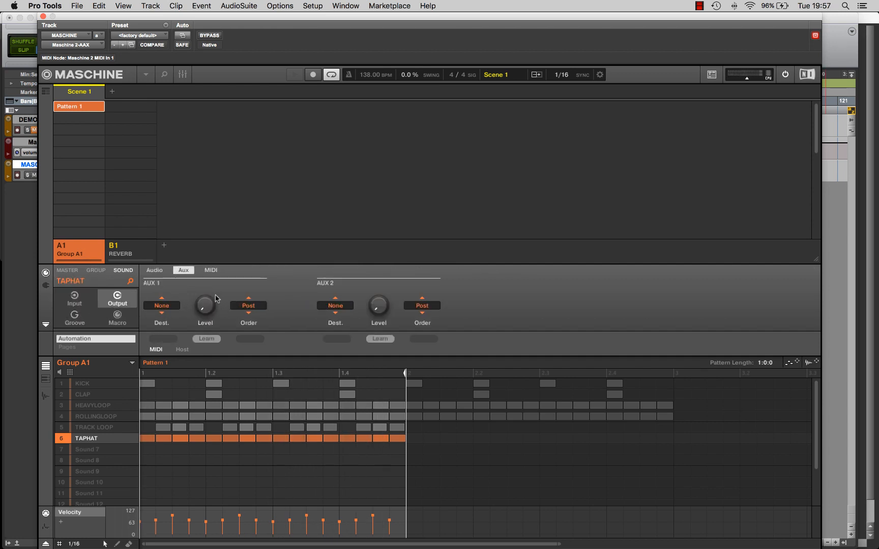
pyautogui.click(162, 305)
pyautogui.click(192, 351)
pyautogui.moveTo(206, 311); pyautogui.dragTo(205, 309)
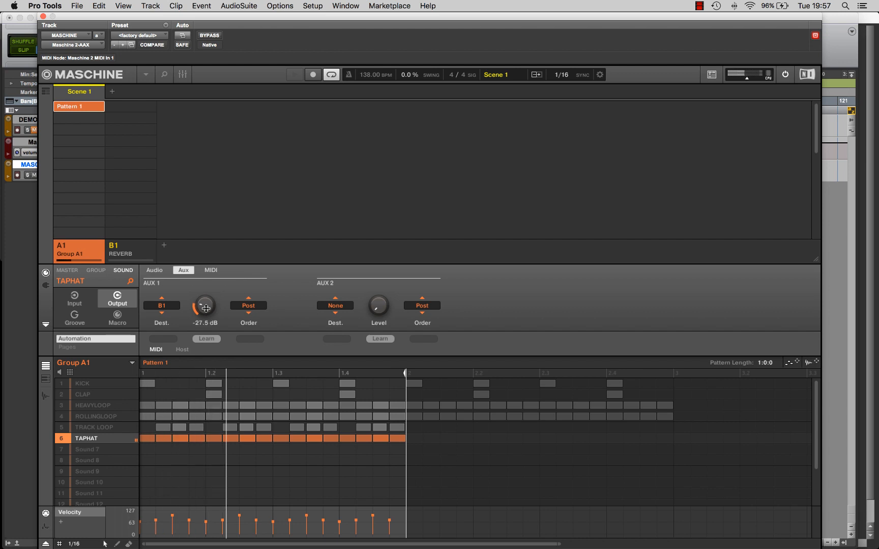
# - Return to TAPHAT's Sampler settings, unsolo it and play the full drum pattern
pyautogui.click(67, 271)
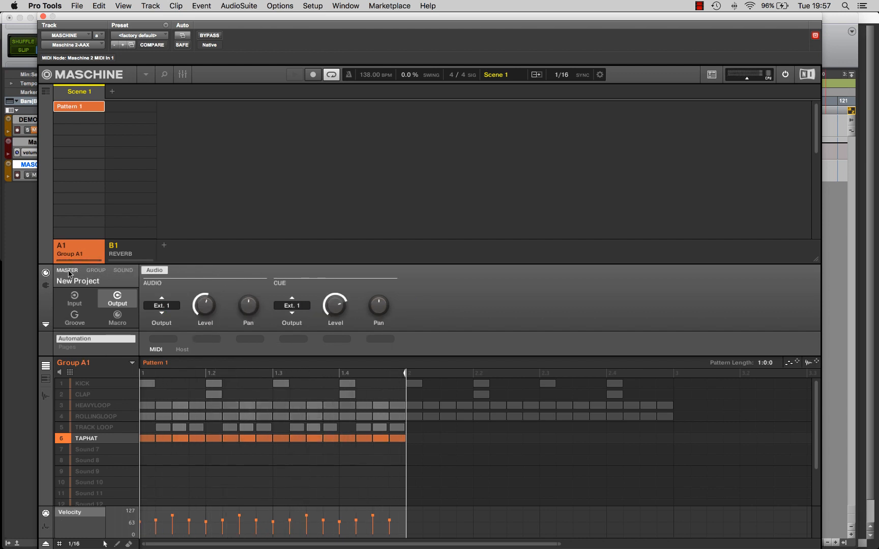
pyautogui.click(122, 270)
pyautogui.click(45, 287)
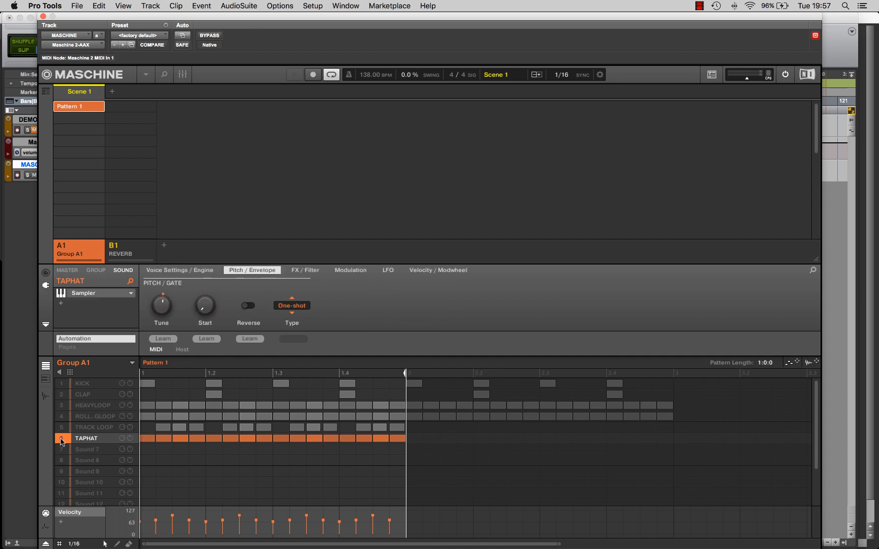
pyautogui.click(62, 439)
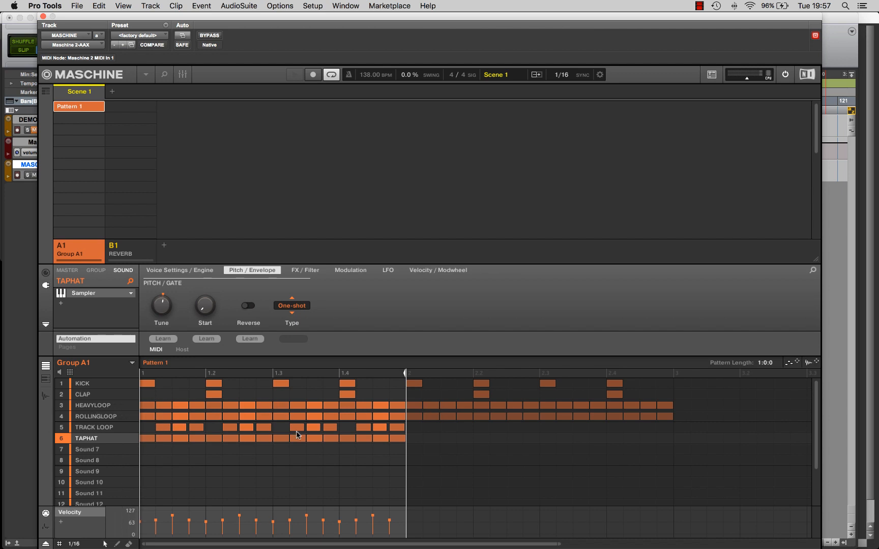
pyautogui.press('space')
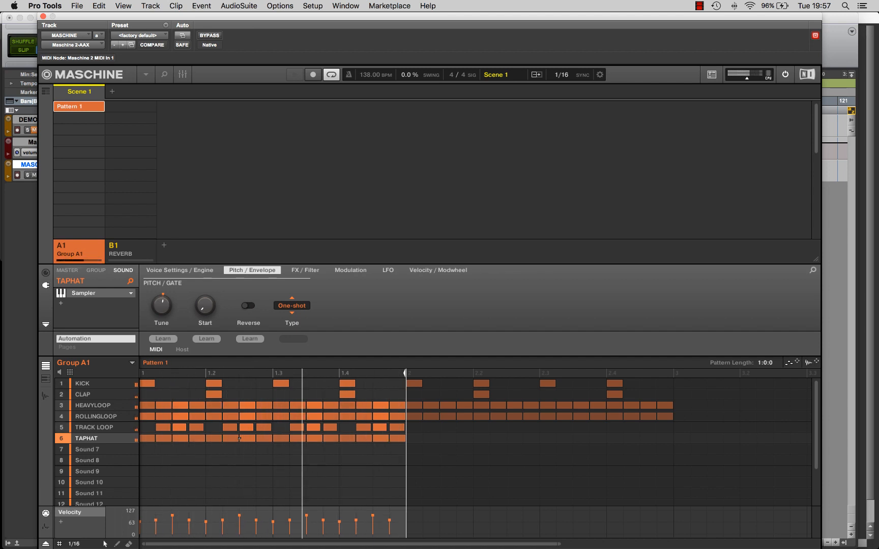
pyautogui.press('space')
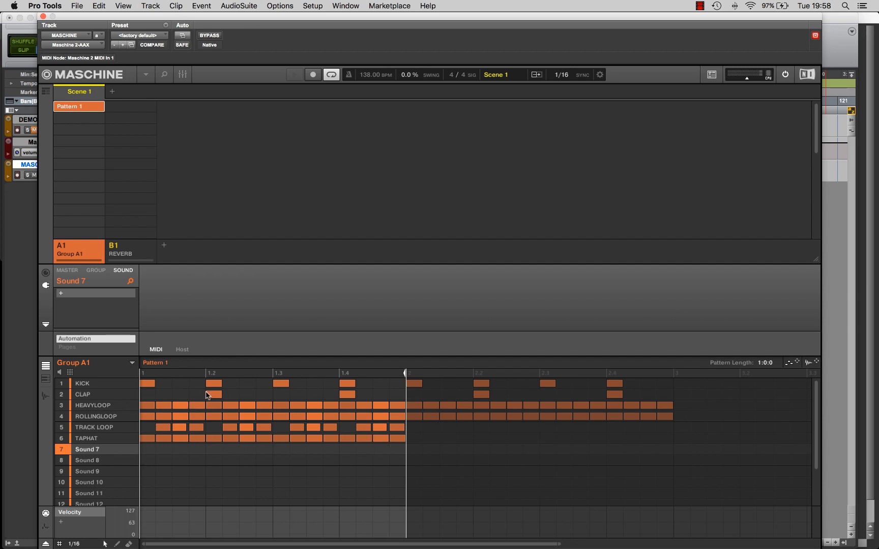
# - With Sound 7 selected, browse to the DPTE Percussion folder inside Part 3 - Drum Hits
pyautogui.click(164, 76)
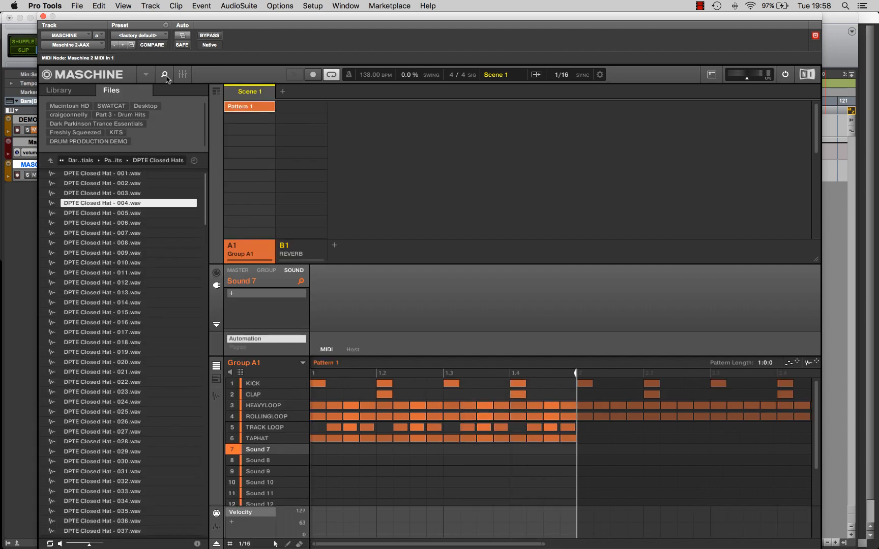
pyautogui.click(50, 161)
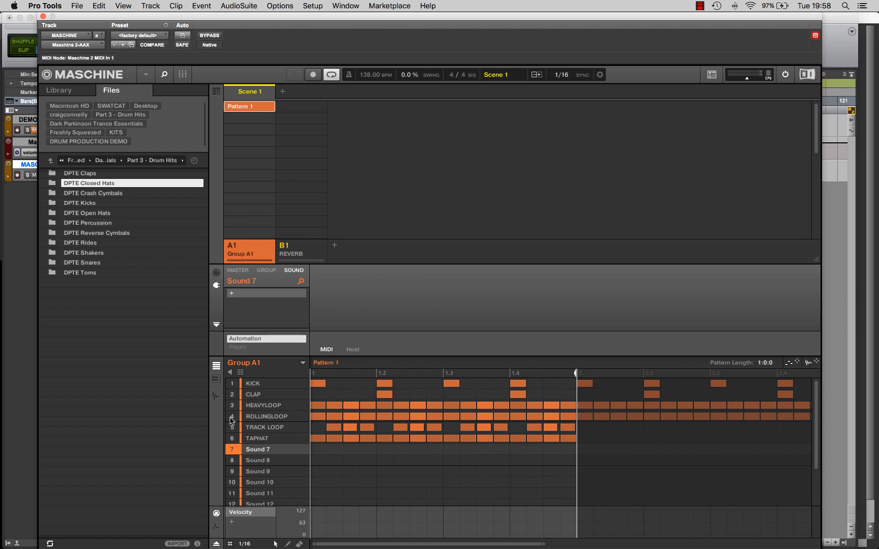
pyautogui.doubleClick(126, 224)
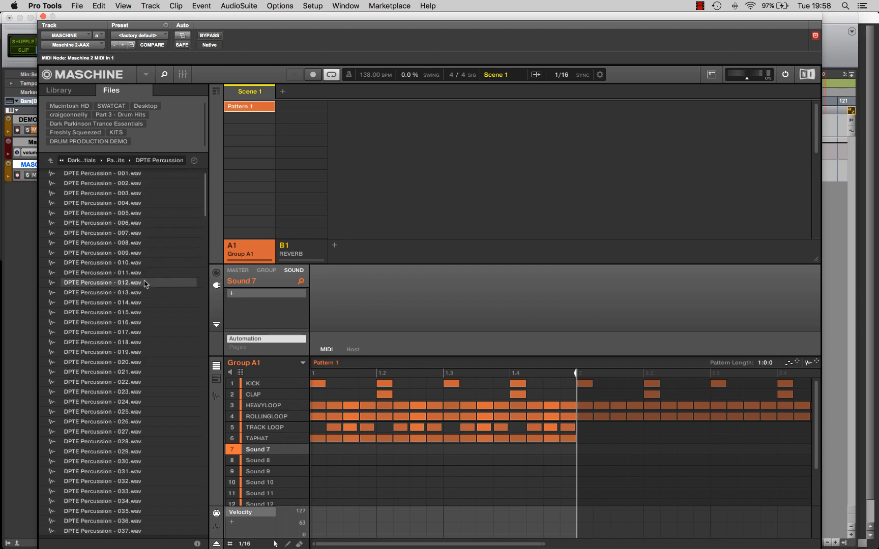
# - Audition the DPTE Percussion samples one after another on Sound 7, and load DPTE Percussion - 025.wav
pyautogui.doubleClick(144, 175)
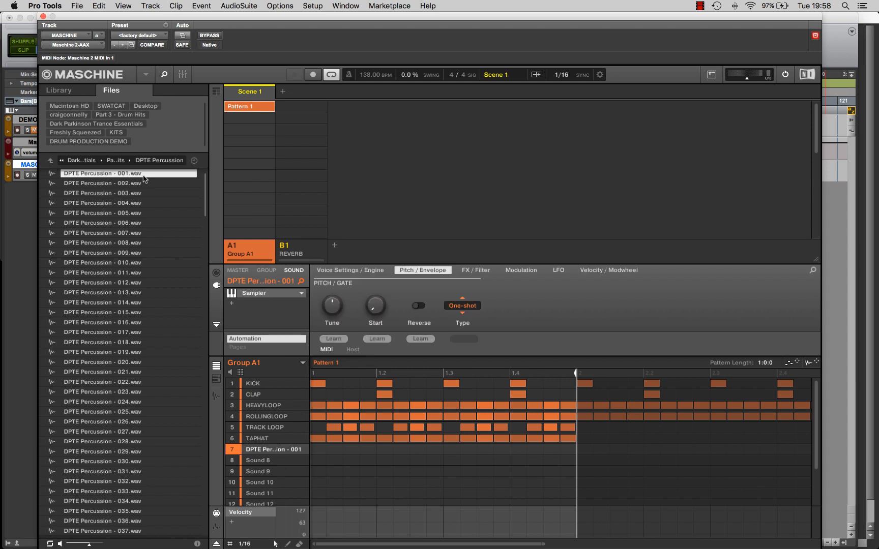
pyautogui.press('Down')
pyautogui.press('Down')
pyautogui.press('Down')
pyautogui.press('Down')
pyautogui.press('Down')
pyautogui.press('Down')
pyautogui.press('Down')
pyautogui.press('Down')
pyautogui.press('Down')
pyautogui.press('Down')
pyautogui.press('Down')
pyautogui.press('Down')
pyautogui.press('Down')
pyautogui.press('Down')
pyautogui.press('Down')
pyautogui.press('Down')
pyautogui.press('Down')
pyautogui.press('Down')
pyautogui.press('Down')
pyautogui.press('Down')
pyautogui.press('Down')
pyautogui.press('Down')
pyautogui.press('Down')
pyautogui.press('Down')
pyautogui.press('Down')
pyautogui.press('Up')
pyautogui.press('Down')
pyautogui.press('Up')
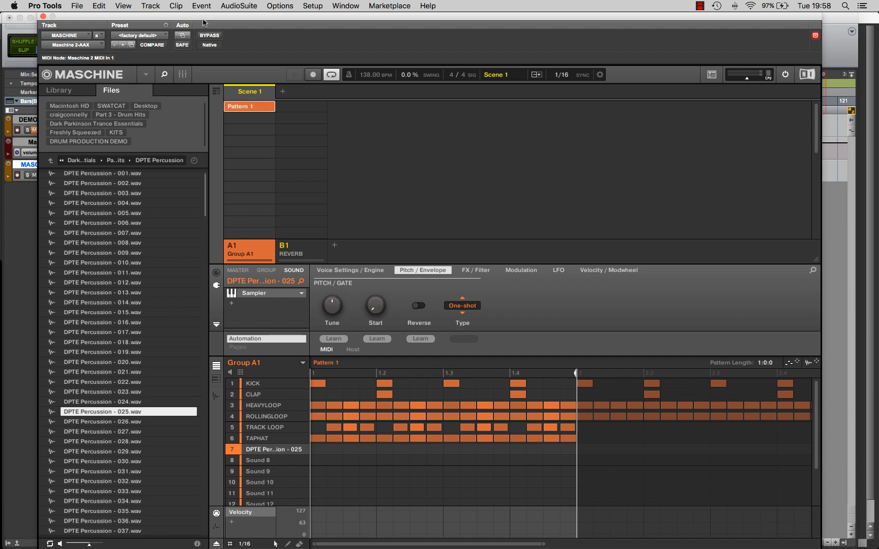
# - Hide the browser and place three DPTE Percussion - 025 hits in bar 1, at 1.2.3, 1.3.2 and 1.3.4
pyautogui.moveTo(203, 23); pyautogui.dragTo(191, 185)
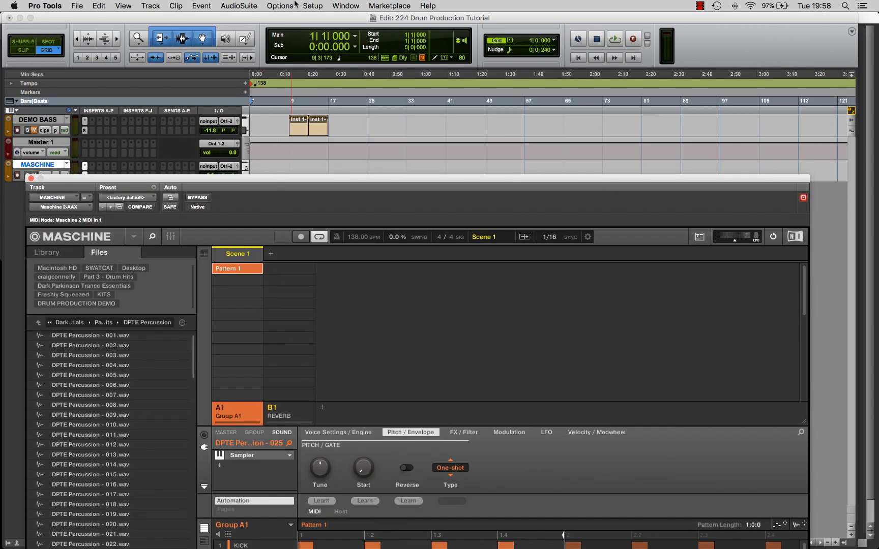
pyautogui.moveTo(278, 180); pyautogui.dragTo(288, 17)
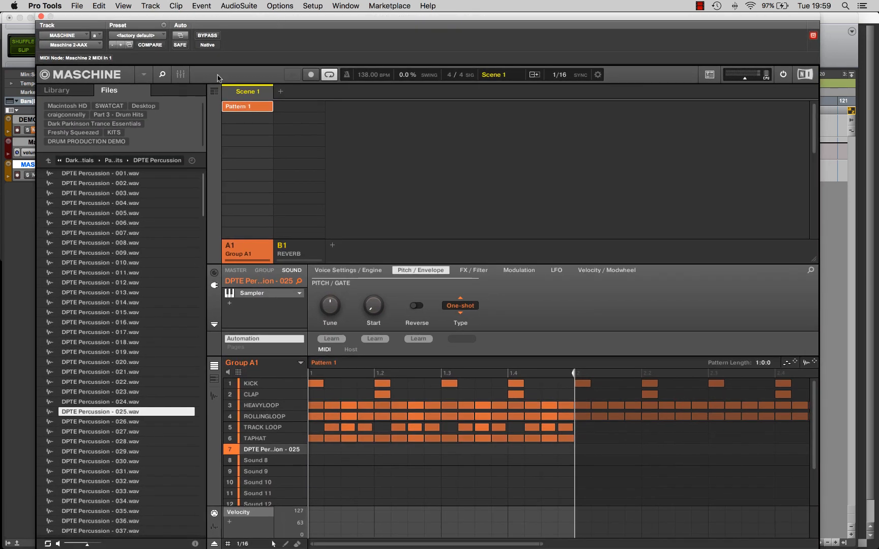
pyautogui.click(163, 76)
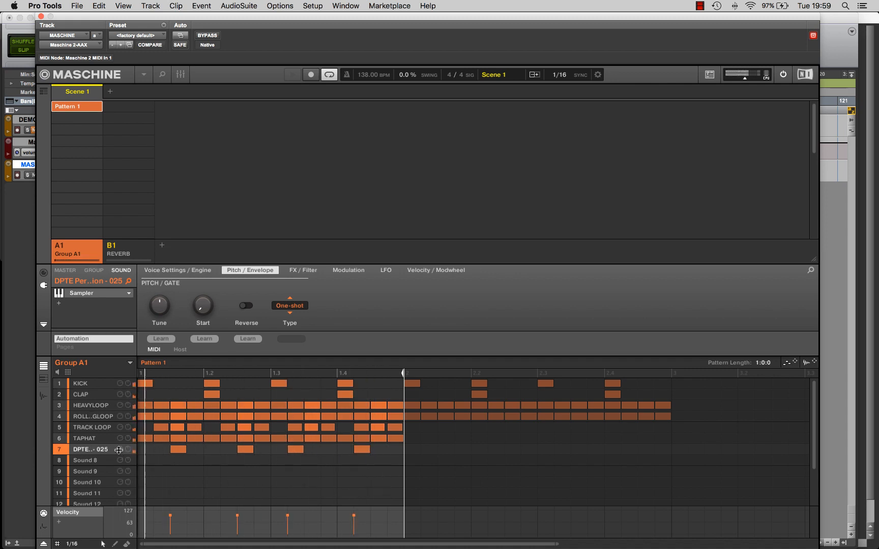
pyautogui.doubleClick(178, 449)
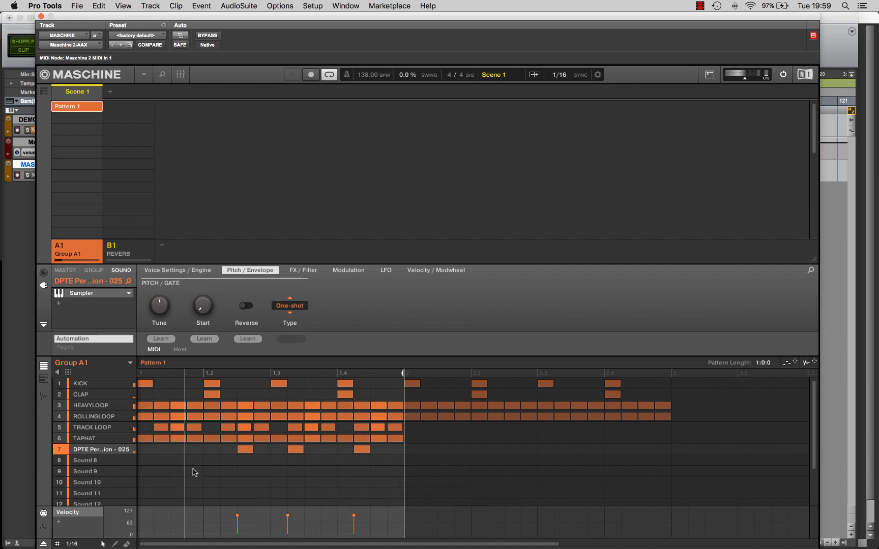
pyautogui.doubleClick(330, 451)
pyautogui.rightClick(362, 450)
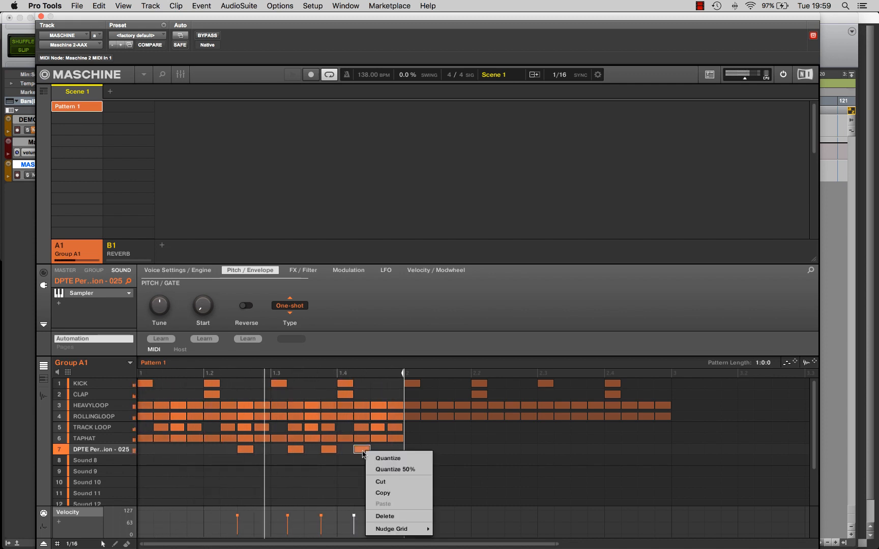
pyautogui.click(384, 517)
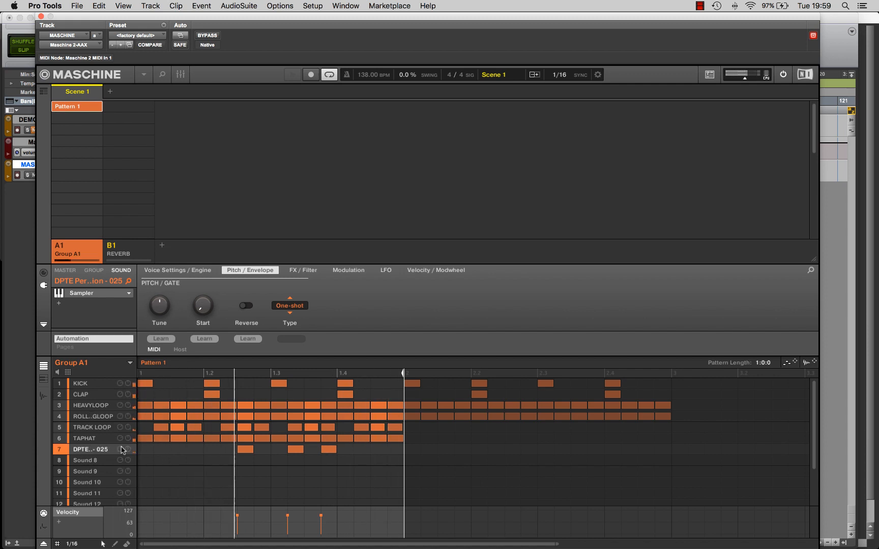
# - Rename the DPTE Percussion - 025 sound in slot 7 as PERC 1
pyautogui.rightClick(92, 454)
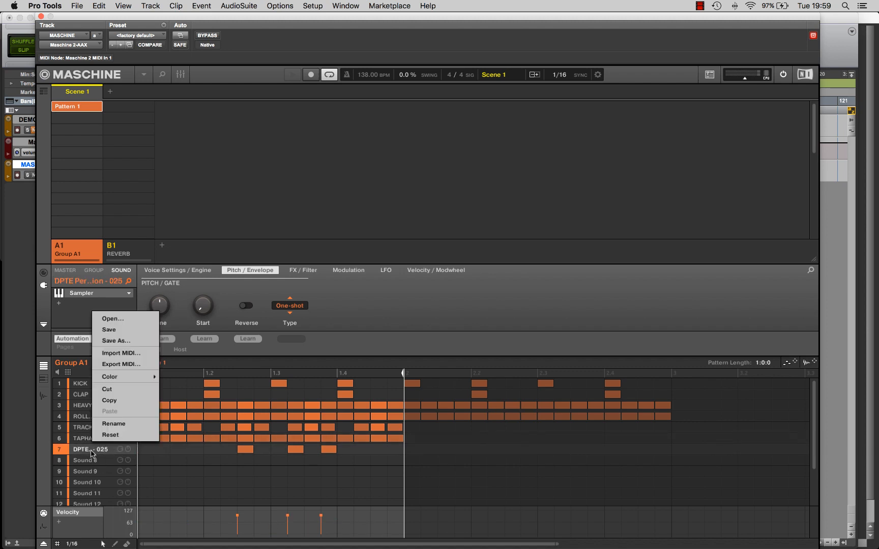
pyautogui.click(114, 424)
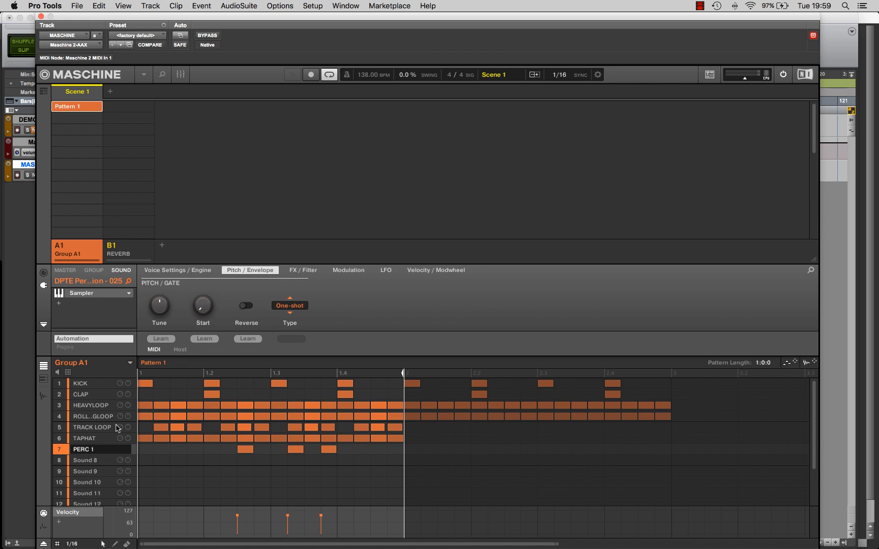
pyautogui.press('Return')
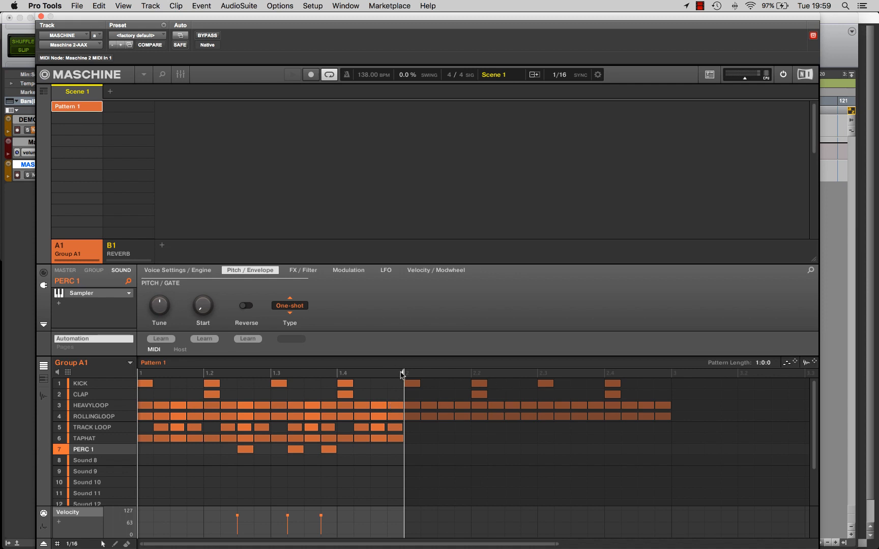
# - Extend Pattern 1 to a length of 2:0:0 and replace bar 2's notes with a copy of bar 1 for every sound
pyautogui.moveTo(403, 373); pyautogui.dragTo(635, 375)
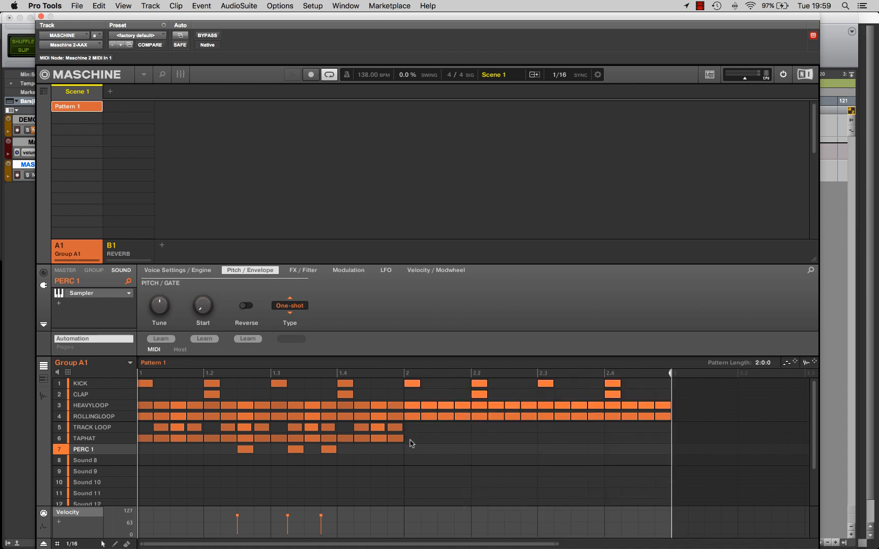
pyautogui.moveTo(696, 378); pyautogui.dragTo(409, 449)
pyautogui.rightClick(411, 423)
pyautogui.click(447, 485)
pyautogui.moveTo(453, 477); pyautogui.dragTo(410, 390)
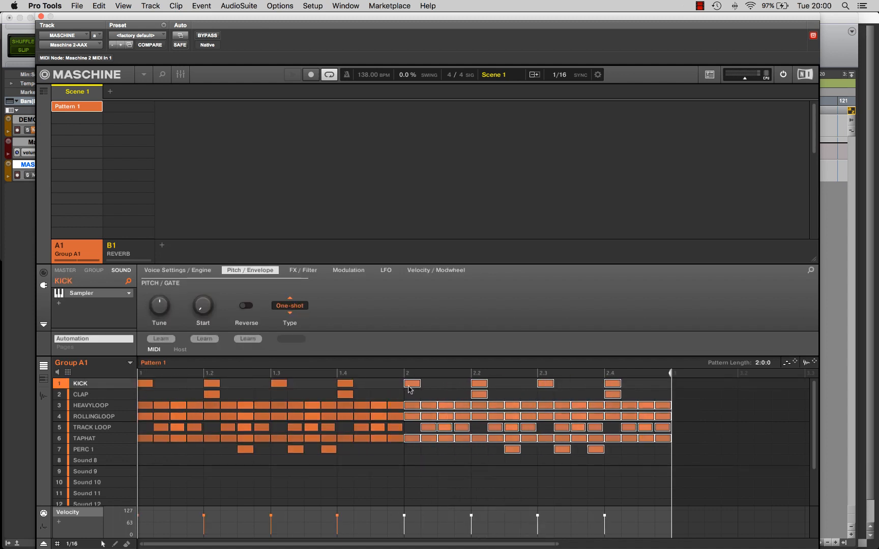
# - Vary PERC 1 in bar 2 by placing its hits at 2.1.2, 2.2.3, 2.3.2 and 2.3.4
pyautogui.click(464, 454)
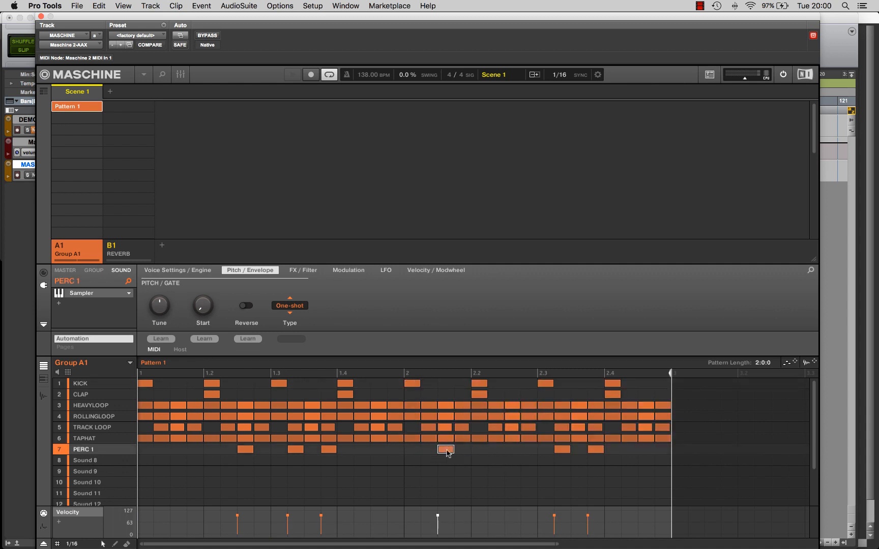
pyautogui.moveTo(564, 454); pyautogui.dragTo(514, 453)
pyautogui.press('space')
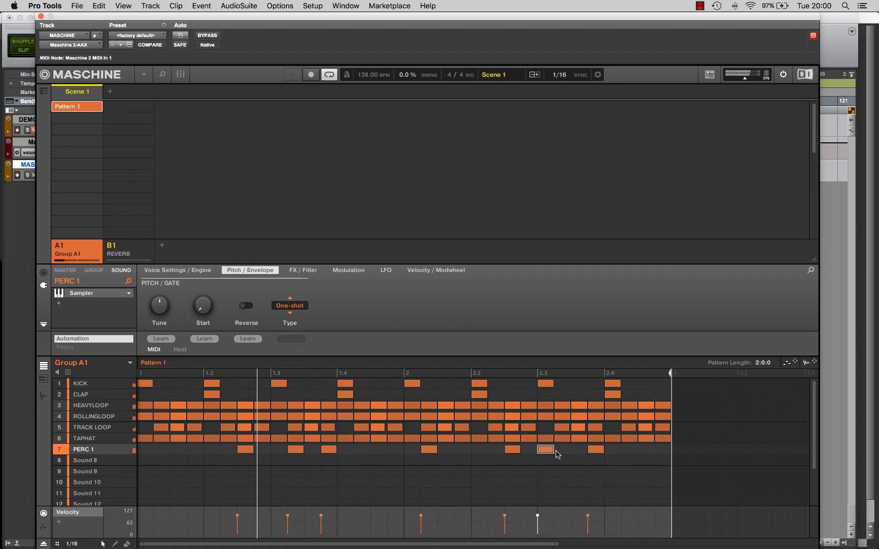
pyautogui.click(559, 450)
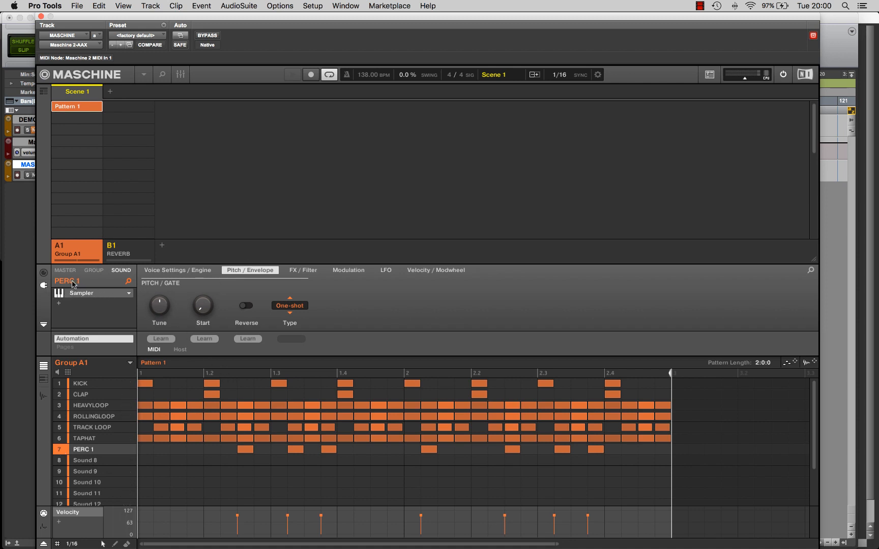
# - Solo PERC 1 and try different Sampler Tune settings while the pattern plays
pyautogui.press('space')
pyautogui.moveTo(159, 312); pyautogui.dragTo(160, 309)
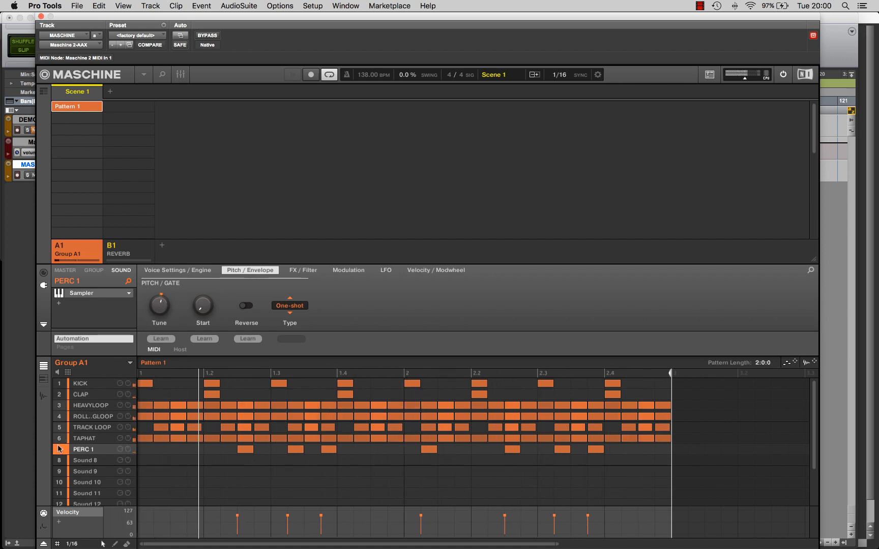
pyautogui.rightClick(59, 449)
pyautogui.moveTo(158, 302); pyautogui.dragTo(157, 306)
# - Select both DEMO BASS clips, unmute the track and play the selection together with the soloed PERC 1
pyautogui.moveTo(117, 17); pyautogui.dragTo(471, 8)
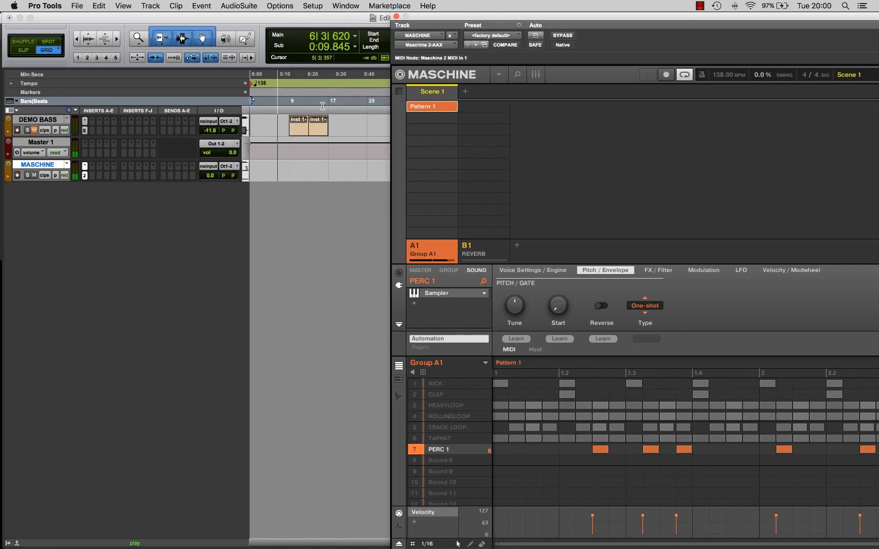
pyautogui.click(301, 131)
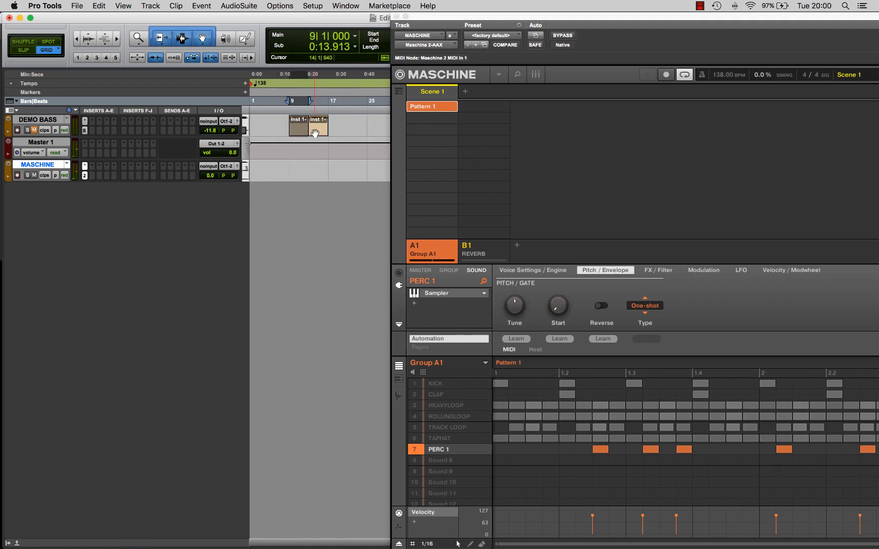
pyautogui.keyDown('shift'); pyautogui.click(315, 133); pyautogui.keyUp('shift')
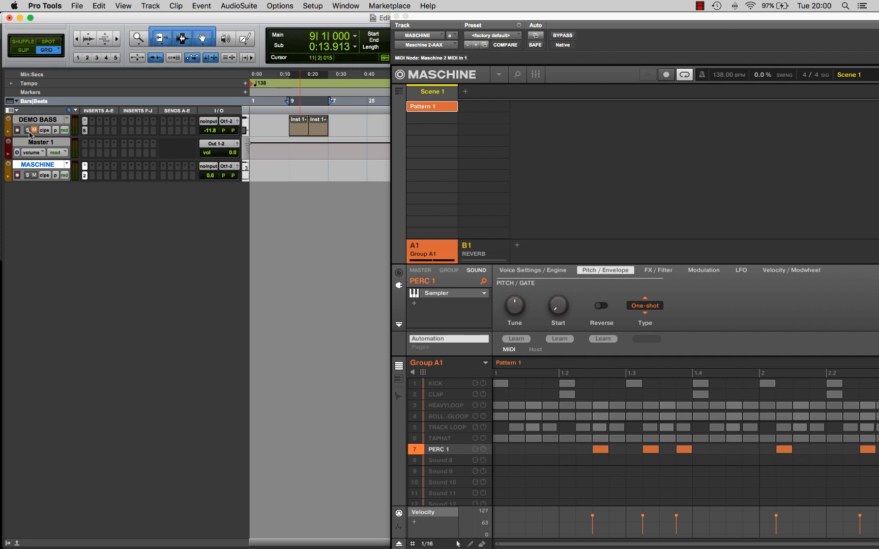
pyautogui.press('space')
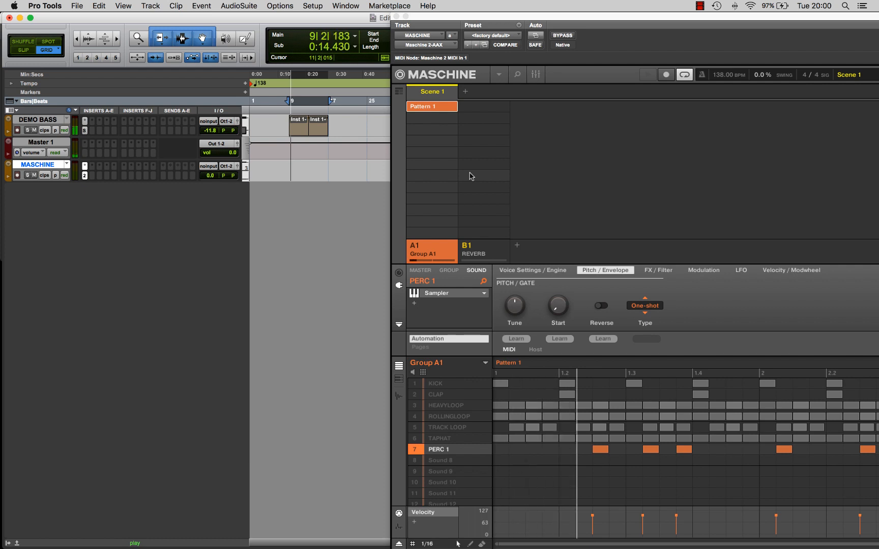
pyautogui.moveTo(475, 20); pyautogui.dragTo(324, 20)
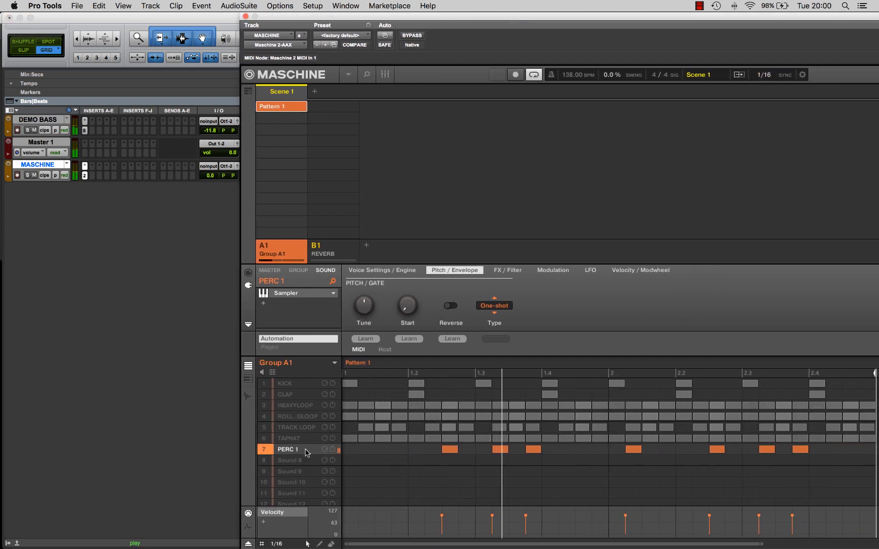
# - Tune PERC 1 by ear against the looping bass, and mute the DEMO BASS track
pyautogui.moveTo(367, 310)
pyautogui.moveTo(366, 307); pyautogui.dragTo(365, 306)
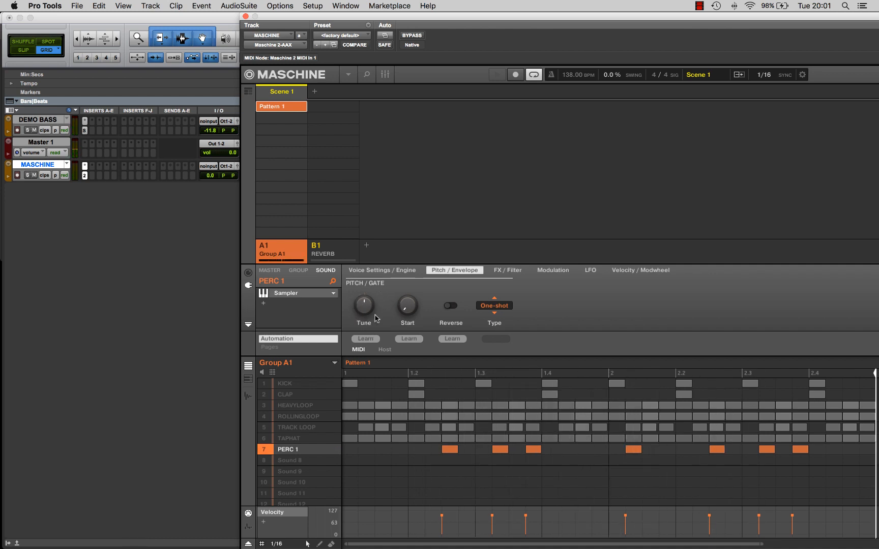
pyautogui.press('space')
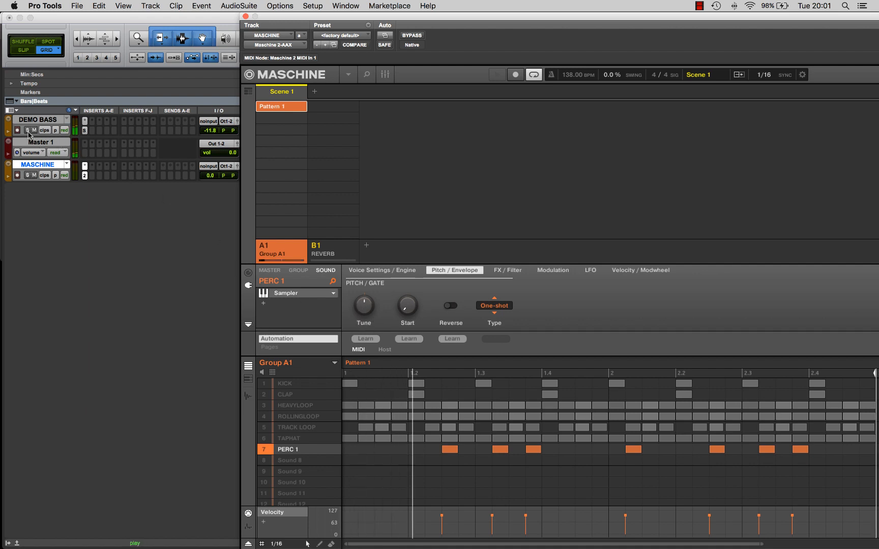
pyautogui.click(28, 131)
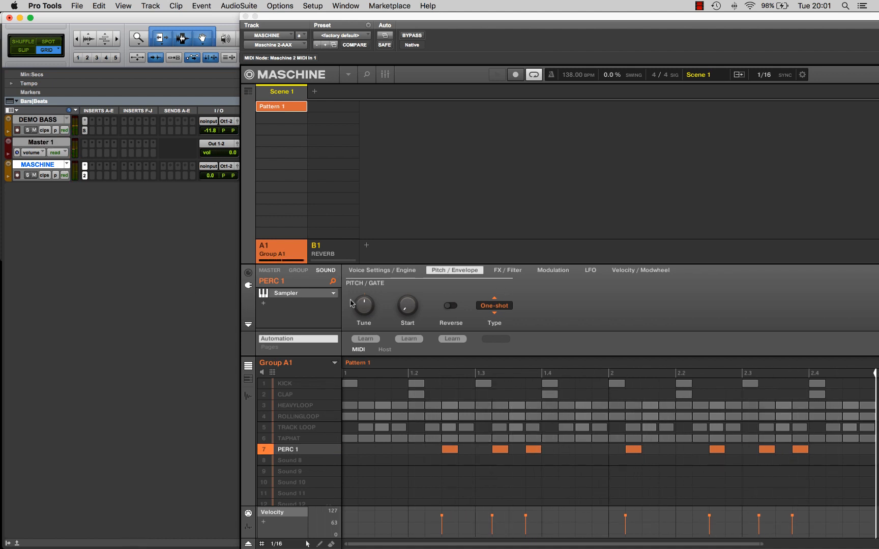
# - Insert the SoundToys EchoBoy (VST) delay after the Sampler on PERC 1
pyautogui.moveTo(274, 449)
pyautogui.click(263, 303)
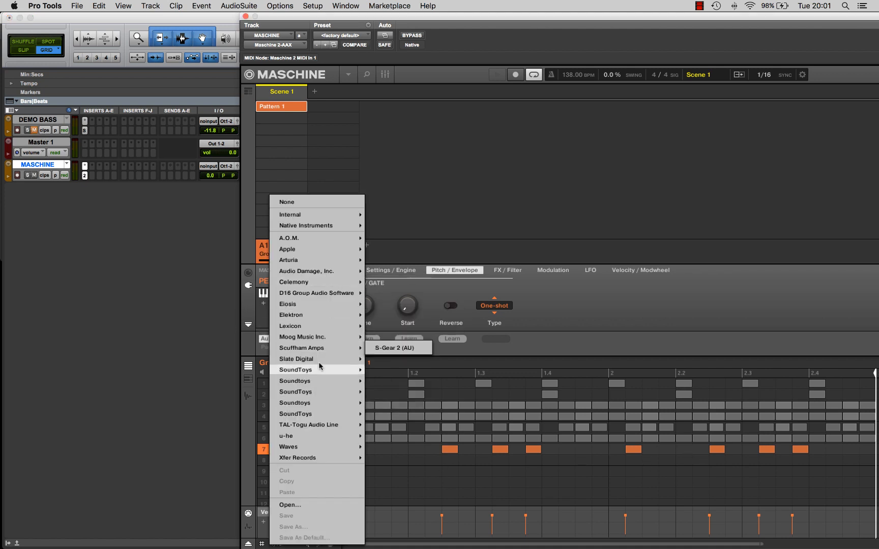
pyautogui.moveTo(311, 214)
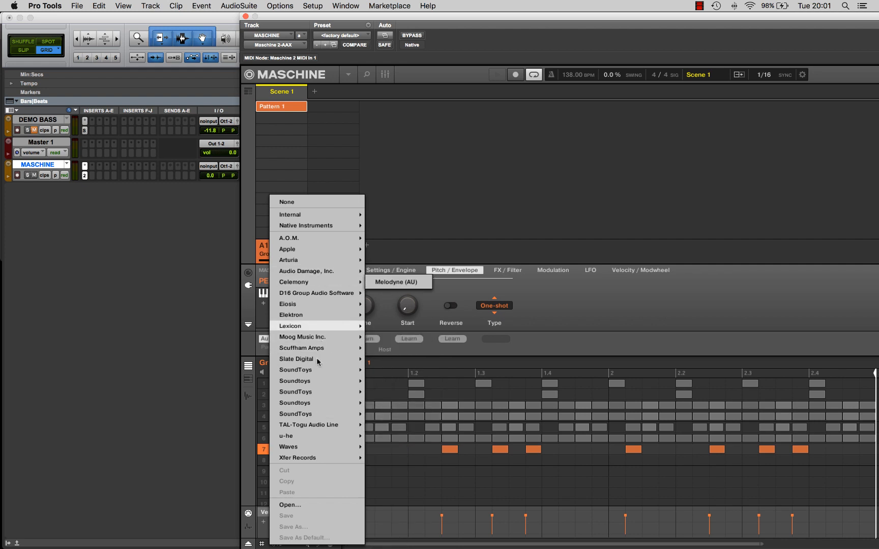
pyautogui.moveTo(322, 341)
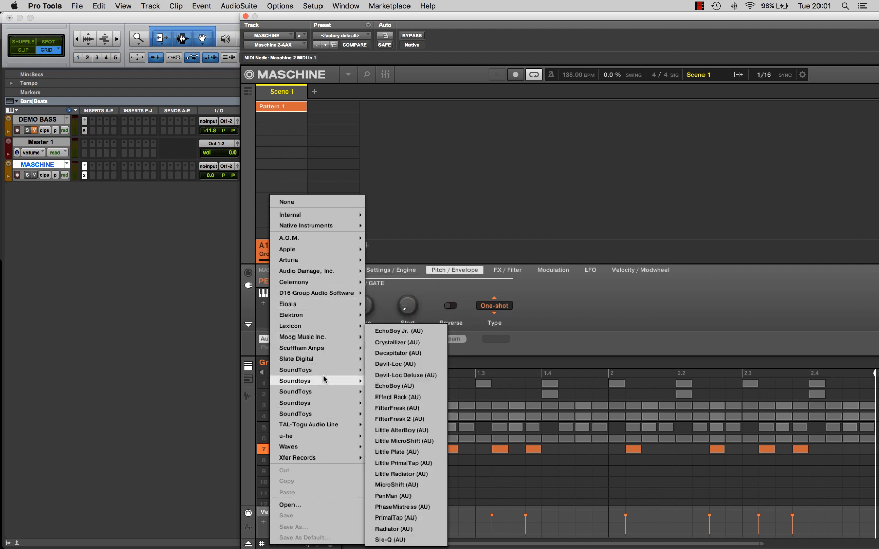
pyautogui.moveTo(322, 371)
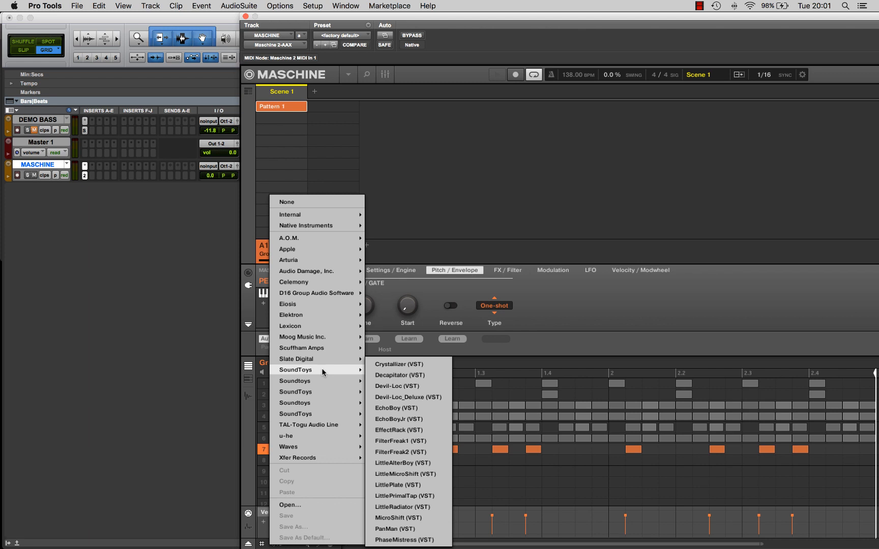
pyautogui.click(411, 408)
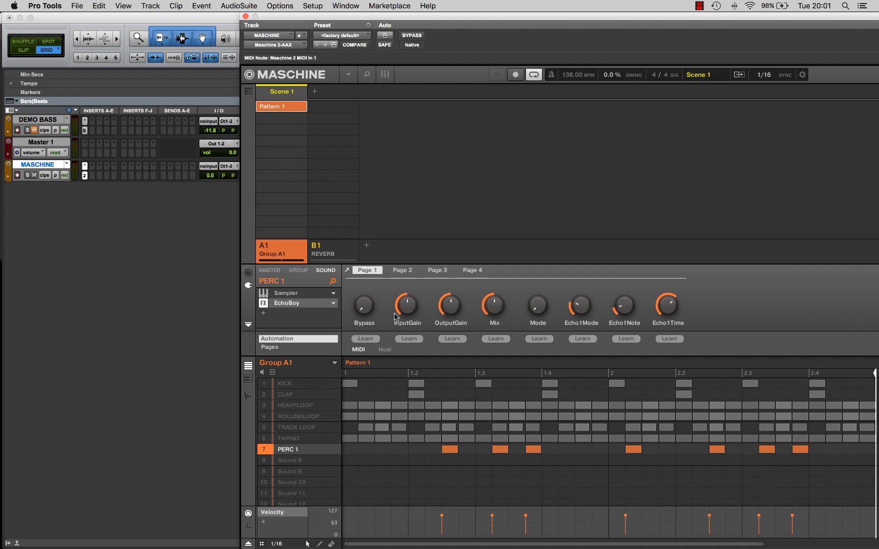
# - Open EchoBoy's full interface and set a 1/8th note echo time with a lower Mix and moderate Feedback
pyautogui.moveTo(544, 309)
pyautogui.moveTo(581, 318)
pyautogui.click(296, 305)
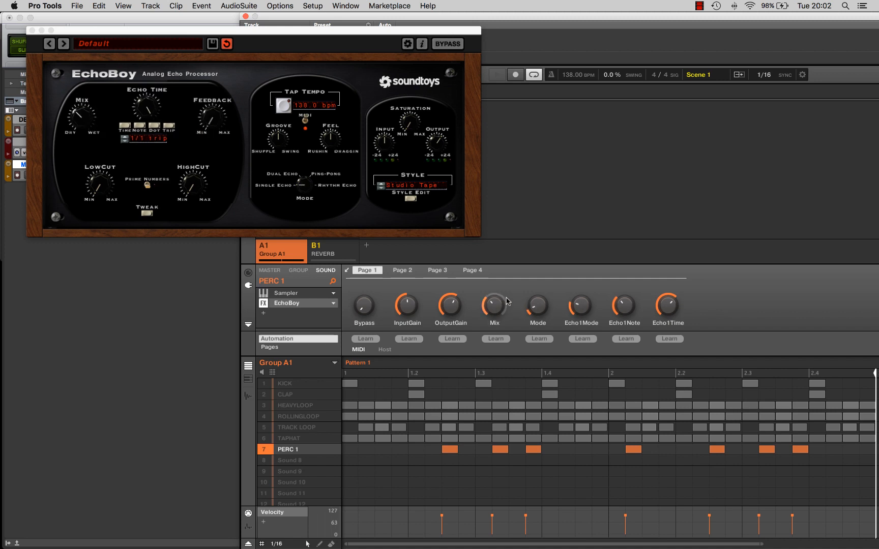
pyautogui.click(92, 121)
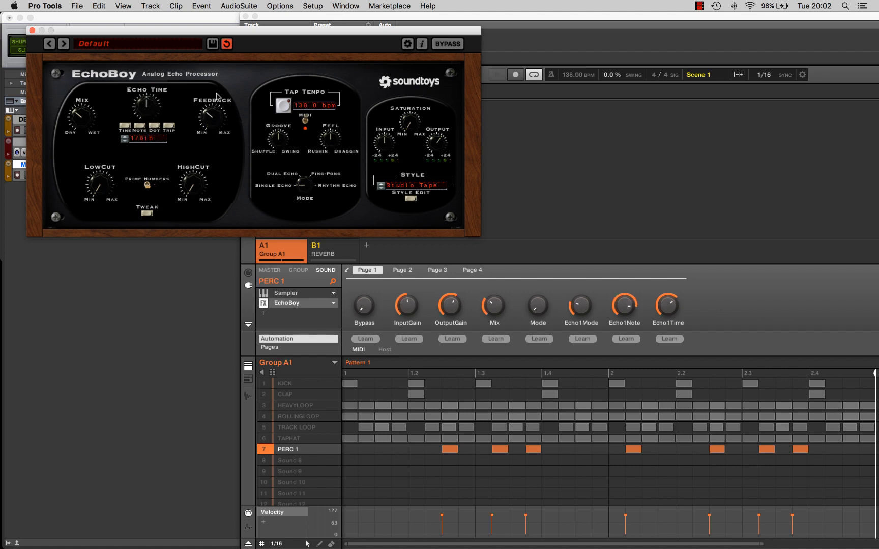
pyautogui.click(200, 301)
# - Play the soloed PERC 1 while setting EchoBoy's style to Space Echo and raising its LowCut
pyautogui.press('space')
pyautogui.click(81, 121)
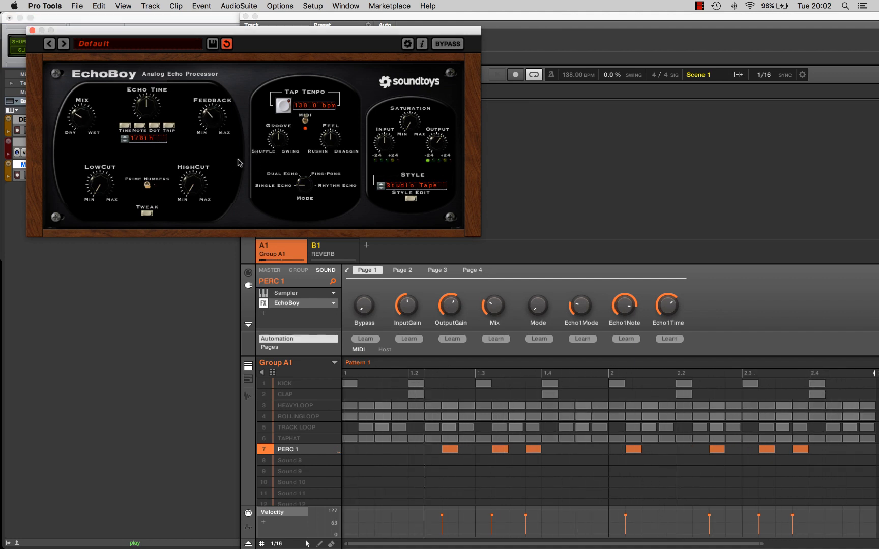
pyautogui.click(399, 186)
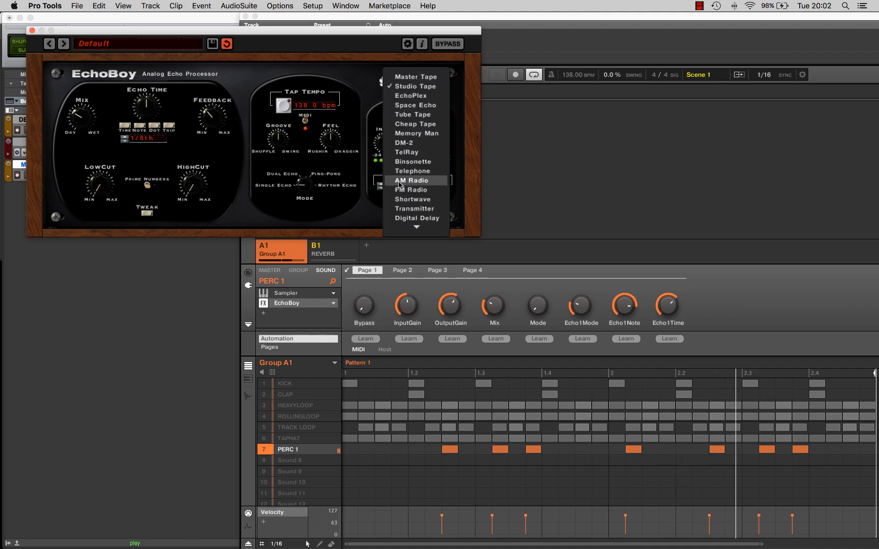
pyautogui.click(414, 108)
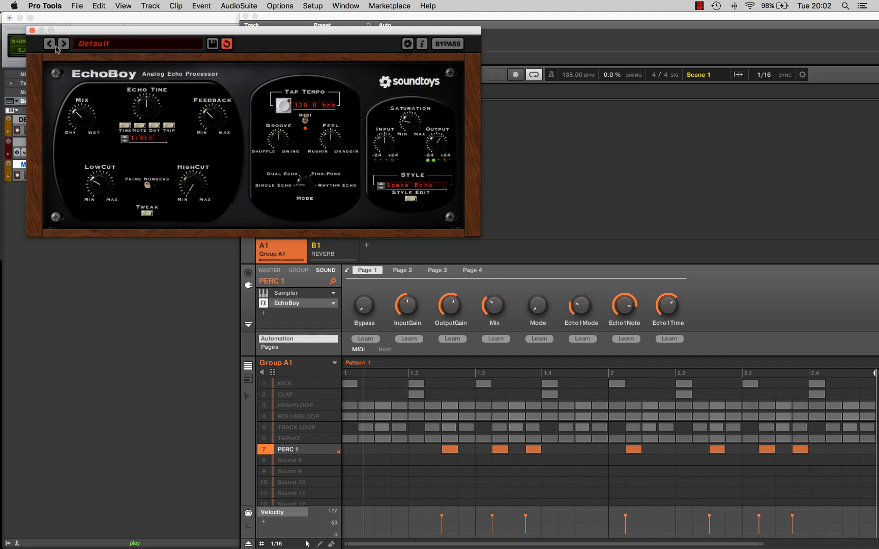
# - Close the EchoBoy interface, stop playback, and insert Xfer Records LFOTool (VST) after EchoBoy on PERC 1
pyautogui.click(32, 30)
pyautogui.press('space')
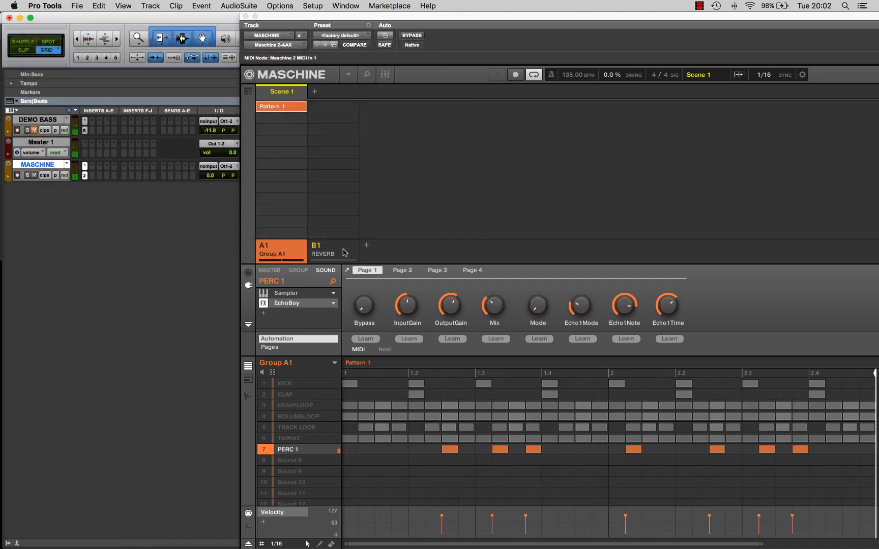
pyautogui.moveTo(365, 23); pyautogui.dragTo(183, 4)
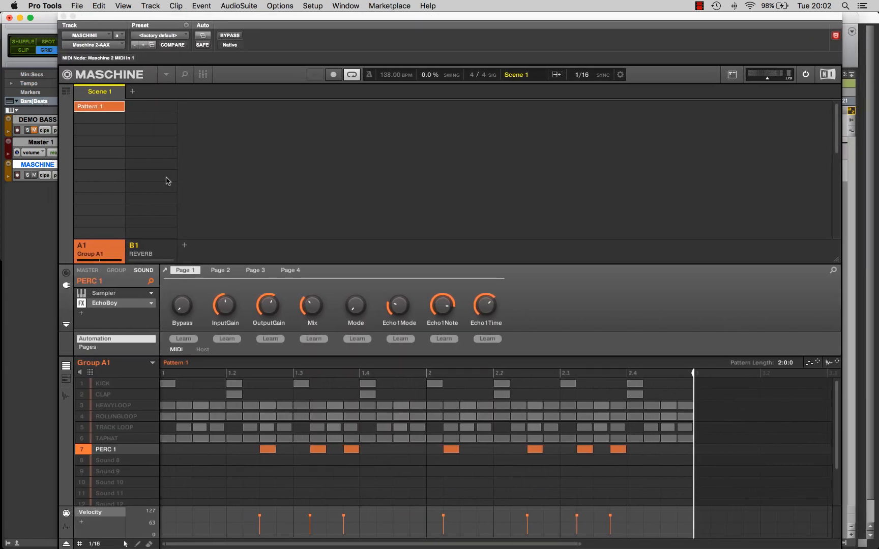
pyautogui.click(82, 316)
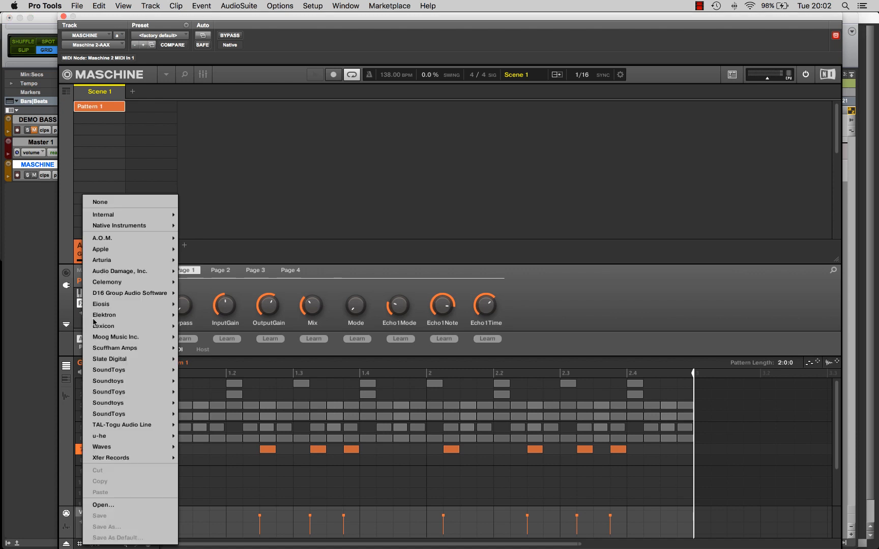
pyautogui.moveTo(136, 321)
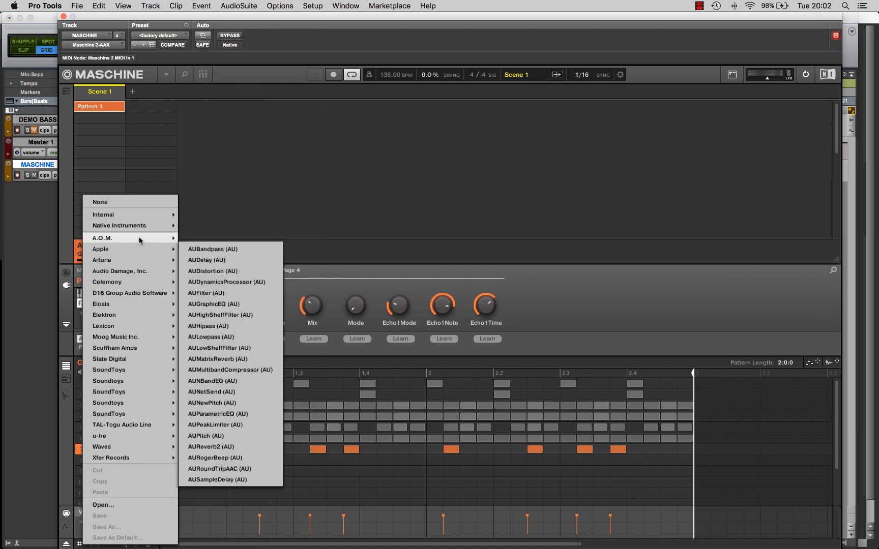
pyautogui.moveTo(142, 460)
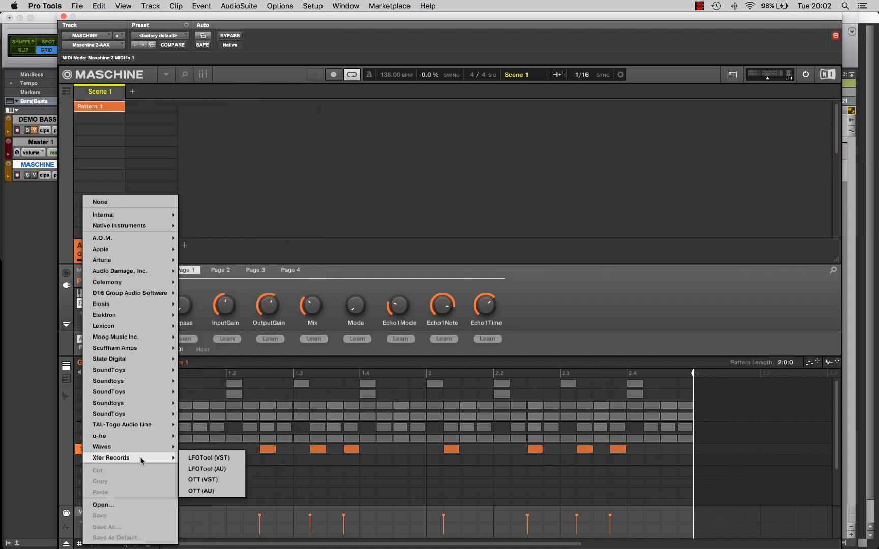
pyautogui.click(235, 458)
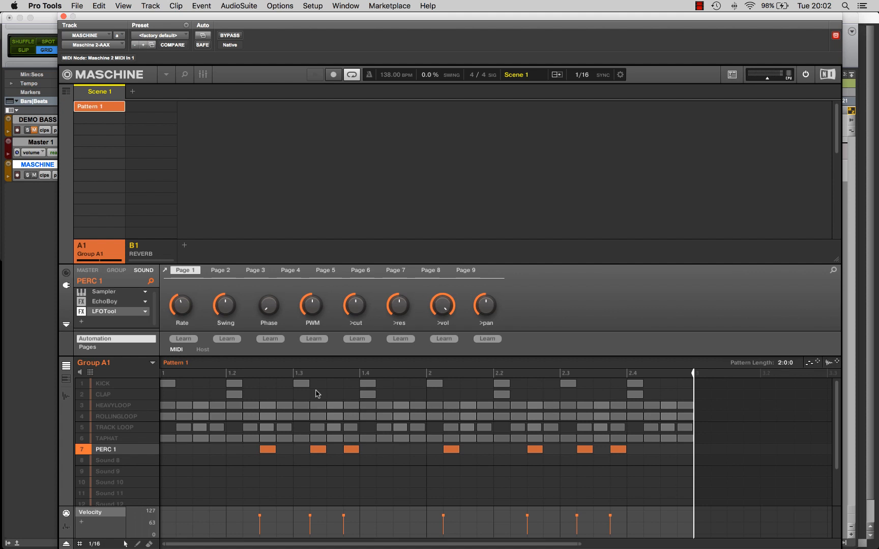
# - Open LFOTool's full interface and shape its LFO curve to reach the maximum mid-cycle and slope down at the end
pyautogui.click(113, 316)
pyautogui.moveTo(204, 70); pyautogui.dragTo(209, 55)
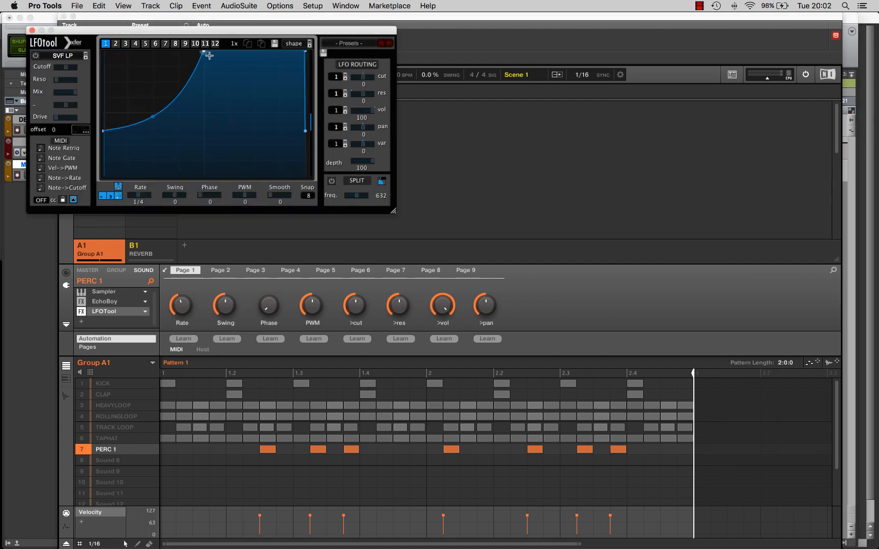
pyautogui.moveTo(305, 52); pyautogui.dragTo(298, 51)
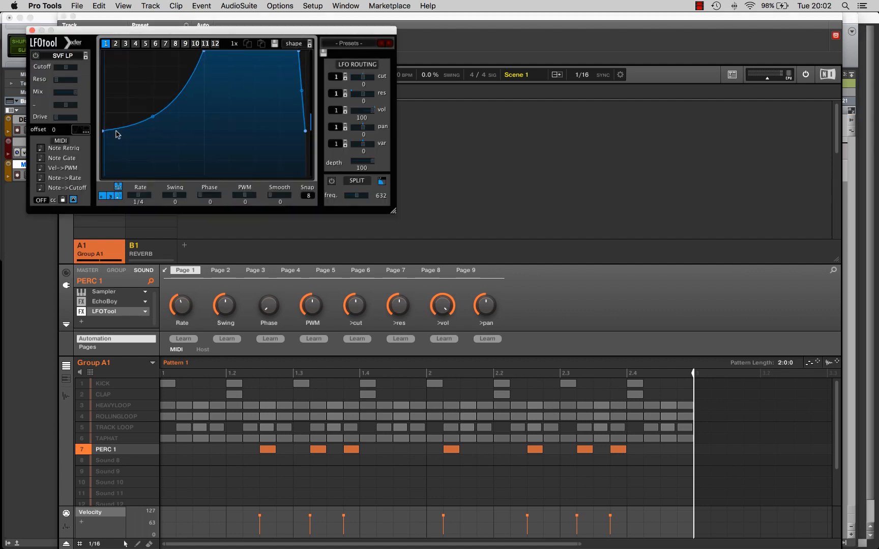
pyautogui.click(142, 78)
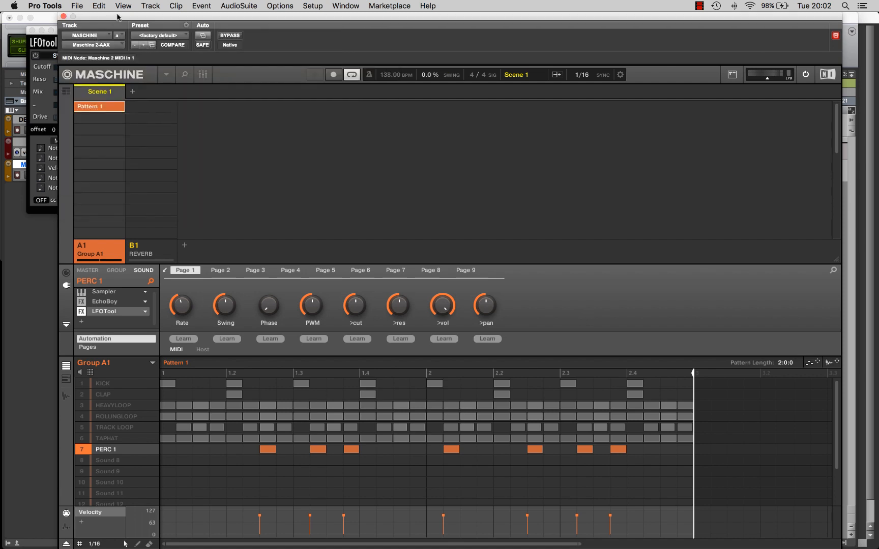
pyautogui.moveTo(118, 17); pyautogui.dragTo(212, 17)
pyautogui.click(211, 119)
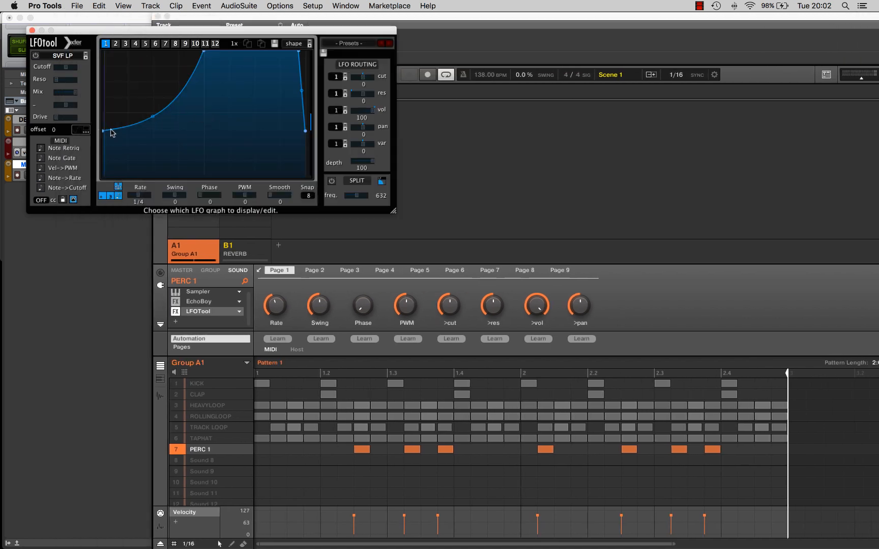
# - Raise the start point of LFOTool's curve during playback to soften the ducking, then unsolo PERC 1 and stop
pyautogui.press('space')
pyautogui.moveTo(103, 131); pyautogui.dragTo(110, 111)
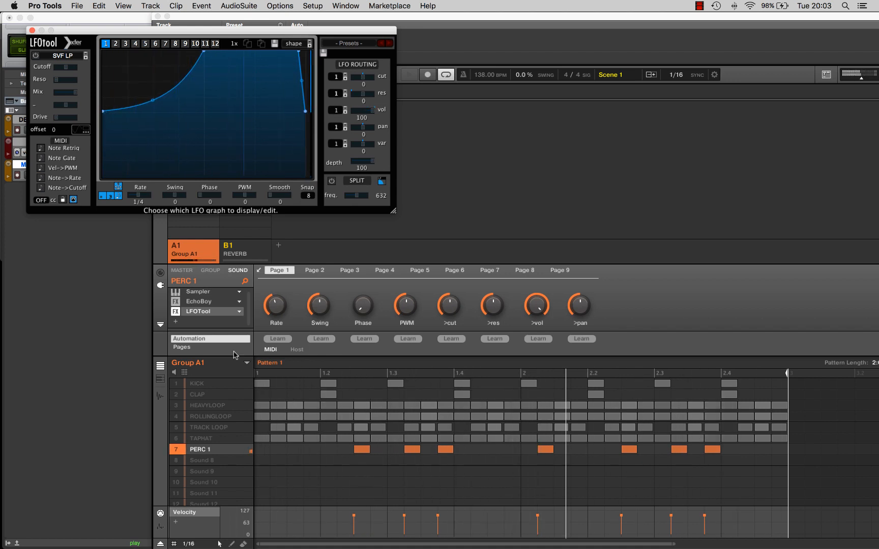
pyautogui.click(719, 285)
pyautogui.press('space')
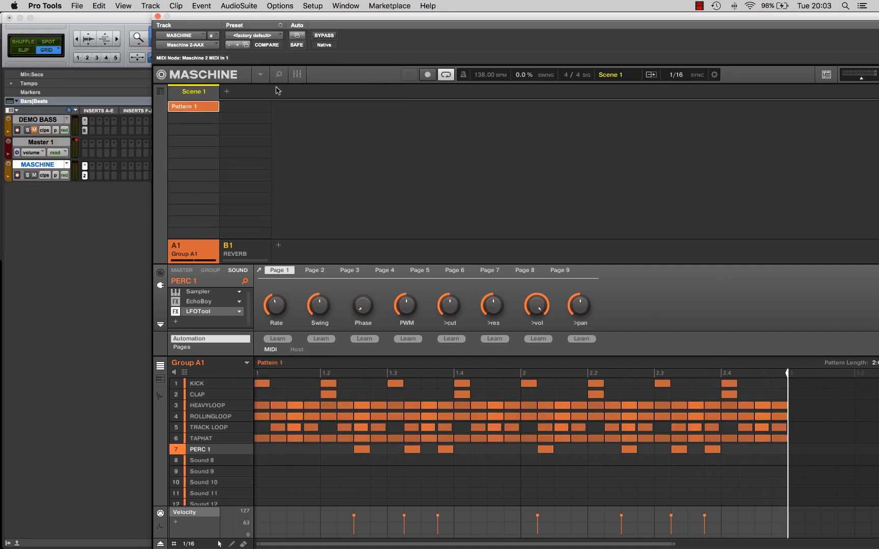
# - Open Maschine's mixer view and show the input/output, plug-in and aux send sections for all sounds
pyautogui.click(298, 75)
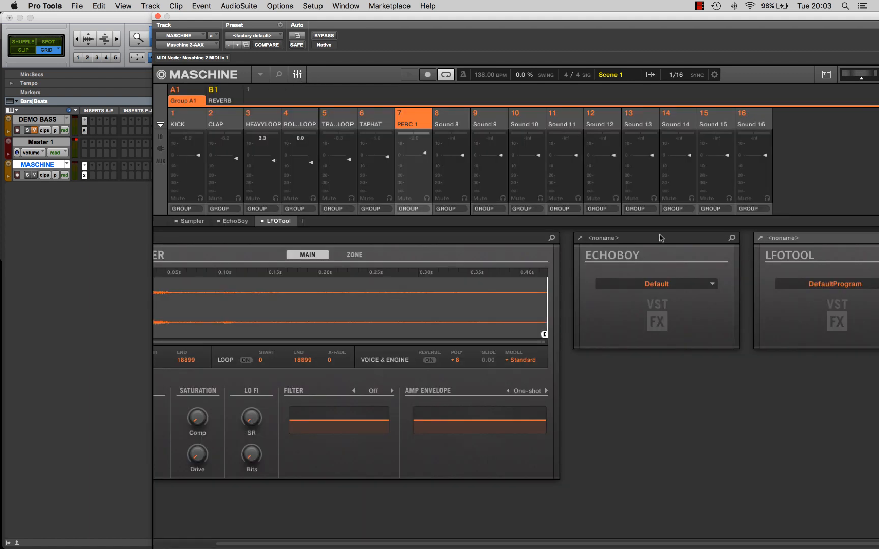
pyautogui.click(161, 137)
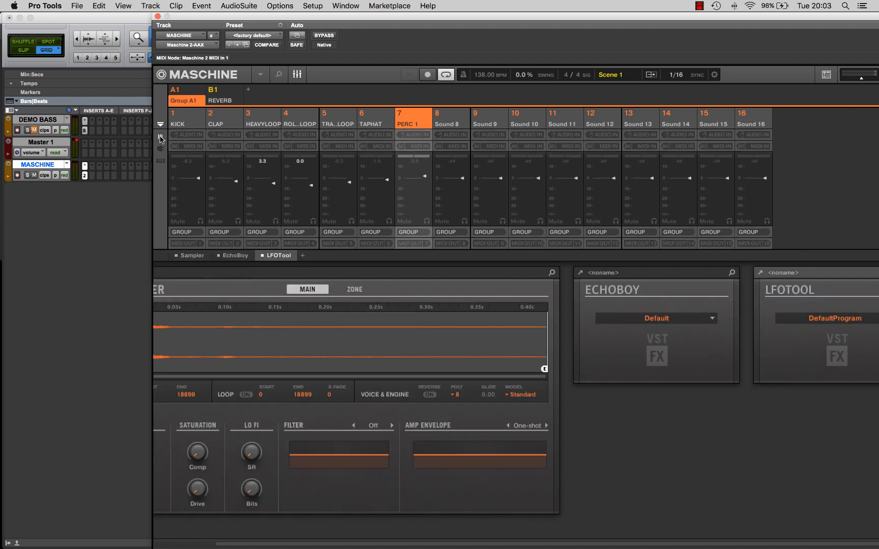
pyautogui.click(159, 149)
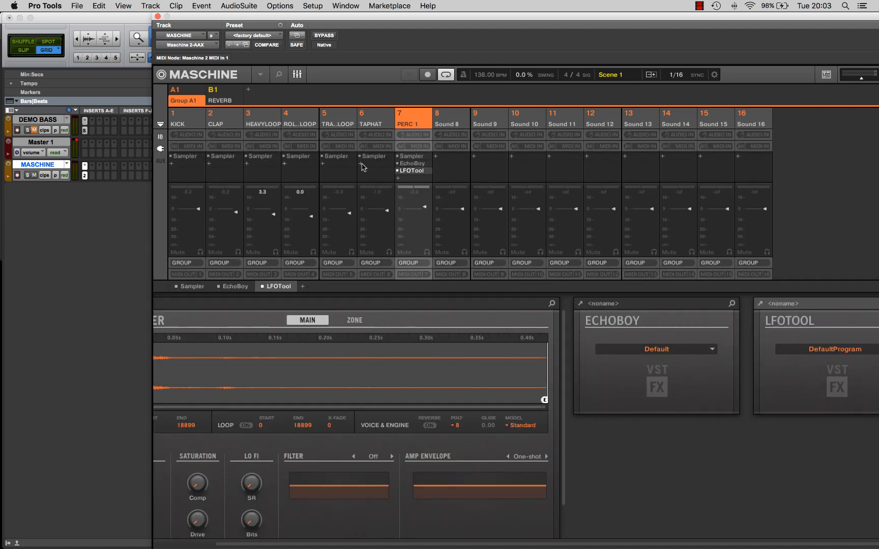
pyautogui.click(160, 162)
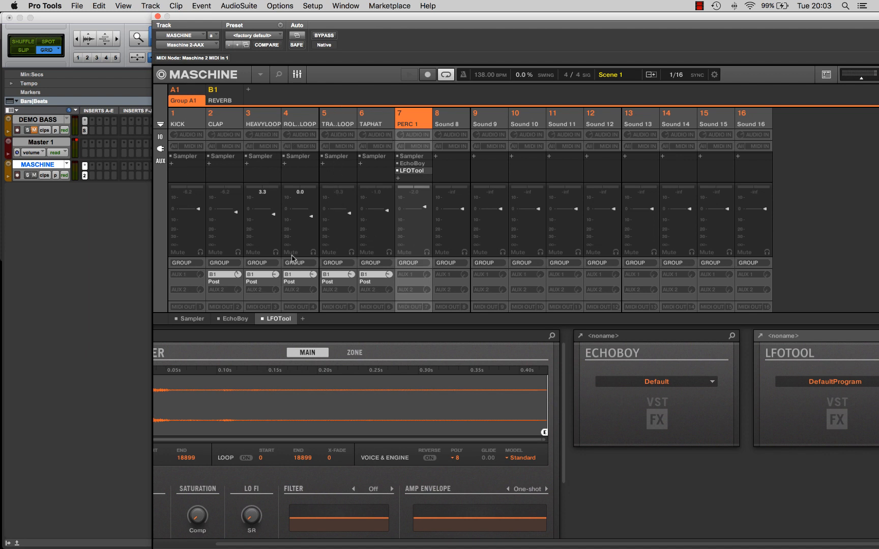
# - Play the full groove and route PERC 1's AUX 1 send to B1 - REVERB
pyautogui.press('space')
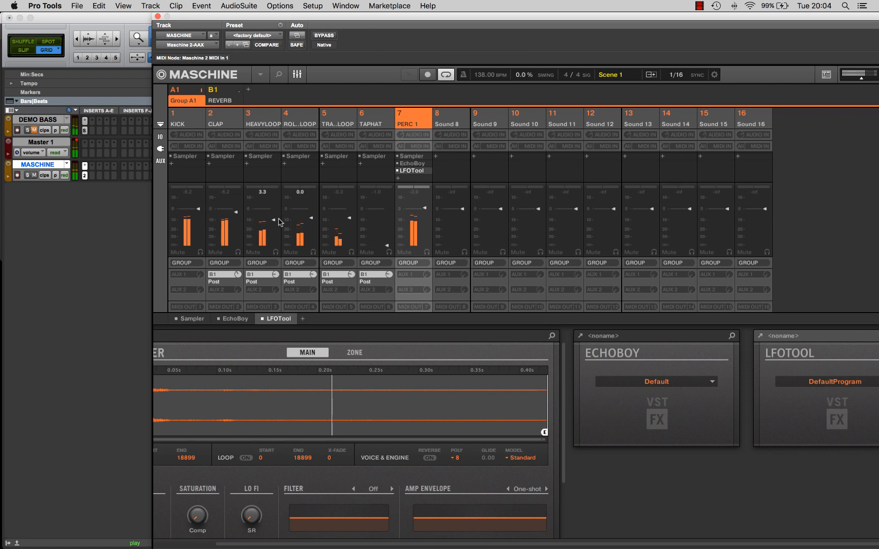
pyautogui.click(407, 275)
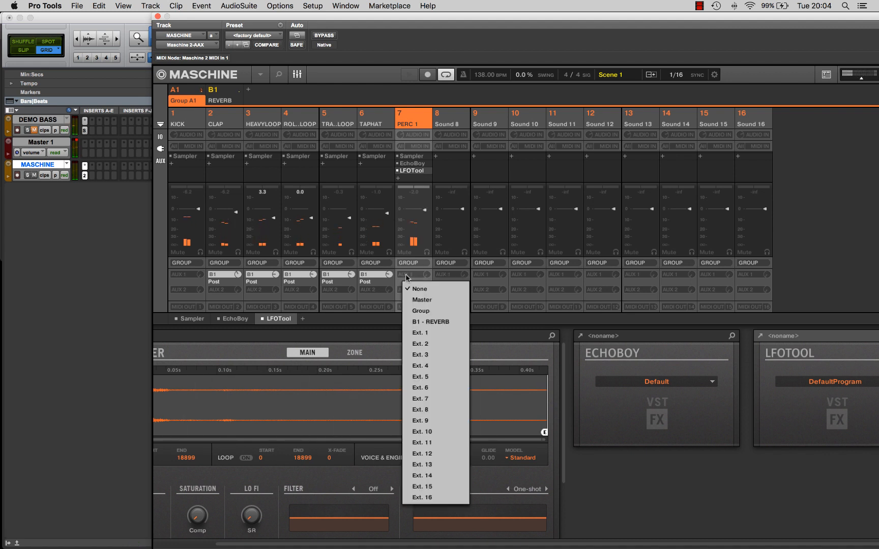
pyautogui.click(406, 279)
pyautogui.click(452, 277)
pyautogui.click(410, 279)
pyautogui.click(409, 278)
pyautogui.click(410, 277)
pyautogui.click(454, 278)
pyautogui.click(454, 279)
pyautogui.click(412, 278)
pyautogui.click(422, 323)
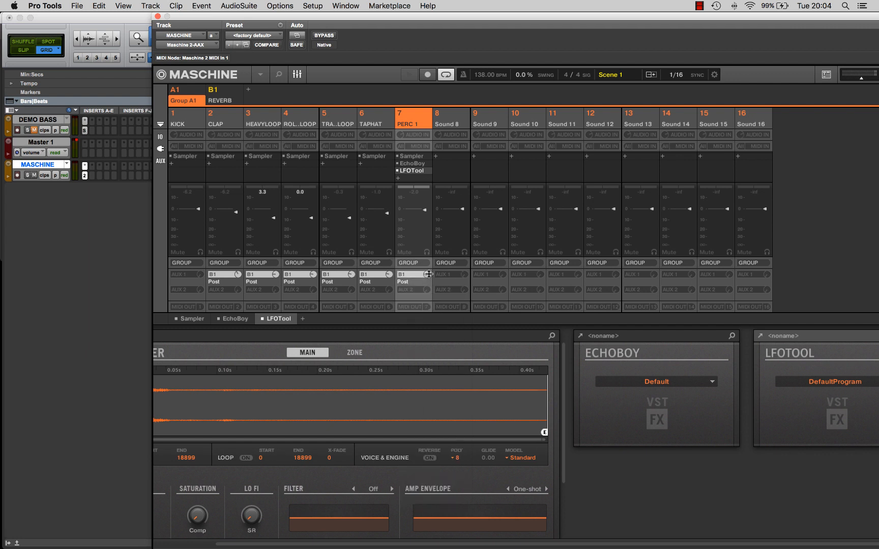
# - Play the full beat, and listen to the HEAVYLOOP and TAPHAT sounds soloed one at a time in the pattern view
pyautogui.press('space')
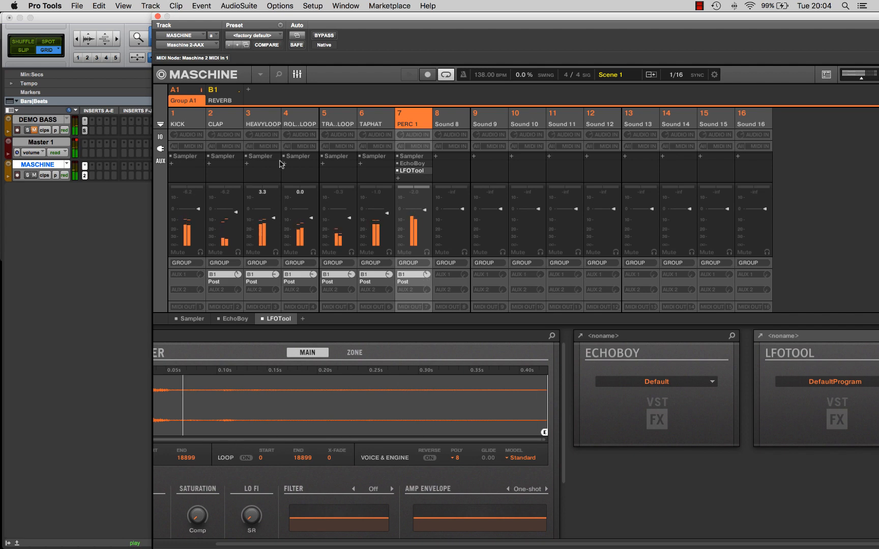
pyautogui.click(298, 75)
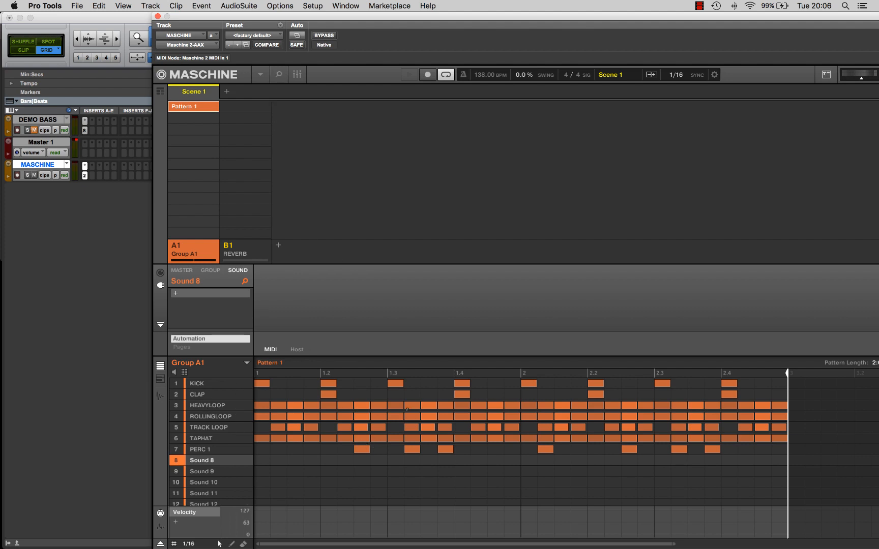
pyautogui.rightClick(177, 406)
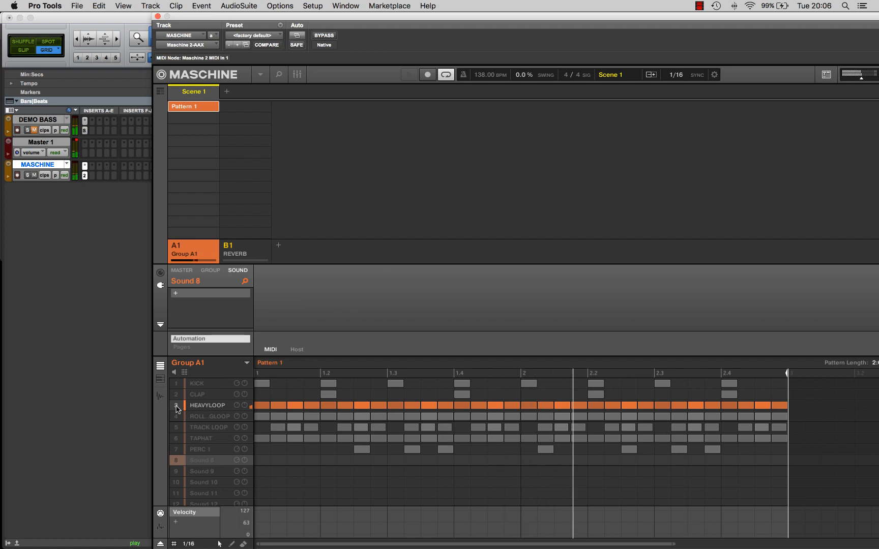
pyautogui.rightClick(176, 407)
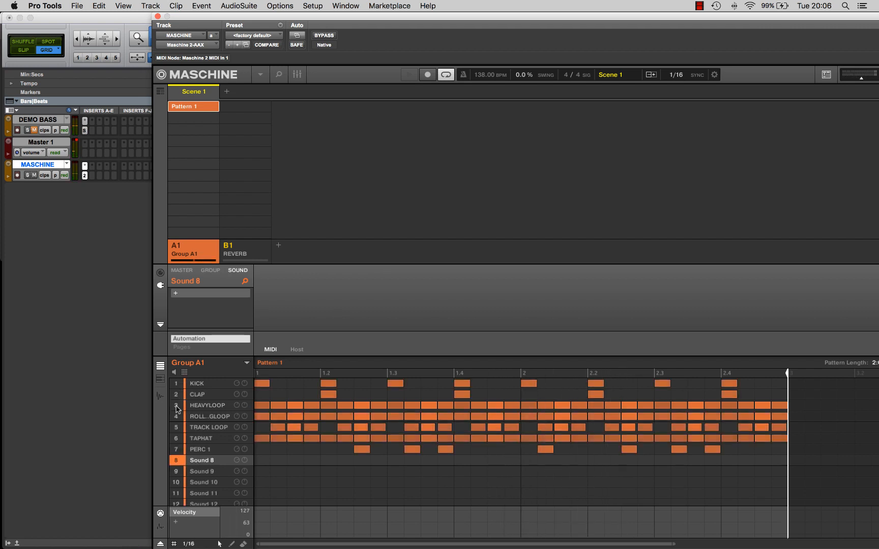
pyautogui.click(214, 439)
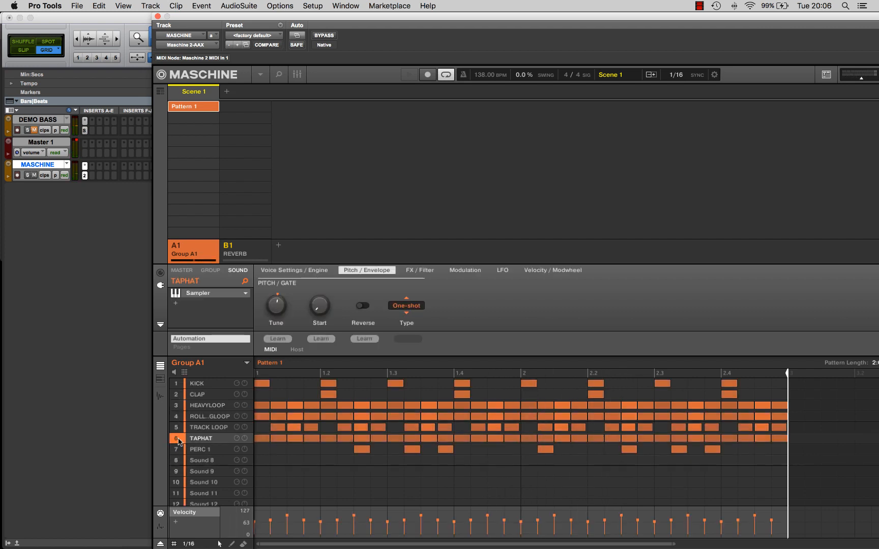
pyautogui.rightClick(178, 439)
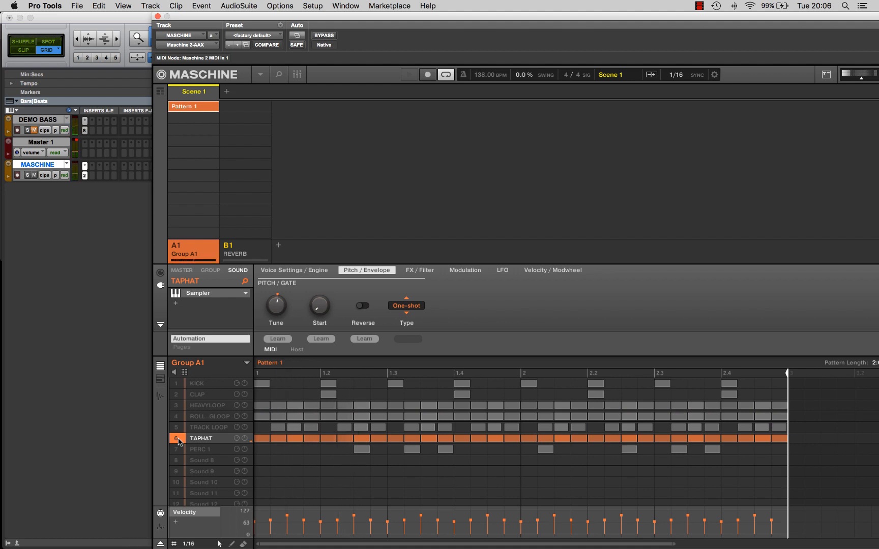
pyautogui.rightClick(178, 440)
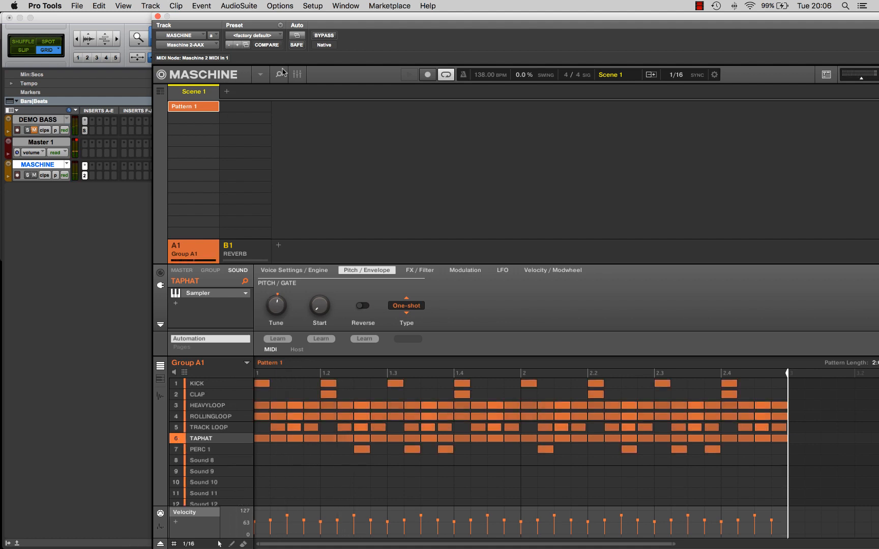
# - For empty Sound 8, browse to the DPTE Open Hats folder in Dark Parkinson Trance Essentials, Part 3 - Drum Hits
pyautogui.click(214, 460)
pyautogui.click(278, 75)
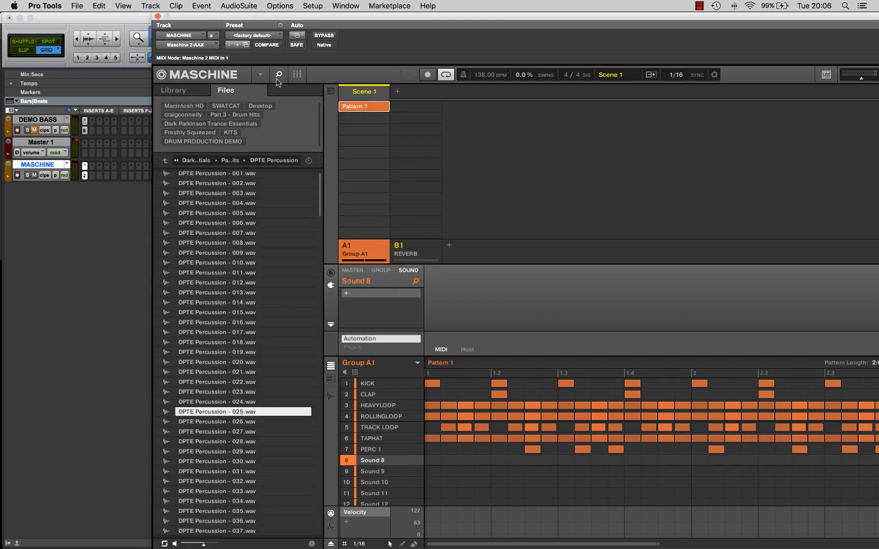
pyautogui.click(247, 125)
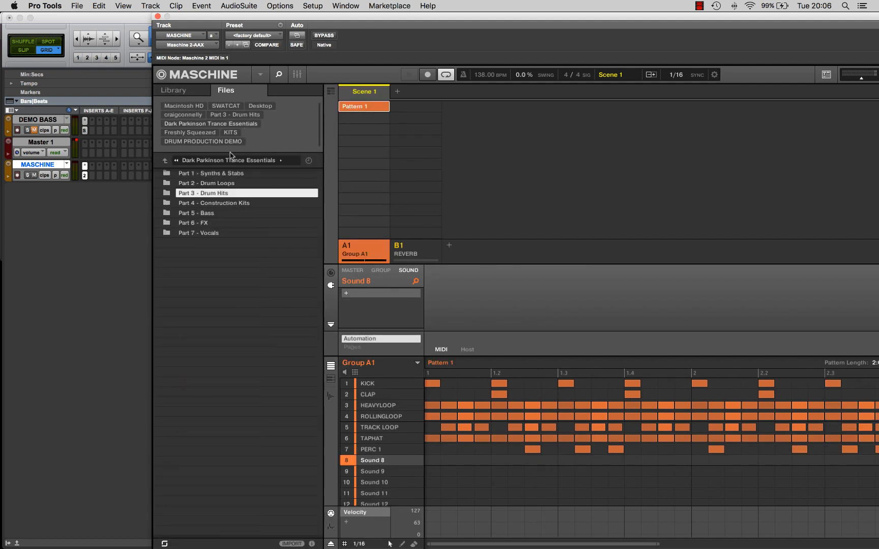
pyautogui.doubleClick(246, 193)
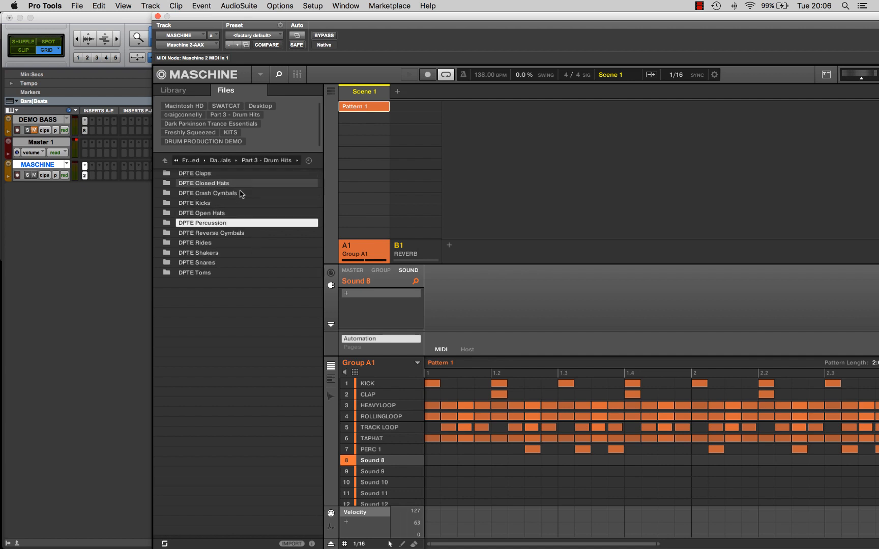
pyautogui.doubleClick(242, 214)
# - Audition the open hat samples one after another and load DPTE Open Hat - 024.wav into Sound 8
pyautogui.doubleClick(264, 174)
pyautogui.press('Down')
pyautogui.press('Down')
pyautogui.press('Down')
pyautogui.press('Down')
pyautogui.press('Down')
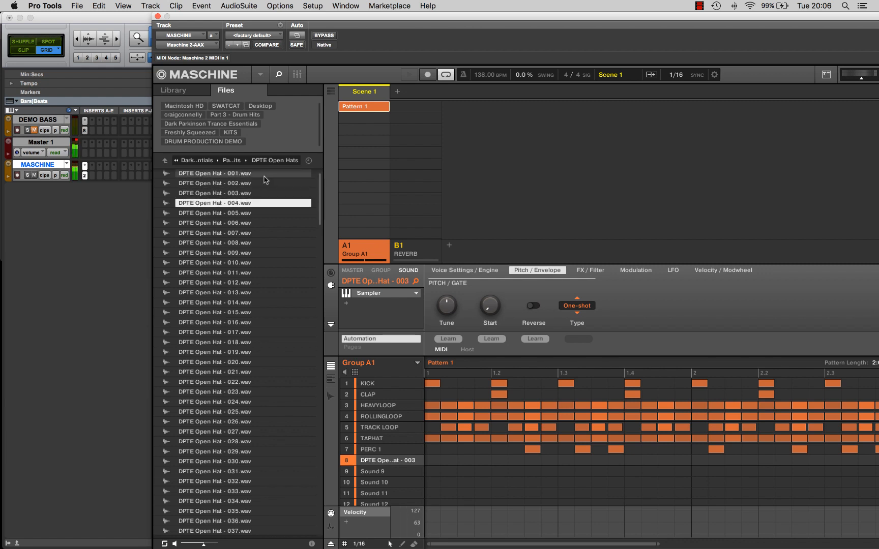
pyautogui.press('Down')
pyautogui.press('Down')
pyautogui.press('Down')
pyautogui.press('Down')
pyautogui.press('Down')
pyautogui.press('Down')
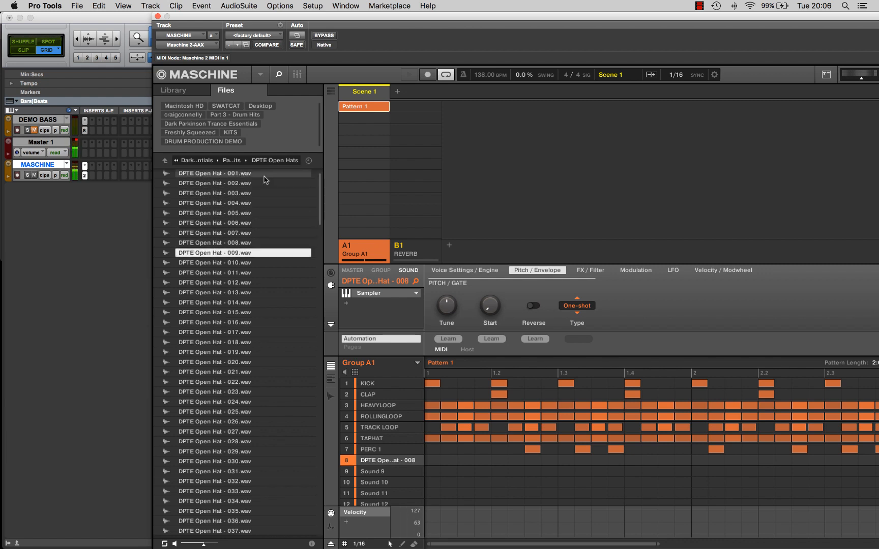
pyautogui.press('Down')
pyautogui.press('Down')
pyautogui.press('Down')
pyautogui.press('Down')
pyautogui.press('Down')
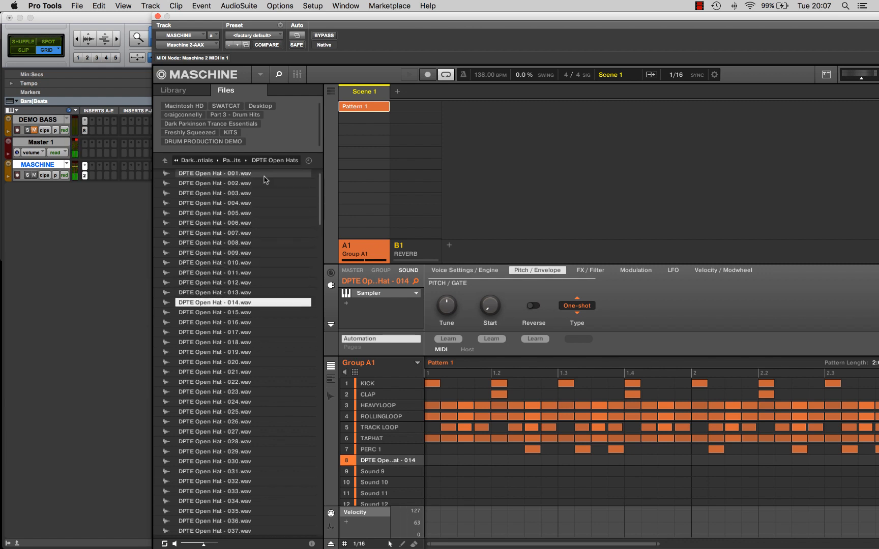
pyautogui.press('Down')
pyautogui.press('Down')
pyautogui.press('Down')
pyautogui.press('Down')
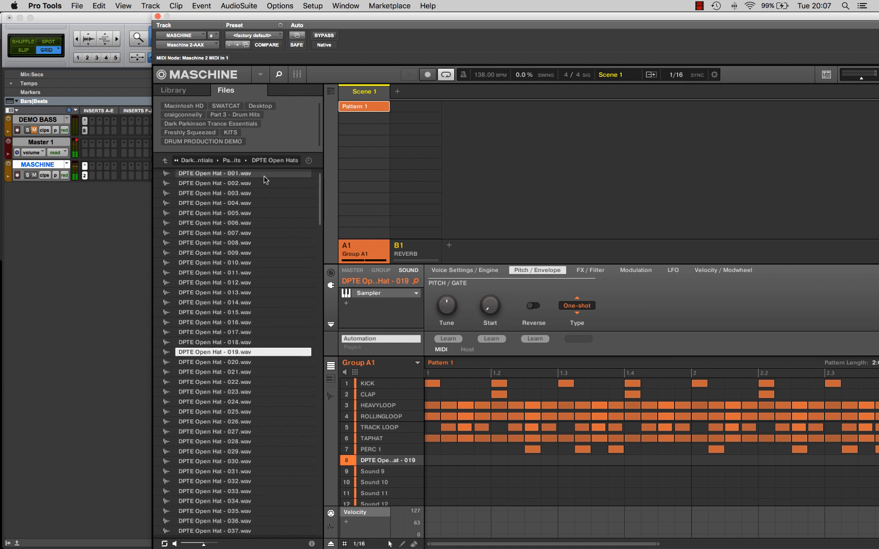
pyautogui.press('Down')
pyautogui.press('Down')
pyautogui.press('Down')
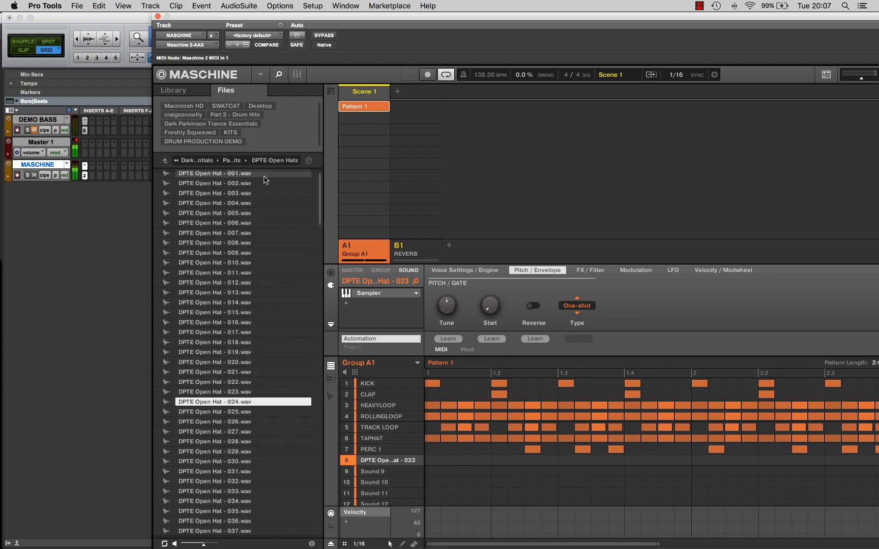
pyautogui.press('Down')
pyautogui.press('Up')
pyautogui.press('Up')
pyautogui.press('Down')
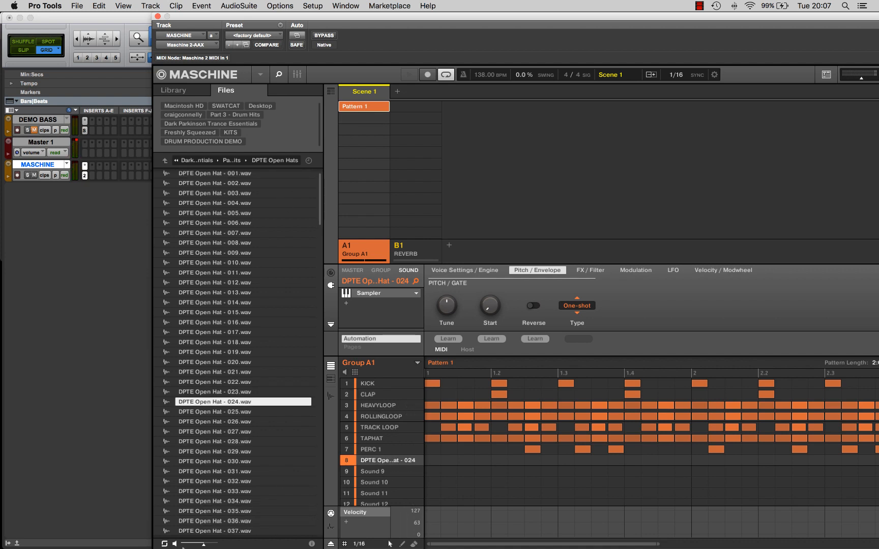
# - Close the sample browser and rename Sound 8 to OPEN HAT
pyautogui.click(280, 75)
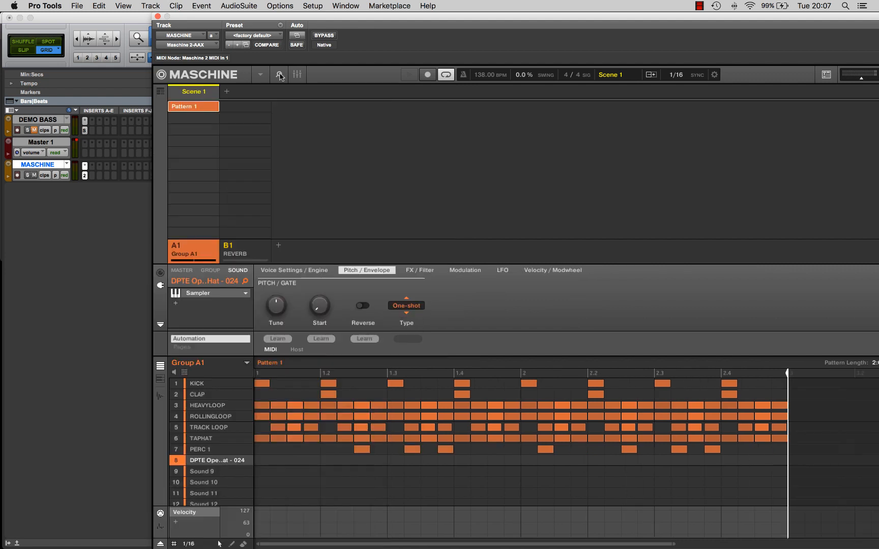
pyautogui.rightClick(217, 461)
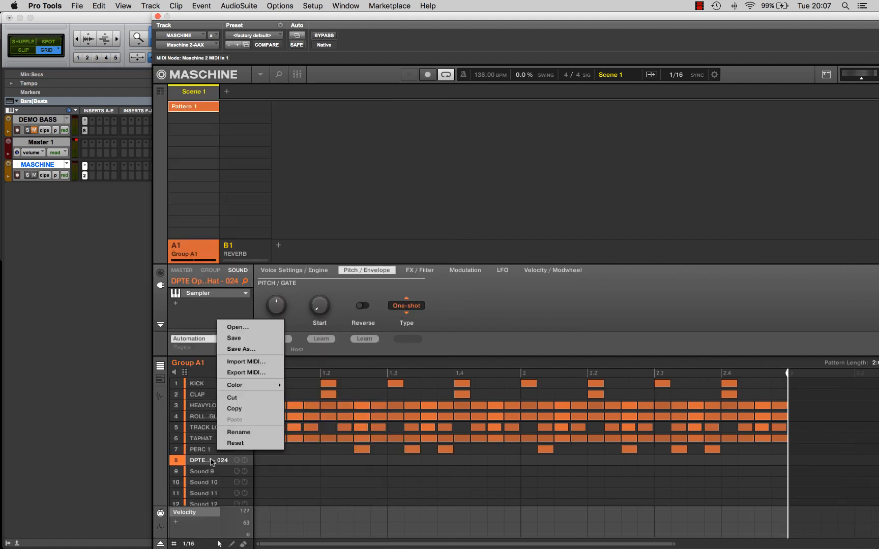
pyautogui.click(242, 432)
pyautogui.write('OPEN')
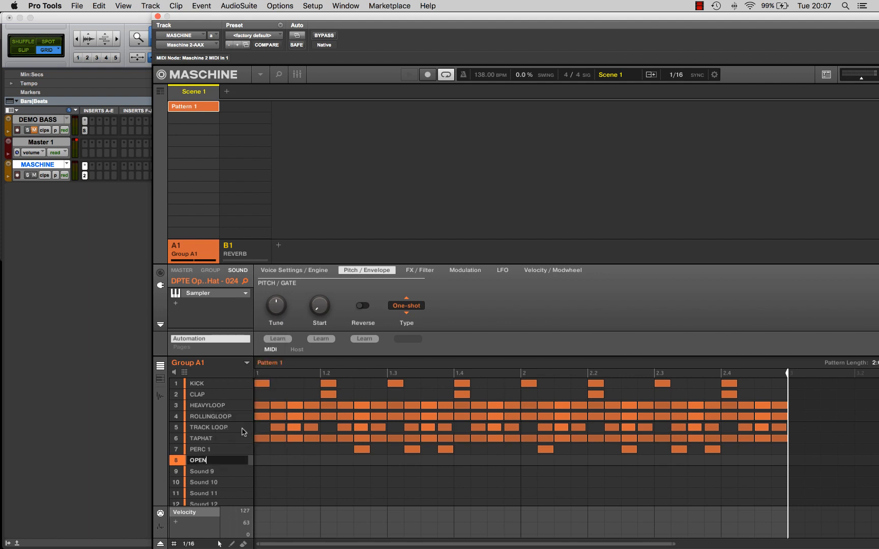
pyautogui.write(' HAT')
pyautogui.press('Return')
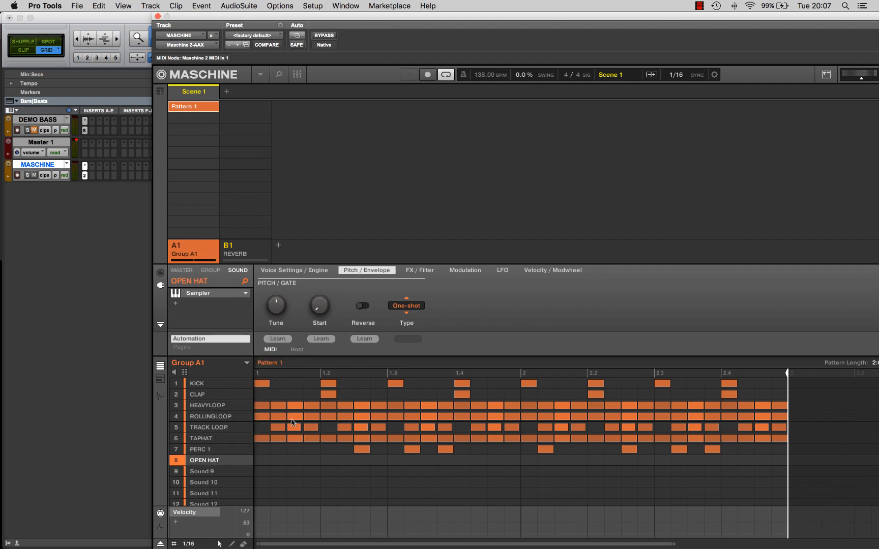
# - Add OPEN HAT notes on the offbeat, the third sixteenth of every beat, across the two-bar pattern
pyautogui.click(298, 461)
pyautogui.click(362, 460)
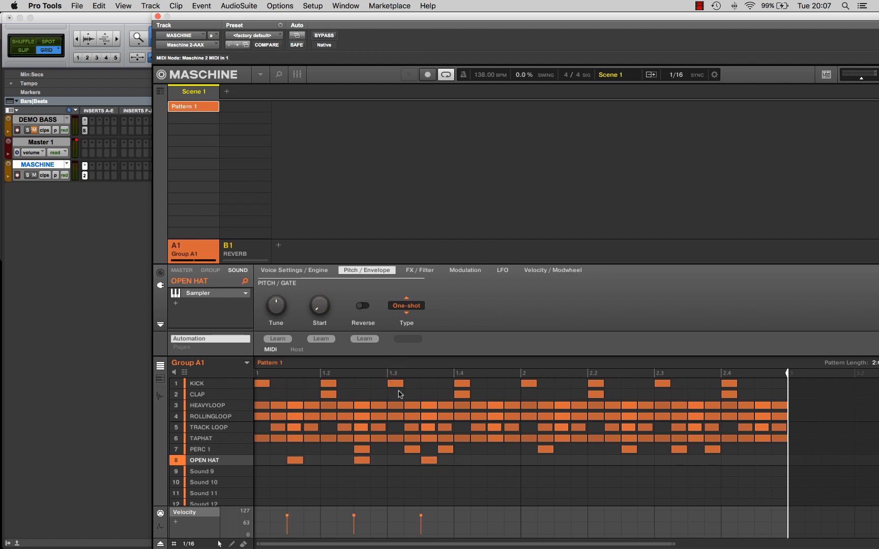
pyautogui.click(562, 461)
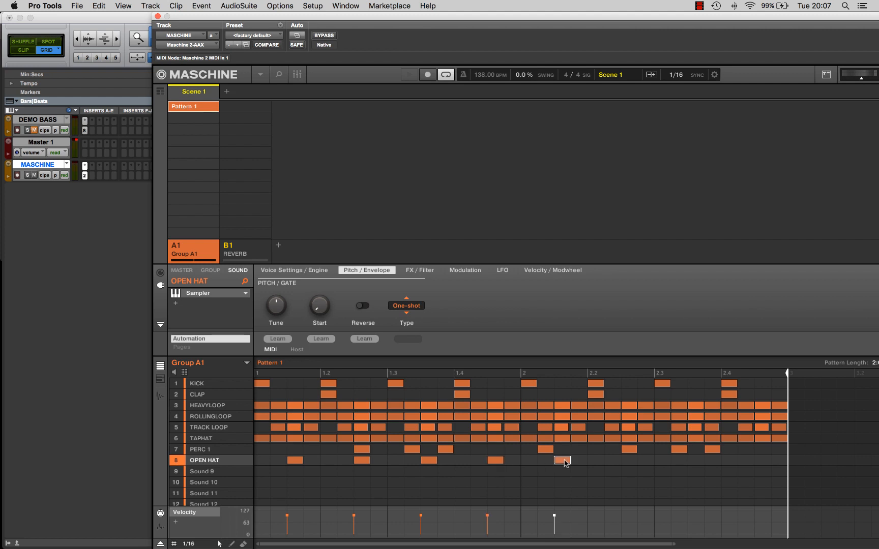
pyautogui.click(629, 461)
pyautogui.click(762, 461)
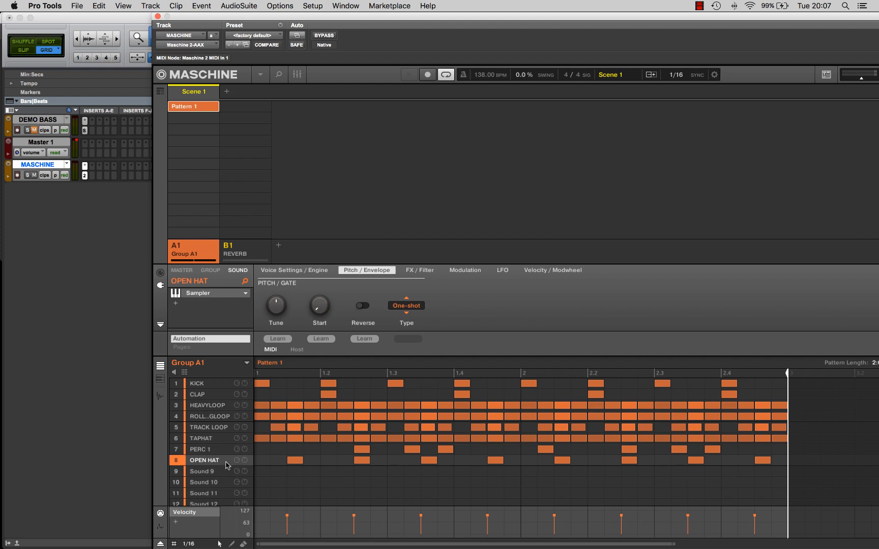
# - During playback in the mixer, lower the OPEN HAT level slightly and route its first aux send to B1 - REVERB
pyautogui.click(298, 74)
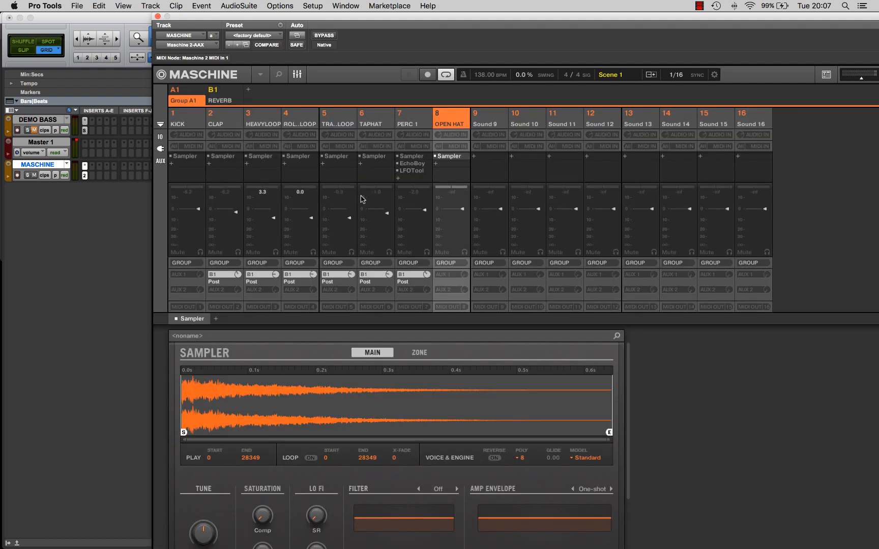
pyautogui.press('space')
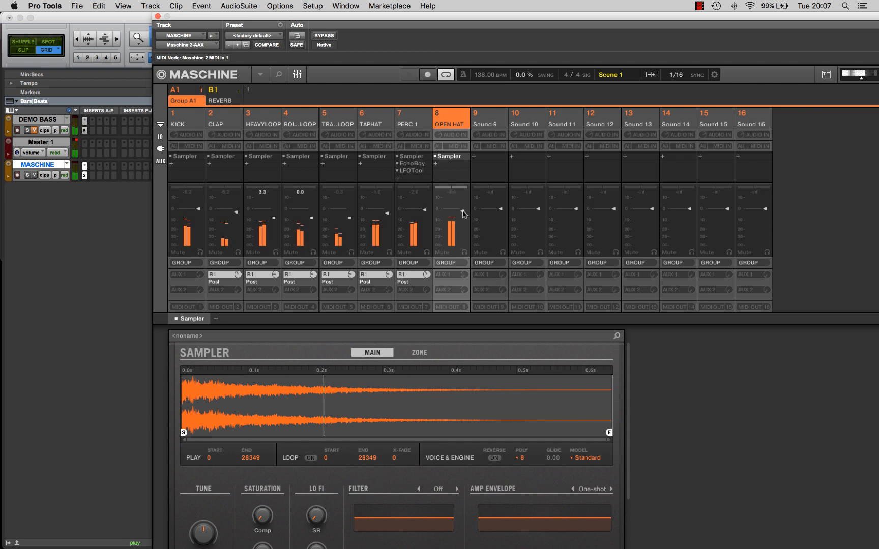
pyautogui.moveTo(464, 211)
pyautogui.mouseDown()
pyautogui.moveTo(462, 226)
pyautogui.moveTo(465, 213)
pyautogui.mouseUp()
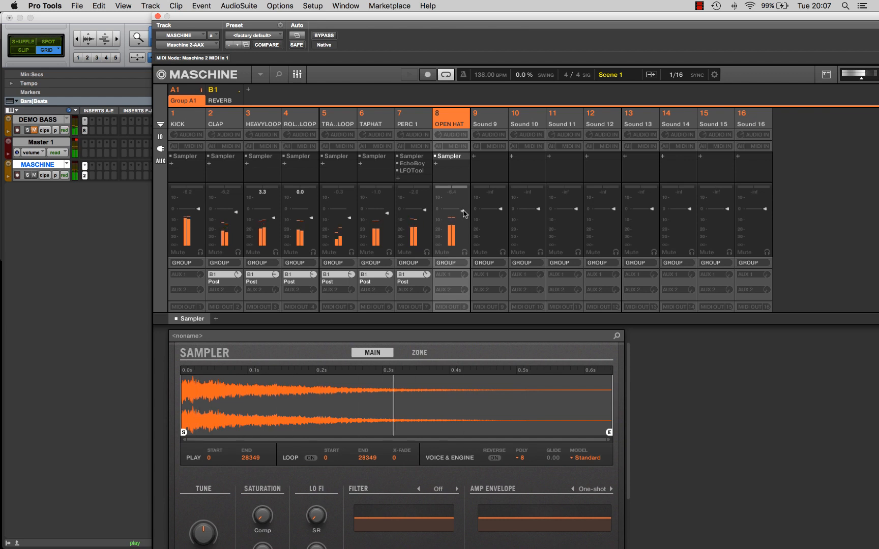
pyautogui.click(455, 275)
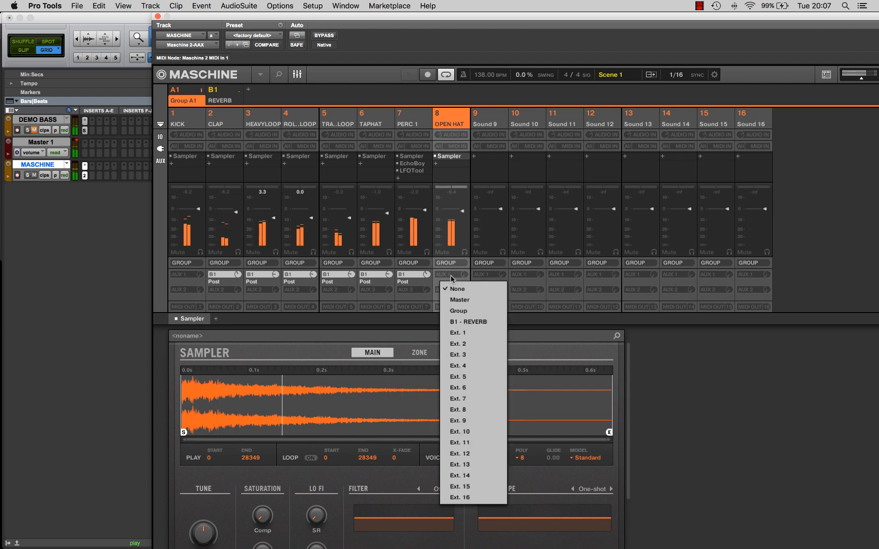
pyautogui.click(460, 324)
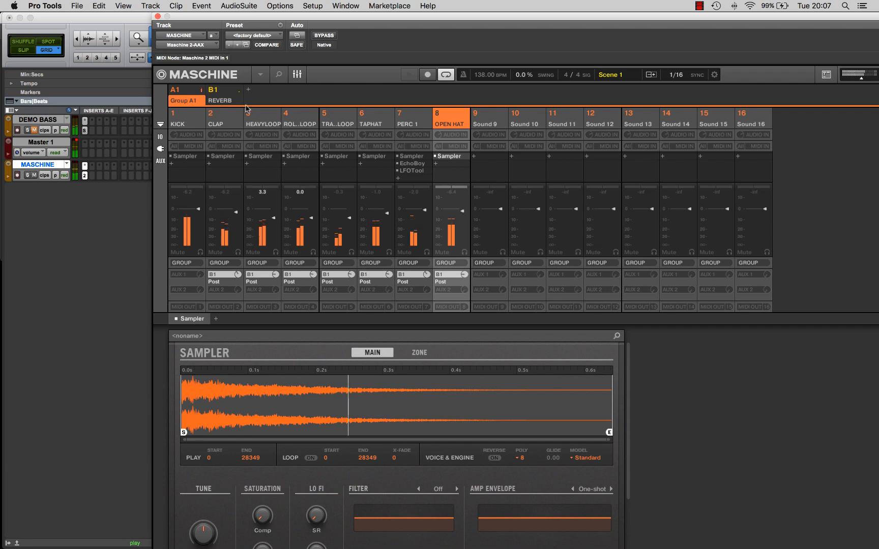
# - Back in the pattern view, compare OPEN HAT soloed and in the mix, and raise its tuning slightly
pyautogui.click(297, 75)
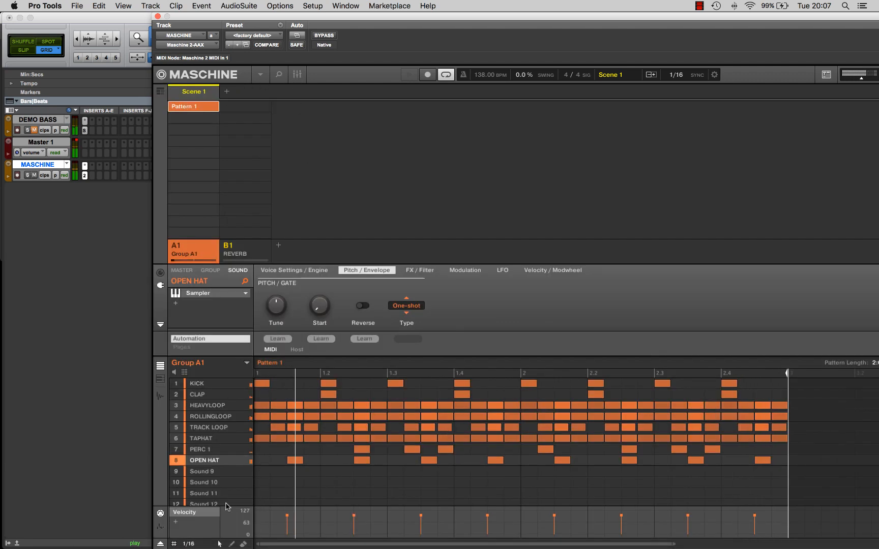
pyautogui.rightClick(177, 461)
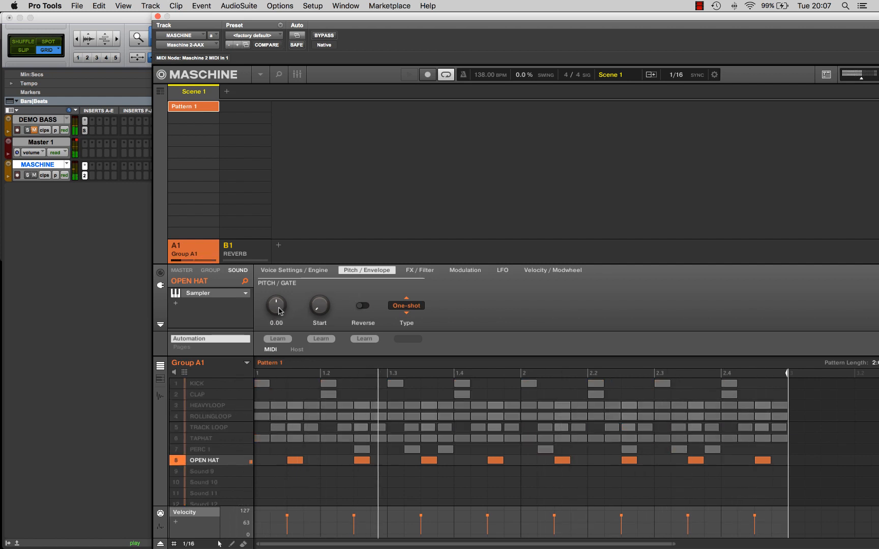
pyautogui.rightClick(178, 461)
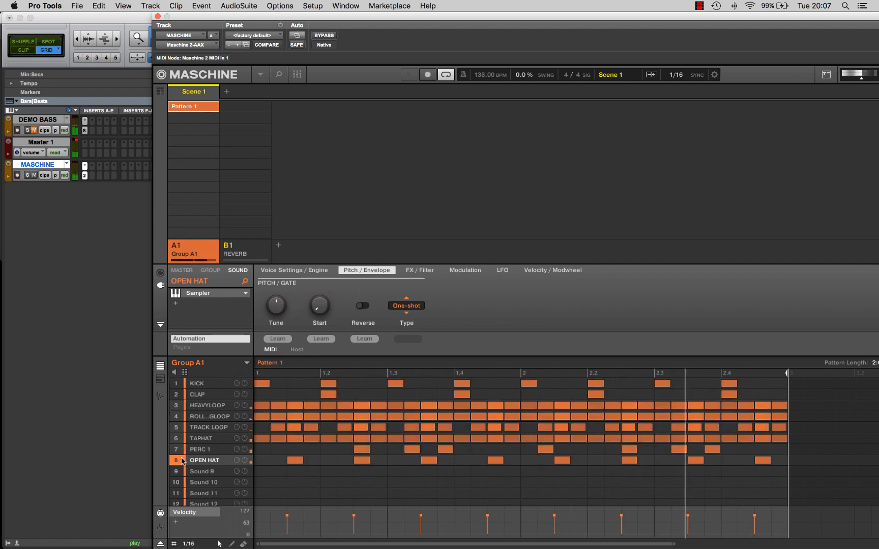
pyautogui.moveTo(275, 306); pyautogui.dragTo(275, 304)
# - Set OPEN HAT's envelope type to ADSR, lengthen its decay and release, reduce its sustain, and compare it soloed and in the mix
pyautogui.click(407, 306)
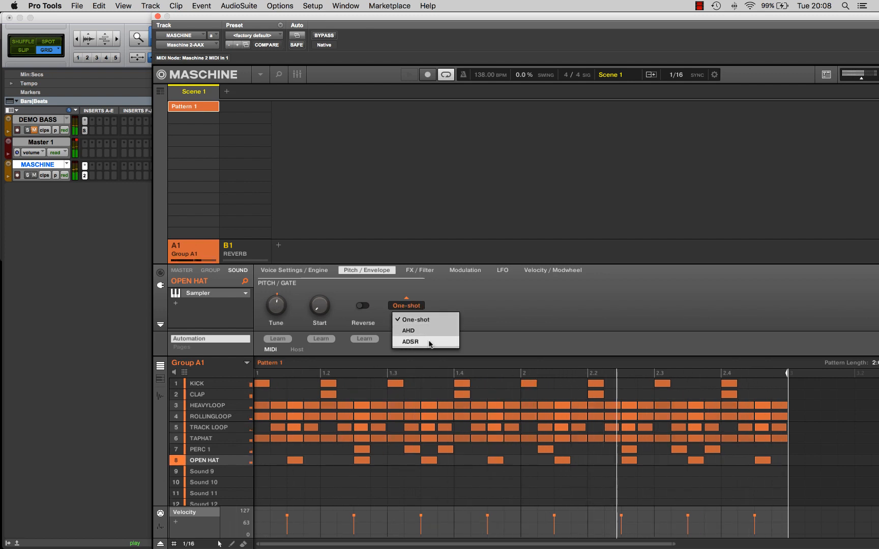
pyautogui.click(429, 342)
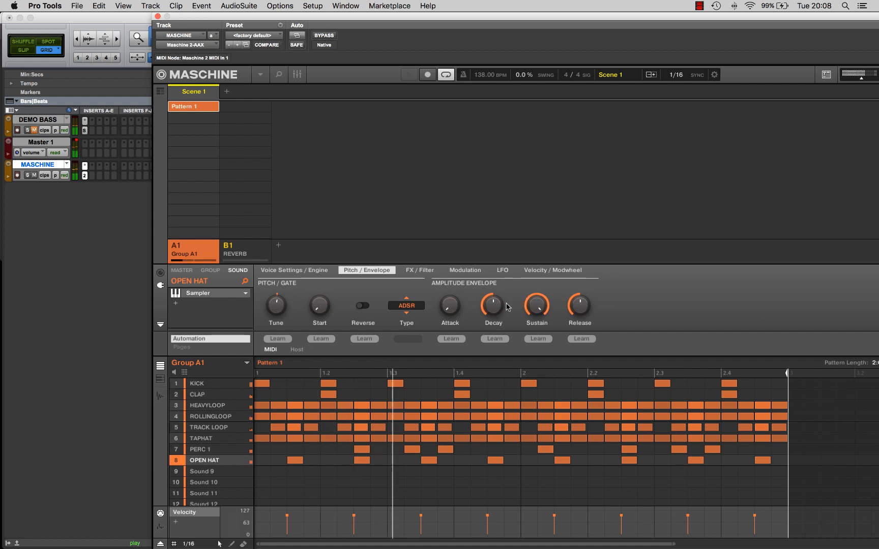
pyautogui.moveTo(538, 305); pyautogui.dragTo(535, 303)
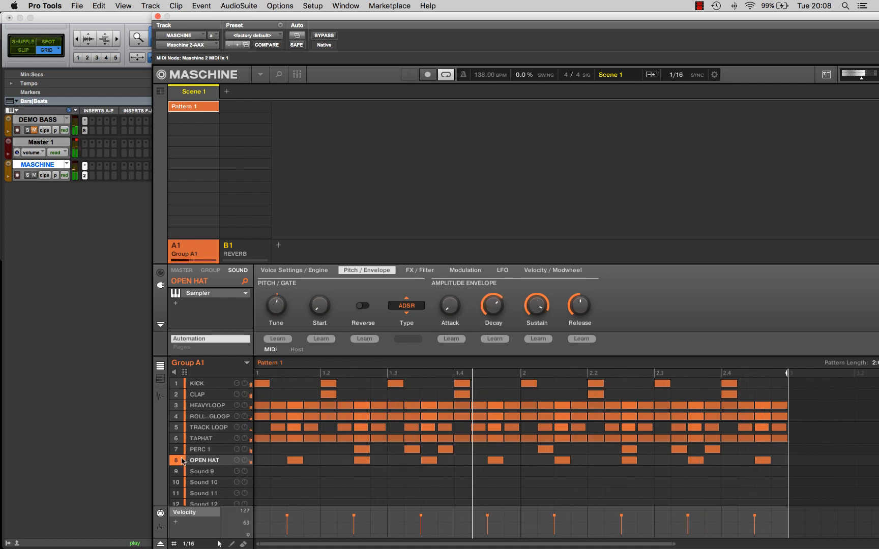
pyautogui.moveTo(536, 305); pyautogui.dragTo(533, 305)
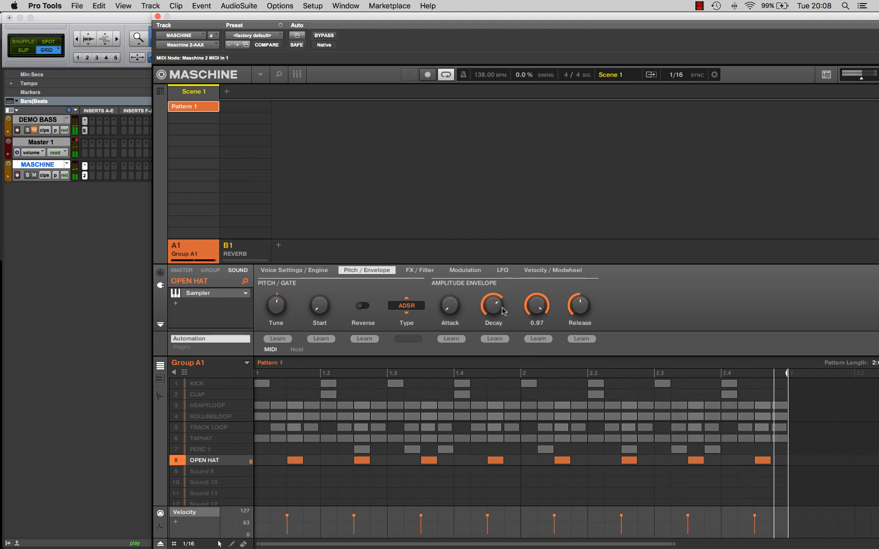
pyautogui.moveTo(578, 306); pyautogui.dragTo(496, 305)
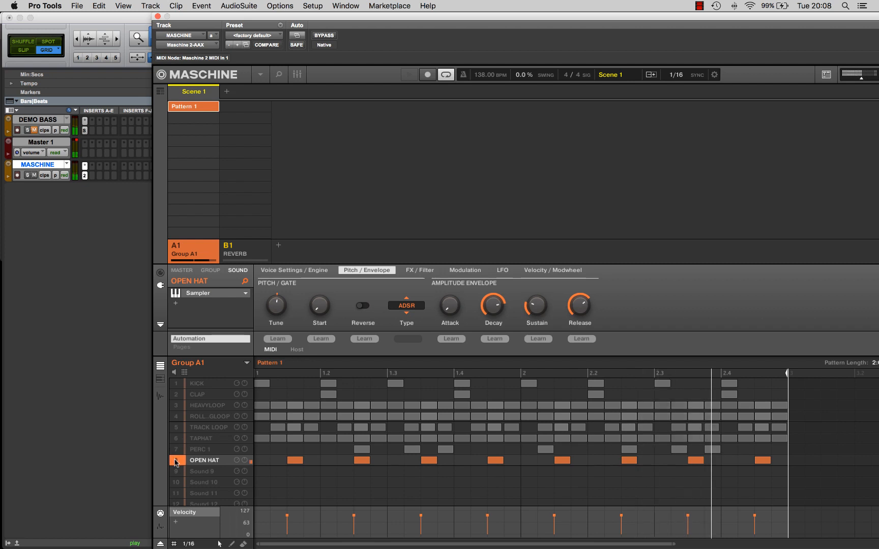
pyautogui.click(244, 458)
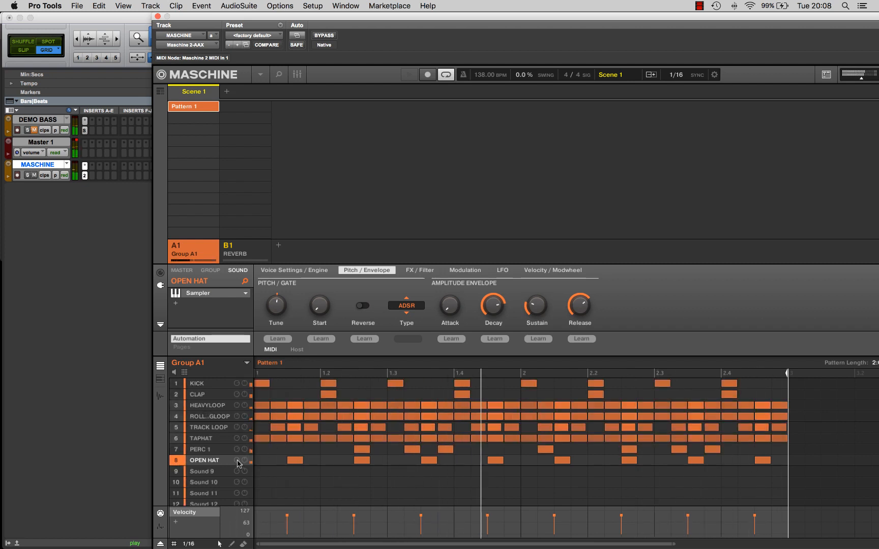
# - Check the OPEN HAT level against the other drums in the mixer, close the plug-in window and stop playback
pyautogui.click(297, 74)
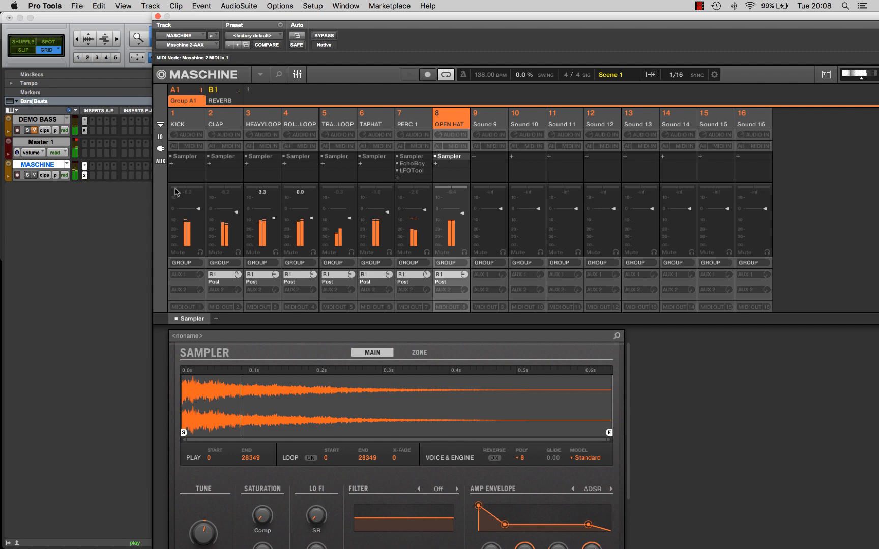
pyautogui.click(158, 16)
pyautogui.press('space')
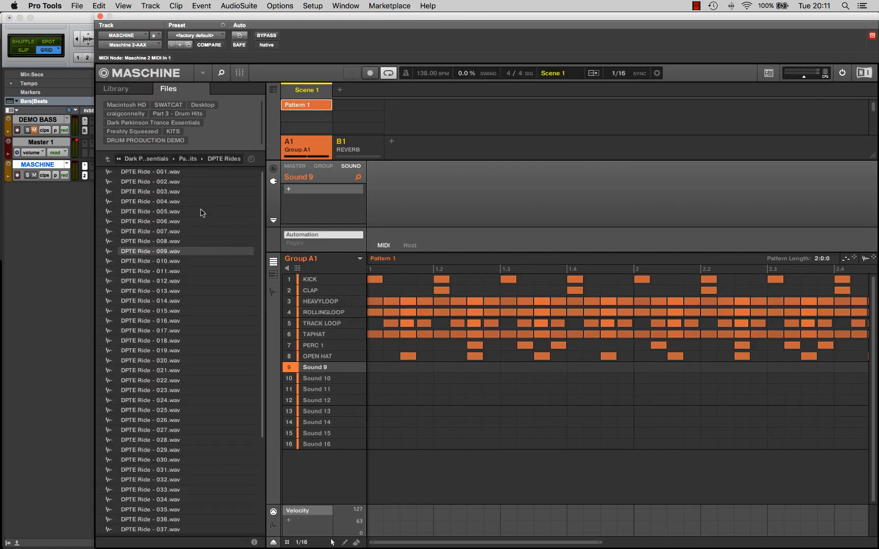
# - Audition samples 001 to 010 in the DPTE Rides folder on Sound 9
pyautogui.click(221, 73)
pyautogui.click(220, 72)
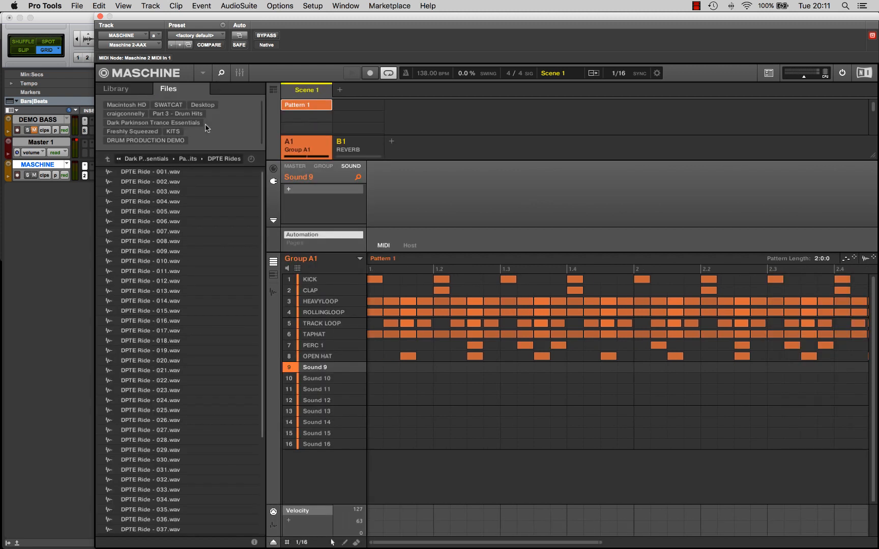
pyautogui.click(200, 172)
pyautogui.press('Down')
pyautogui.press('Down')
pyautogui.press('Down')
pyautogui.press('Down')
pyautogui.press('Down')
pyautogui.press('Down')
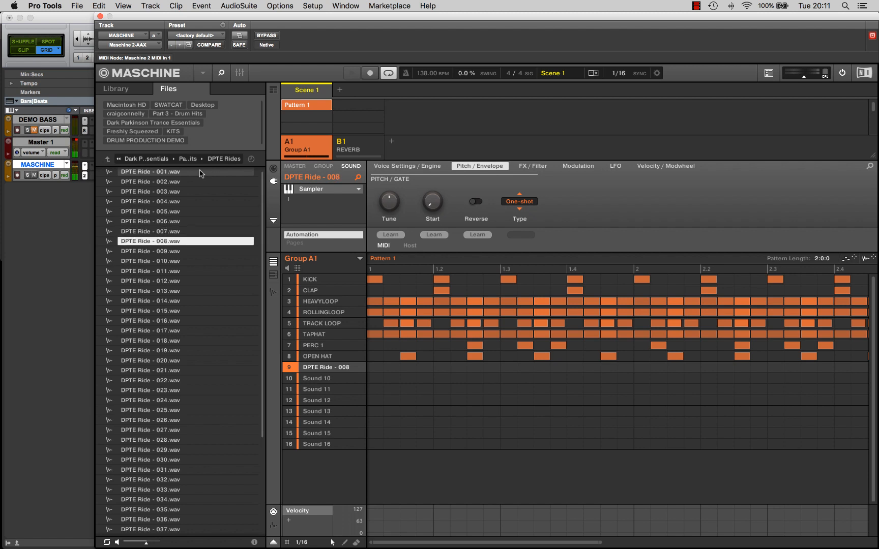
pyautogui.press('Down')
pyautogui.press('Down')
pyautogui.press('Down')
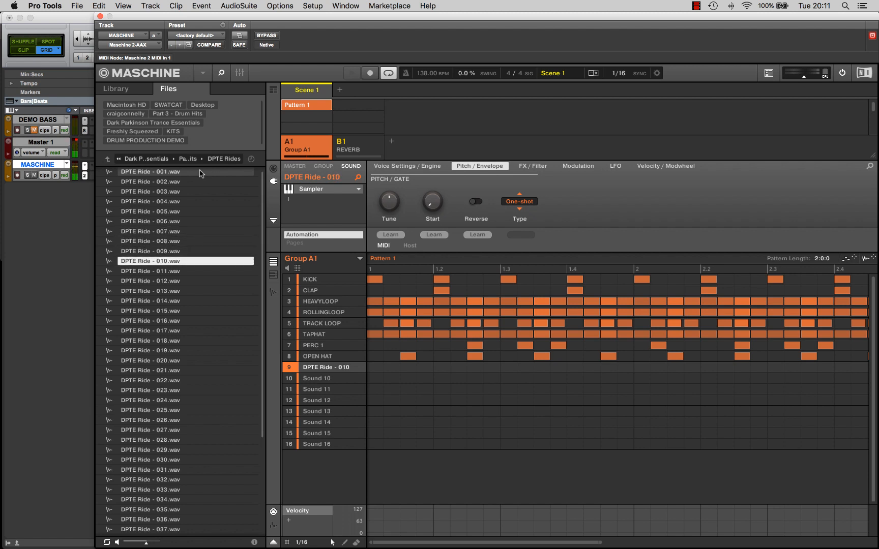
pyautogui.click(201, 173)
pyautogui.press('Down')
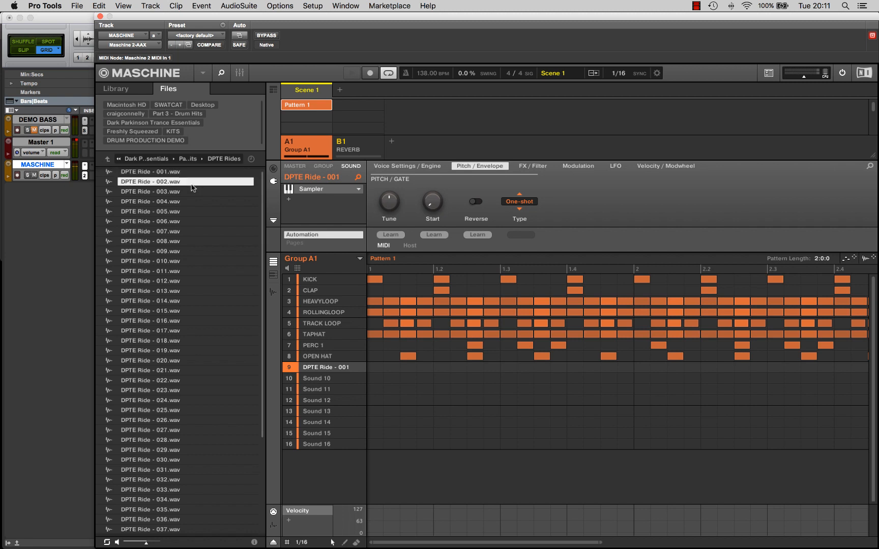
# - Compare more ride samples up to DPTE Ride - 016, load DPTE Ride - 011.wav into Sound 9, and close the sample browser
pyautogui.click(202, 251)
pyautogui.press('Down')
pyautogui.press('Down')
pyautogui.press('Down')
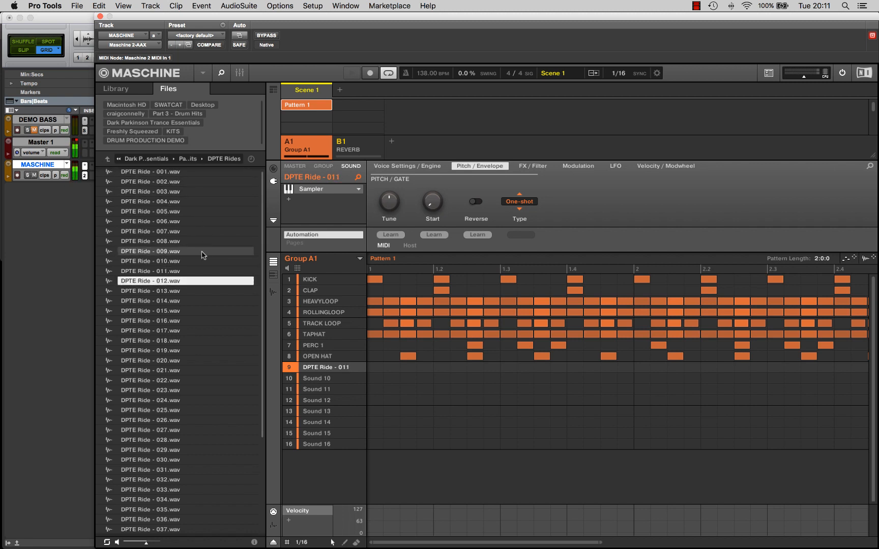
pyautogui.press('Up')
pyautogui.press('Down')
pyautogui.press('Down')
pyautogui.press('Down')
pyautogui.press('Down')
pyautogui.press('Down')
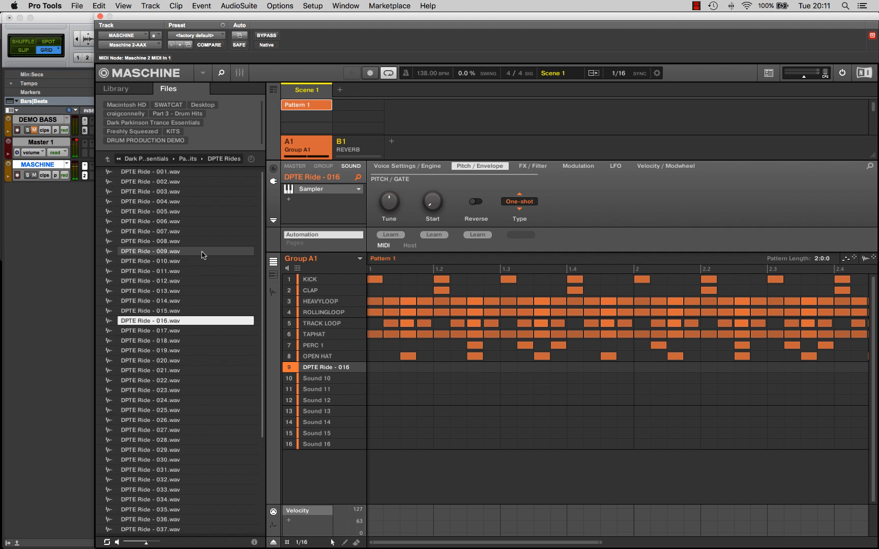
pyautogui.click(199, 271)
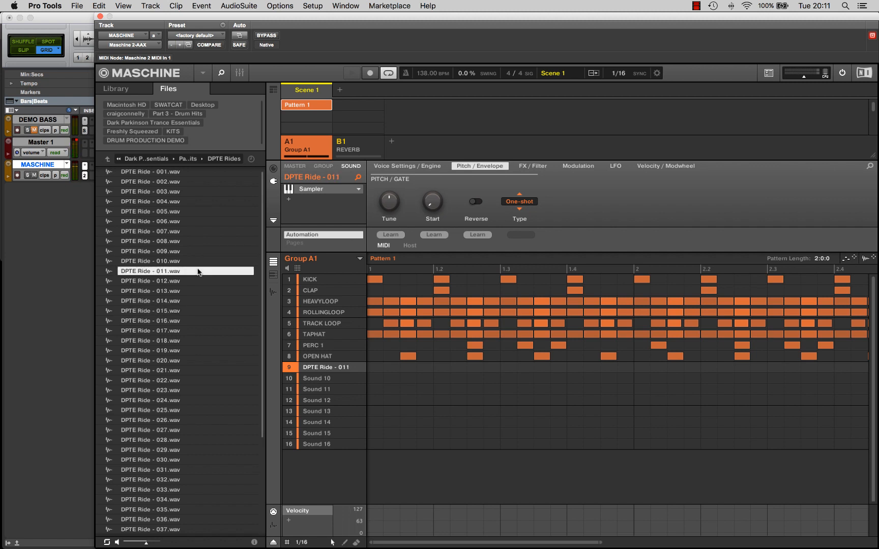
pyautogui.click(222, 75)
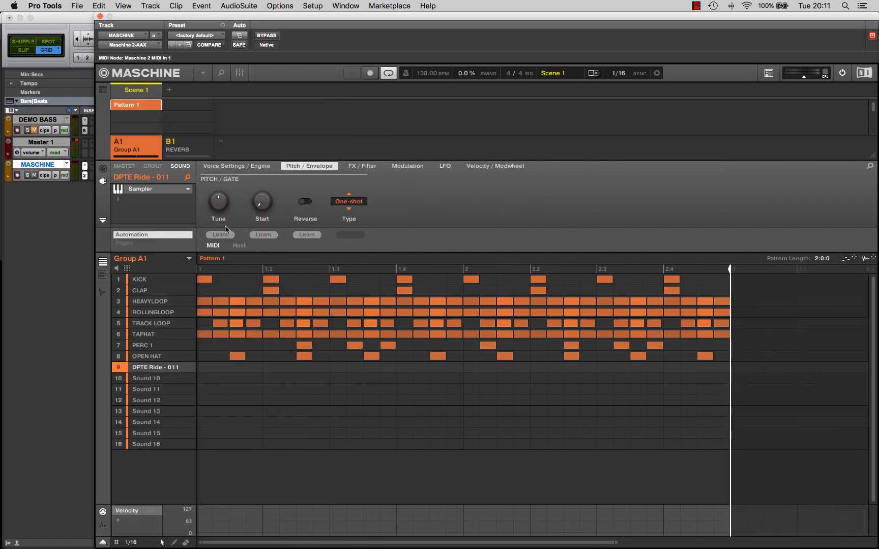
# - Copy all OPEN HAT notes to the same positions on the ninth sound's row and rename that sound RIDE
pyautogui.moveTo(209, 351); pyautogui.dragTo(703, 385)
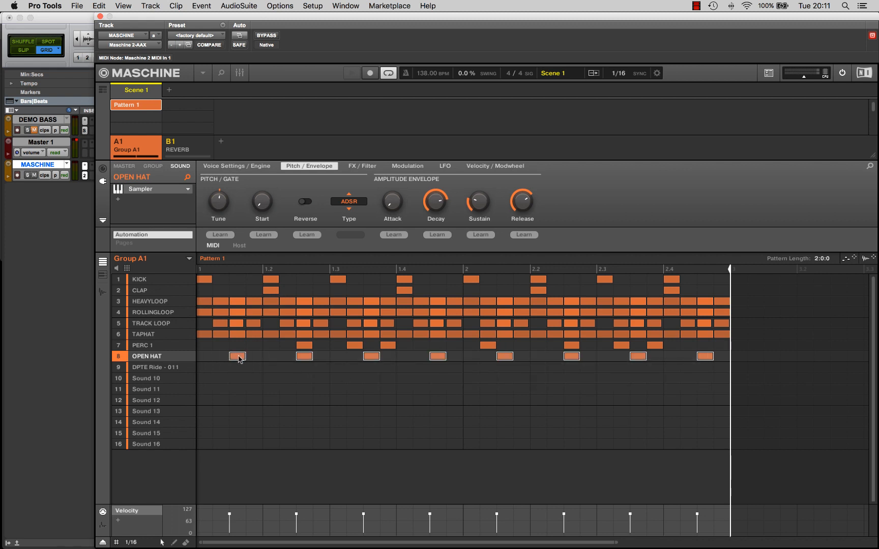
pyautogui.moveTo(239, 364); pyautogui.dragTo(239, 365)
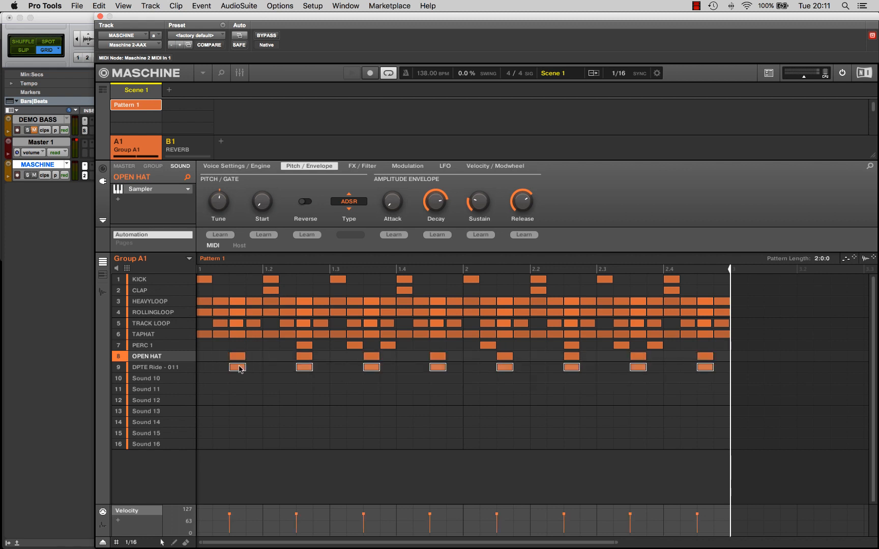
pyautogui.click(161, 367)
pyautogui.rightClick(160, 367)
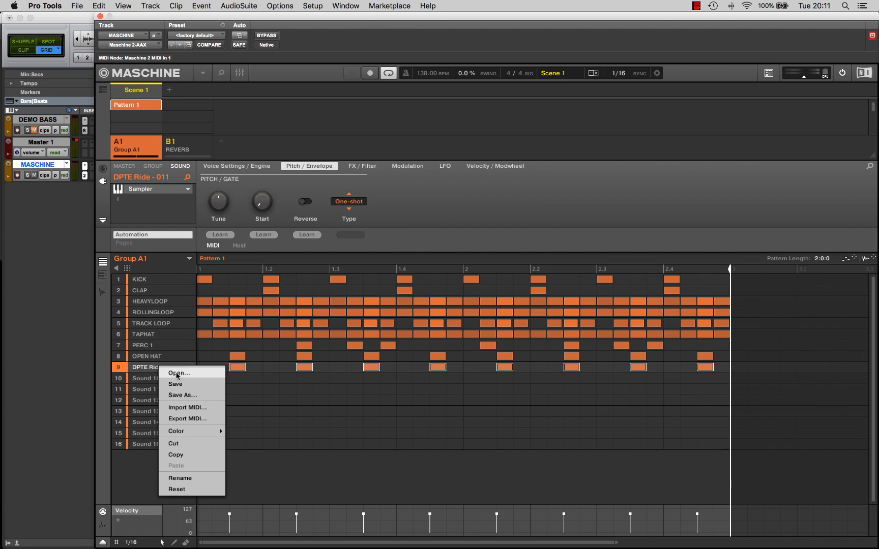
pyautogui.click(194, 480)
pyautogui.write('RIDE')
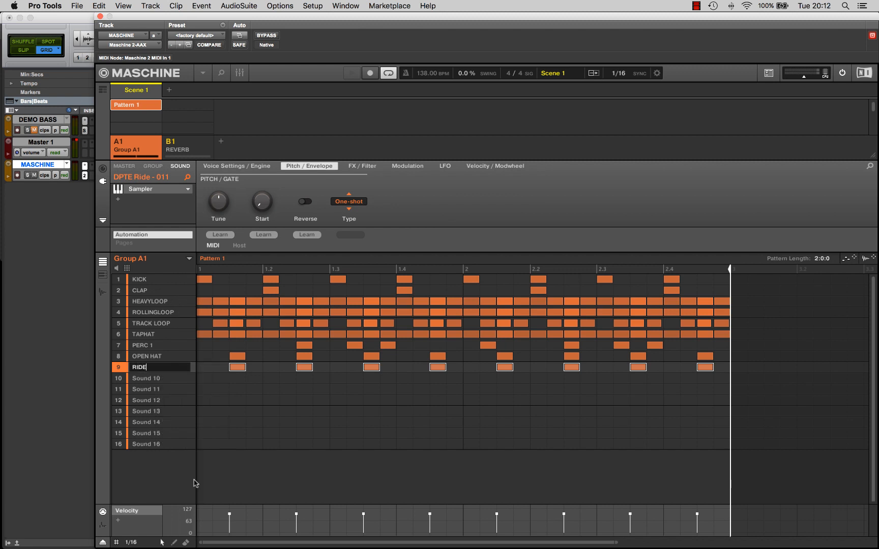
pyautogui.press('Return')
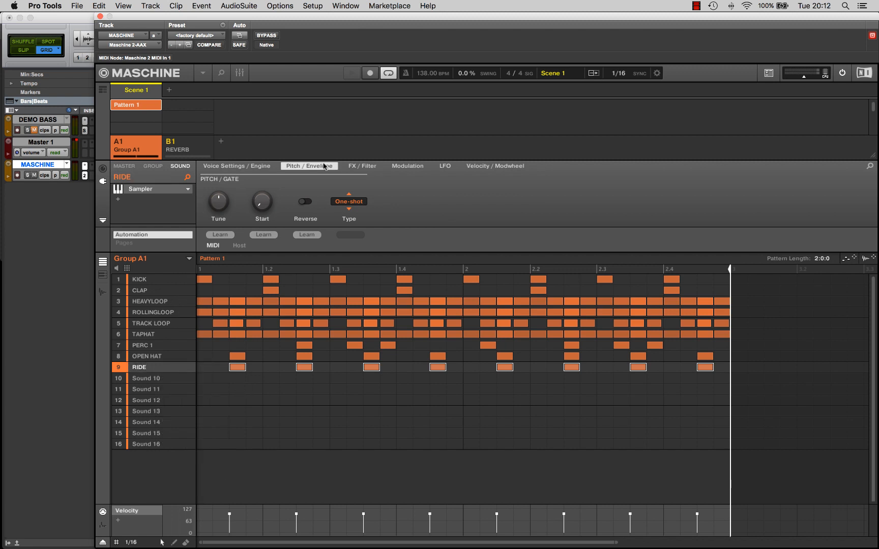
# - During playback in the mixer, lower the RIDE level so it sits beneath the OPEN HAT
pyautogui.click(239, 74)
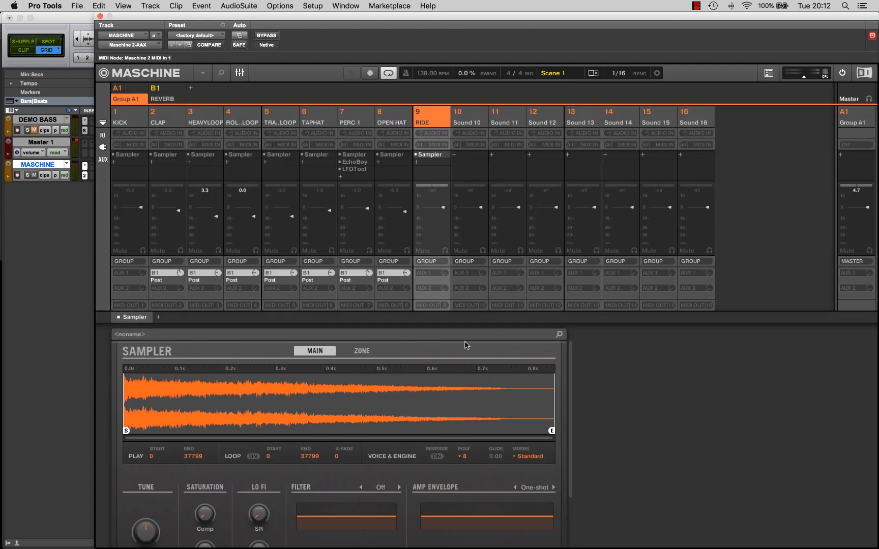
pyautogui.press('space')
pyautogui.moveTo(443, 207); pyautogui.dragTo(443, 239)
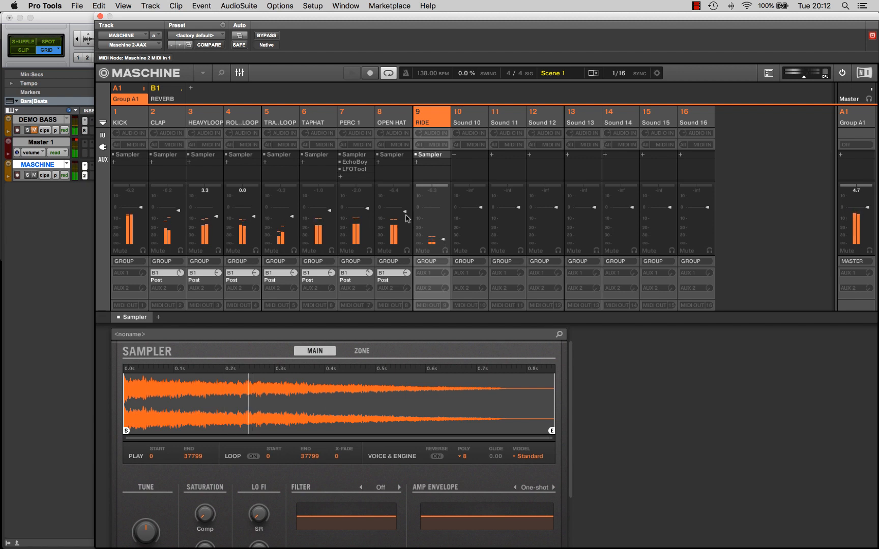
pyautogui.moveTo(443, 239); pyautogui.dragTo(444, 222)
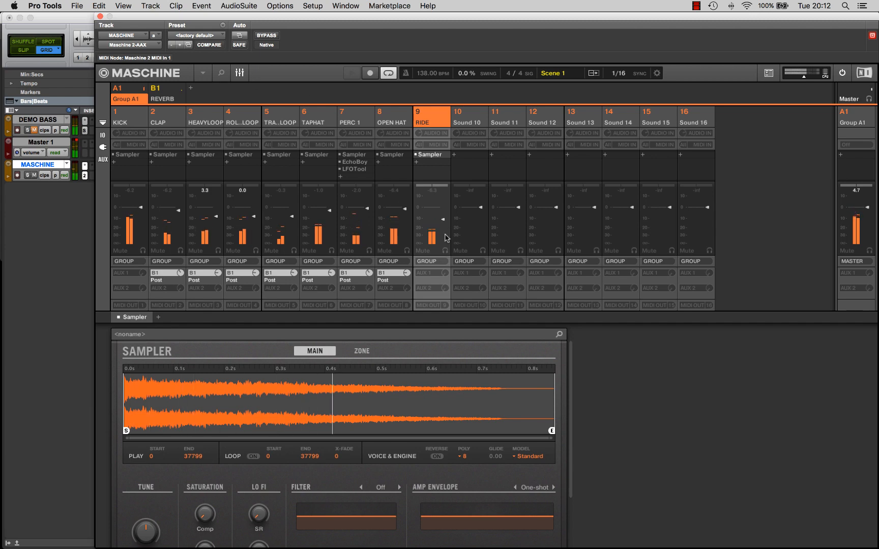
# - Back in the pattern view, raise RIDE's tuning slightly and deselect its notes
pyautogui.click(240, 72)
pyautogui.moveTo(217, 203)
pyautogui.moveTo(217, 203); pyautogui.dragTo(217, 203)
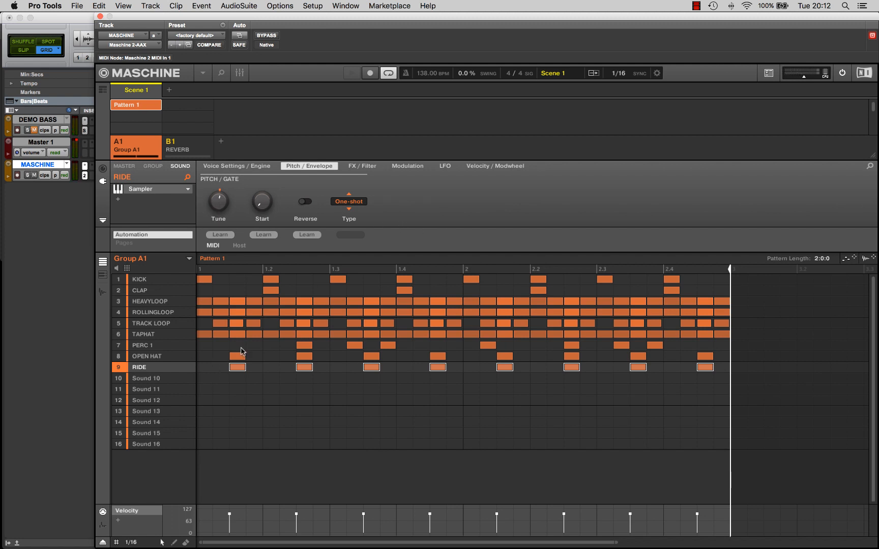
pyautogui.click(321, 390)
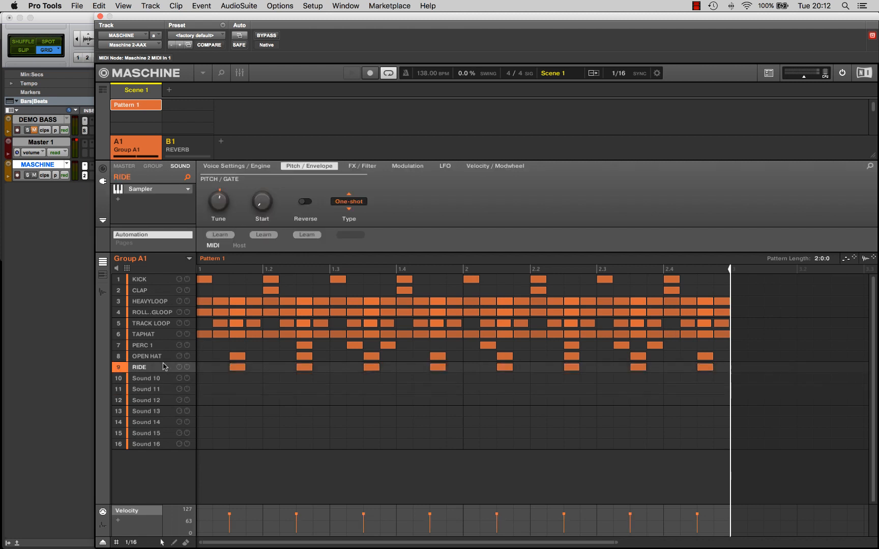
# - In the mixer, route RIDE's first aux send to B1 - REVERB
pyautogui.click(238, 75)
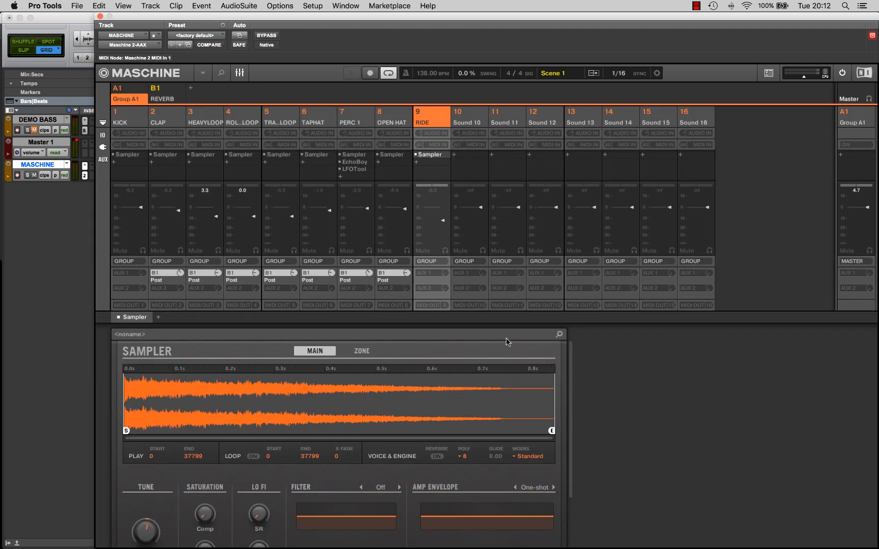
pyautogui.click(436, 273)
pyautogui.click(450, 316)
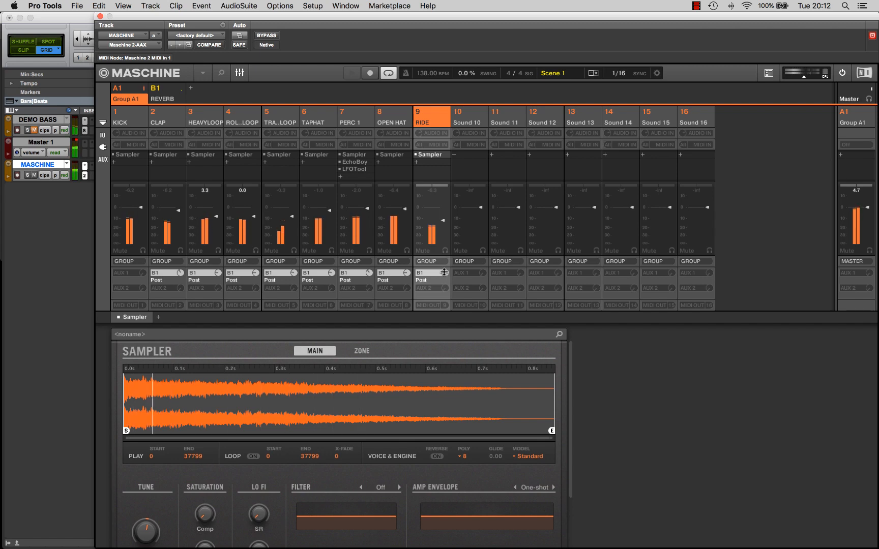
# - Return to the pattern view and fine-tune RIDE's tuning during playback
pyautogui.click(239, 73)
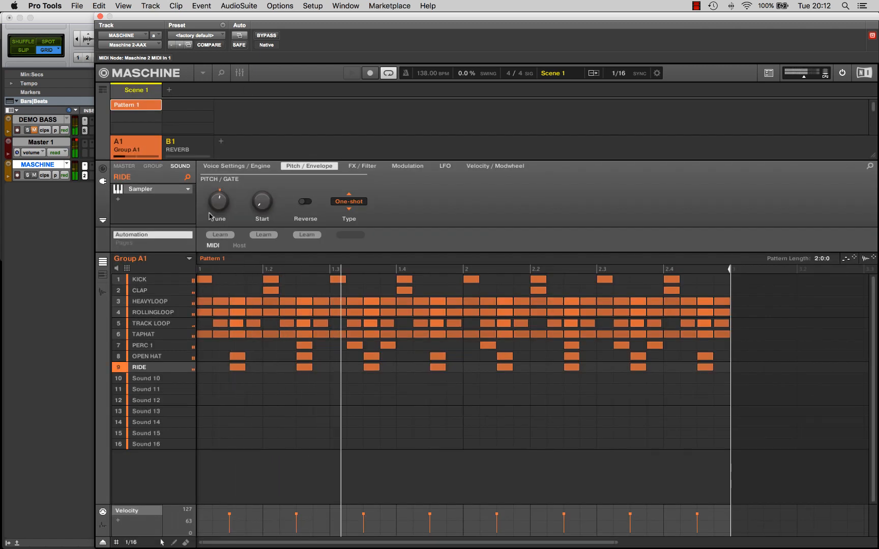
pyautogui.moveTo(222, 203); pyautogui.dragTo(222, 204)
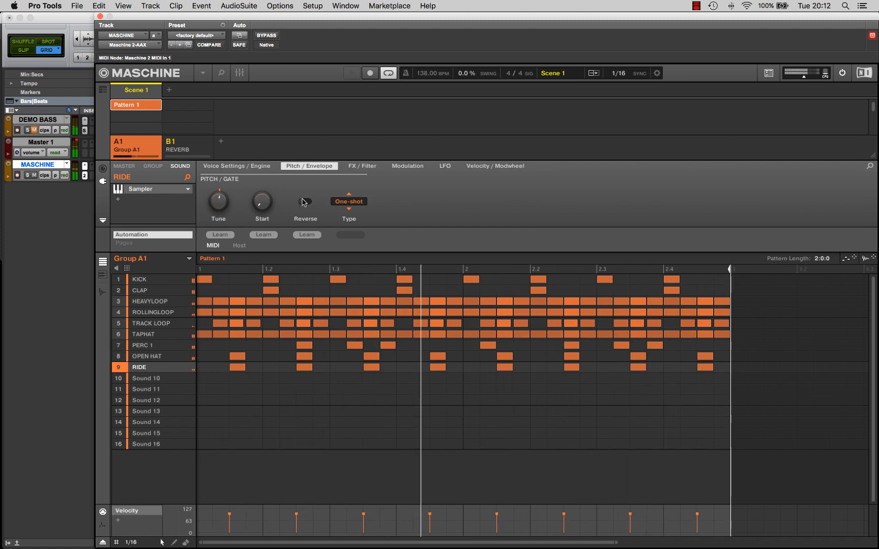
# - Try an ADSR amplitude envelope with a longer decay on RIDE, and restore the One-shot type
pyautogui.click(348, 201)
pyautogui.click(351, 237)
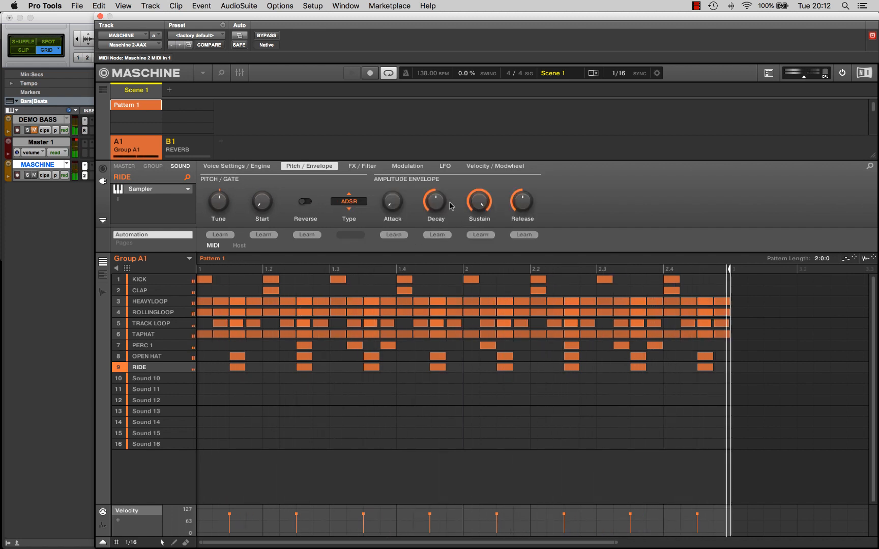
pyautogui.moveTo(436, 203); pyautogui.dragTo(437, 189)
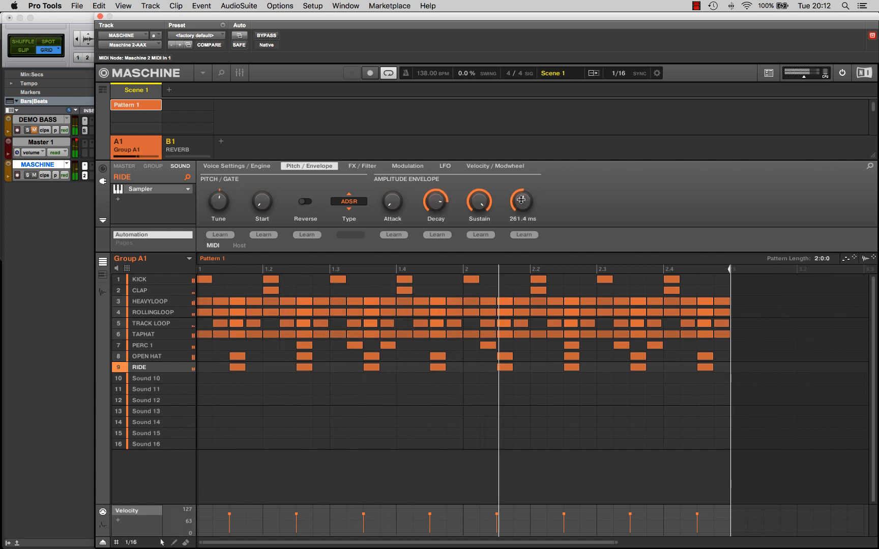
pyautogui.click(356, 209)
pyautogui.click(349, 216)
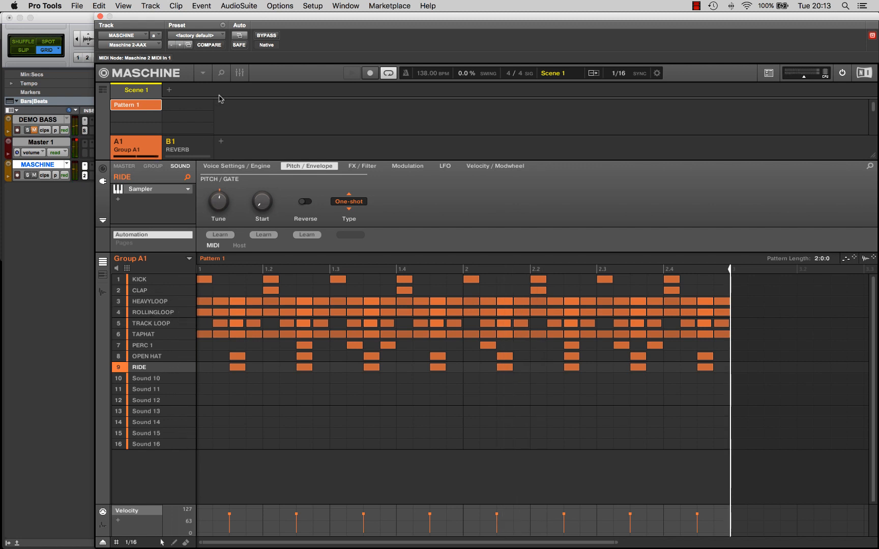
# - Play the pattern with the mixer shown to check RIDE's balance, and close the Maschine window
pyautogui.click(239, 74)
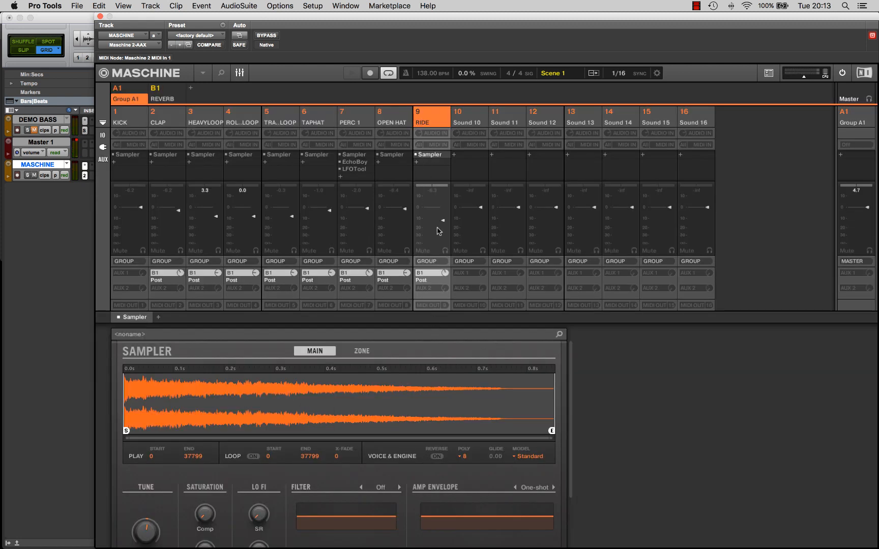
pyautogui.press('space')
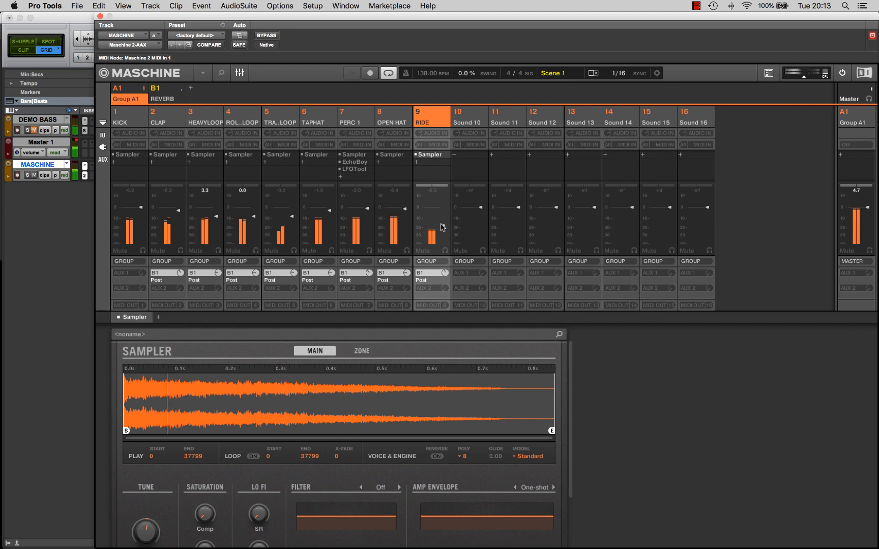
pyautogui.press('space')
pyautogui.click(100, 17)
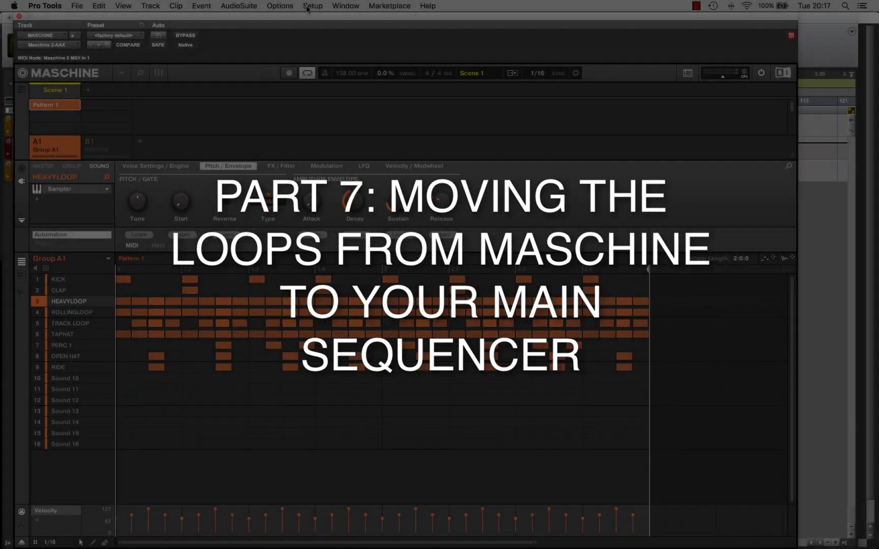
# - Close the Maschine window and audition the drum loop from several bar positions on the MASCHINE track
pyautogui.moveTo(230, 16); pyautogui.dragTo(241, 16)
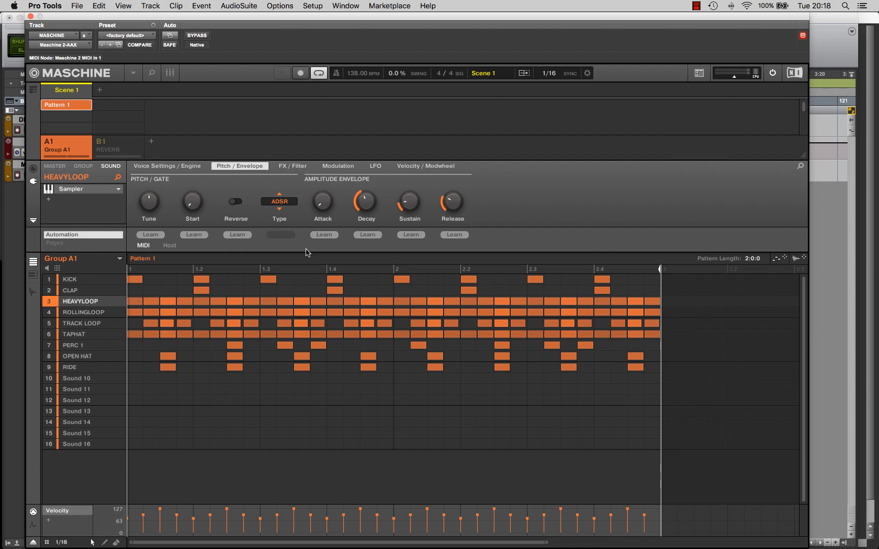
pyautogui.click(30, 17)
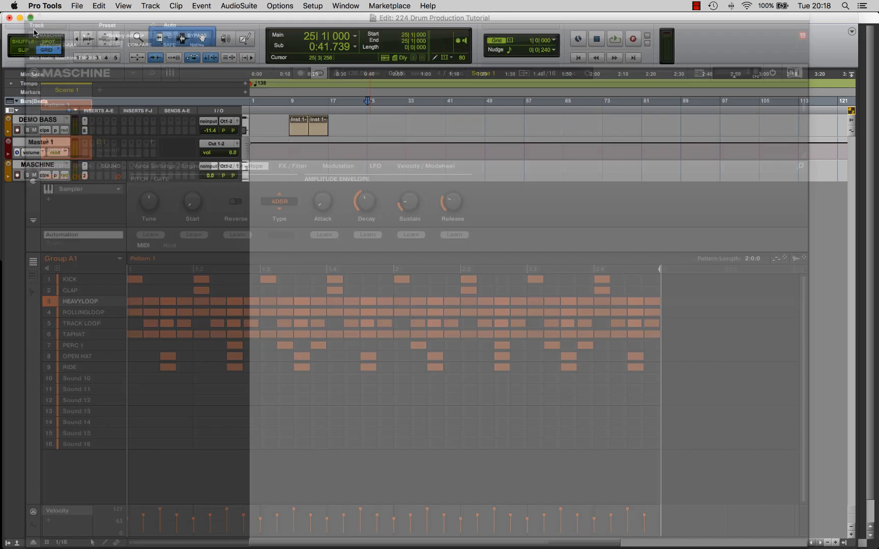
pyautogui.click(382, 168)
pyautogui.click(445, 167)
pyautogui.click(383, 168)
pyautogui.click(426, 168)
pyautogui.press('space')
pyautogui.press('space')
pyautogui.click(472, 169)
pyautogui.press('space')
pyautogui.press('space')
pyautogui.click(505, 170)
pyautogui.press('space')
pyautogui.press('space')
pyautogui.click(545, 172)
pyautogui.press('space')
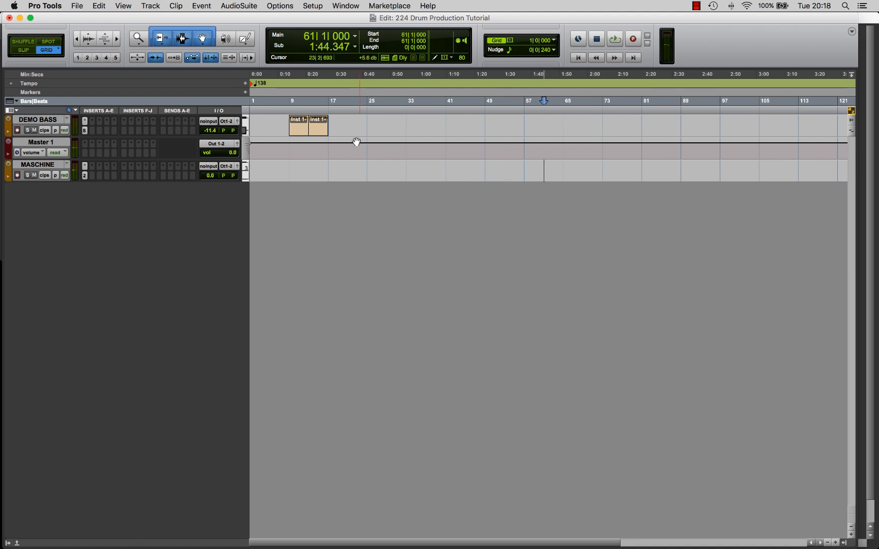
# - Select both DEMO BASS clips, spanning bars 9 to 17, for playback
pyautogui.click(318, 130)
pyautogui.keyDown('shift'); pyautogui.click(304, 134); pyautogui.keyUp('shift')
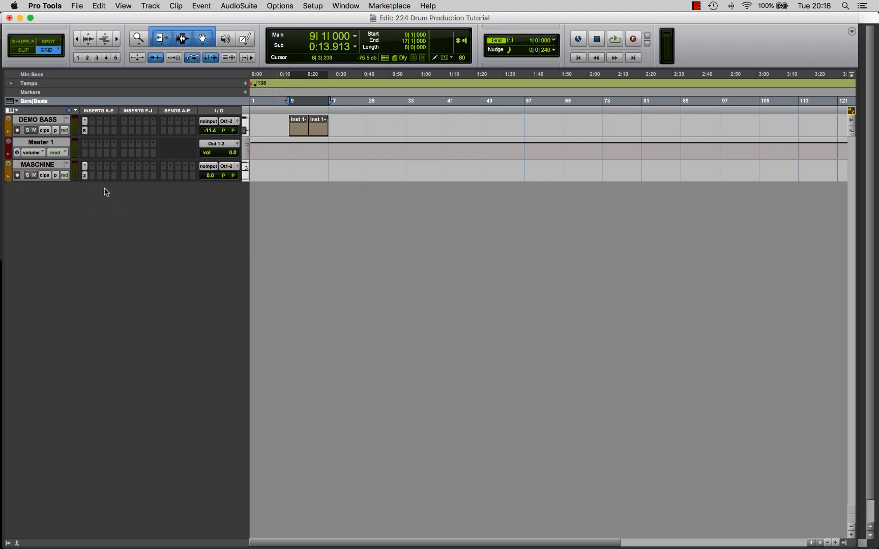
pyautogui.click(392, 170)
pyautogui.click(420, 170)
pyautogui.click(386, 169)
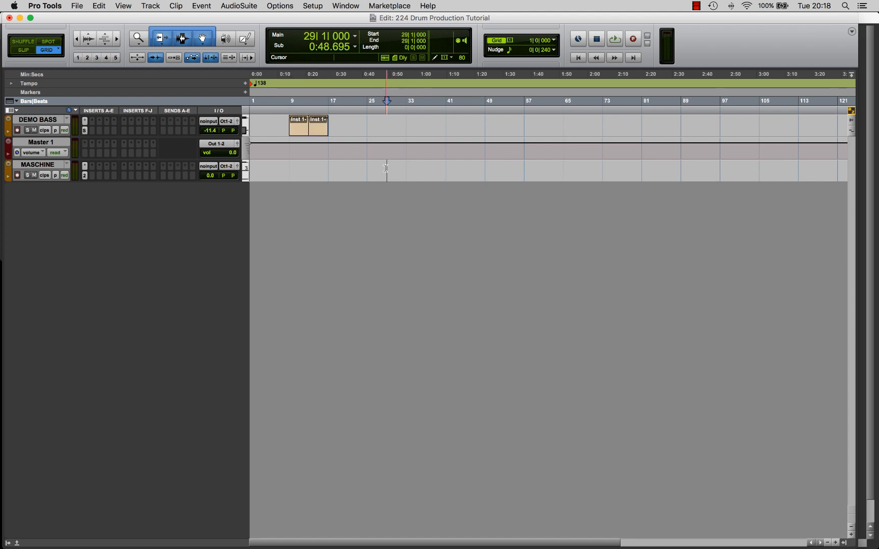
pyautogui.keyDown('shift'); pyautogui.click(317, 135); pyautogui.keyUp('shift')
pyautogui.keyDown('shift'); pyautogui.click(304, 133); pyautogui.keyUp('shift')
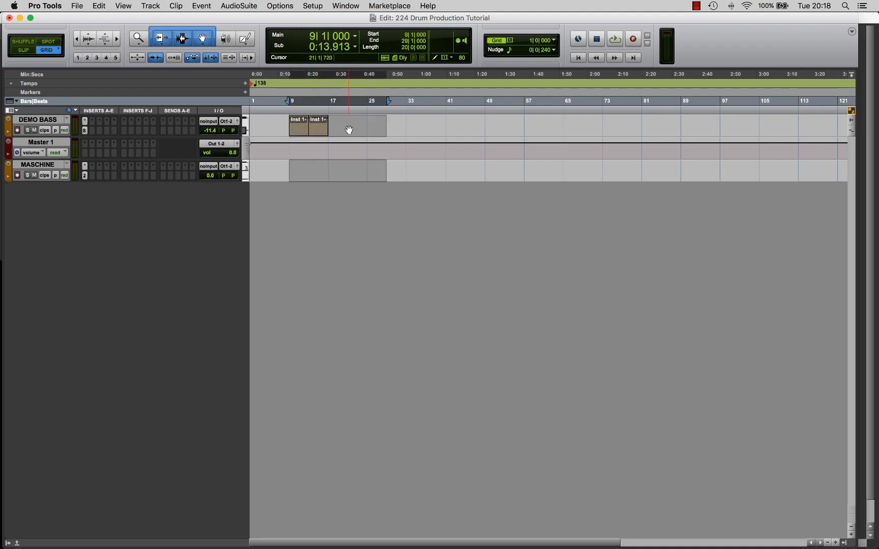
pyautogui.click(349, 131)
pyautogui.click(322, 132)
pyautogui.keyDown('shift'); pyautogui.click(300, 132); pyautogui.keyUp('shift')
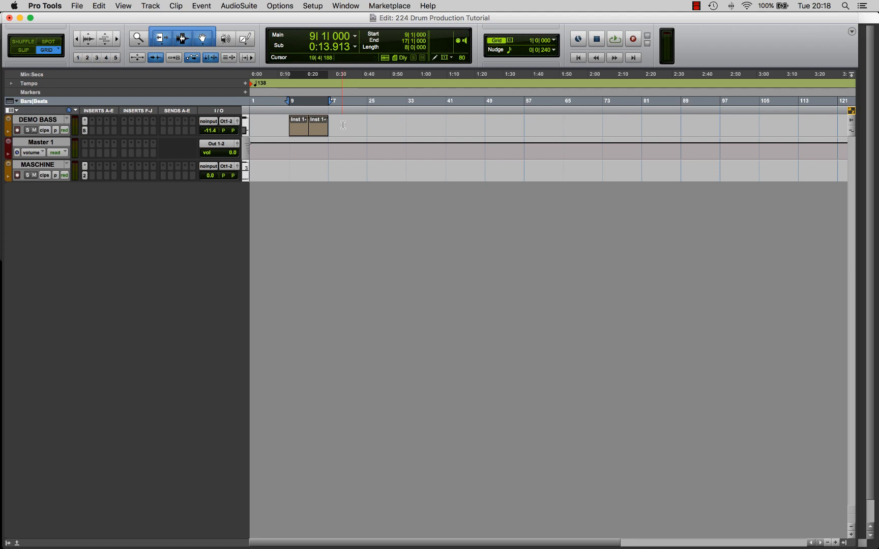
# - Try muting RIDE in Maschine while the DEMO BASS selection plays, and unmute it once playback is stopped
pyautogui.press('space')
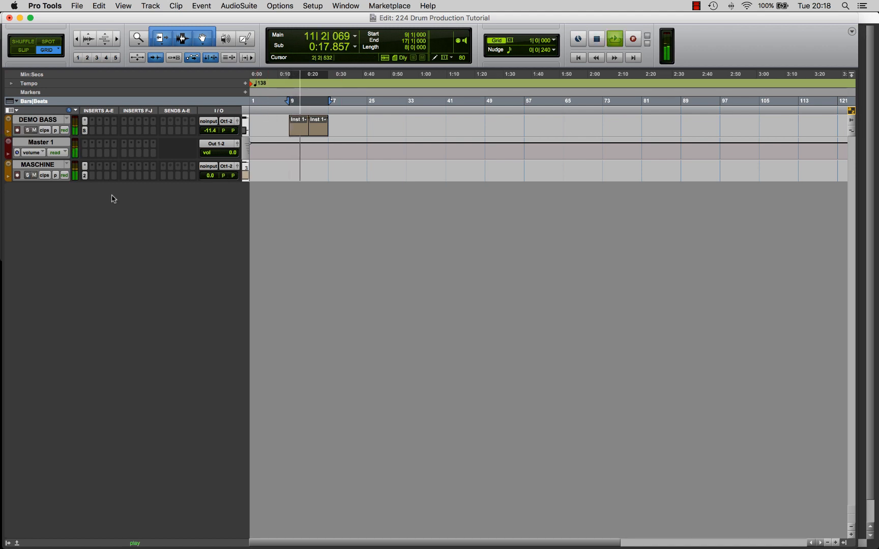
pyautogui.click(85, 176)
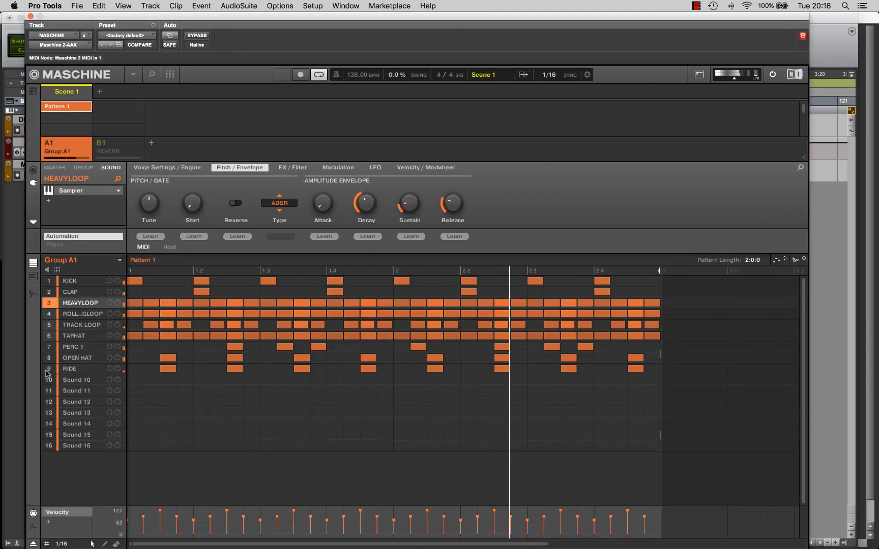
pyautogui.click(47, 370)
pyautogui.click(31, 16)
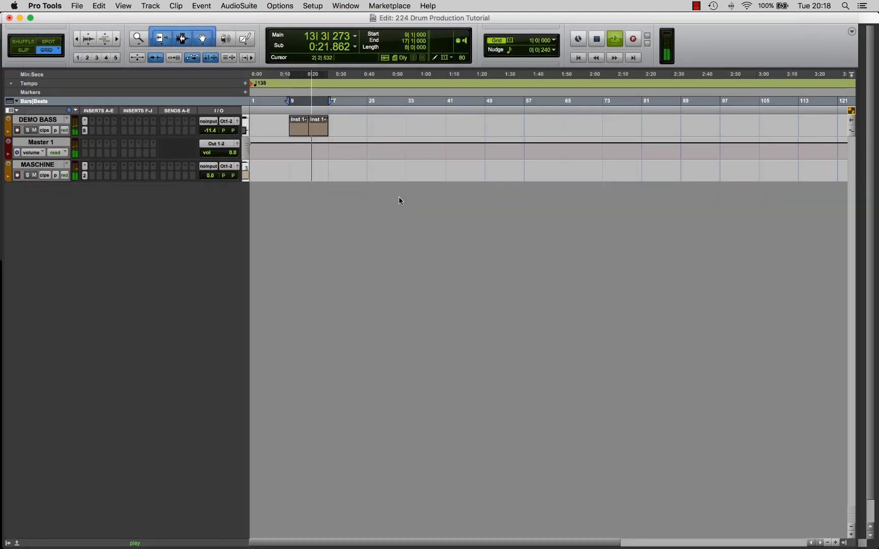
pyautogui.click(370, 175)
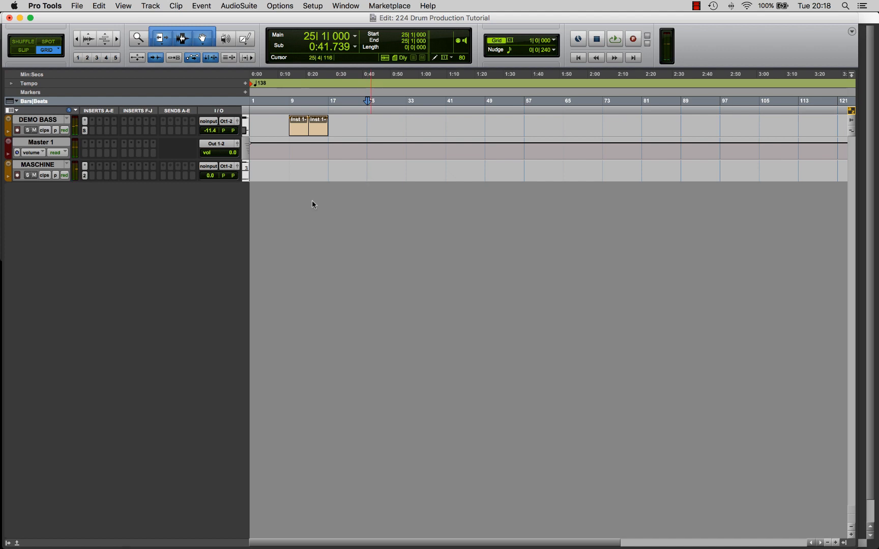
pyautogui.click(85, 176)
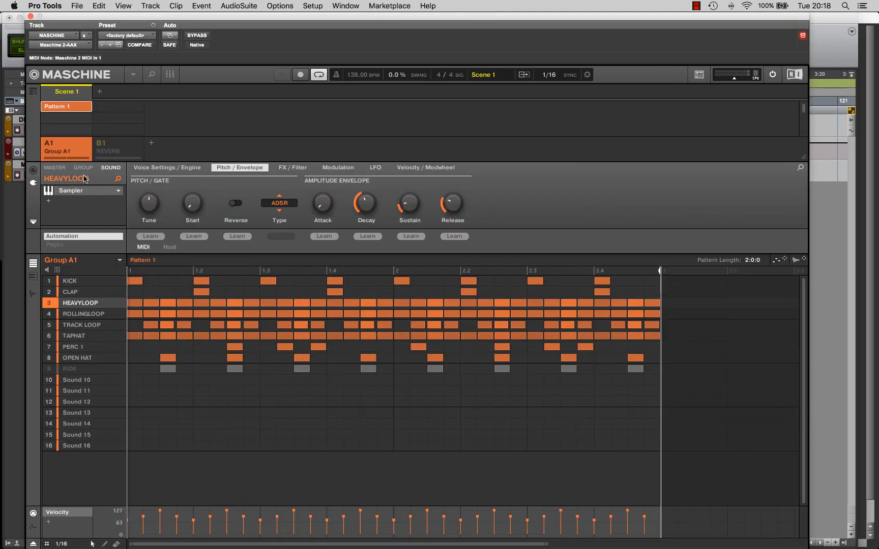
pyautogui.click(49, 369)
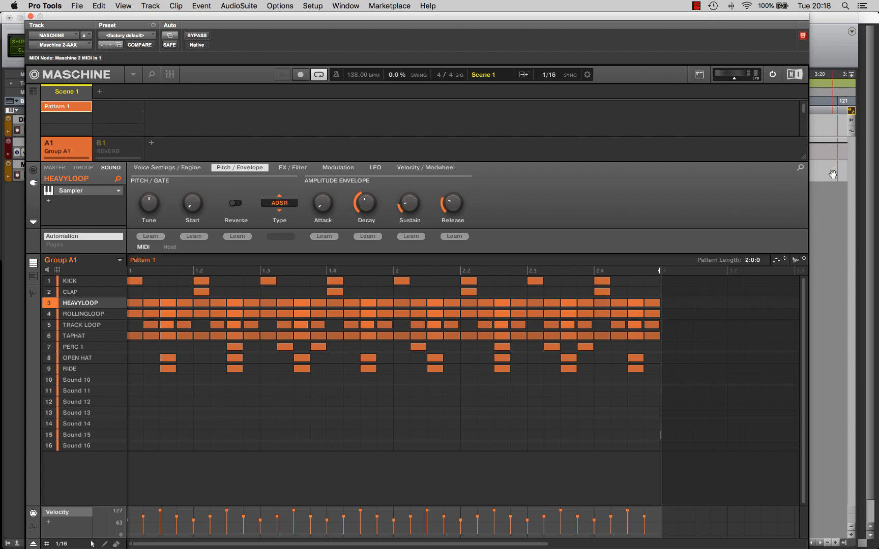
# - Move the Maschine window to uncover the timeline's end, and export the full Group A1 pattern as audio to a new Pro Tools track
pyautogui.moveTo(684, 19); pyautogui.dragTo(653, 4)
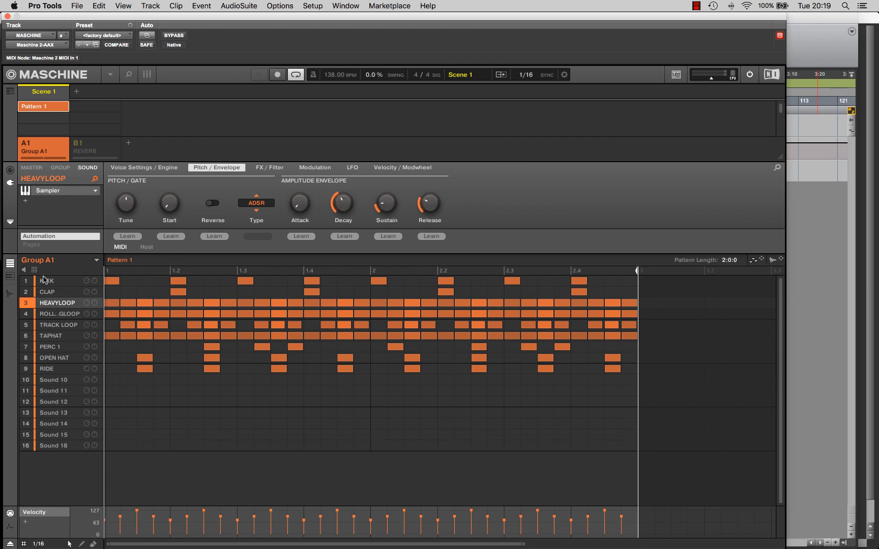
pyautogui.click(48, 281)
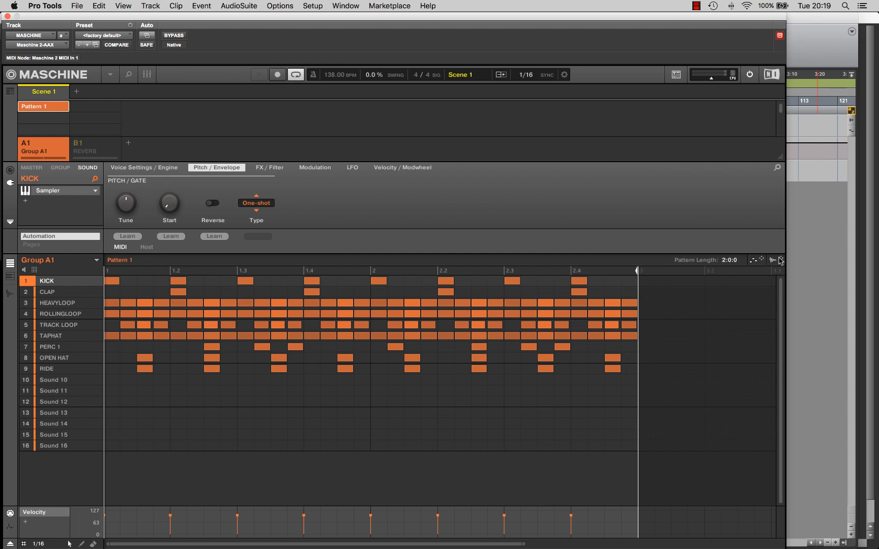
pyautogui.moveTo(776, 260); pyautogui.dragTo(812, 212)
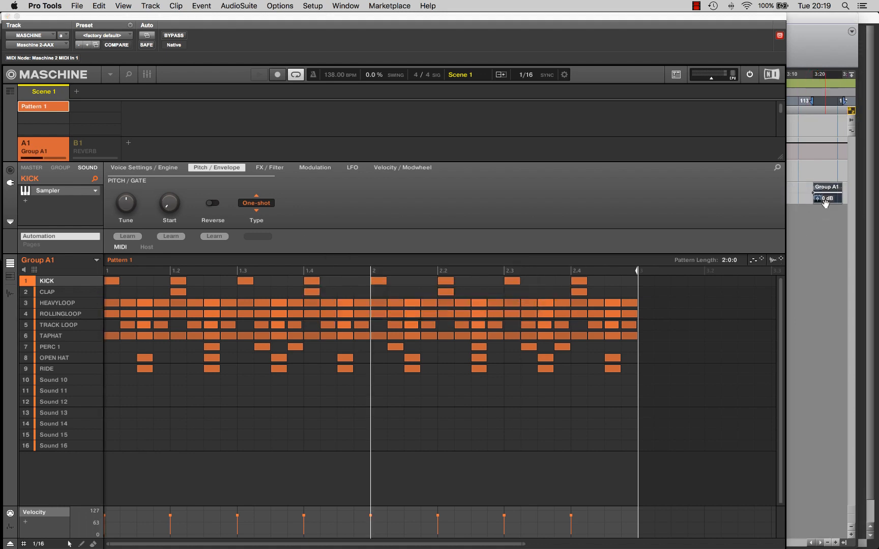
# - Examine the exported full-pattern waveform at enlarged size, and delete its audio track
pyautogui.press('e')
pyautogui.click(8, 16)
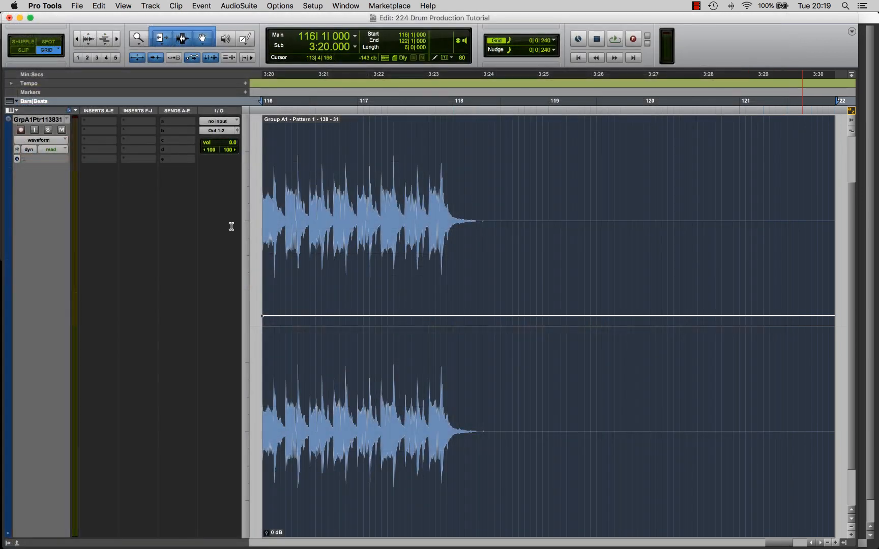
pyautogui.press('e')
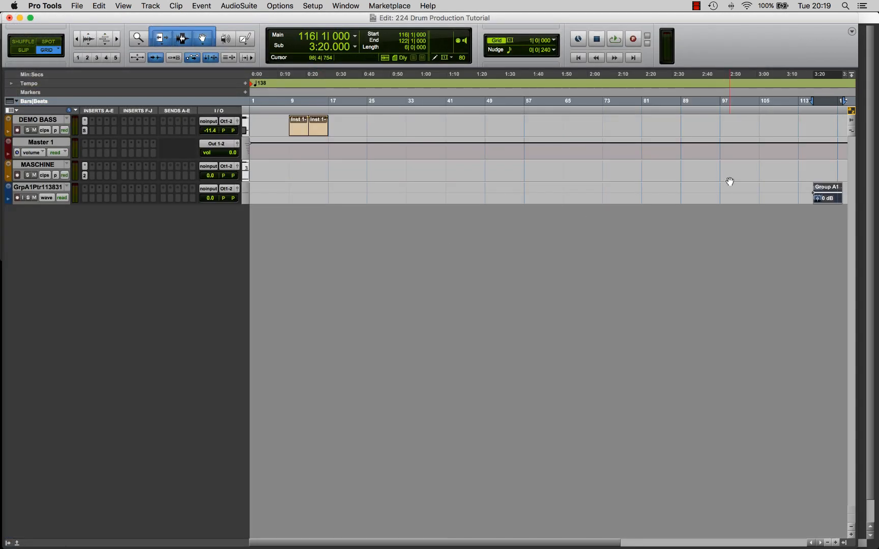
pyautogui.rightClick(53, 187)
pyautogui.click(75, 306)
# - Reopen Maschine, solo KICK and CLAP in turn, and export each as audio onto its own Pro Tools track
pyautogui.click(85, 176)
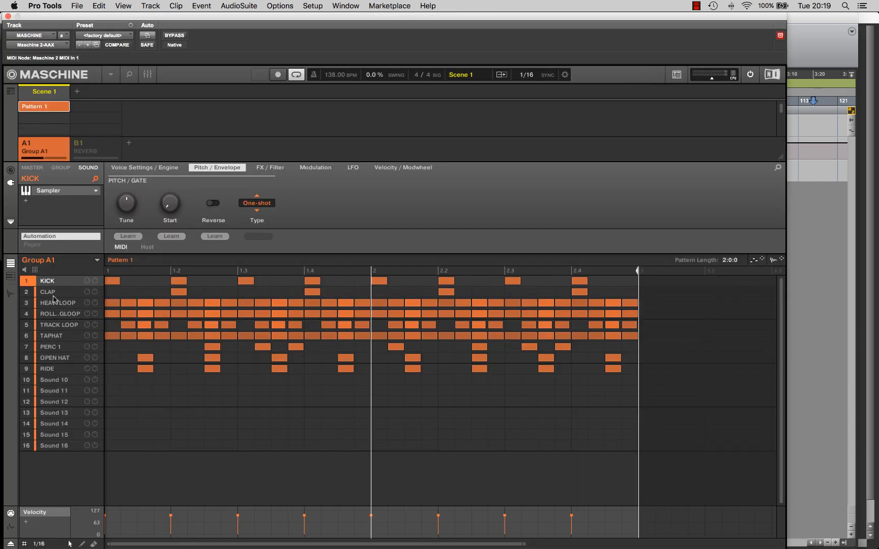
pyautogui.rightClick(27, 280)
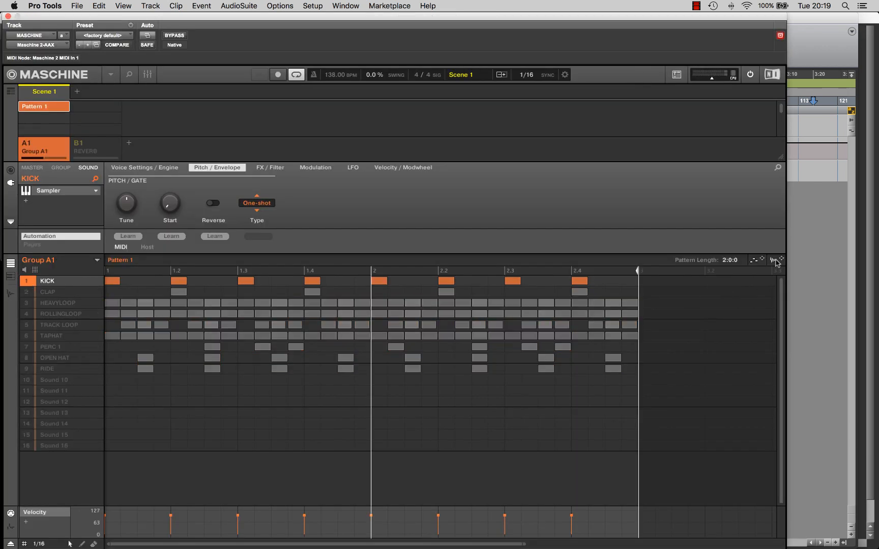
pyautogui.moveTo(776, 262); pyautogui.dragTo(802, 206)
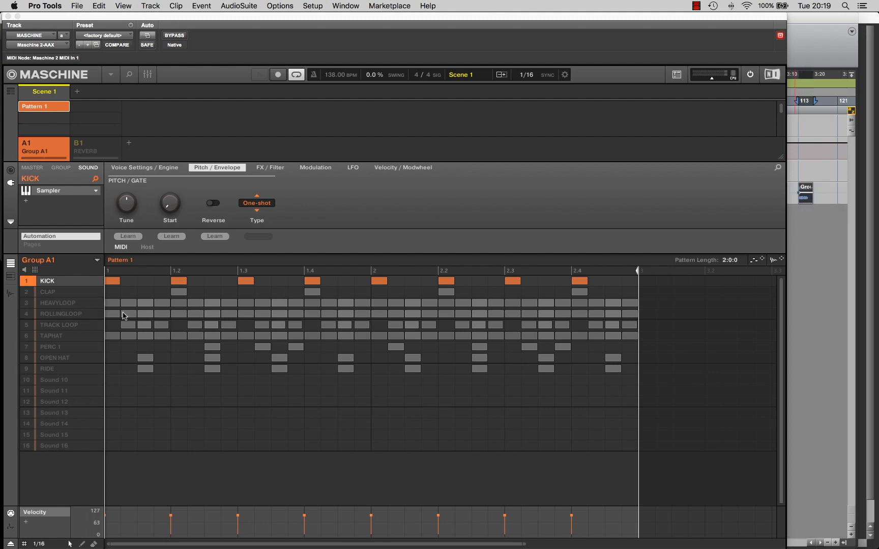
pyautogui.rightClick(29, 294)
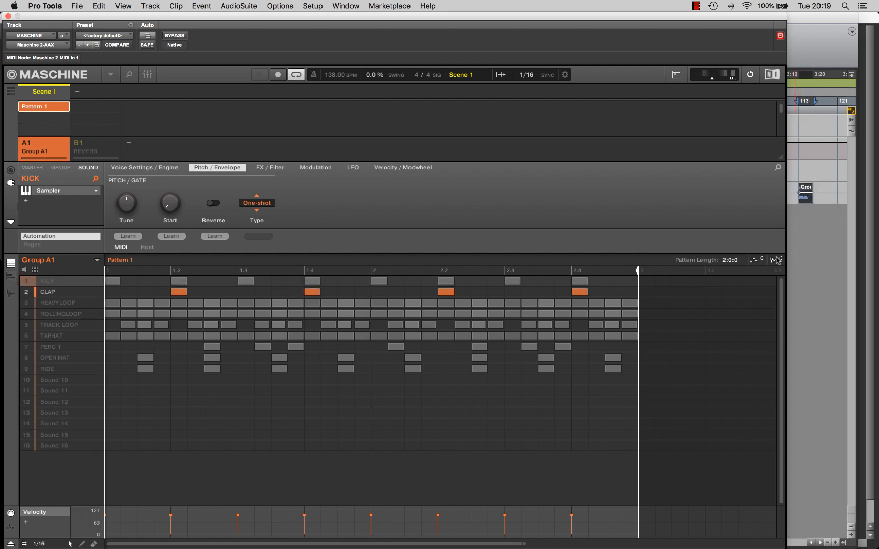
pyautogui.moveTo(773, 259); pyautogui.dragTo(798, 216)
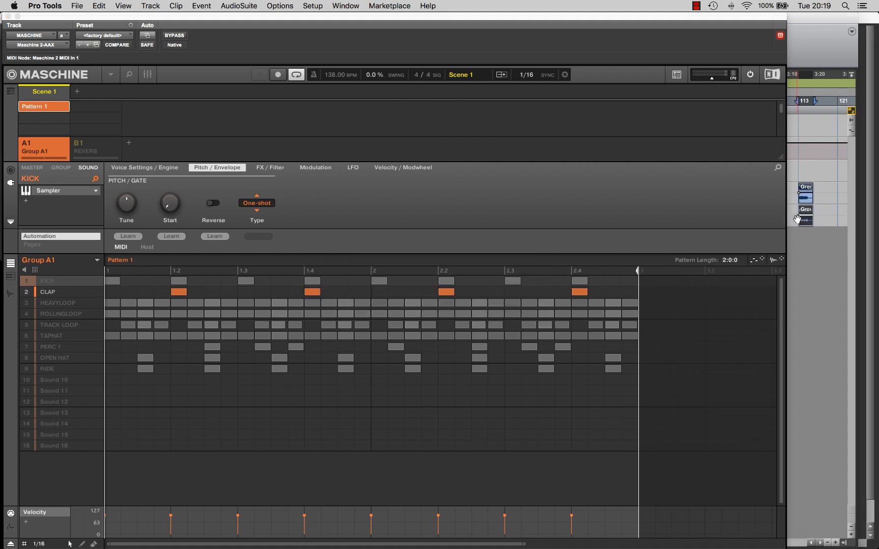
# - Check the REVERB group, return to Group A1, and export HEAVYLOOP, ROLLINGLOOP and TRACK LOOP, each soloed, as separate audio tracks
pyautogui.click(79, 147)
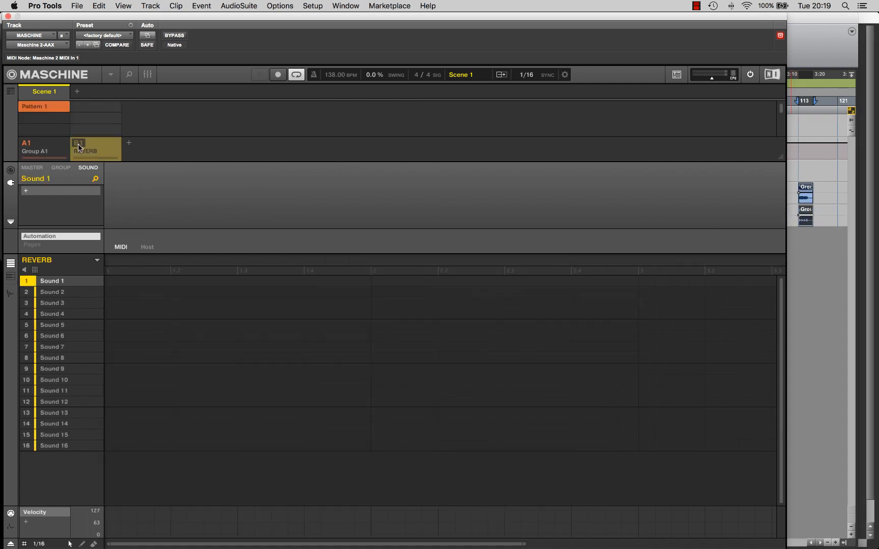
pyautogui.click(54, 150)
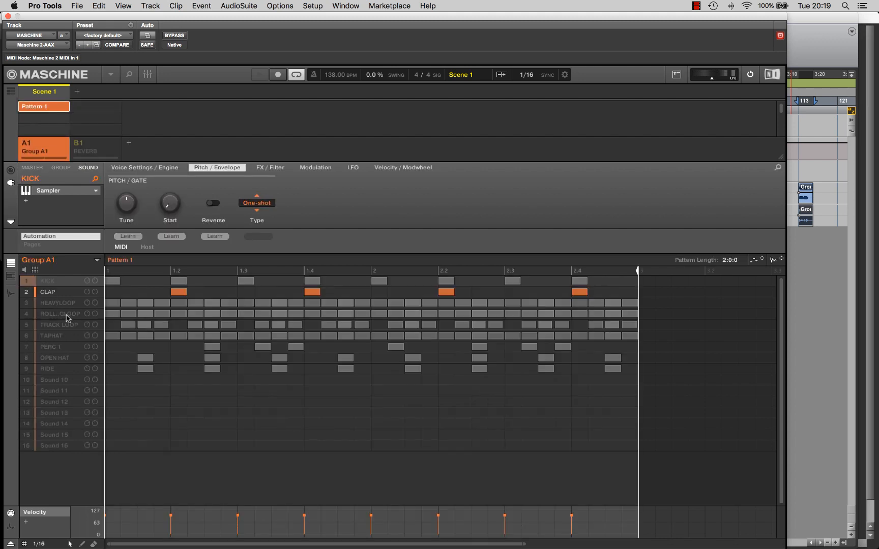
pyautogui.click(28, 307)
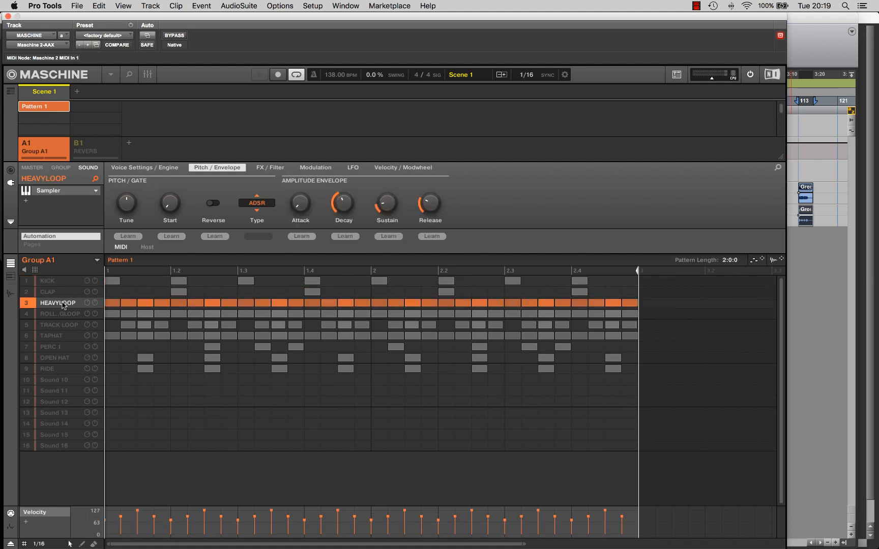
pyautogui.moveTo(773, 260); pyautogui.dragTo(834, 292)
pyautogui.click(28, 313)
pyautogui.click(28, 325)
# - Export TAPHAT, PERC 1, OPEN HAT and RIDE, each soloed, as separate audio tracks, and mute the MASCHINE track in Pro Tools
pyautogui.click(27, 336)
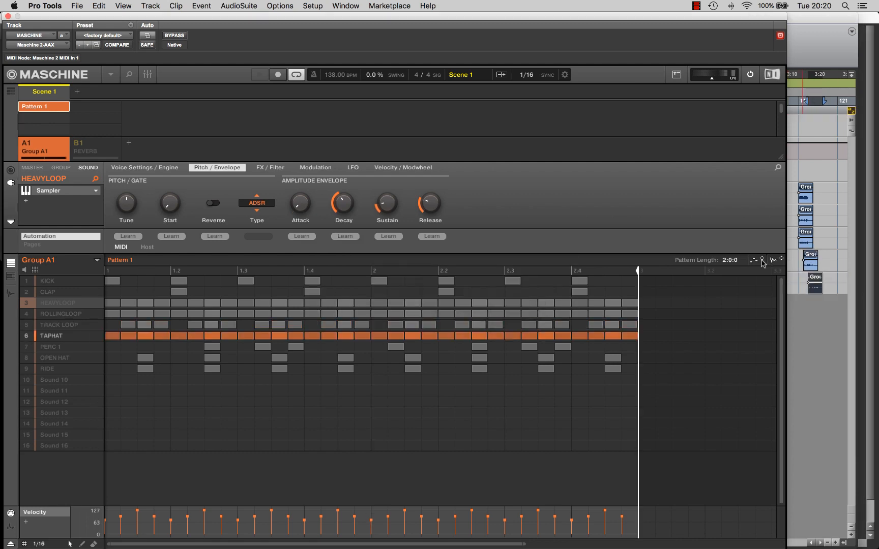
pyautogui.click(28, 348)
pyautogui.moveTo(773, 261); pyautogui.dragTo(811, 378)
pyautogui.click(28, 358)
pyautogui.click(28, 370)
pyautogui.moveTo(774, 261); pyautogui.dragTo(807, 385)
pyautogui.click(8, 17)
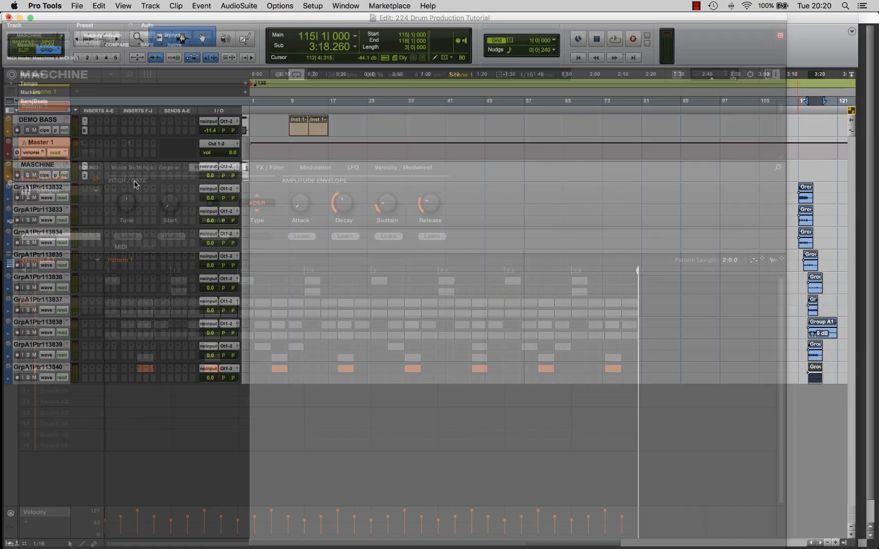
pyautogui.click(34, 175)
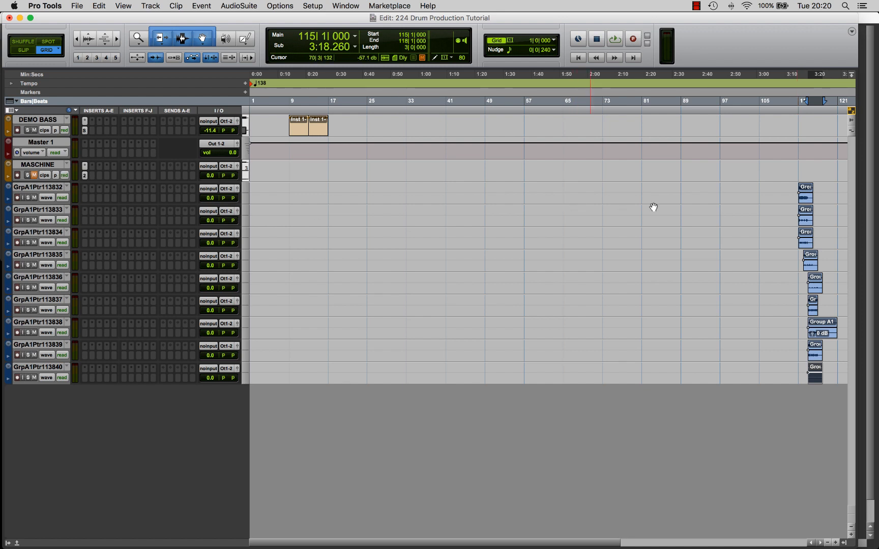
# - Align all nine exported audio clips so that they start together at bar 113
pyautogui.hscroll(3, 673, 204)
pyautogui.moveTo(624, 191); pyautogui.dragTo(716, 381)
pyautogui.click(570, 288)
pyautogui.press('t')
pyautogui.press('t')
pyautogui.moveTo(655, 270); pyautogui.dragTo(635, 270)
pyautogui.moveTo(655, 290); pyautogui.dragTo(620, 292)
pyautogui.moveTo(663, 313); pyautogui.dragTo(625, 357)
pyautogui.moveTo(653, 377); pyautogui.dragTo(630, 382)
pyautogui.press('t')
pyautogui.press('t')
pyautogui.press('e')
pyautogui.press('e')
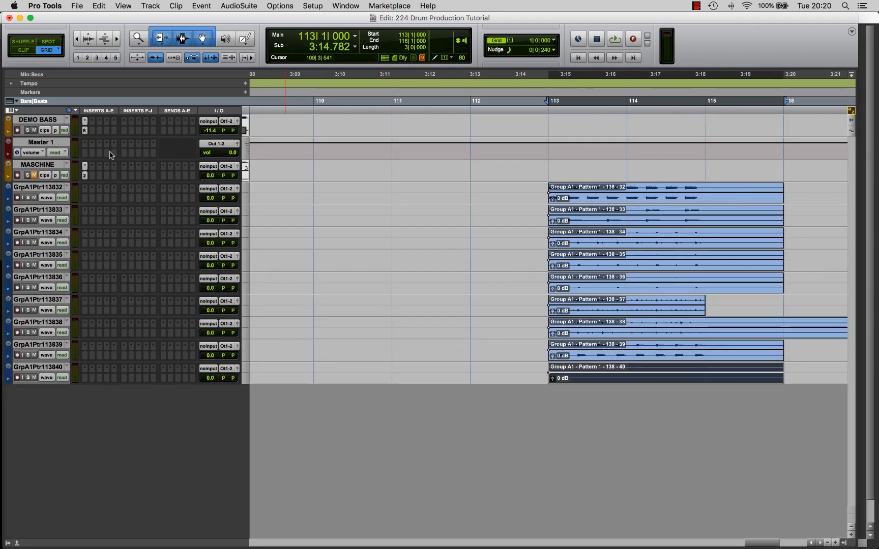
pyautogui.press('r')
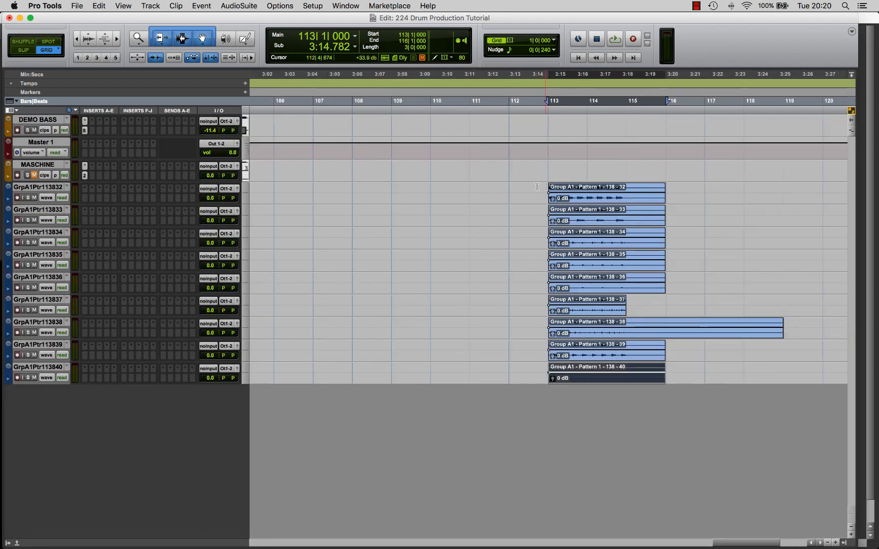
# - Rename the first two exported audio tracks KICK and CLAP
pyautogui.click(35, 188)
pyautogui.doubleClick(36, 189)
pyautogui.write('KICK')
pyautogui.click(418, 276)
pyautogui.write('CLAP')
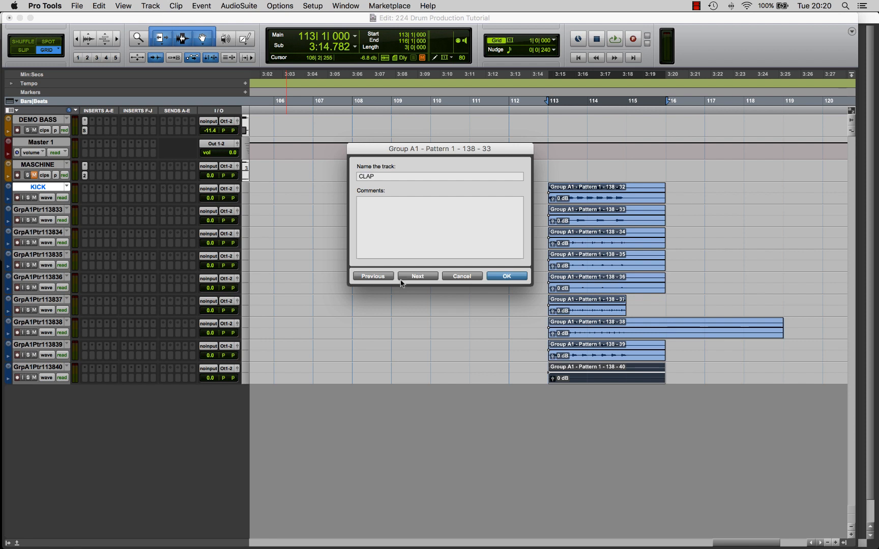
pyautogui.click(423, 277)
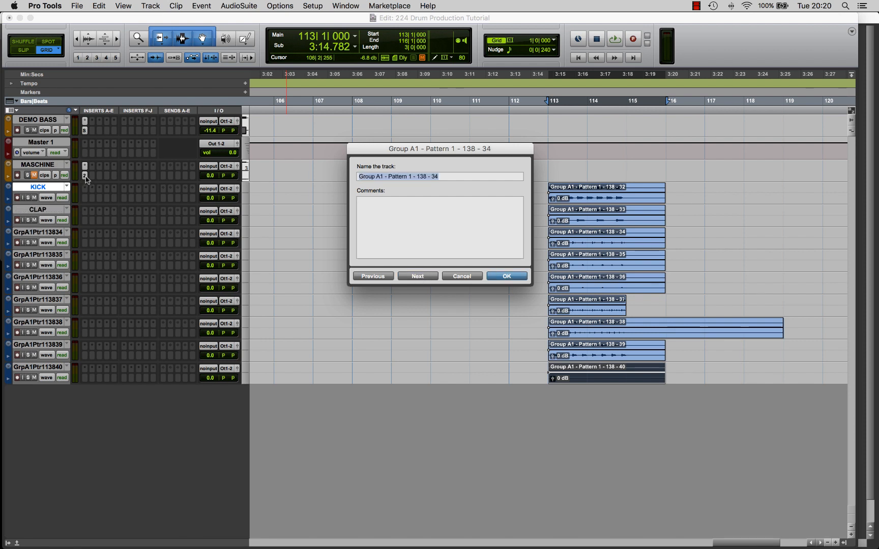
pyautogui.click(461, 277)
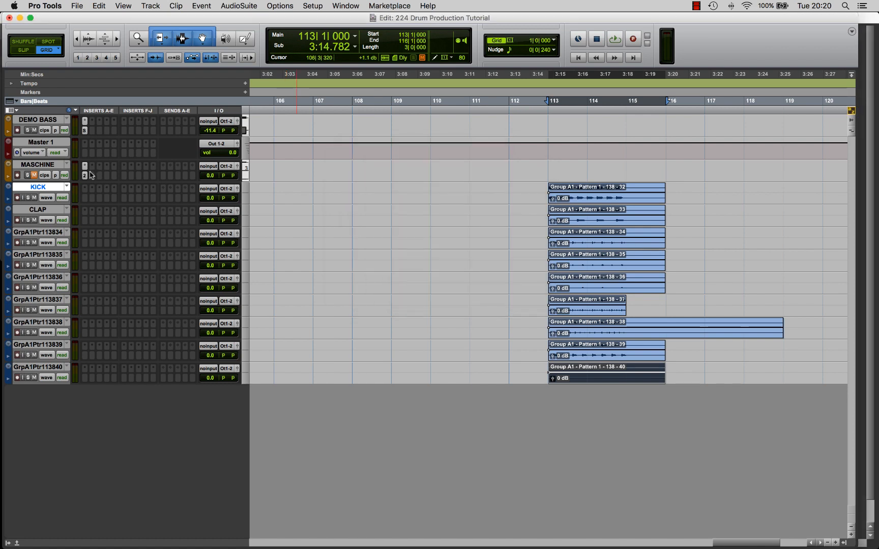
# - Show Maschine's sound list beside the track names and rename the next three tracks HEAVYLOOP, ROLLINGLOOP and TRACKLOOP
pyautogui.click(85, 176)
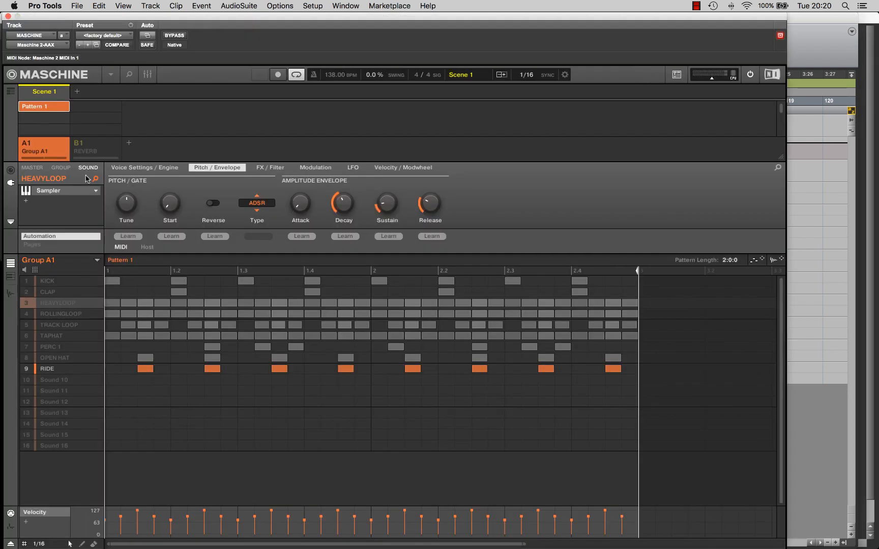
pyautogui.moveTo(109, 17); pyautogui.dragTo(290, 17)
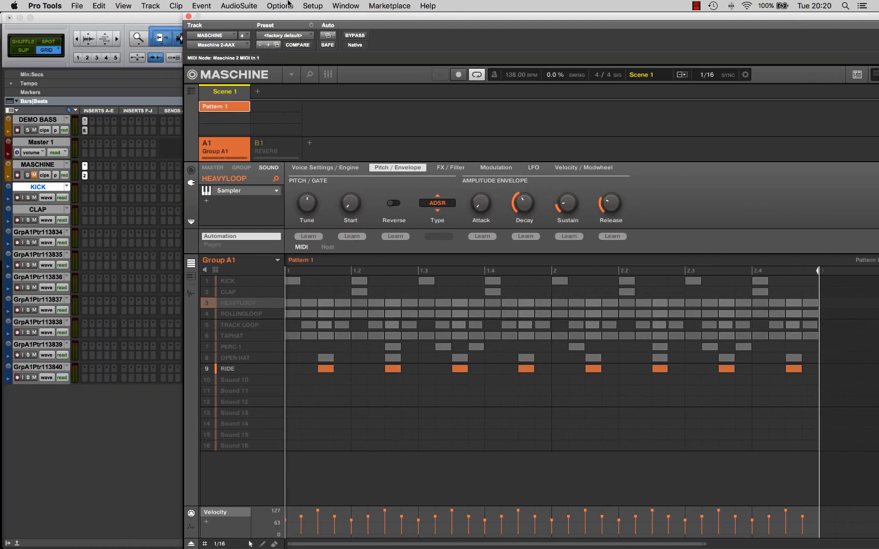
pyautogui.rightClick(46, 232)
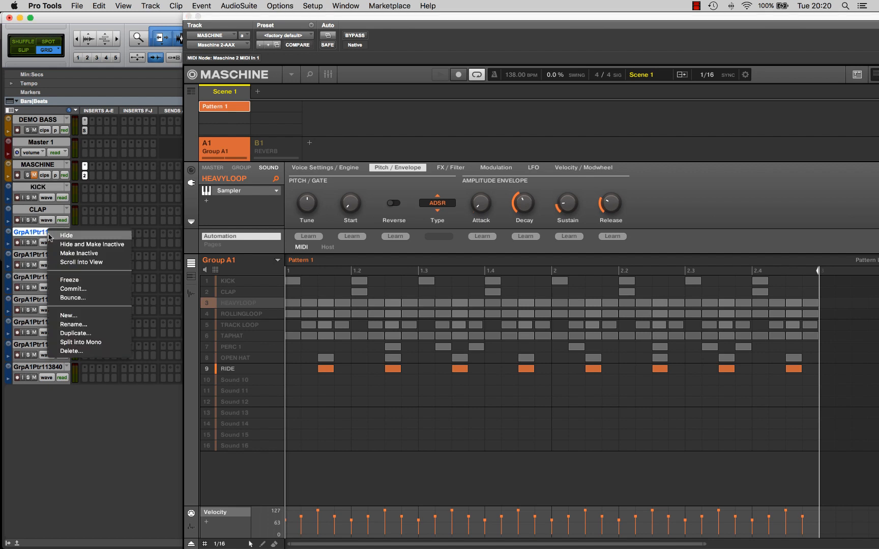
pyautogui.click(74, 324)
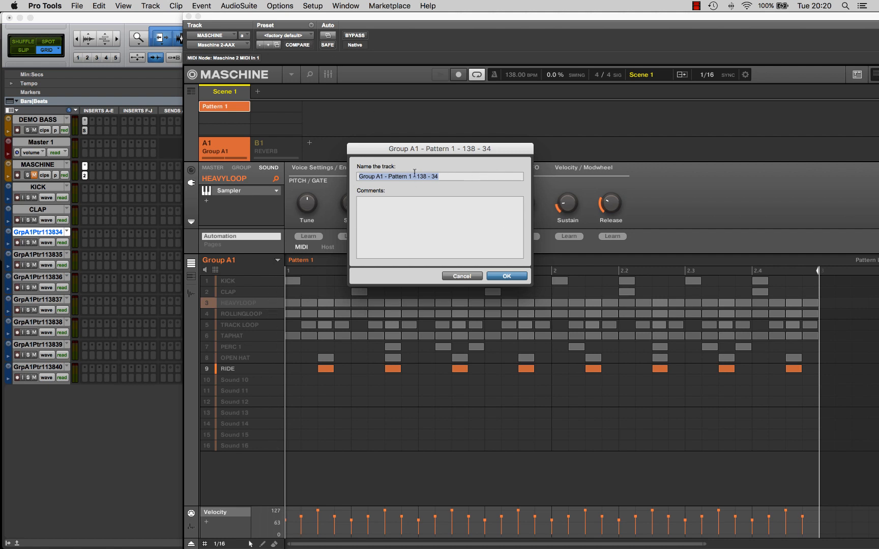
pyautogui.write('HEAVYLOOP')
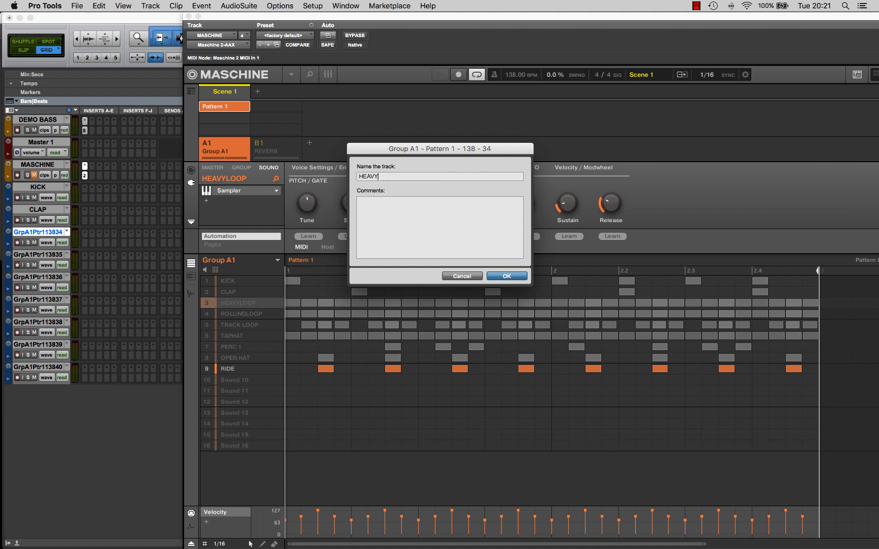
pyautogui.click(507, 276)
pyautogui.rightClick(50, 255)
pyautogui.click(76, 347)
pyautogui.write('TRACKLOOP')
pyautogui.press('Return')
# - Rename the four remaining exported tracks TAPHAT, PERC 1, OPEN HAT and RIDE, and close the Maschine window
pyautogui.doubleClick(51, 300)
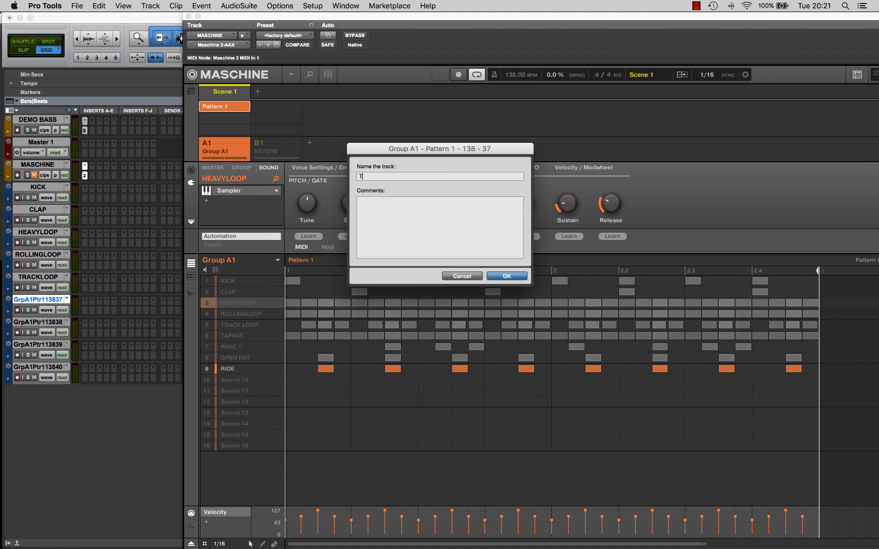
pyautogui.write('TAPHAT')
pyautogui.press('Return')
pyautogui.doubleClick(38, 322)
pyautogui.write('PERC 1')
pyautogui.press('Return')
pyautogui.write('OPEN HAT')
pyautogui.press('Return')
pyautogui.rightClick(39, 366)
pyautogui.click(71, 460)
pyautogui.write('RIDE')
pyautogui.press('Return')
pyautogui.click(189, 16)
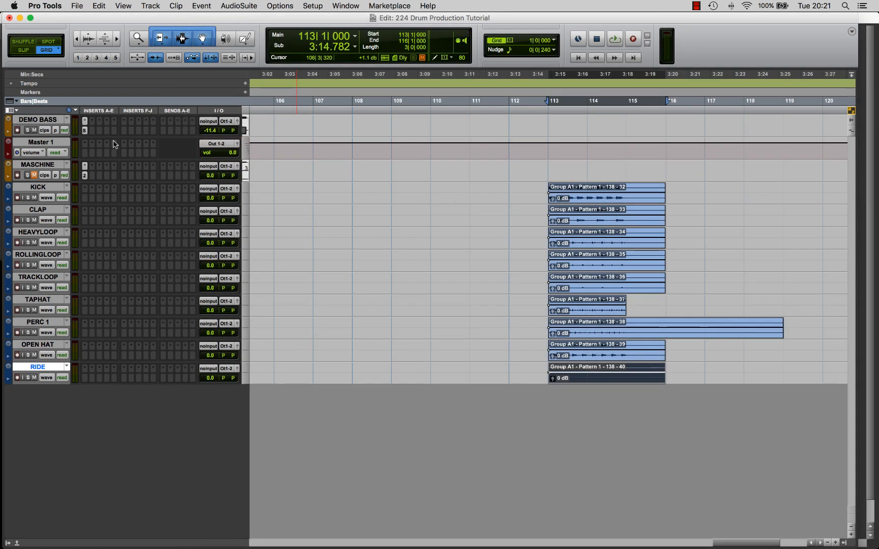
# - Inspect the clip tails around bar 115, especially on OPEN HAT, and select bars 113 to 115 across all nine drum tracks
pyautogui.moveTo(546, 186); pyautogui.dragTo(624, 379)
pyautogui.hotkey('ctrl', 'e')
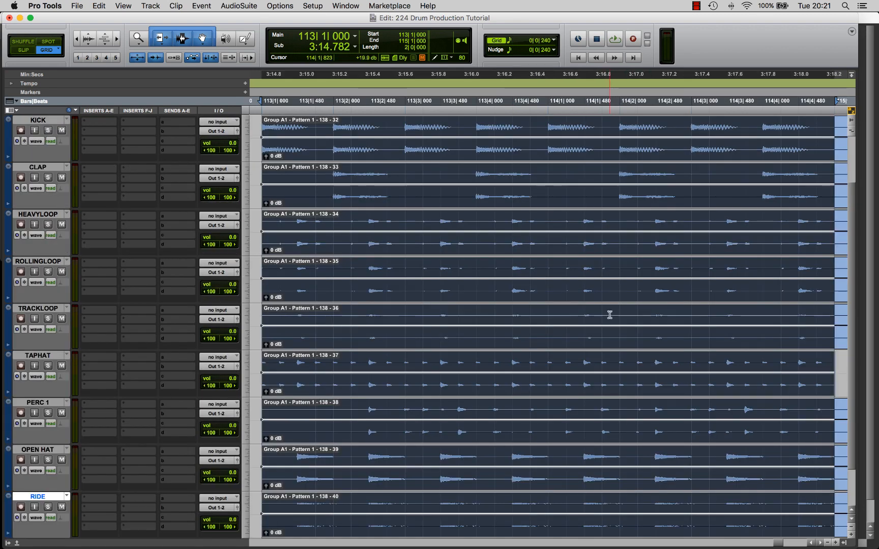
pyautogui.click(711, 469)
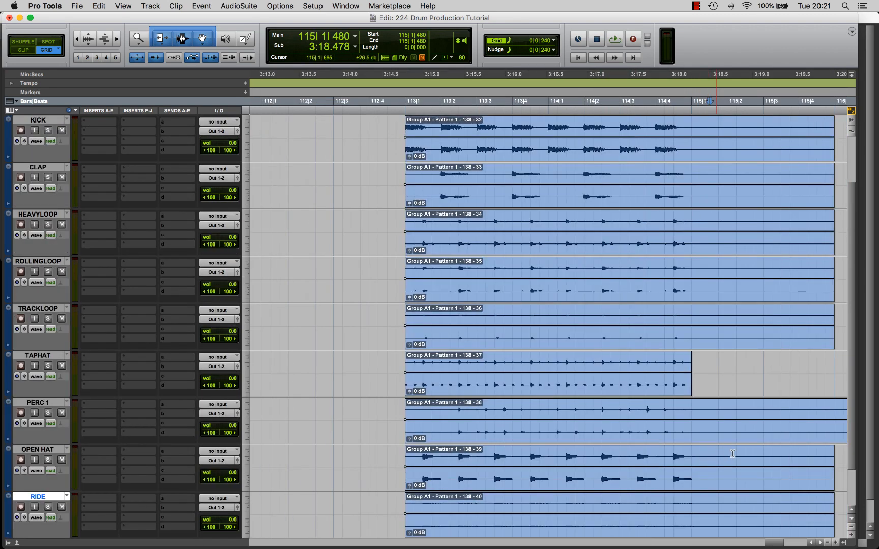
pyautogui.moveTo(693, 451); pyautogui.dragTo(737, 453)
pyautogui.hotkey('ctrl', 'e')
pyautogui.hotkey('ctrl', 'e')
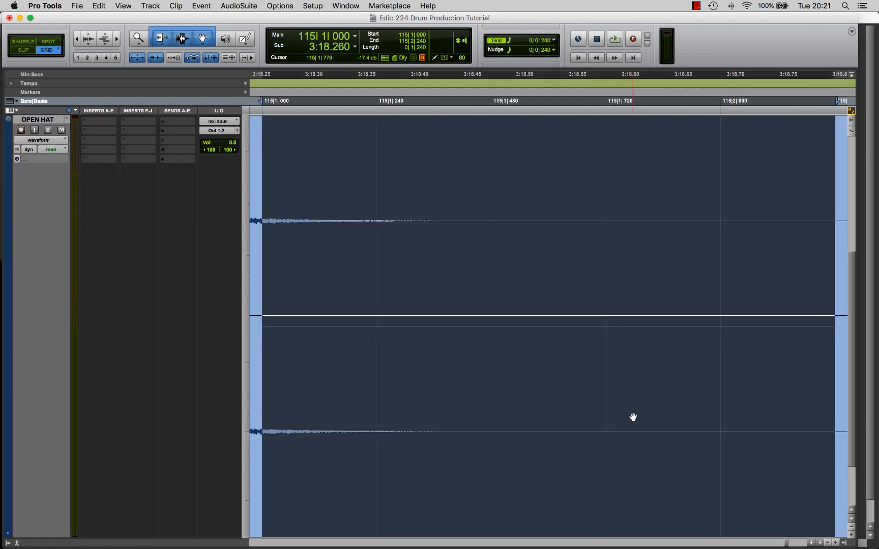
pyautogui.hotkey('ctrl', 'e')
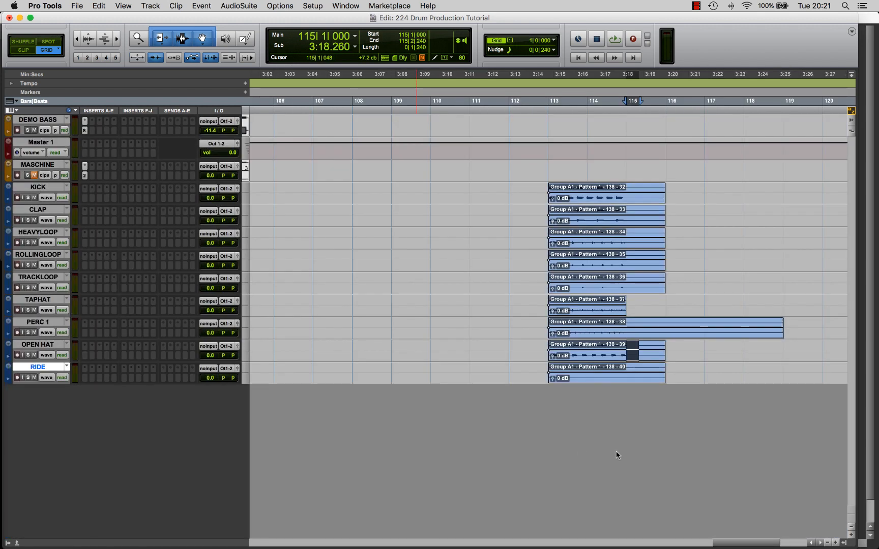
pyautogui.moveTo(544, 371); pyautogui.dragTo(623, 193)
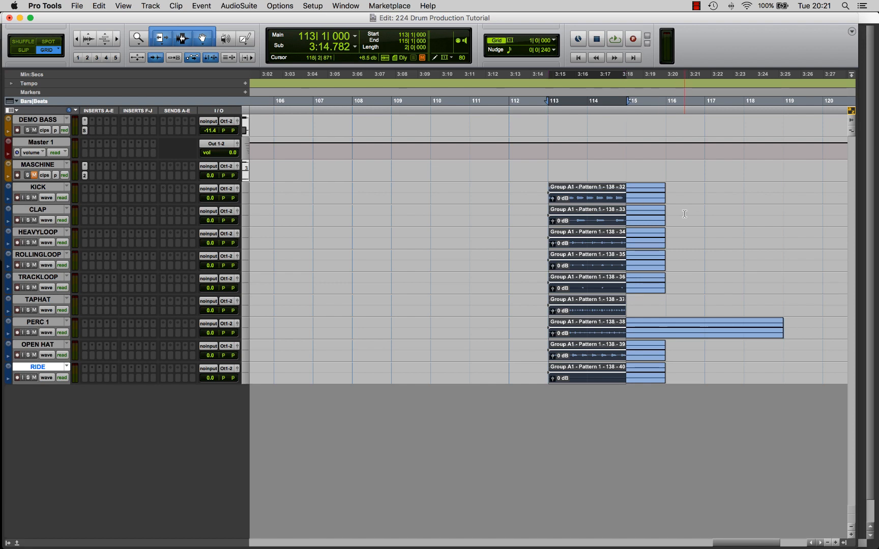
# - In the Mix window, lower the faders together so the drum tracks sit at -5.2 dB, and reset Master 1 to 0.0 dB
pyautogui.hotkey('ctrl', '=')
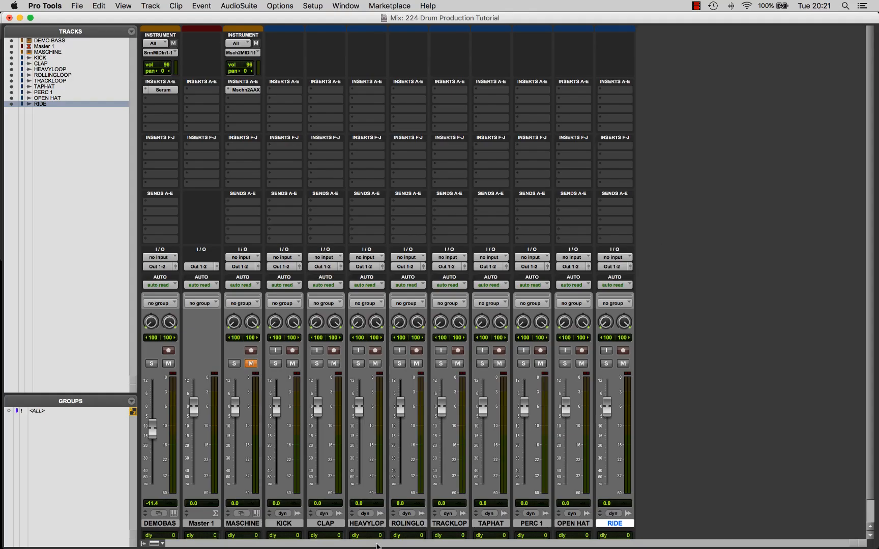
pyautogui.click(100, 411)
pyautogui.moveTo(278, 412); pyautogui.dragTo(279, 430)
pyautogui.click(67, 411)
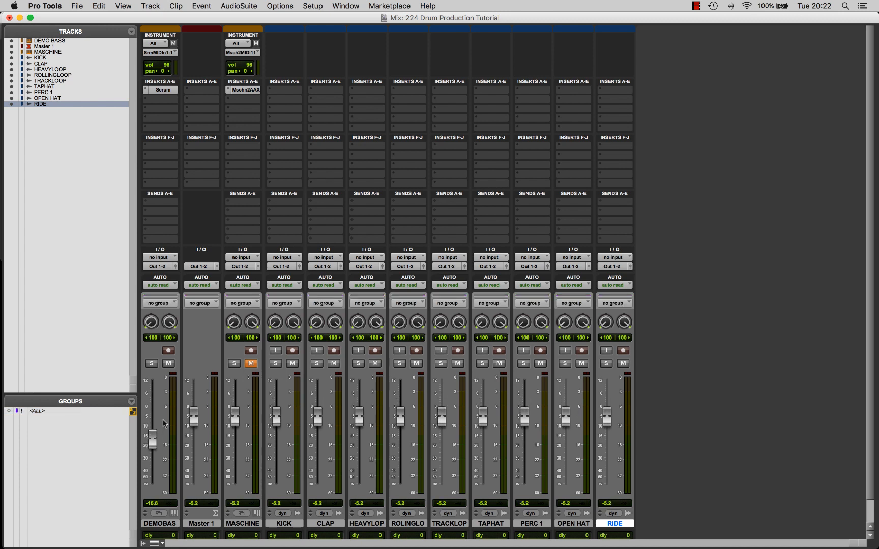
pyautogui.keyDown('alt'); pyautogui.click(194, 422); pyautogui.keyUp('alt')
# - Play the two-bar loop and audition the drum tracks by soloing them in changing combinations from KICK through RIDE
pyautogui.press('space')
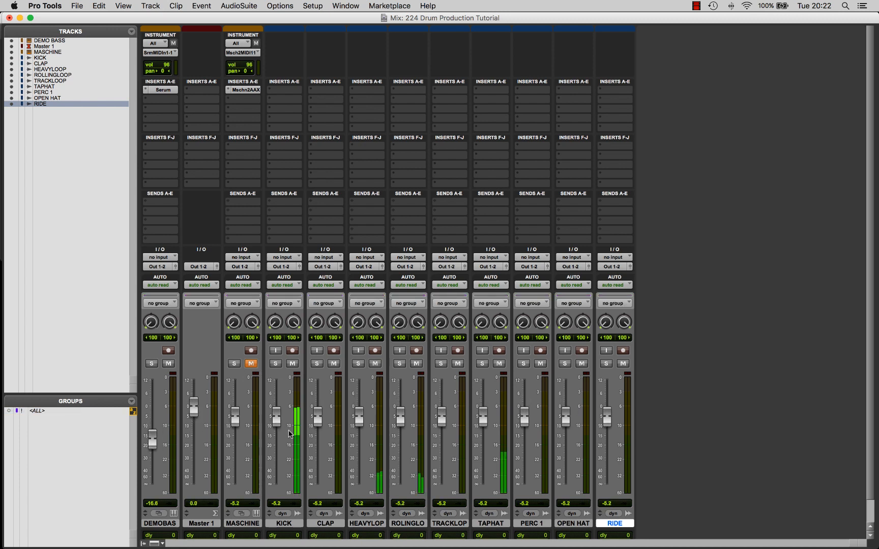
pyautogui.click(275, 363)
pyautogui.click(317, 363)
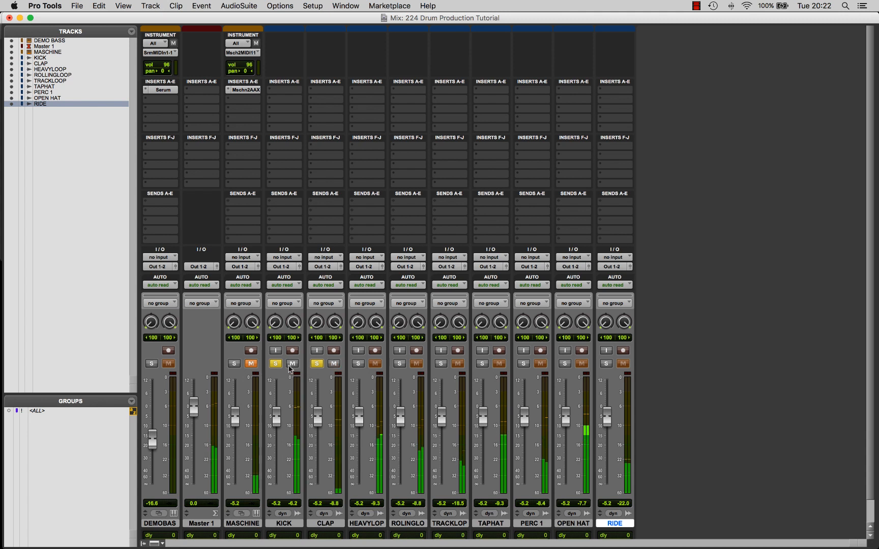
pyautogui.click(358, 364)
pyautogui.click(399, 364)
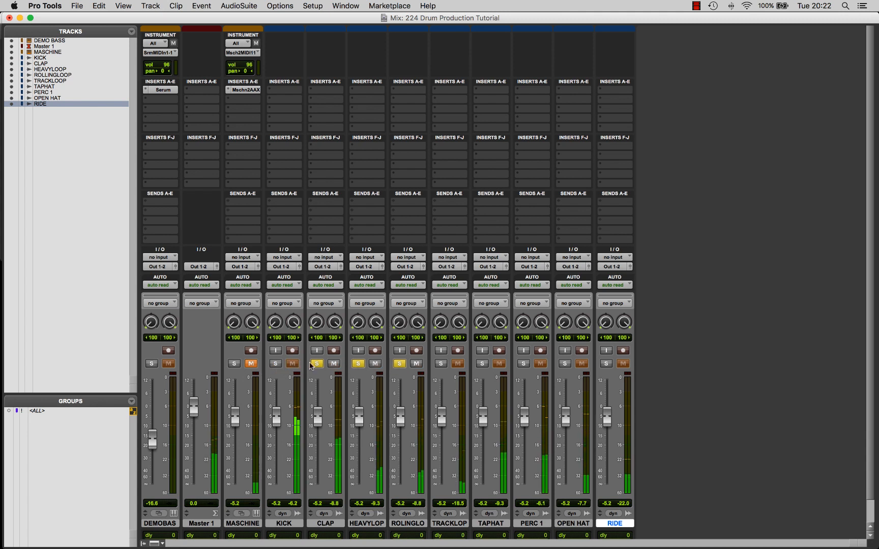
pyautogui.click(317, 364)
pyautogui.click(441, 364)
pyautogui.click(482, 364)
pyautogui.click(523, 363)
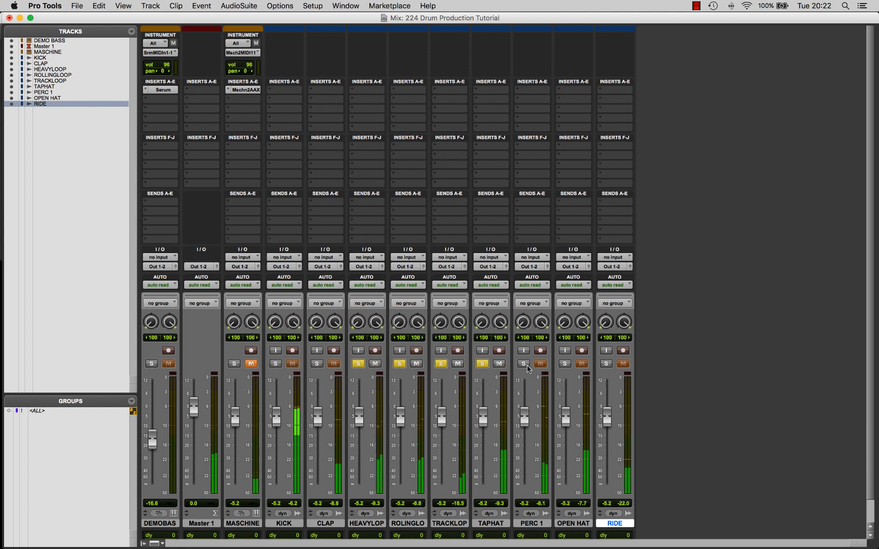
pyautogui.click(564, 363)
pyautogui.click(606, 363)
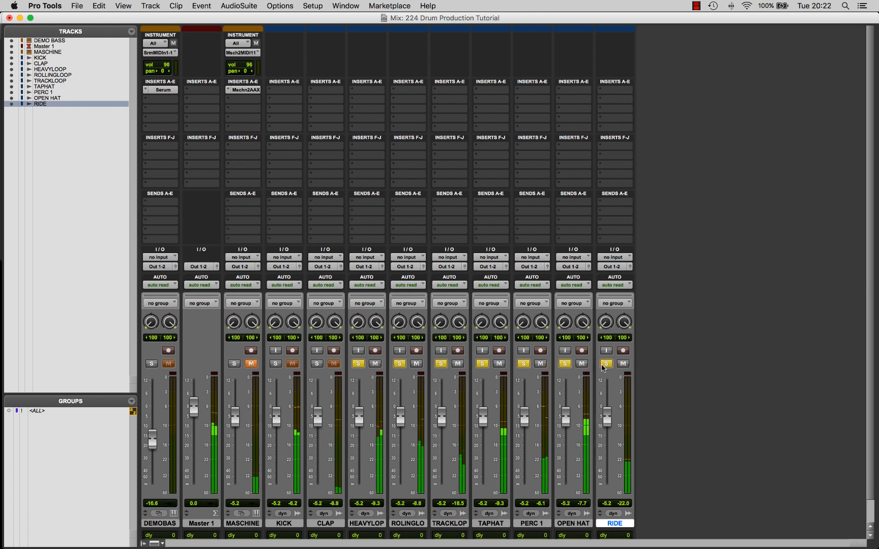
# - Return to the Edit window, stop playback and mark the span of the nine exported clips at bar 113
pyautogui.press('super+equal')
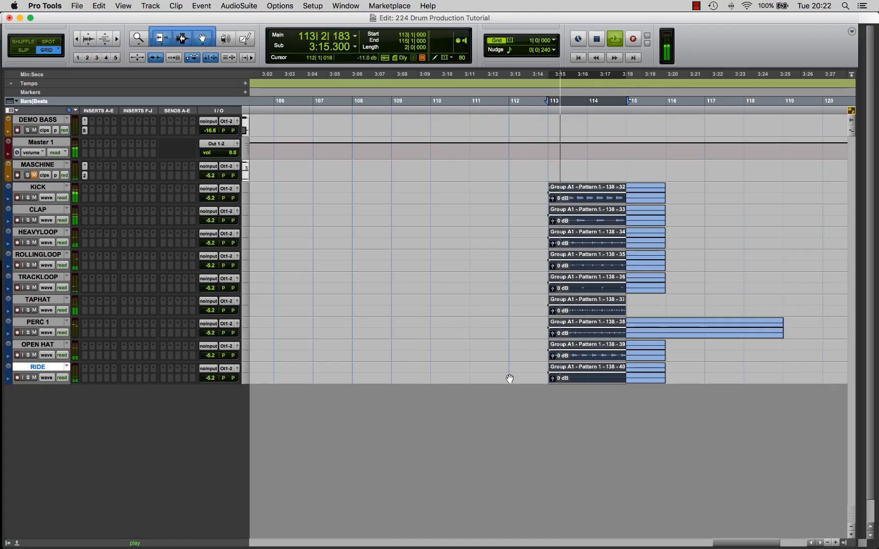
pyautogui.press('super+bracketleft')
pyautogui.press('space')
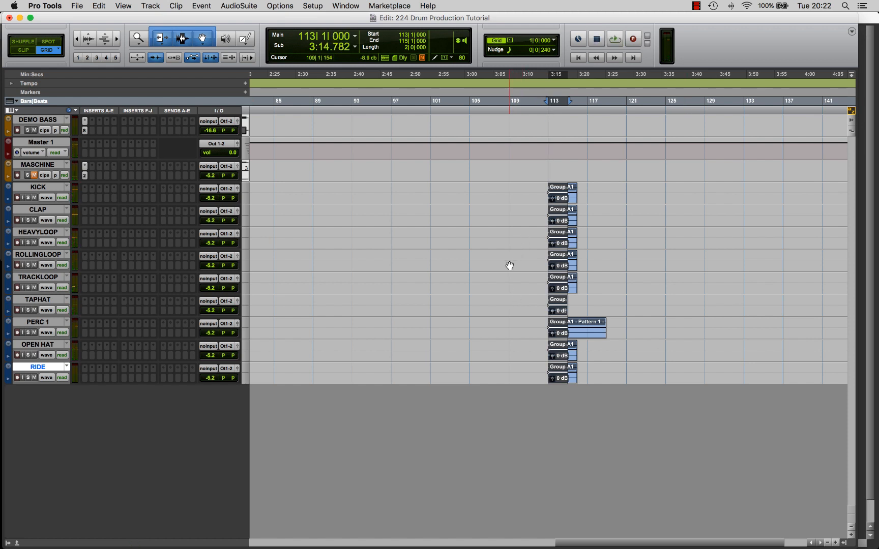
pyautogui.press('super+bracketleft')
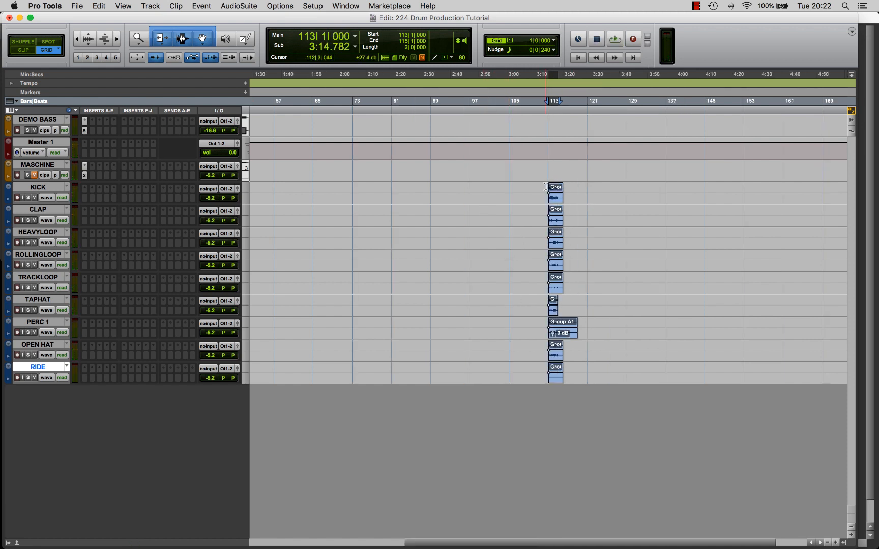
pyautogui.moveTo(546, 186); pyautogui.dragTo(565, 387)
pyautogui.click(526, 189)
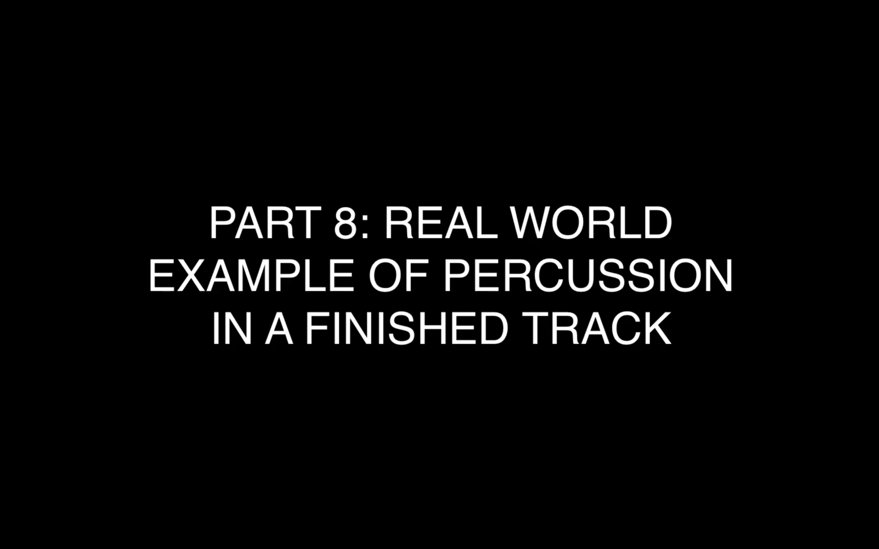
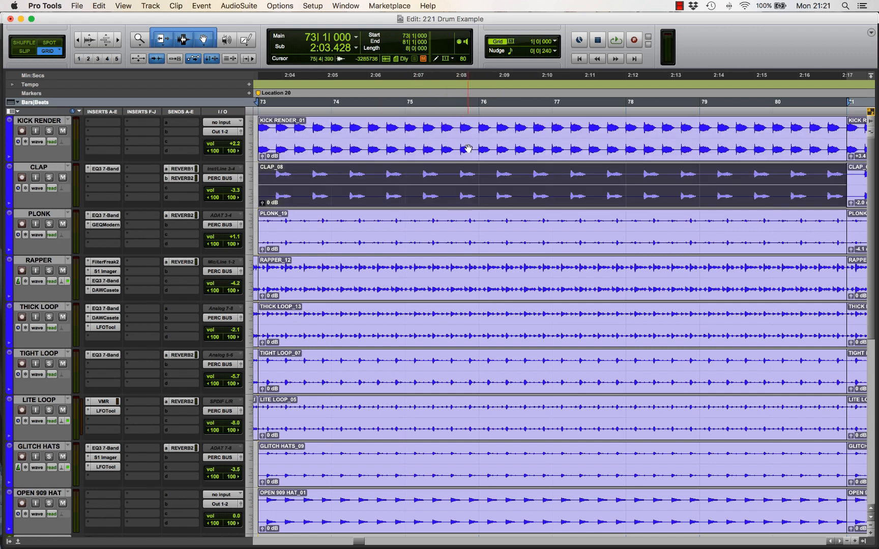
# - Audition the KICK RENDER track soloed from bar 73 in the 221 Drum Example session
pyautogui.click(49, 130)
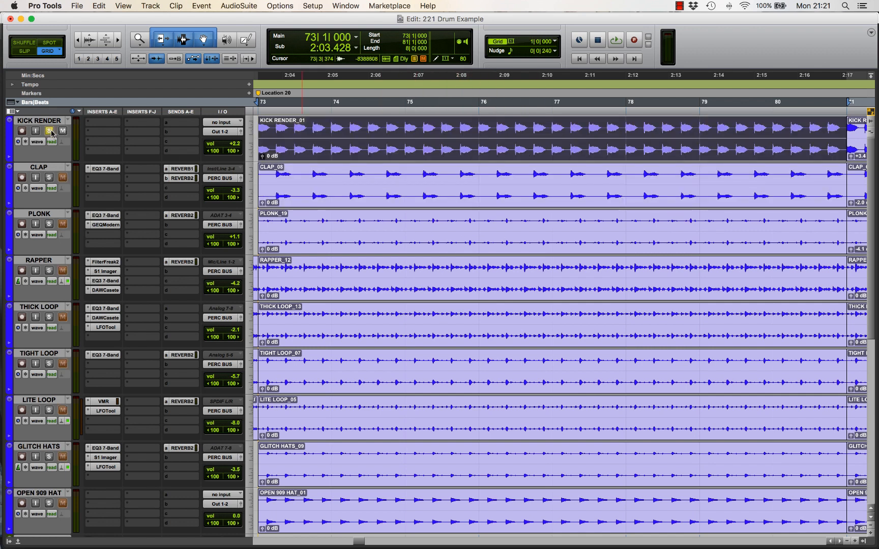
pyautogui.press('space')
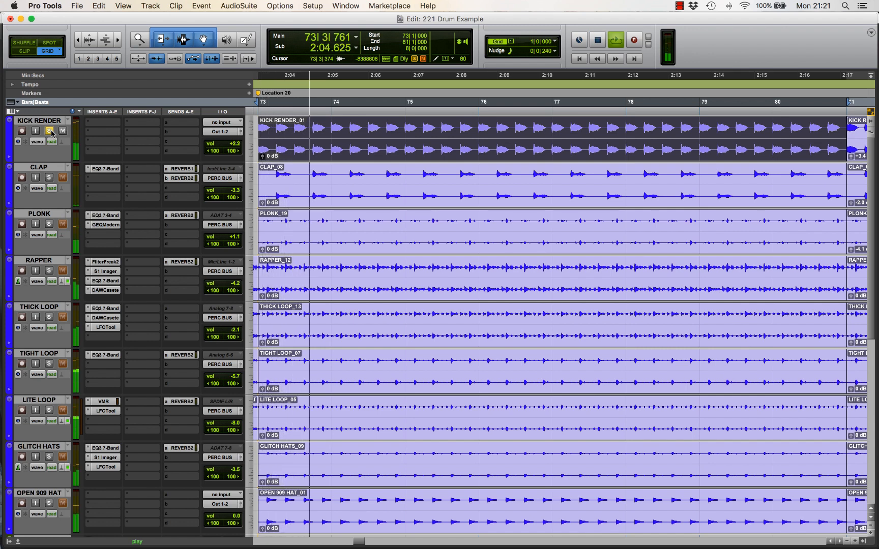
pyautogui.press('space')
pyautogui.click(50, 132)
# - Select the CLAP clip at bar 73 and audition the CLAP track soloed
pyautogui.click(49, 177)
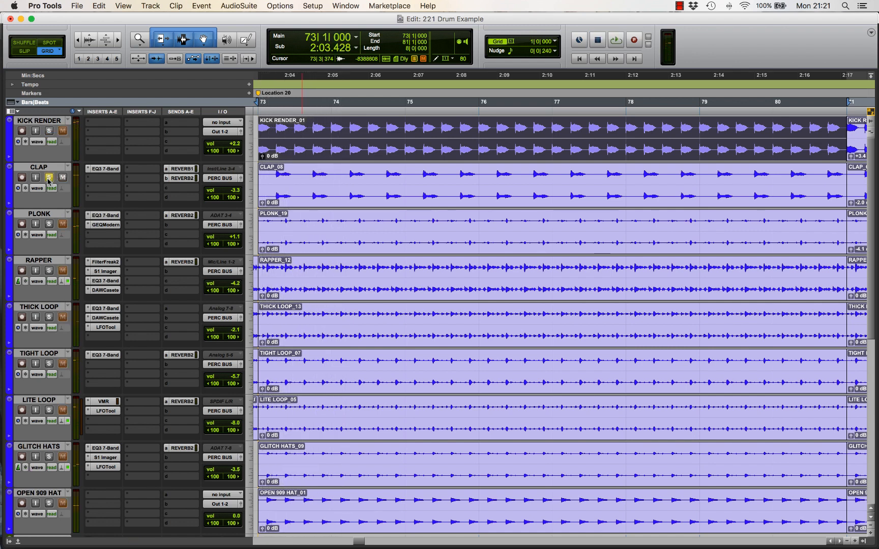
pyautogui.click(378, 200)
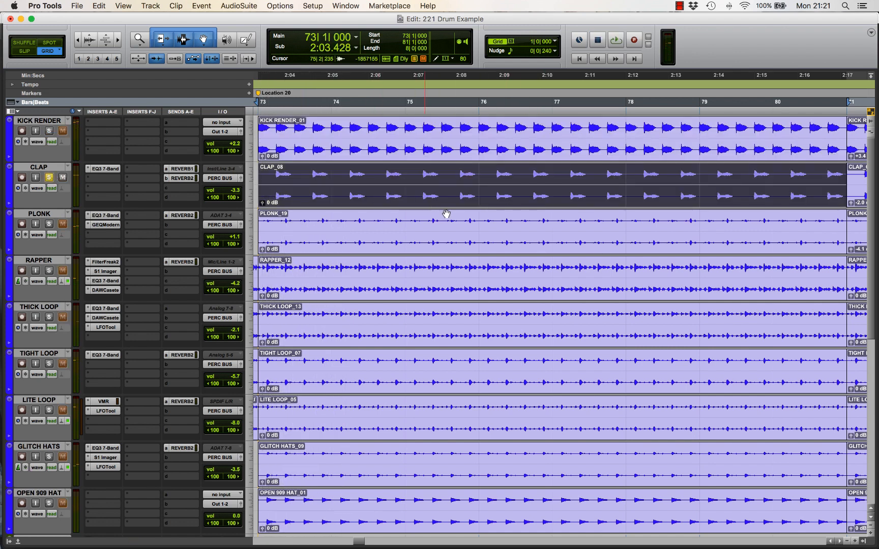
pyautogui.press('space')
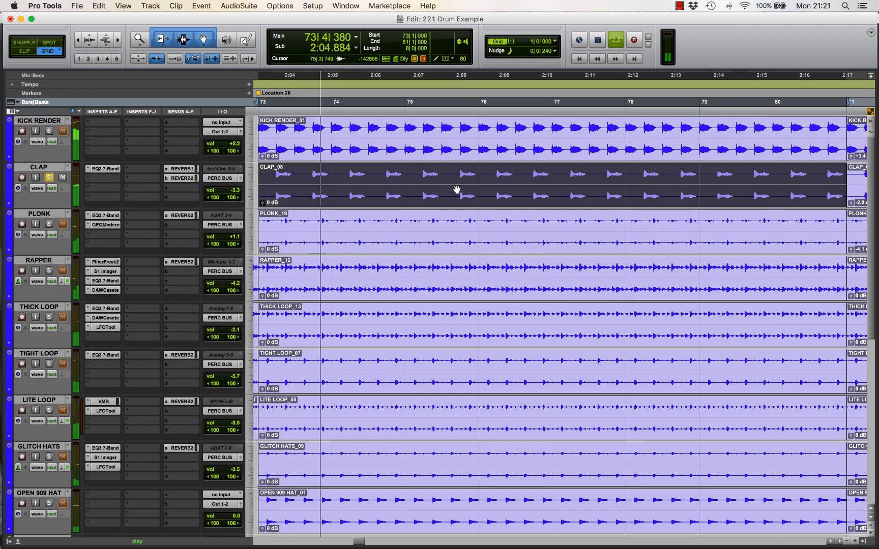
pyautogui.press('space')
pyautogui.click(49, 178)
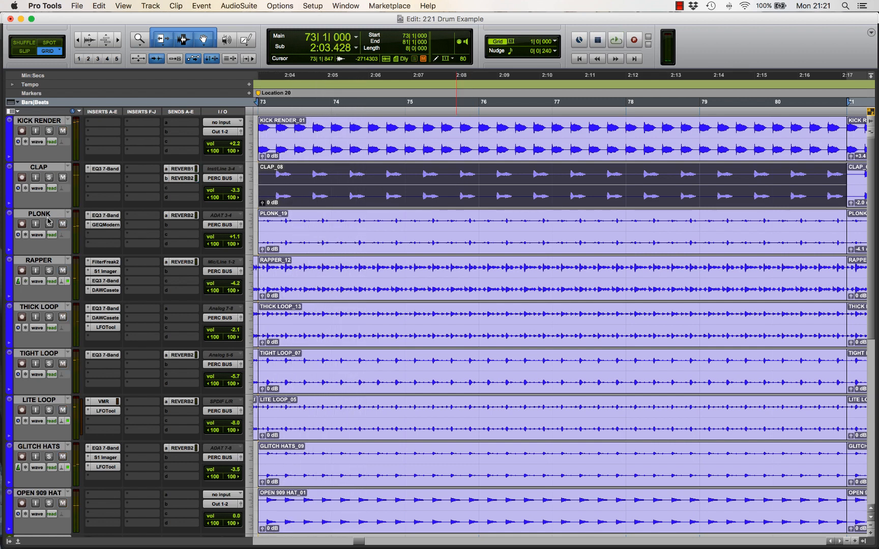
# - Select the PLONK track and the KICK RENDER clip spanning bars 73 to 81
pyautogui.click(45, 214)
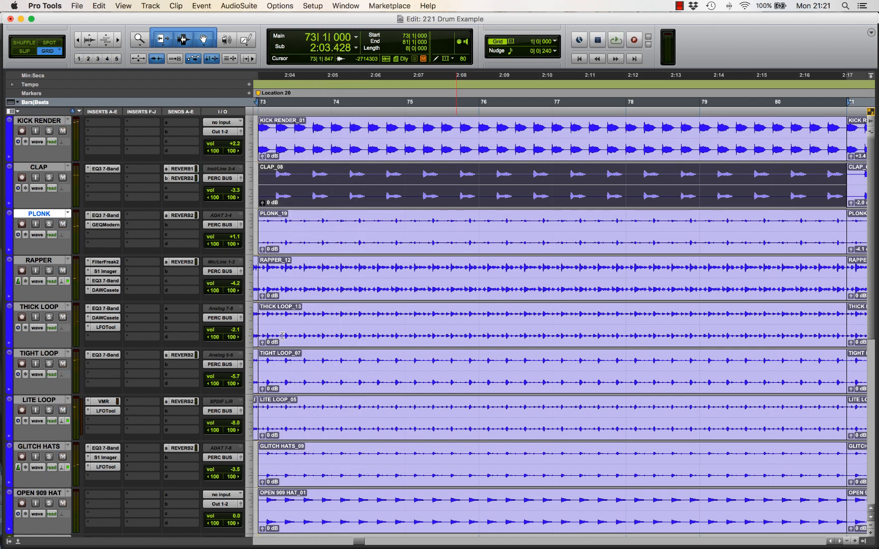
pyautogui.click(505, 149)
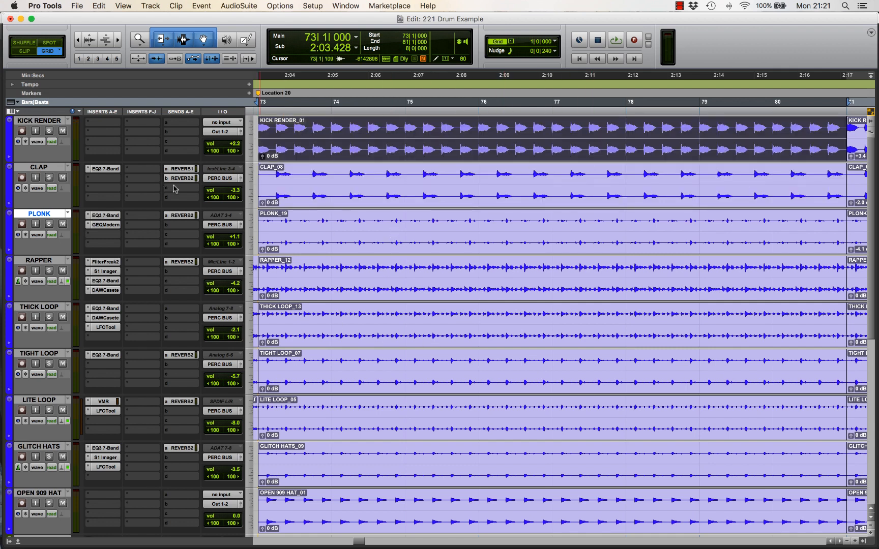
# - Audition all the drum tracks together from bar 73
pyautogui.press('space')
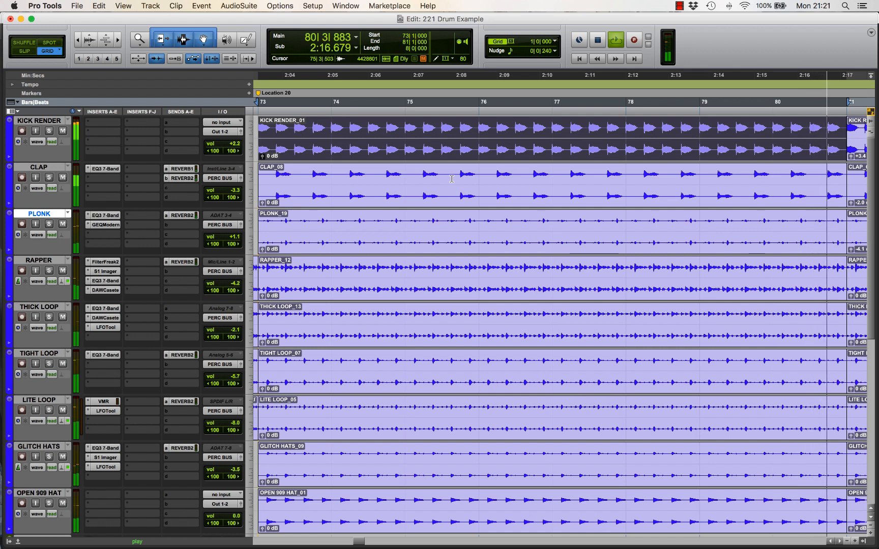
pyautogui.press('space')
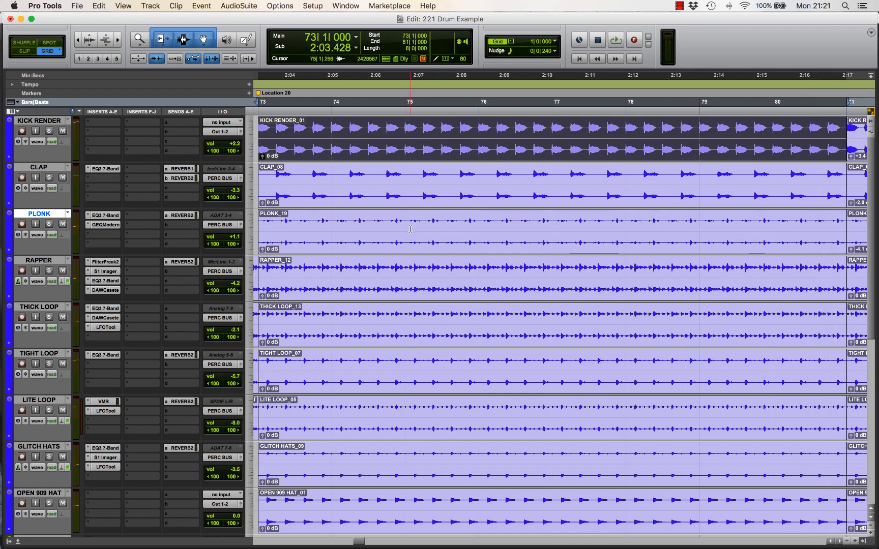
# - Select the PLONK_19 clip, solo the PLONK track, mute its REVERB 2 send and enlarge the track to fill the Edit window
pyautogui.click(433, 242)
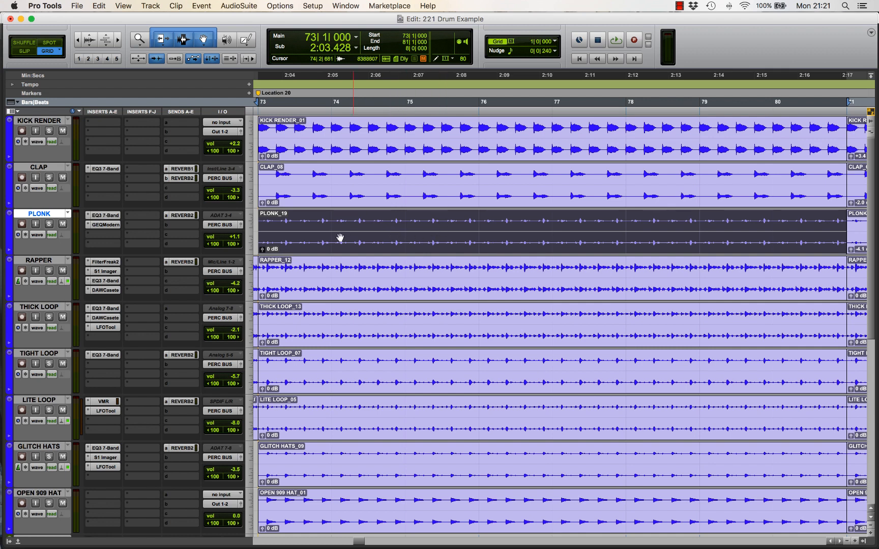
pyautogui.click(49, 224)
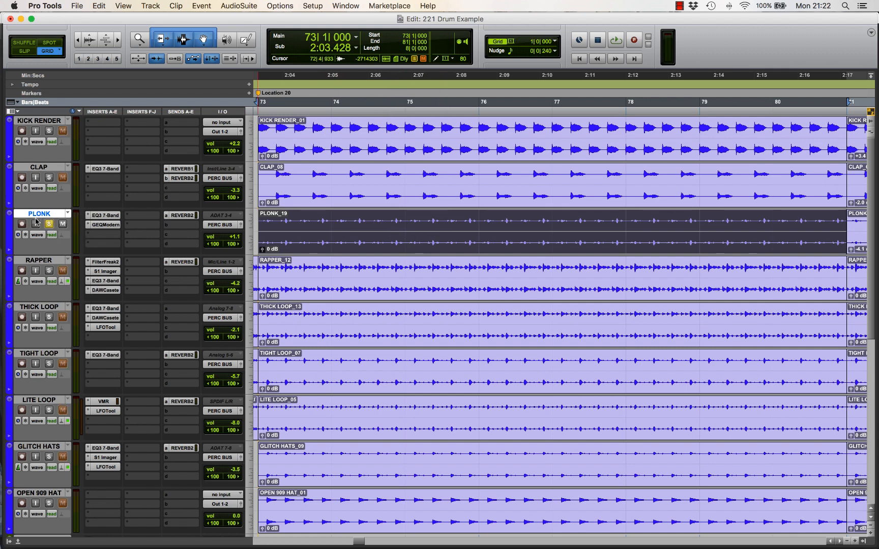
pyautogui.keyDown('super'); pyautogui.click(183, 217); pyautogui.keyUp('super')
pyautogui.press('e')
pyautogui.press('e')
pyautogui.press('t')
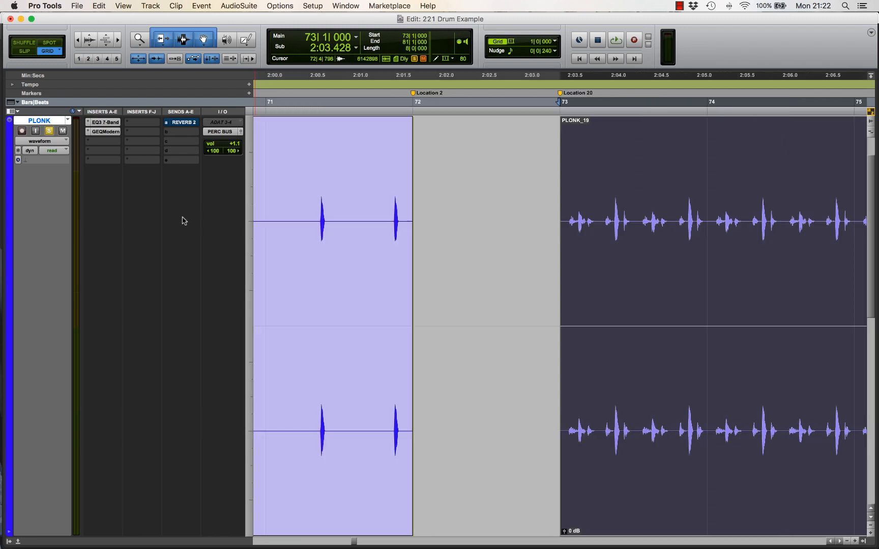
# - Audition the soloed PLONK_19 clip from bar 73 without reverb
pyautogui.hscroll(5, 552, 287)
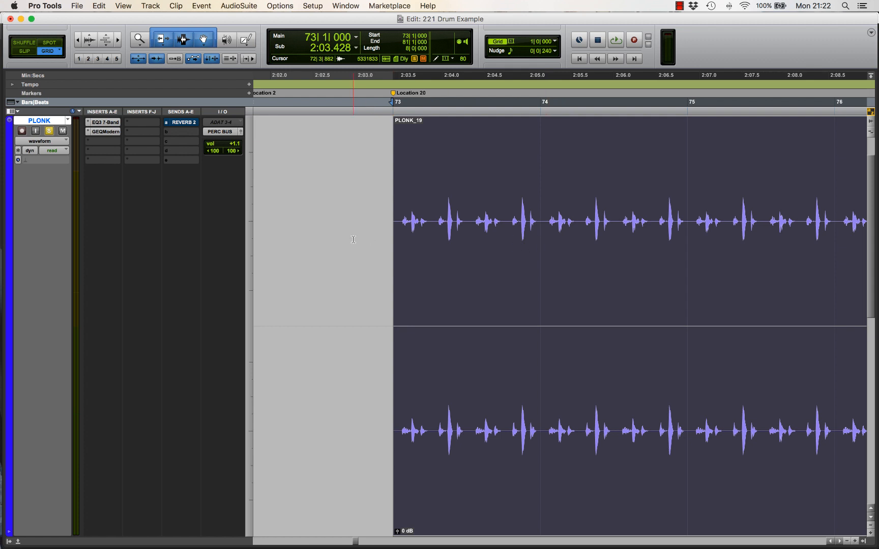
pyautogui.press('space')
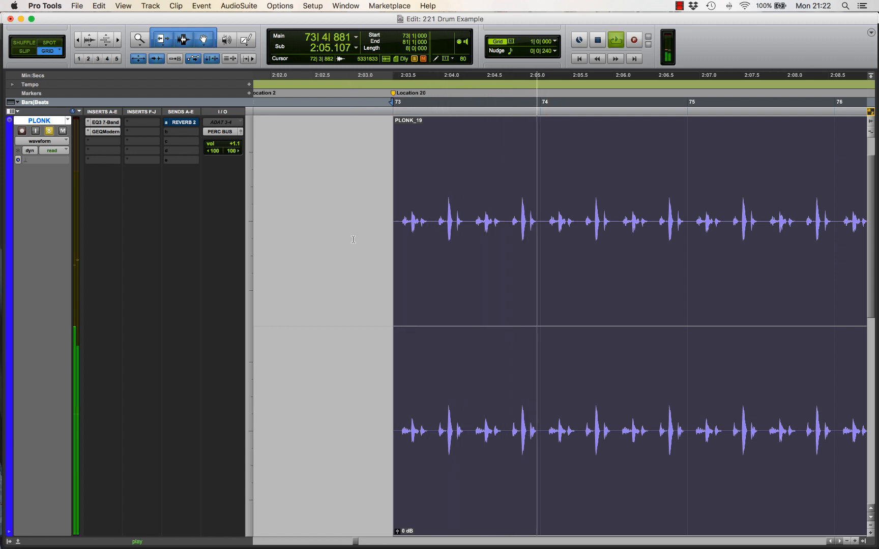
pyautogui.hscroll(4, 353, 240)
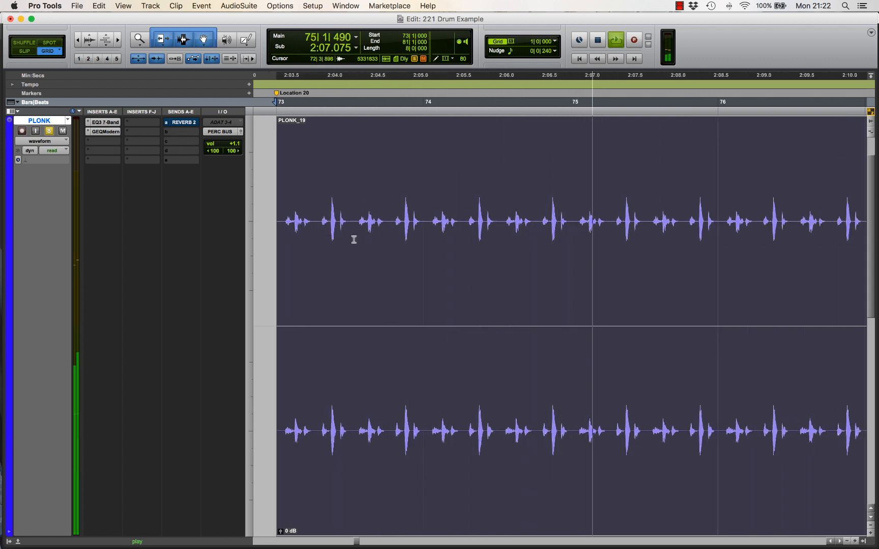
pyautogui.press('space')
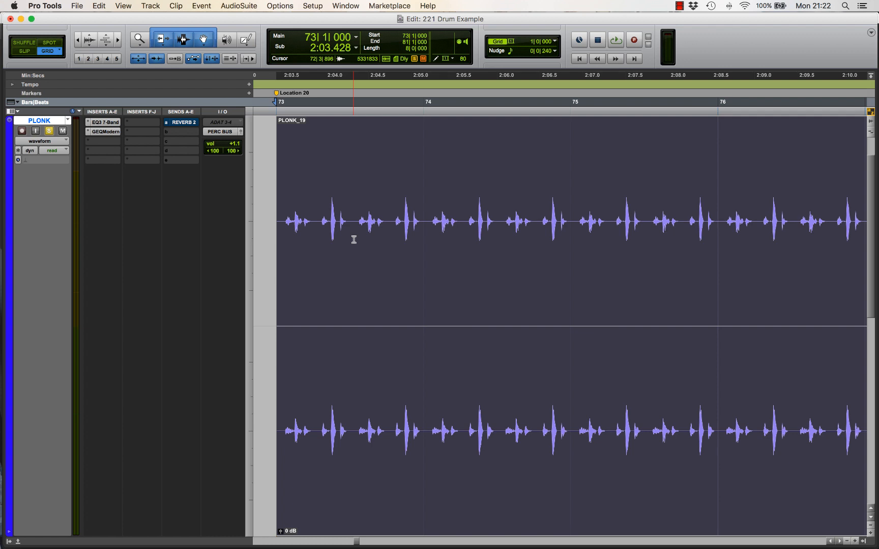
# - Set the grid to 1/16 note and select the PLONK hit from 73|1|480 to 73|1|720
pyautogui.press('t')
pyautogui.press('t')
pyautogui.press('t')
pyautogui.hscroll(6, 394, 237)
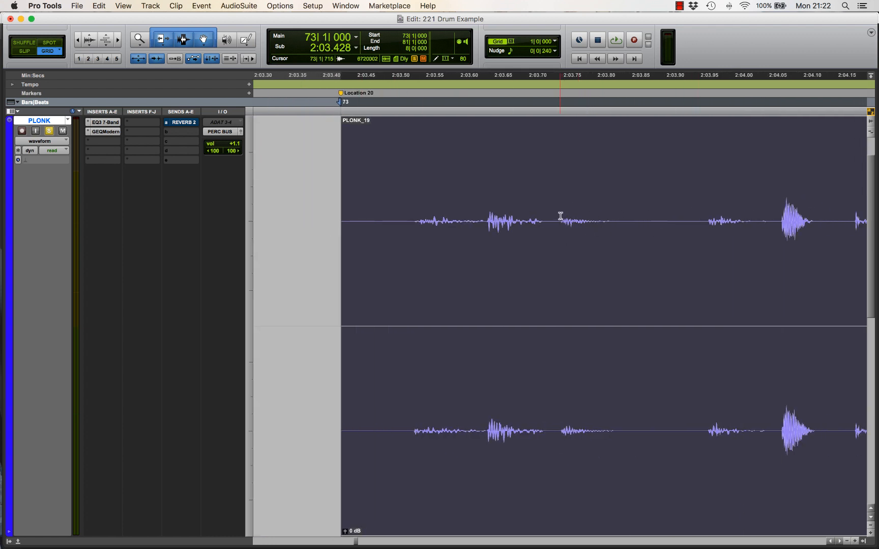
pyautogui.click(544, 40)
pyautogui.click(579, 90)
pyautogui.moveTo(480, 198); pyautogui.dragTo(547, 199)
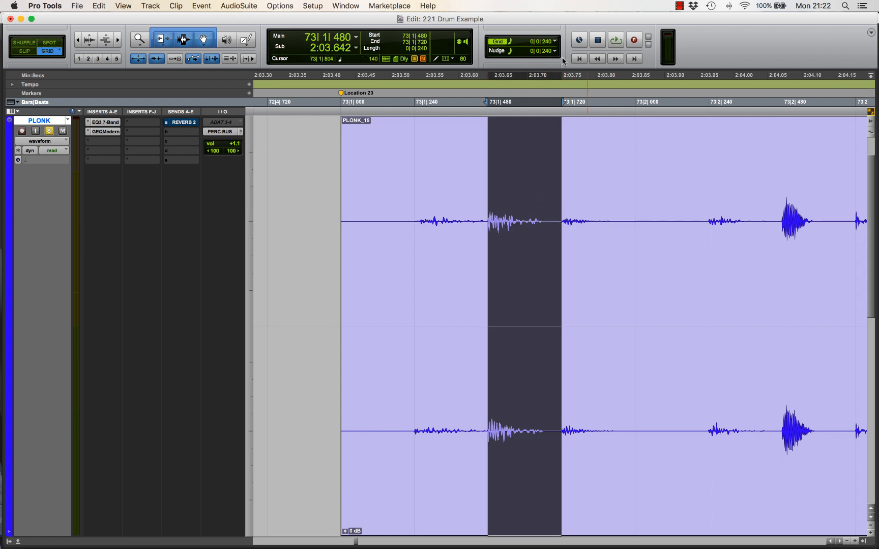
# - Set the grid value back to 1 bar
pyautogui.click(553, 41)
pyautogui.click(579, 10)
pyautogui.press('r')
pyautogui.press('r')
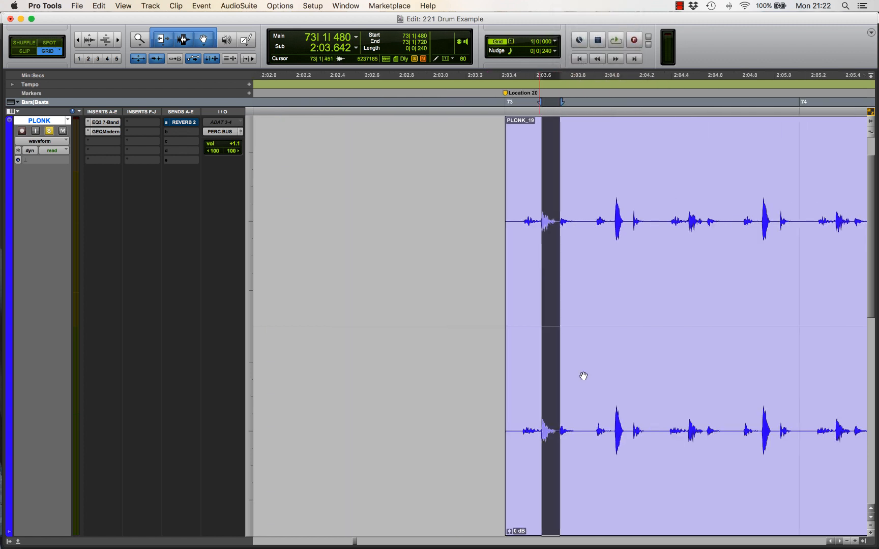
# - Select the whole PLONK_19 clip, unmute the REVERB 2 send and audition the clip with reverb
pyautogui.click(557, 326)
pyautogui.press('r')
pyautogui.keyDown('super'); pyautogui.click(188, 125); pyautogui.keyUp('super')
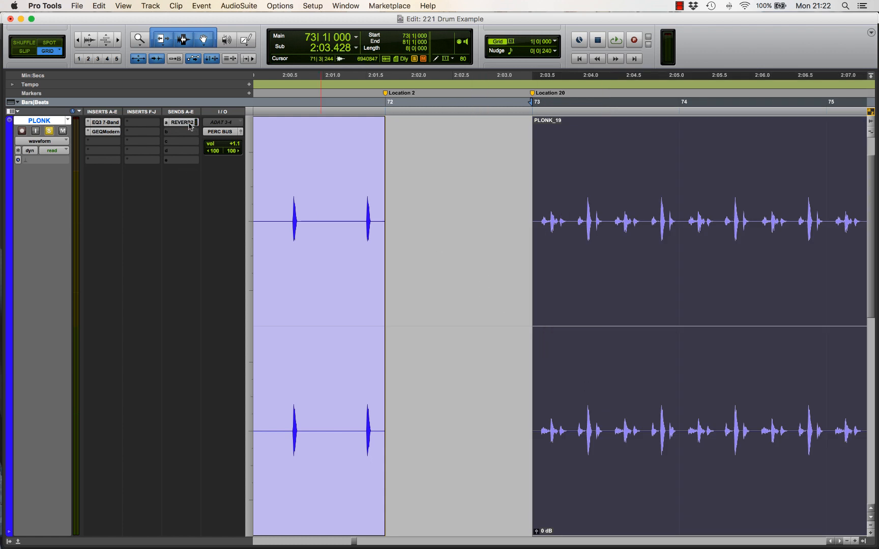
pyautogui.press('space')
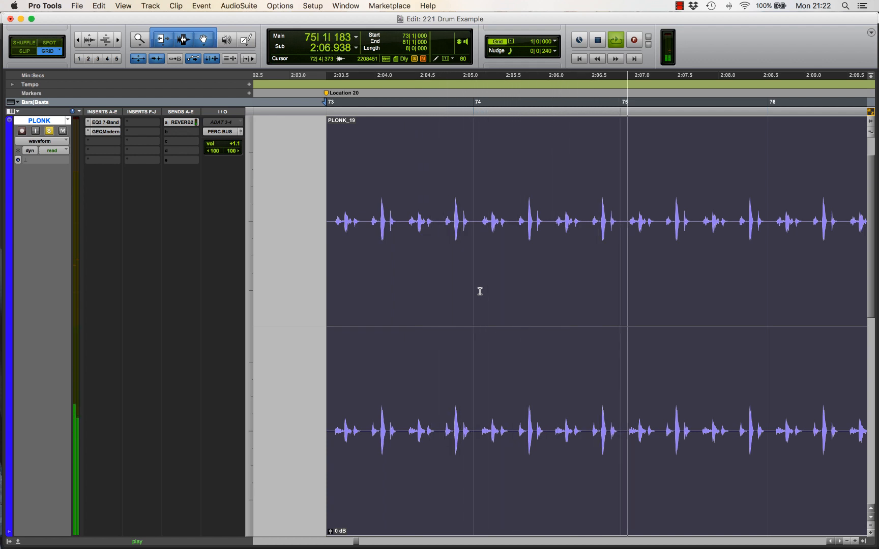
pyautogui.press('space')
# - Step through the transients at the start of PLONK_19 and select the hit from 73|2|480 to 73|2|720
pyautogui.click(381, 209)
pyautogui.press('Tab')
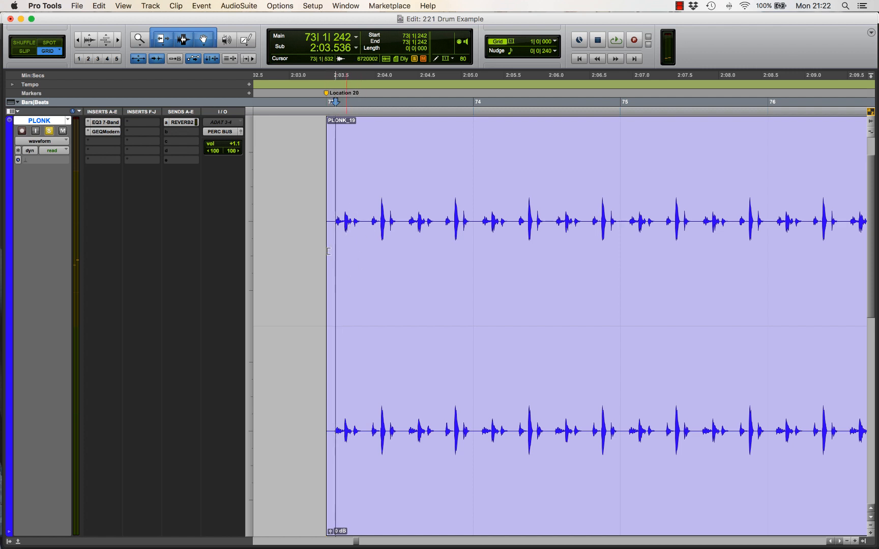
pyautogui.press('Tab')
pyautogui.press('Tab')
pyautogui.press('Tab')
pyautogui.press('Tab')
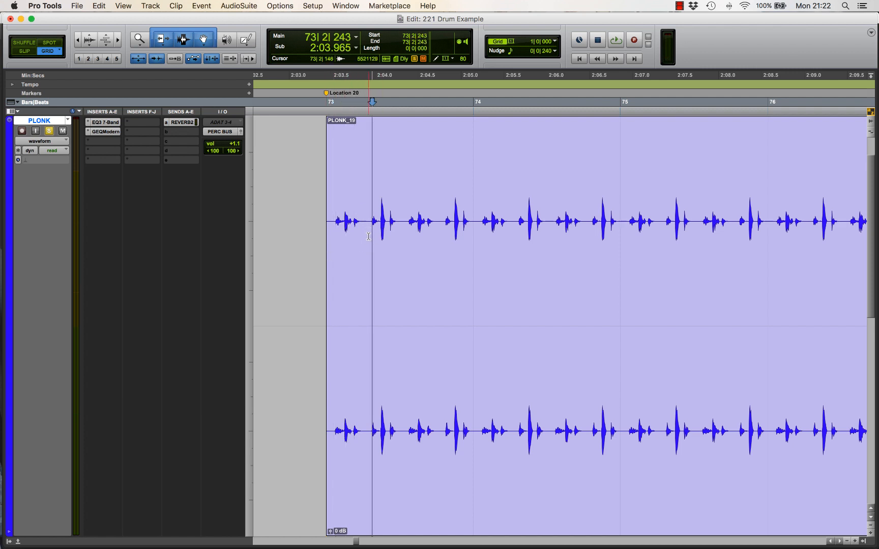
pyautogui.hotkey('shift', 'Tab')
# - Audition the selected PLONK hit with the REVERB 2 send muted and unmuted
pyautogui.press('space')
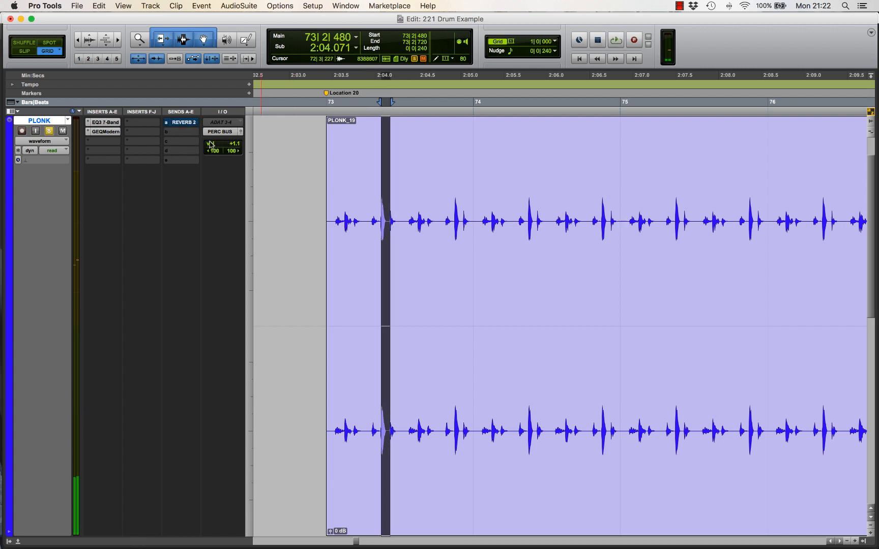
pyautogui.press('space')
pyautogui.press('space')
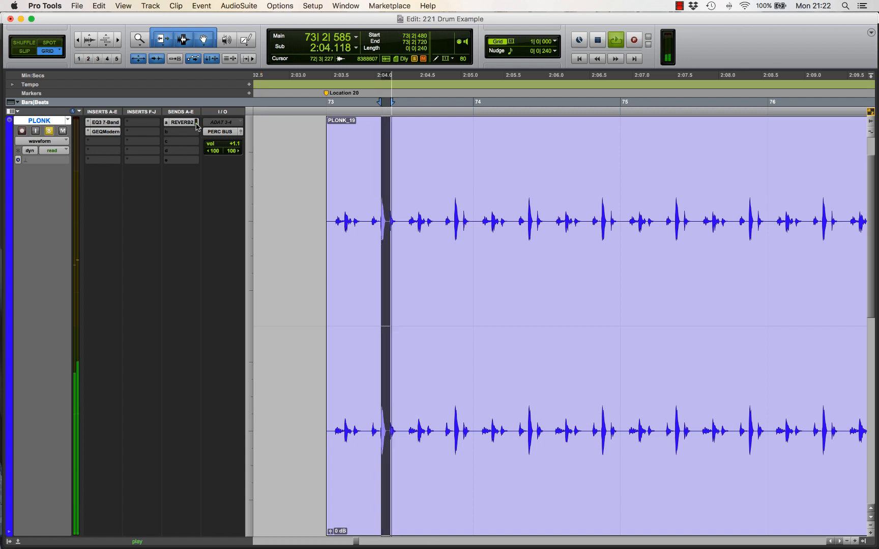
# - Select the following PLONK hit from 73|2|720 to 73|3|242 and audition it
pyautogui.press('Up')
pyautogui.hotkey('shift', 'Tab')
pyautogui.press('space')
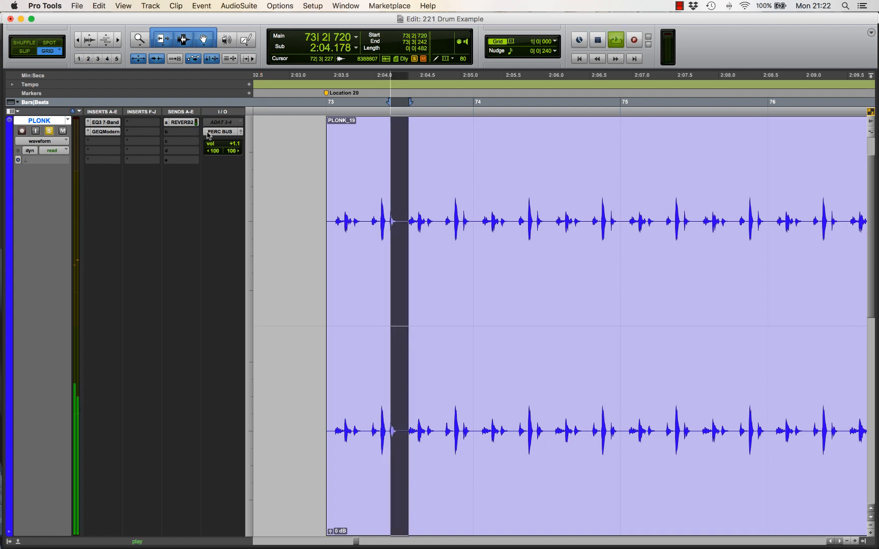
# - Unsolo the PLONK track and review the settings of its GEQ Modern and EQ3 7-Band inserts
pyautogui.click(49, 131)
pyautogui.click(105, 131)
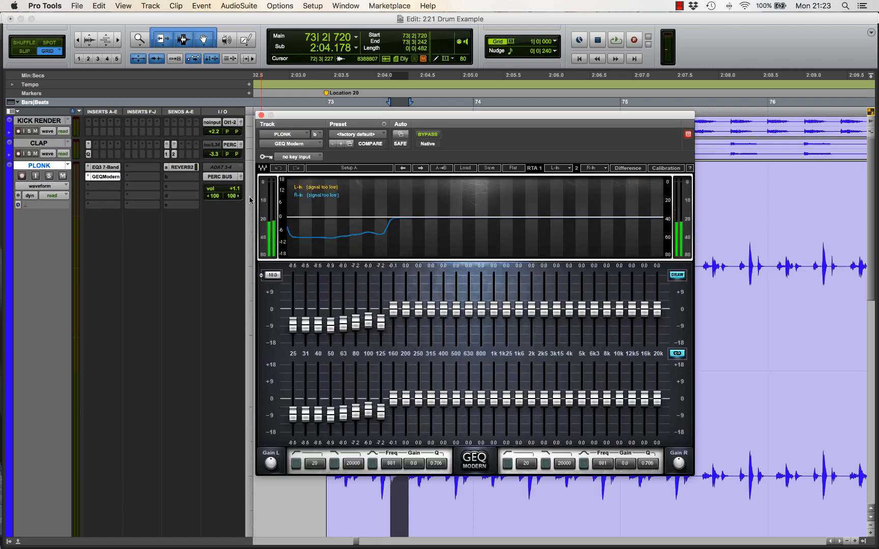
pyautogui.click(116, 169)
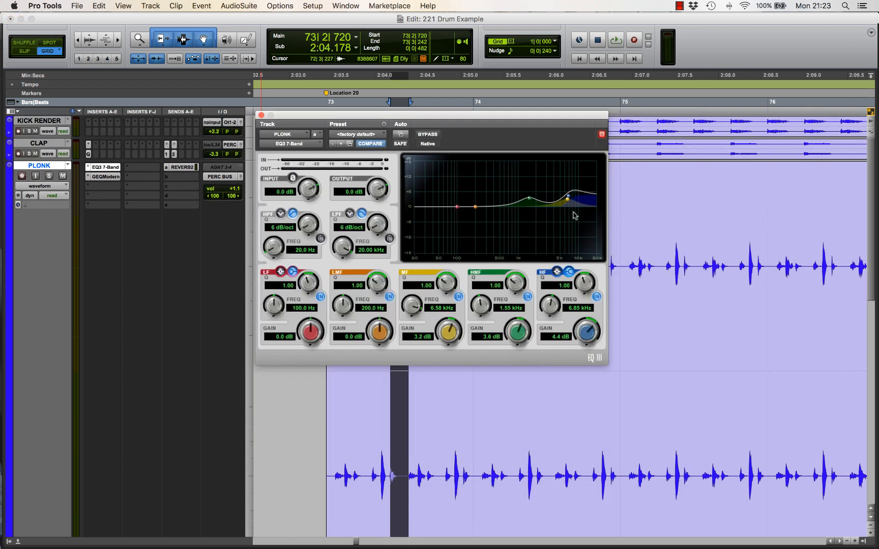
pyautogui.click(262, 116)
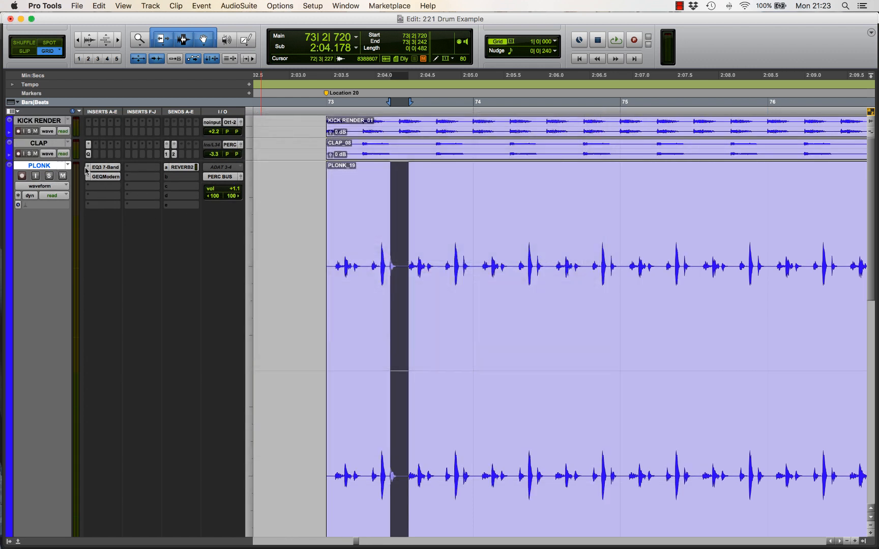
# - Return to the all-tracks view, select the PLONK_19 clip and audition PLONK soloed together with KICK RENDER and CLAP
pyautogui.press('e')
pyautogui.click(396, 177)
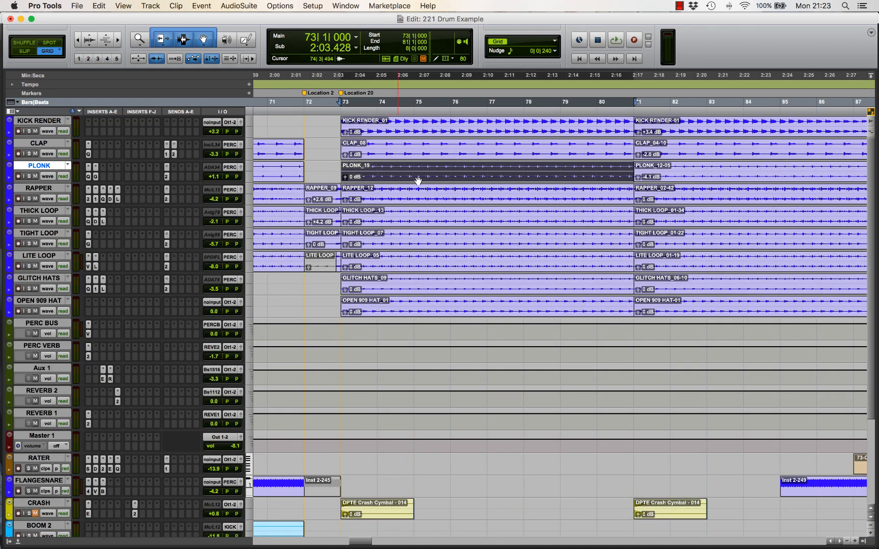
pyautogui.click(29, 176)
pyautogui.press('space')
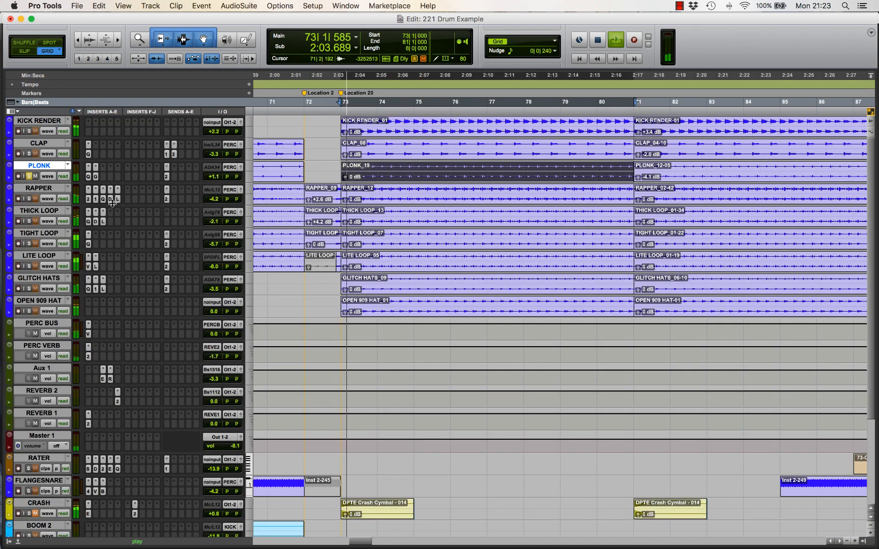
pyautogui.click(29, 131)
pyautogui.click(29, 154)
pyautogui.press('space')
# - Solo only the RAPPER track, select the RAPPER_12 clip, enlarge the track and audition it
pyautogui.keyDown('super'); pyautogui.click(29, 198); pyautogui.keyUp('super')
pyautogui.click(481, 202)
pyautogui.press('e')
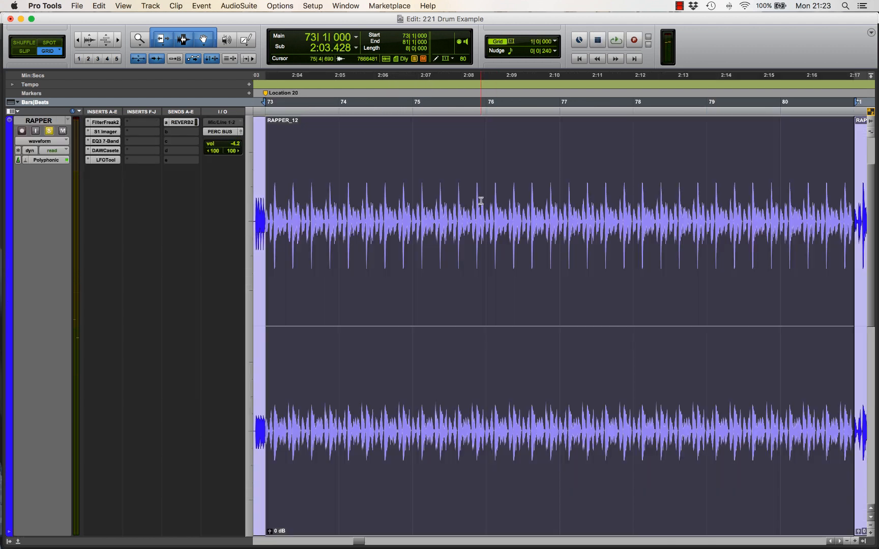
pyautogui.press('t')
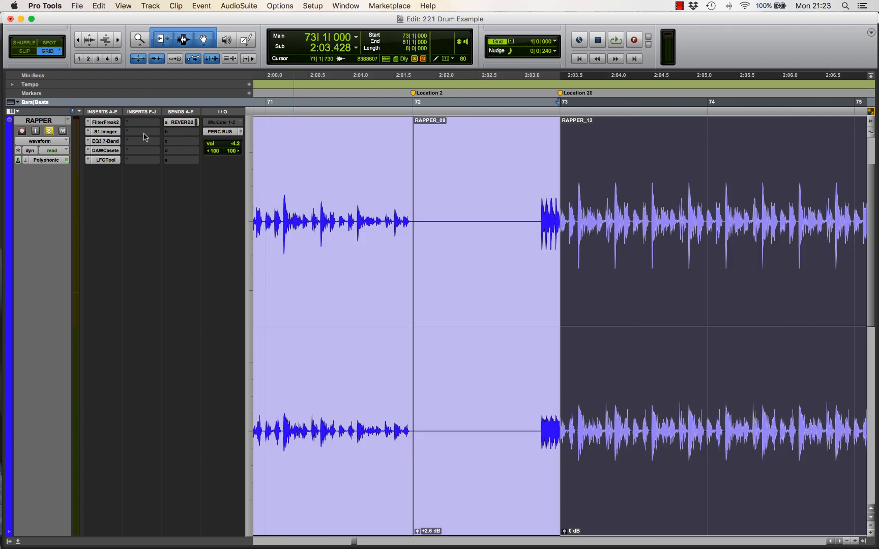
pyautogui.press('space')
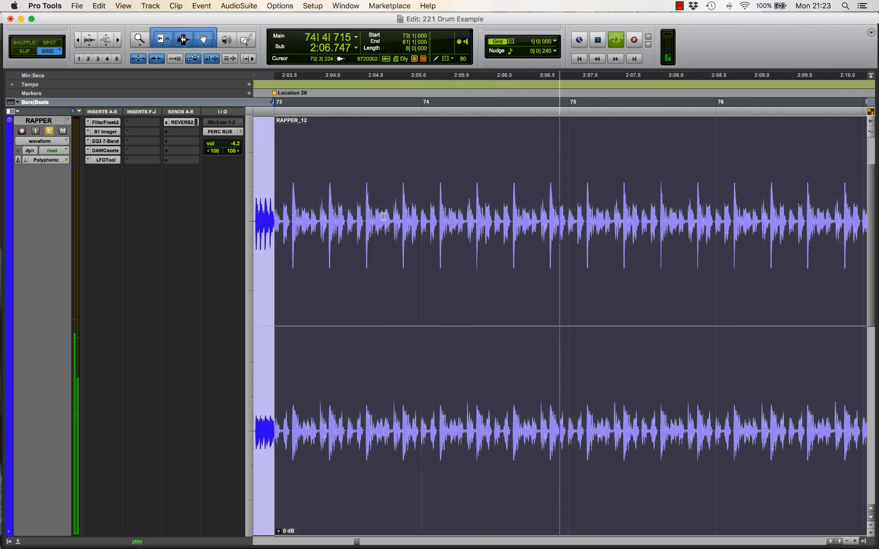
pyautogui.press('space')
# - Save the session, mute the RAPPER track's REVERB 2 send and audition RAPPER_12 without reverb
pyautogui.press('super+s')
pyautogui.press('t')
pyautogui.press('t')
pyautogui.hscroll(3, 394, 218)
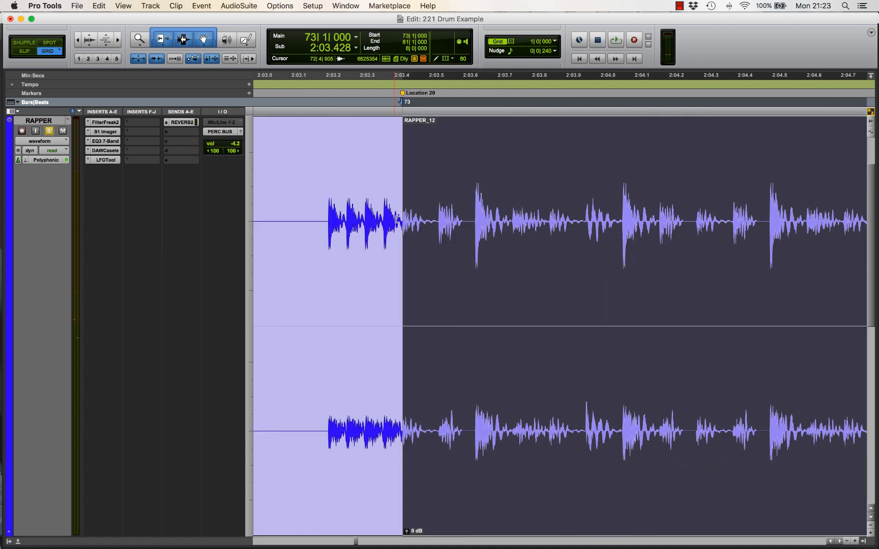
pyautogui.click(187, 123)
pyautogui.press('space')
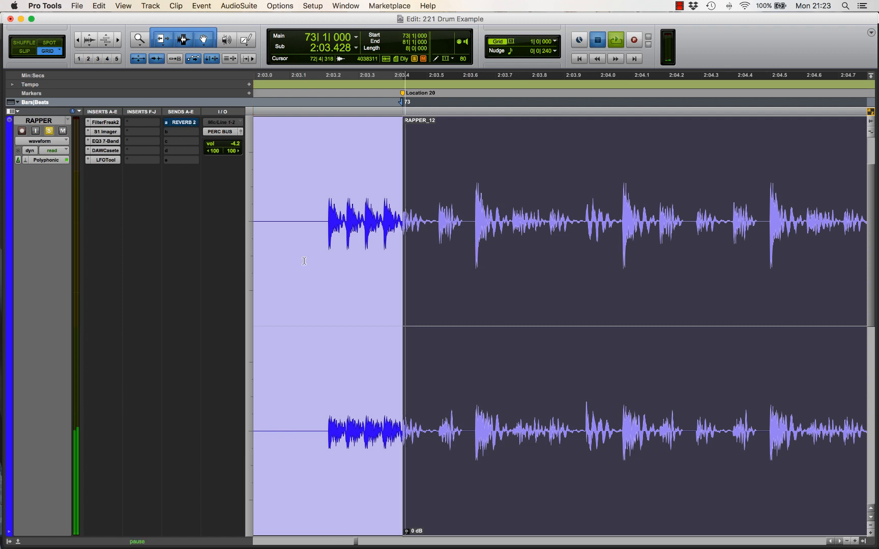
pyautogui.press('r')
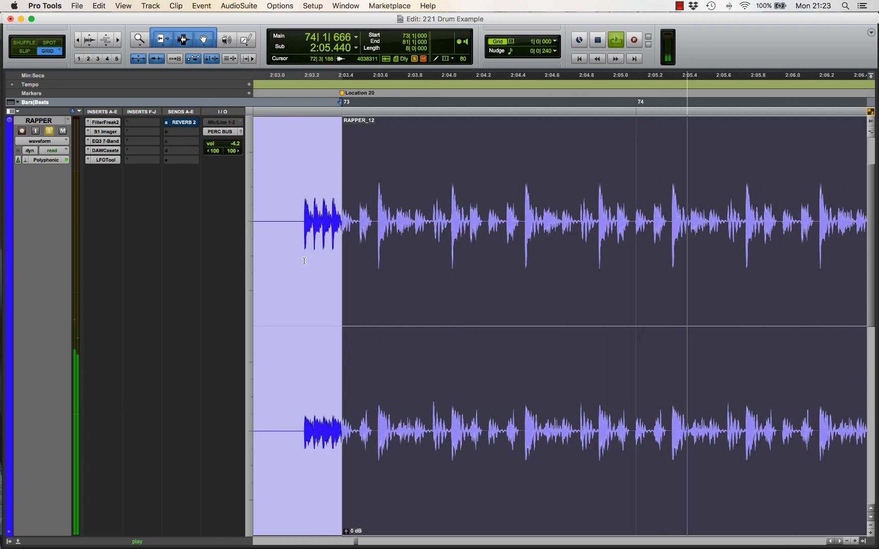
pyautogui.press('space')
# - Set the grid to 1/16 note, audition the opening of RAPPER_12 and reselect the whole clip
pyautogui.click(555, 41)
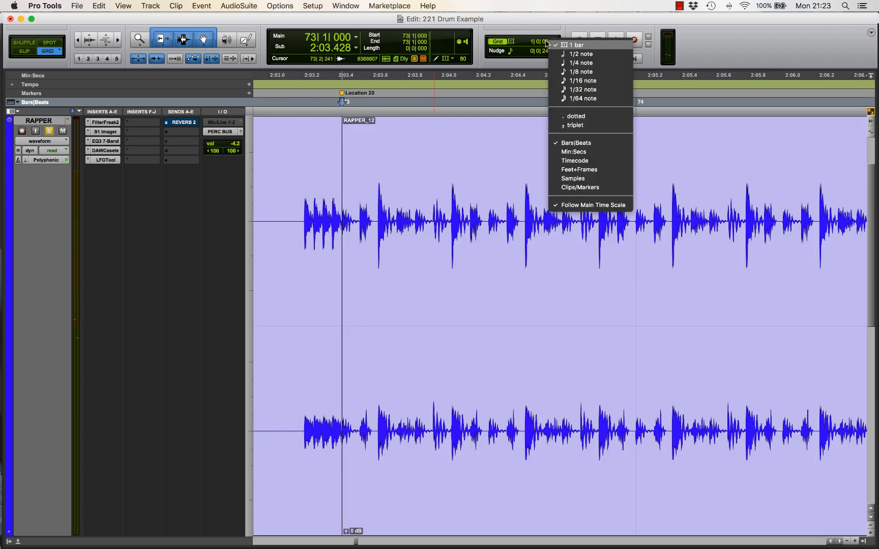
pyautogui.click(585, 63)
pyautogui.moveTo(344, 202); pyautogui.dragTo(448, 194)
pyautogui.click(554, 42)
pyautogui.click(569, 61)
pyautogui.press('space')
pyautogui.press('space')
pyautogui.click(446, 425)
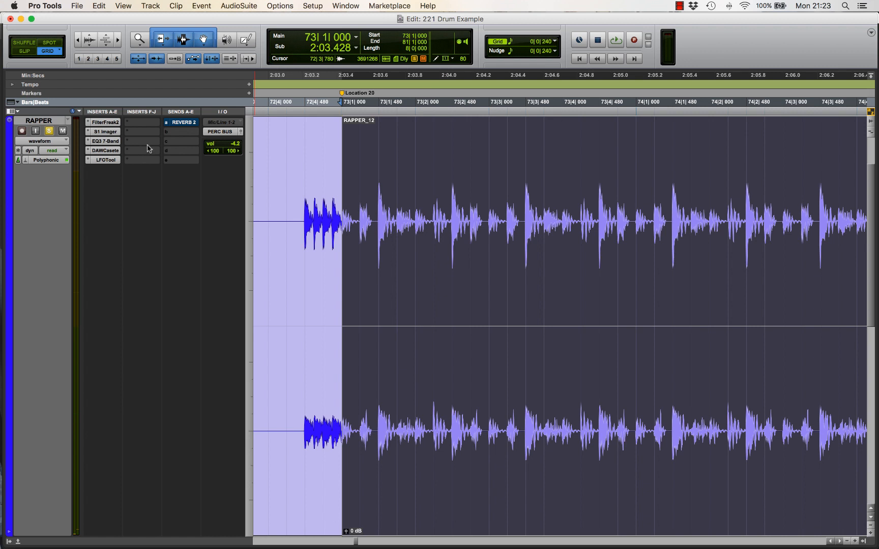
# - Open the RAPPER track's FilterFreak2 insert and compare the loop with the filter bypassed and active
pyautogui.click(106, 123)
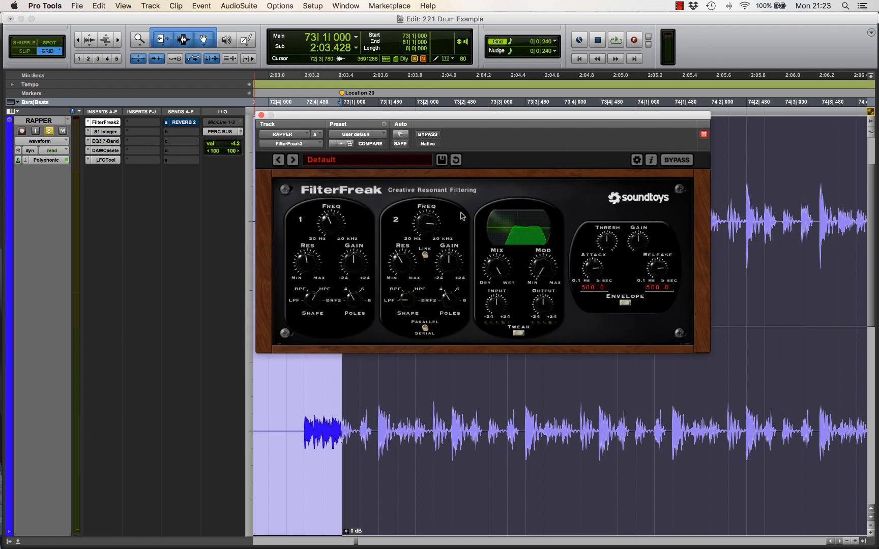
pyautogui.click(428, 134)
pyautogui.press('space')
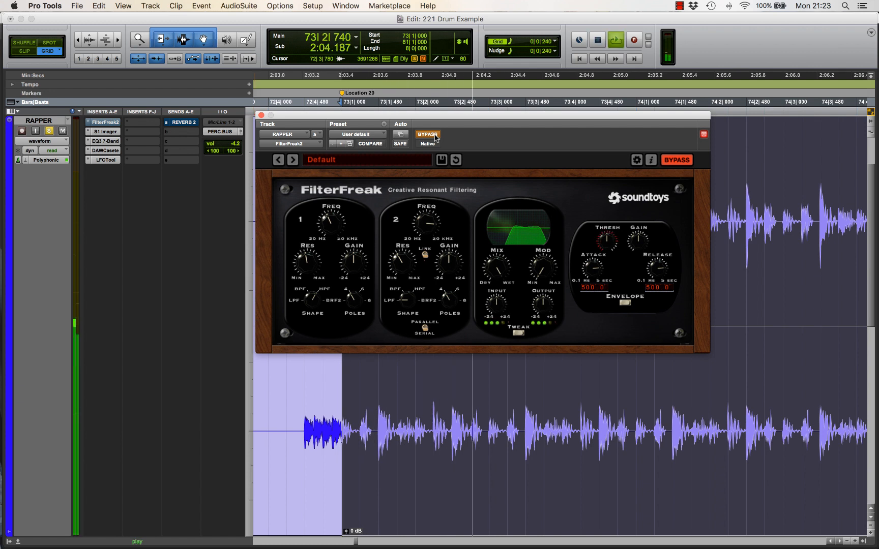
pyautogui.press('space')
pyautogui.press('space')
pyautogui.click(432, 134)
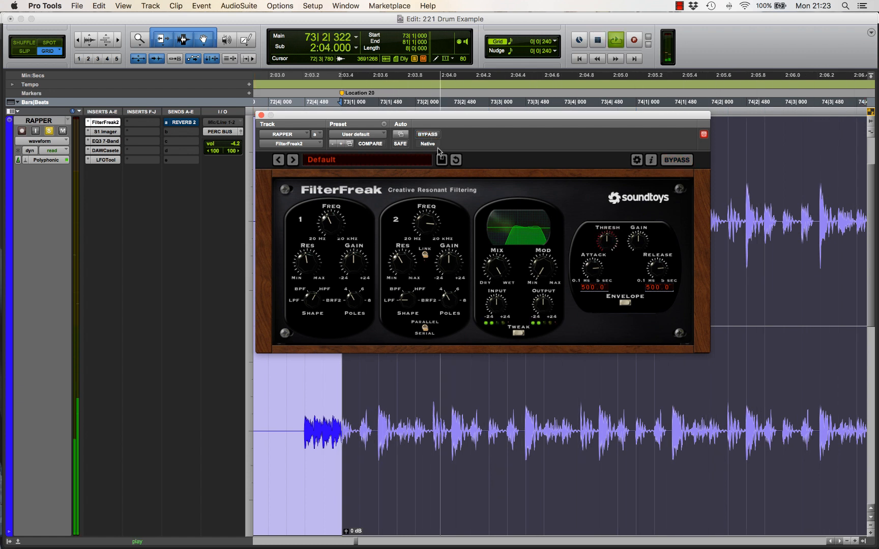
# - Stop playback, close FilterFreak2 and review the RAPPER track's S1 Imager and EQ3 7-Band insert settings
pyautogui.click(261, 116)
pyautogui.press('space')
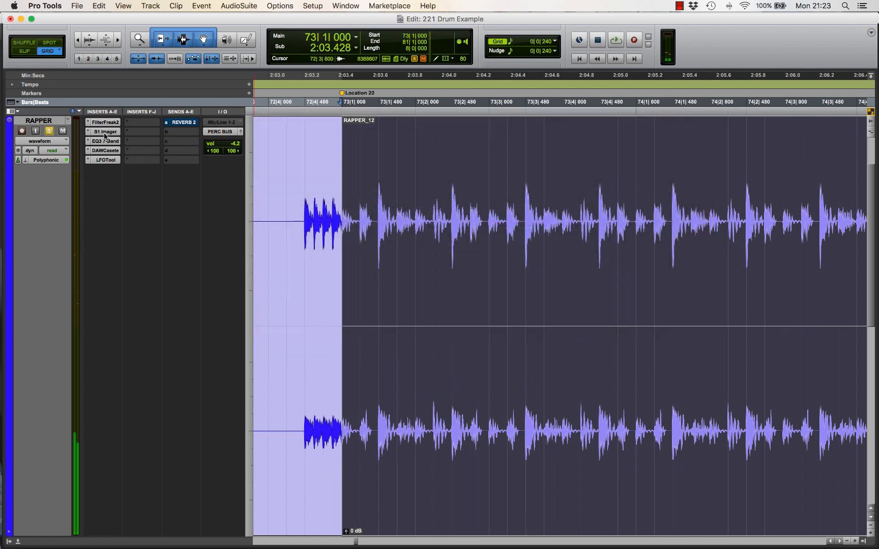
pyautogui.click(105, 132)
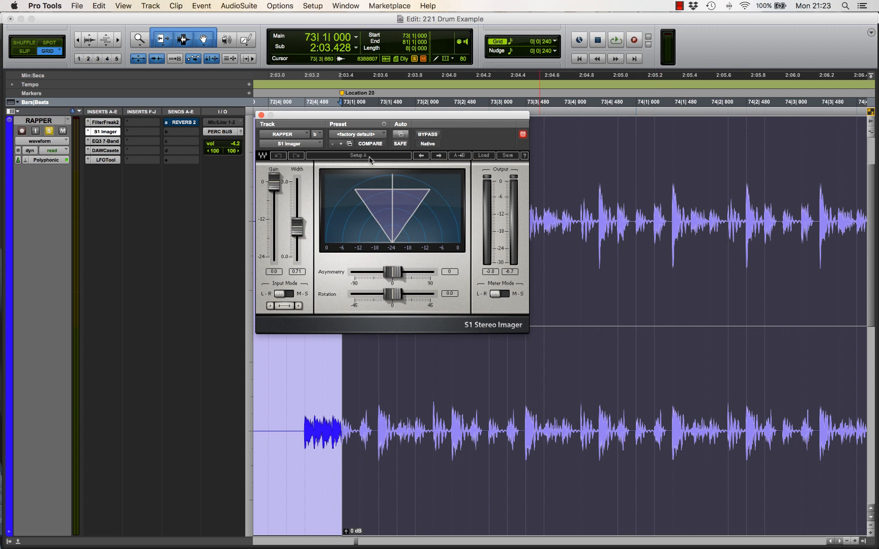
pyautogui.click(104, 142)
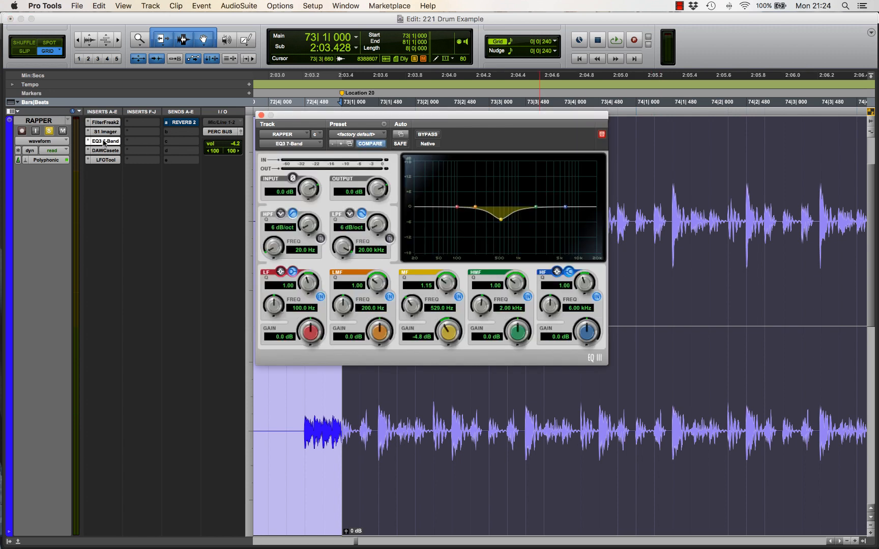
# - Open the RAPPER track's DAW Cassette insert and compare the loop with the effect bypassed and active
pyautogui.click(104, 151)
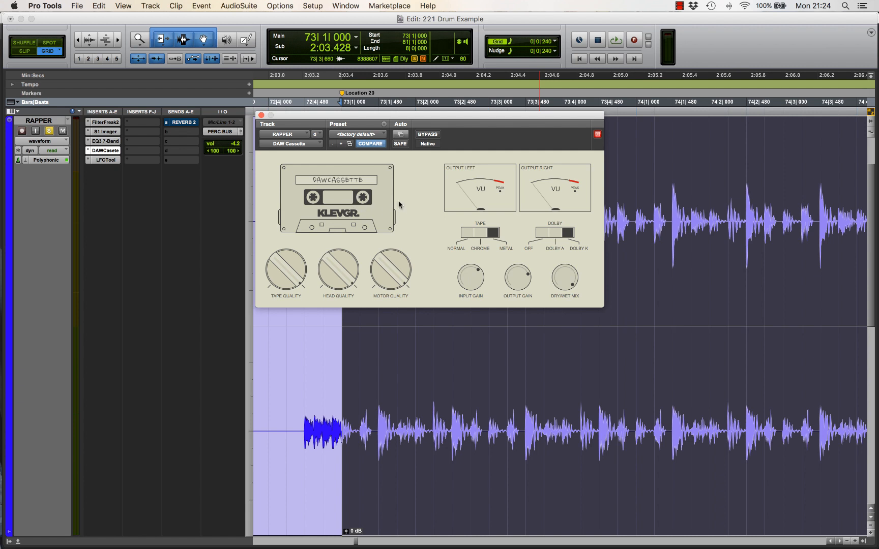
pyautogui.moveTo(442, 117); pyautogui.dragTo(446, 125)
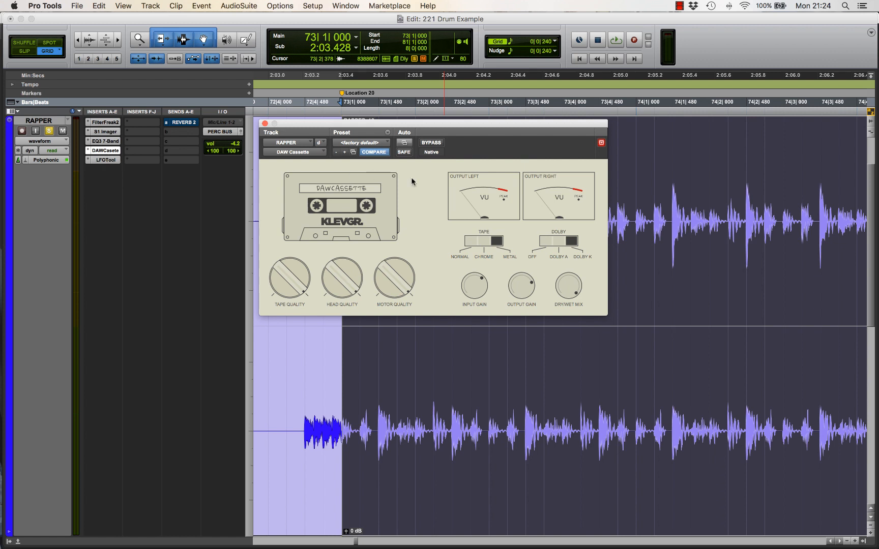
pyautogui.click(427, 143)
pyautogui.press('space')
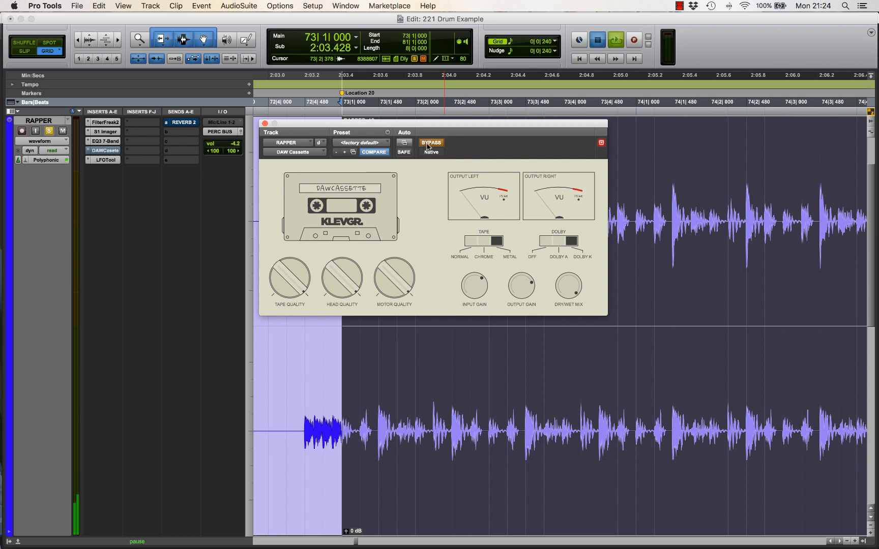
pyautogui.click(427, 144)
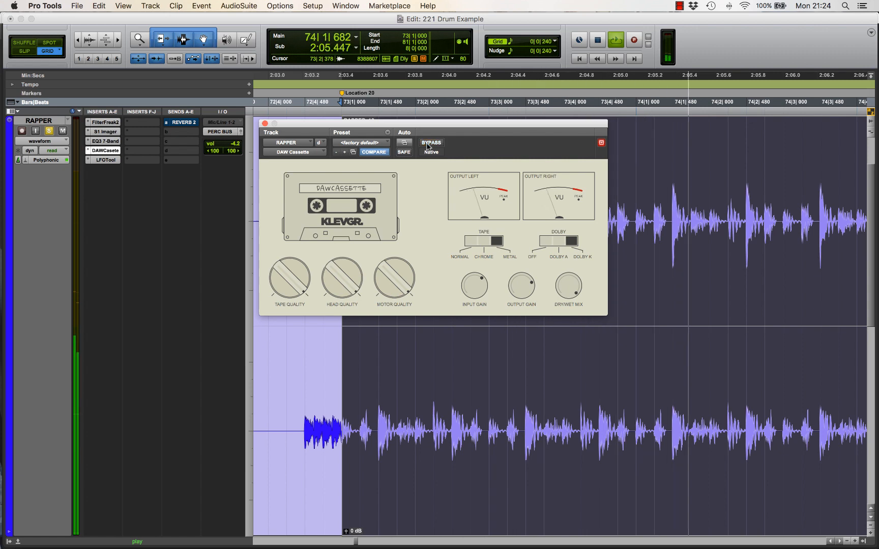
pyautogui.click(428, 145)
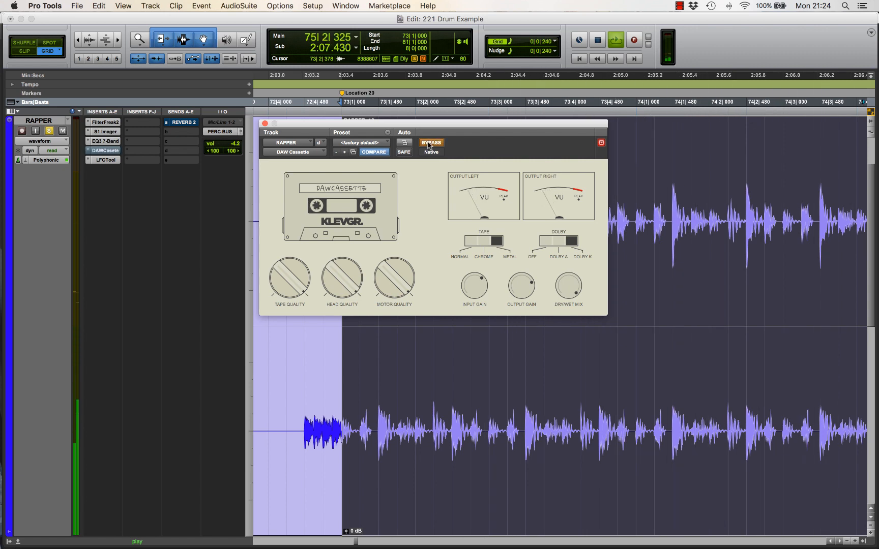
pyautogui.click(428, 145)
pyautogui.press('space')
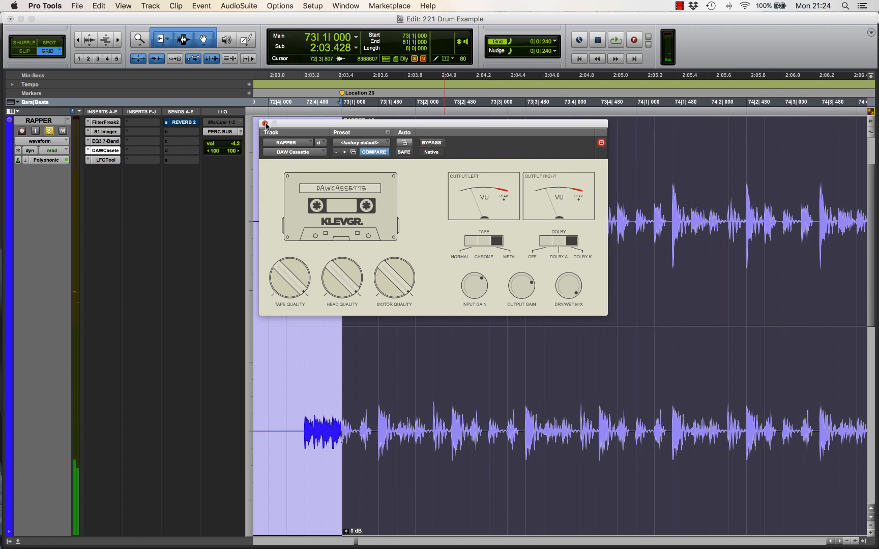
# - Open the RAPPER track's LFOTool insert, audition the loop with it bypassed, and close the plug-in window
pyautogui.click(105, 150)
pyautogui.click(106, 160)
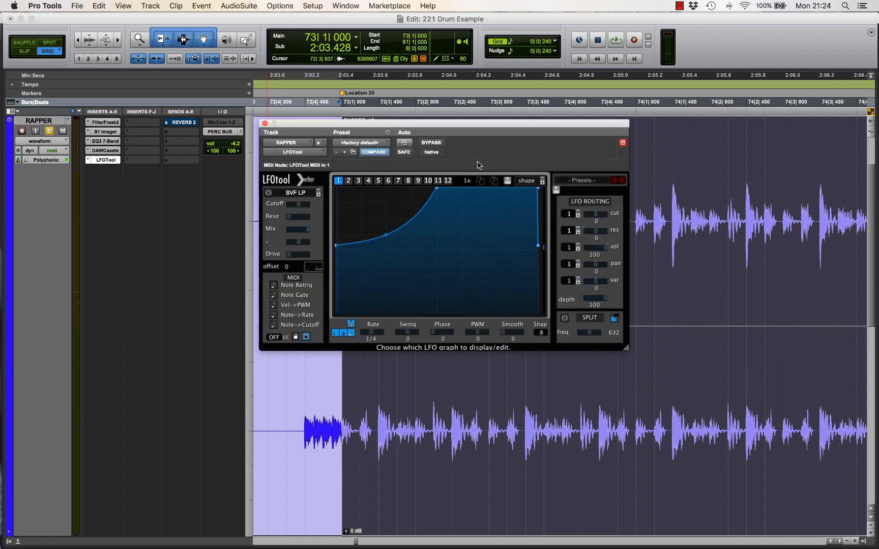
pyautogui.click(431, 142)
pyautogui.press('space')
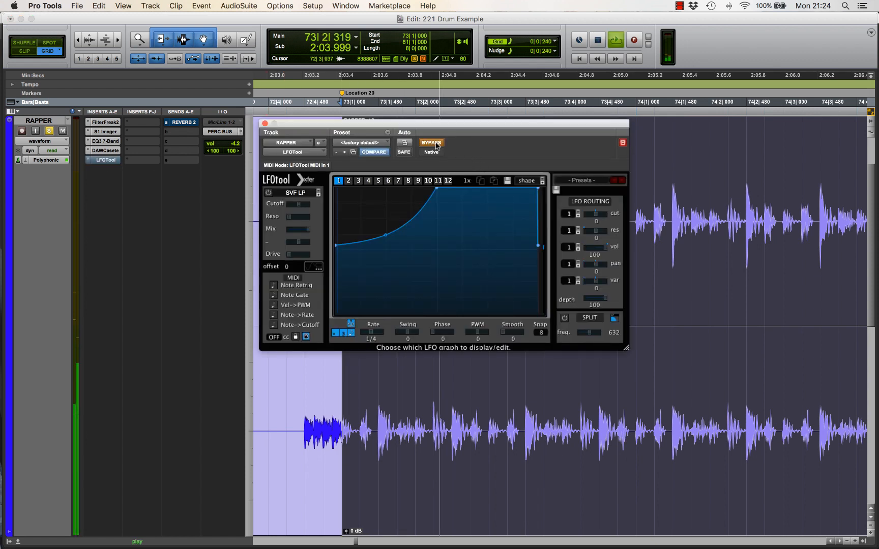
pyautogui.click(265, 124)
pyautogui.press('space')
# - Unmute the RAPPER track's REVERB 2 send, audition the loop and return to the view of all tracks
pyautogui.keyDown('super'); pyautogui.click(189, 123); pyautogui.keyUp('super')
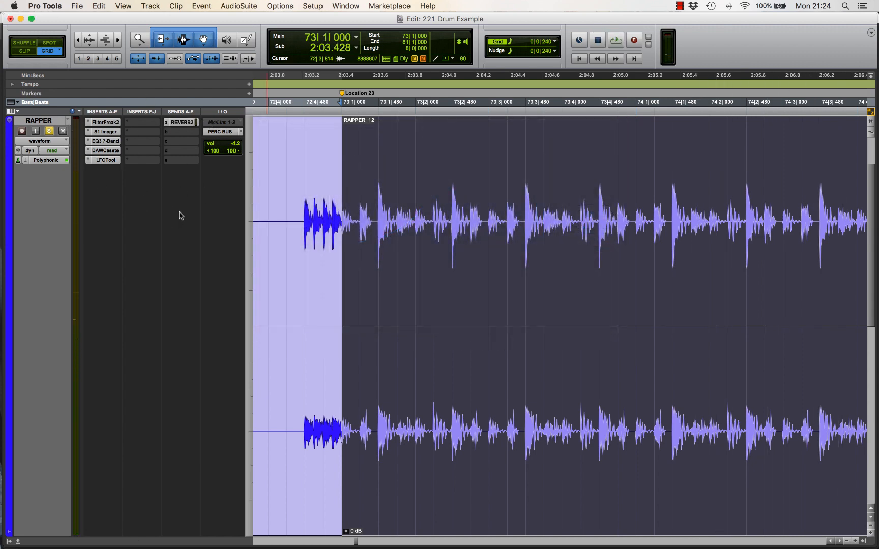
pyautogui.press('space')
pyautogui.press('e')
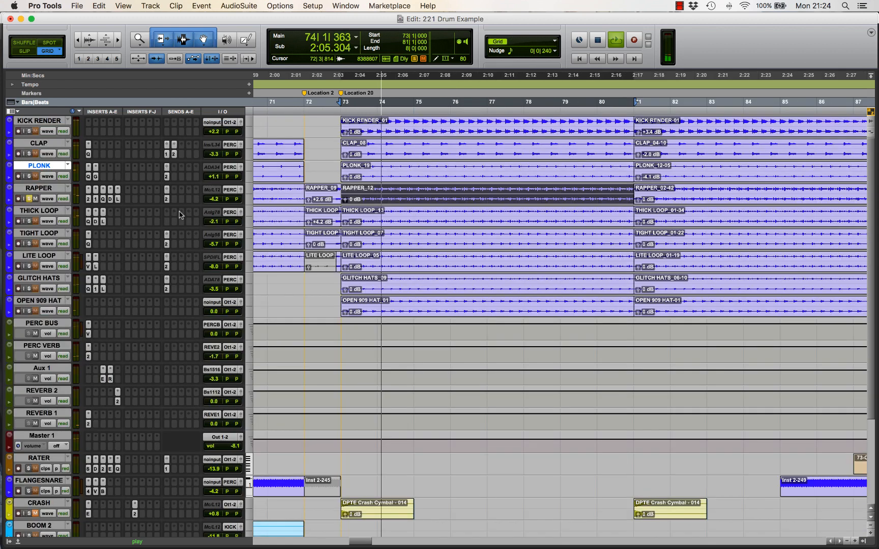
pyautogui.press('space')
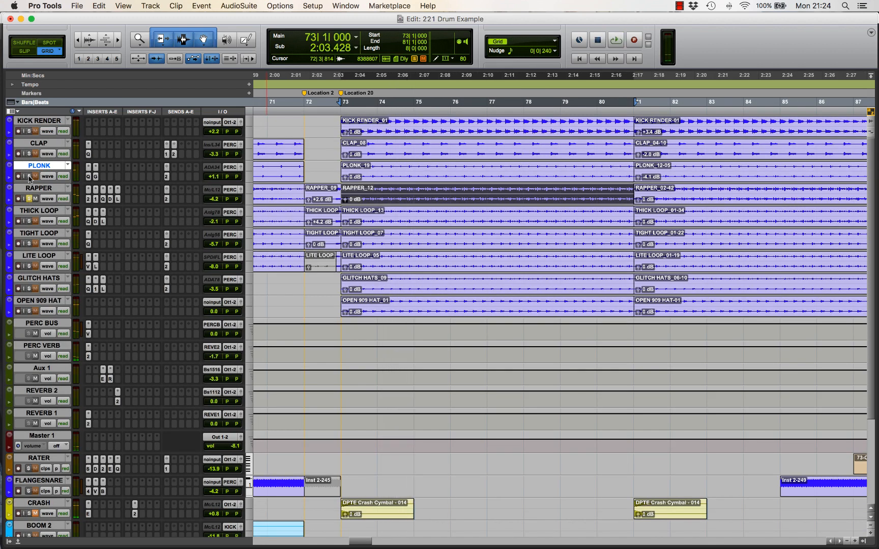
# - Solo PLONK alongside RAPPER, audition both, and enlarge the PLONK_19 and RAPPER_12 clips to compare their rhythms
pyautogui.press('space')
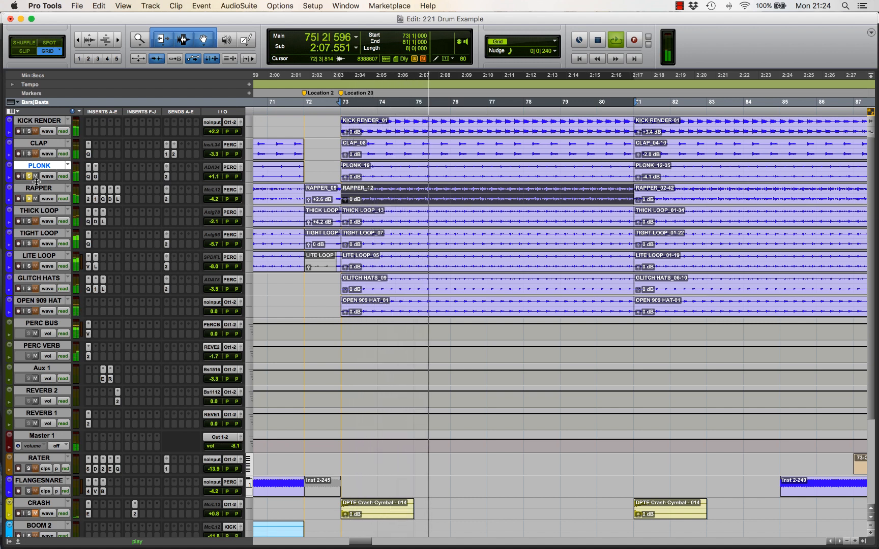
pyautogui.press('space')
pyautogui.keyDown('shift'); pyautogui.click(379, 222); pyautogui.keyUp('shift')
pyautogui.press('e')
pyautogui.press('e')
pyautogui.click(362, 184)
pyautogui.keyDown('shift'); pyautogui.click(371, 199); pyautogui.keyUp('shift')
pyautogui.press('e')
pyautogui.press('t')
pyautogui.press('t')
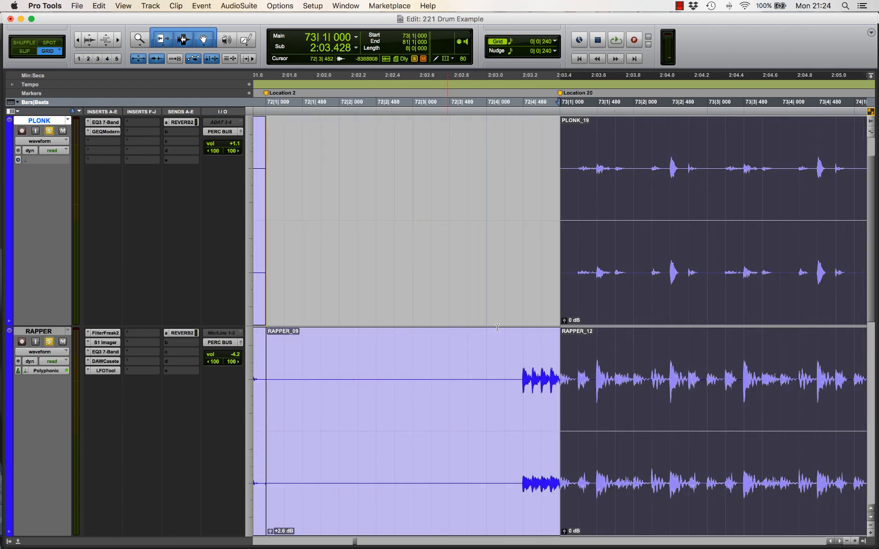
pyautogui.press('t')
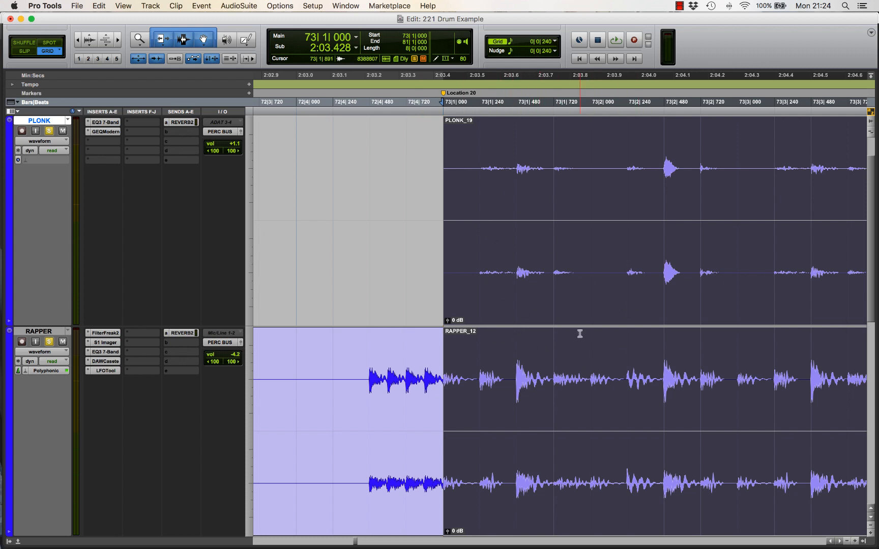
pyautogui.press('e')
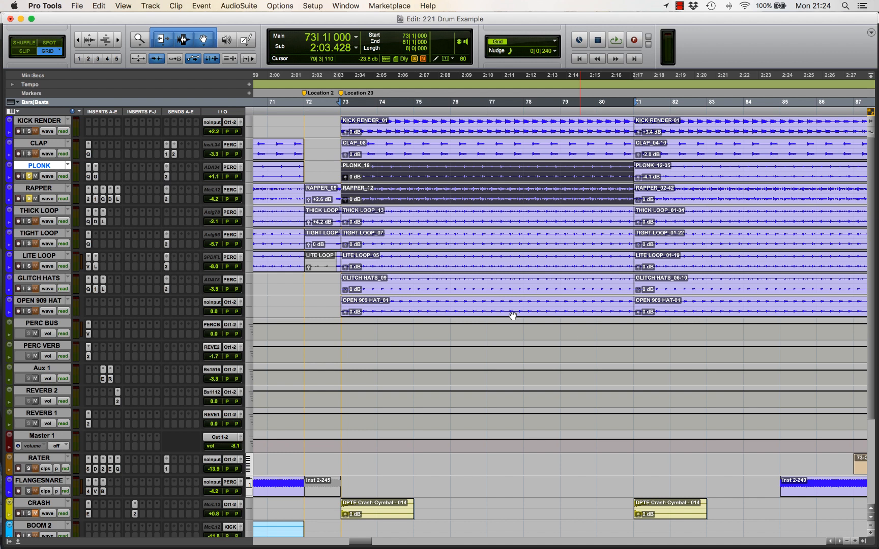
# - Solo KICK RENDER and CLAP as well and audition them together with PLONK and RAPPER
pyautogui.press('space')
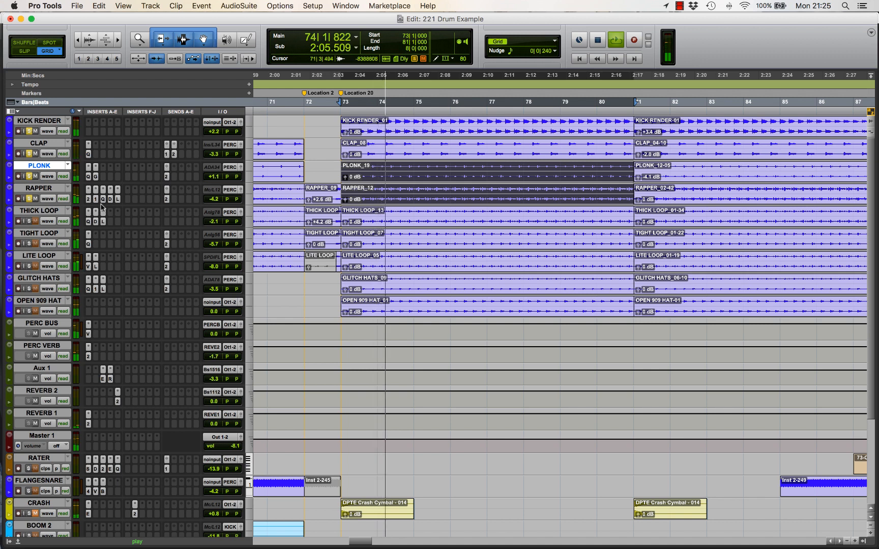
pyautogui.click(29, 199)
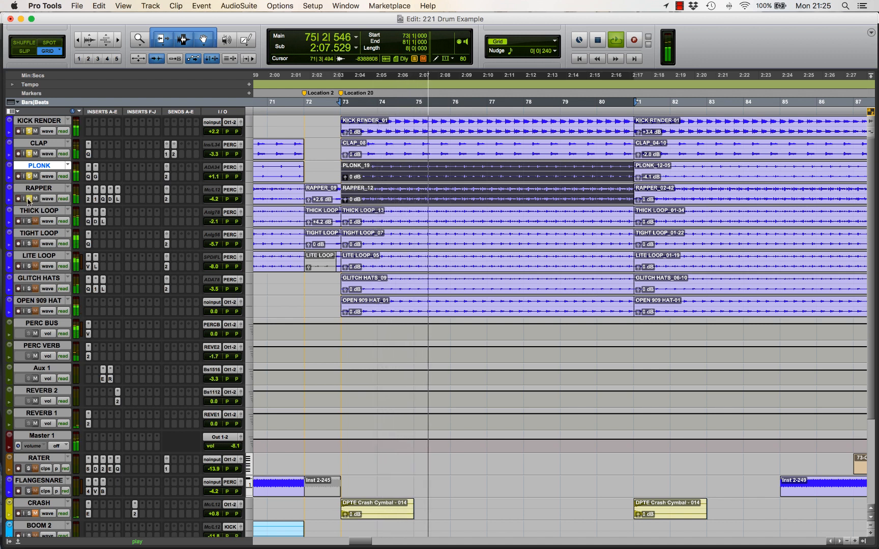
pyautogui.press('space')
# - Solo only the THICK LOOP track, select the THICK LOOP_13 clip, enlarge the track and audition it
pyautogui.keyDown('alt'); pyautogui.click(29, 199); pyautogui.keyUp('alt')
pyautogui.click(30, 221)
pyautogui.click(473, 225)
pyautogui.press('e')
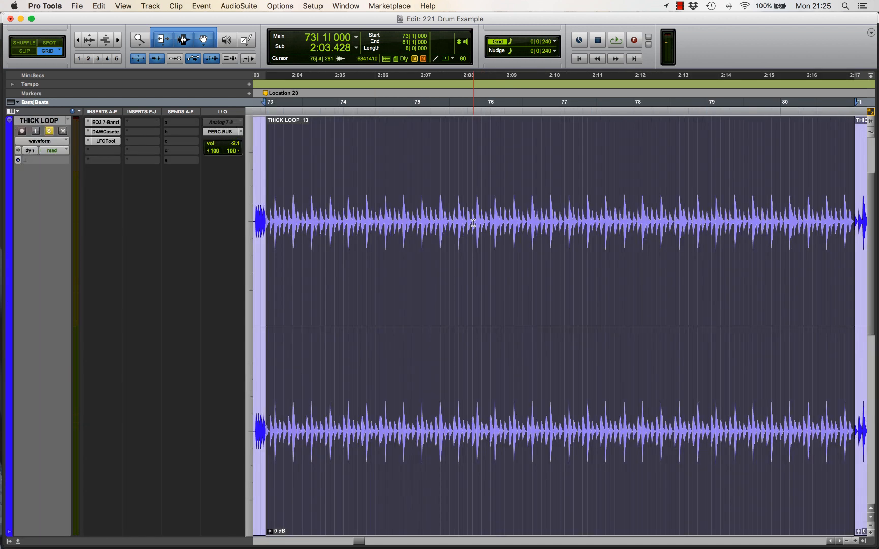
pyautogui.press('t')
pyautogui.press('t')
pyautogui.press('t')
pyautogui.press('r')
pyautogui.press('r')
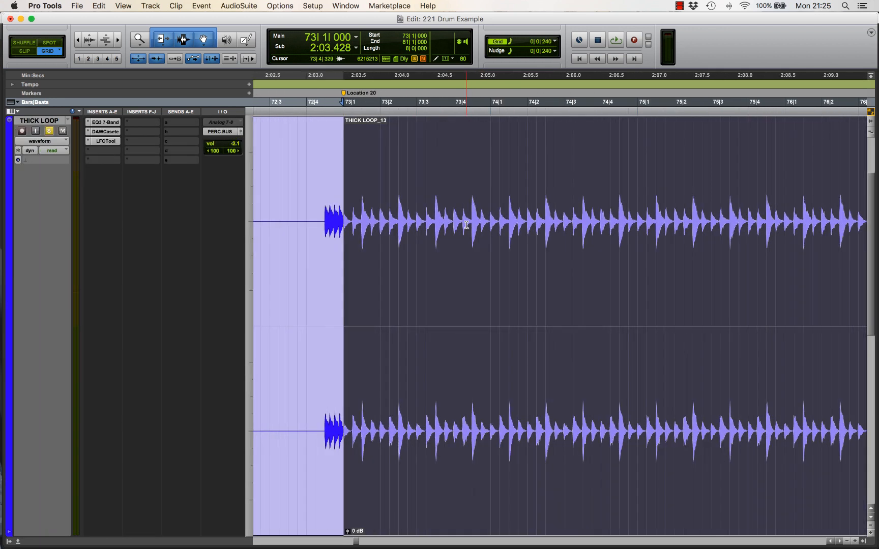
pyautogui.hscroll(2, 498, 227)
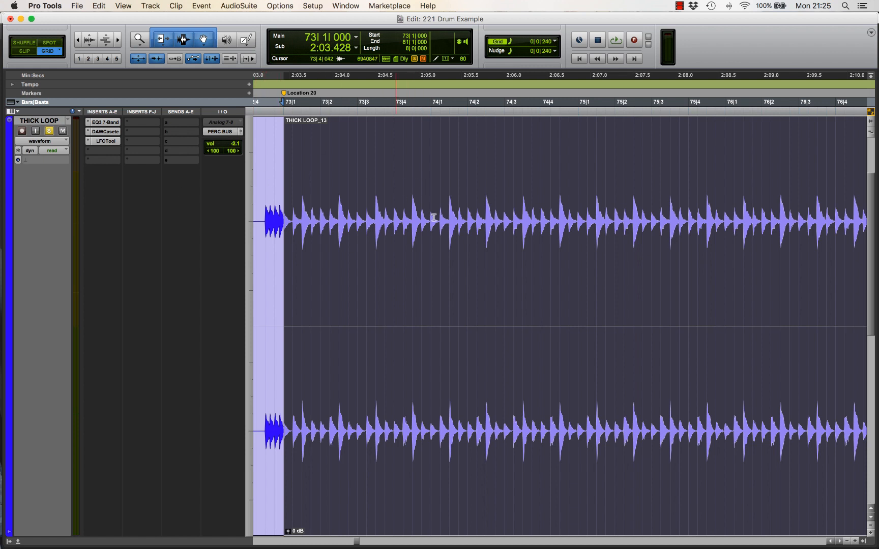
pyautogui.press('space')
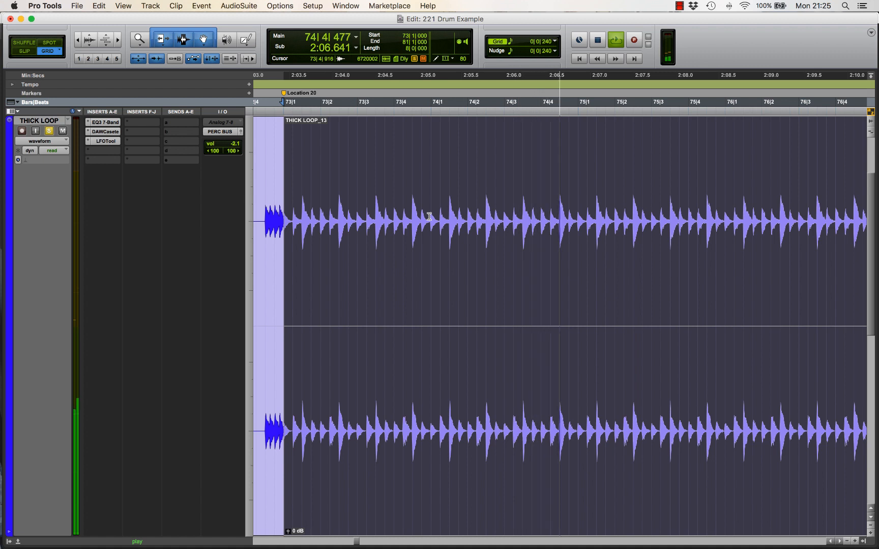
pyautogui.press('space')
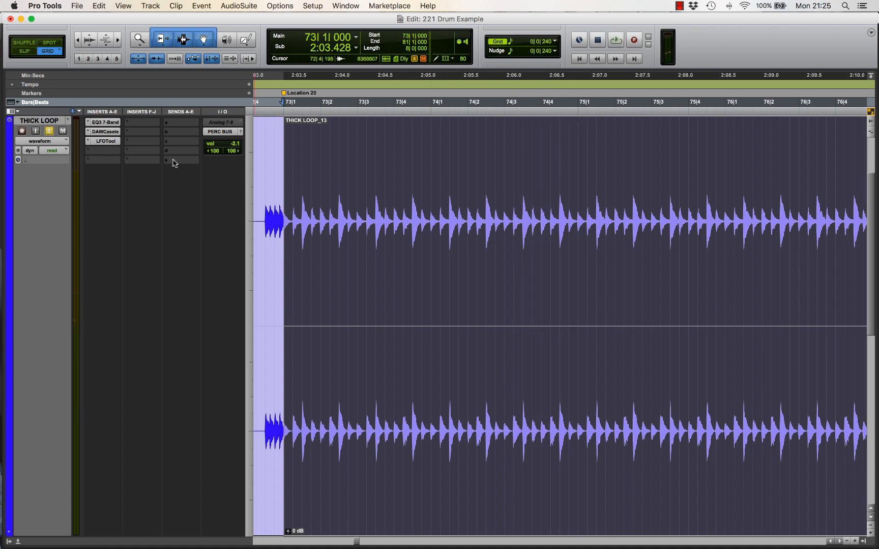
# - Open the THICK LOOP track's DAW Cassette insert and compare the loop with the effect bypassed and active
pyautogui.click(113, 132)
pyautogui.click(428, 144)
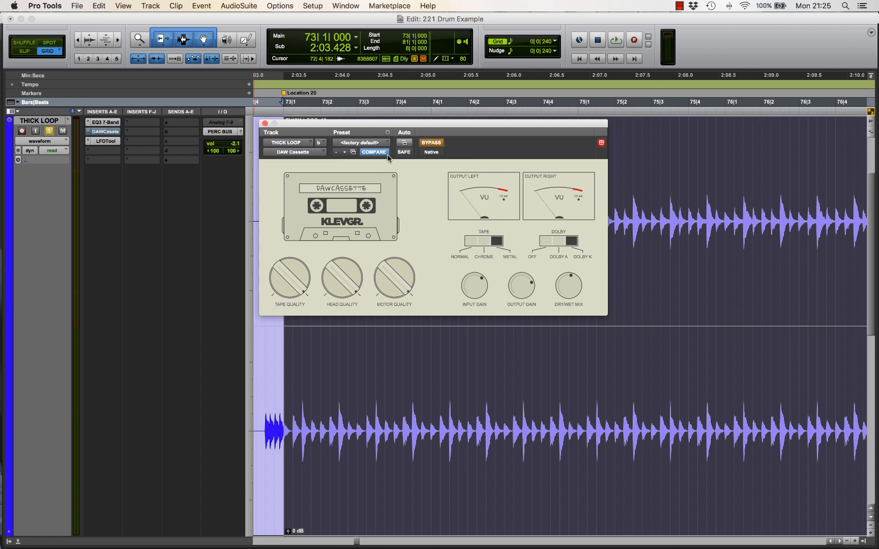
pyautogui.press('space')
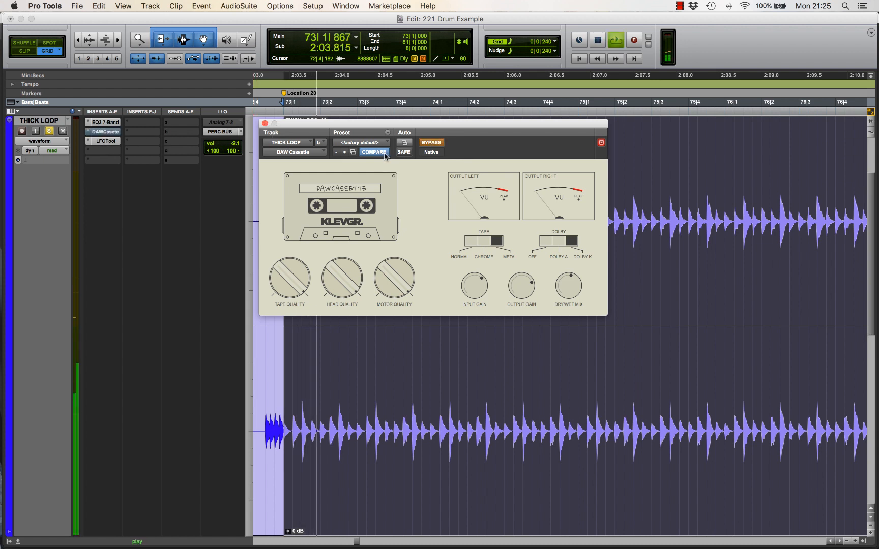
pyautogui.click(431, 145)
pyautogui.click(265, 123)
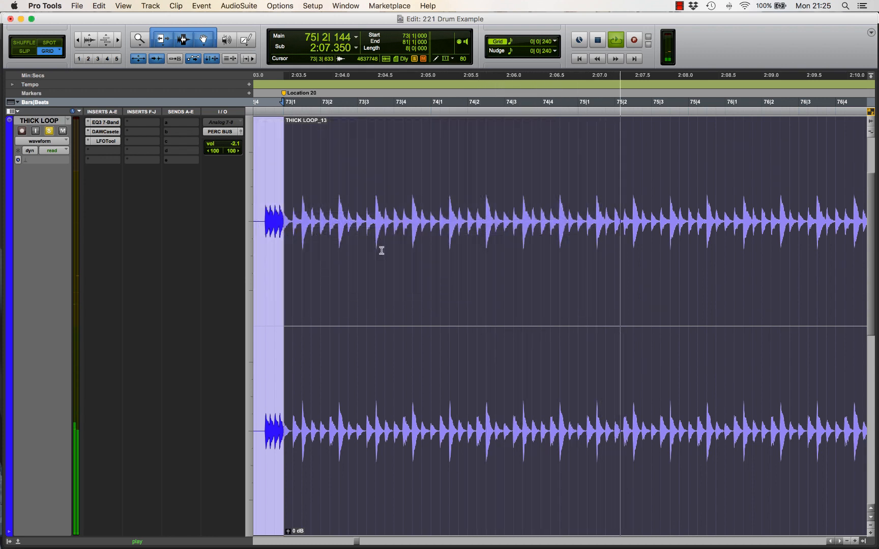
pyautogui.press('space')
# - Inspect the waveform at the start of THICK LOOP_13 and review the track's DAW Cassette settings
pyautogui.press('e')
pyautogui.press('e')
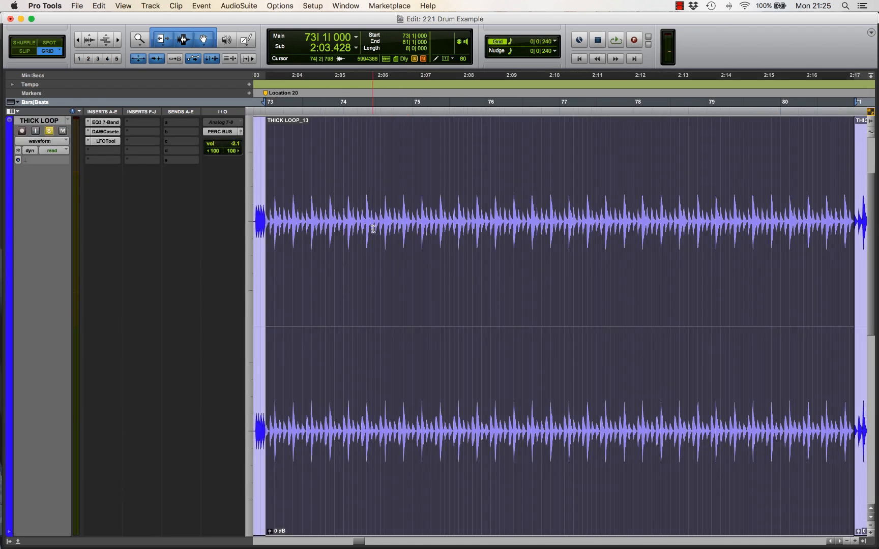
pyautogui.press('t')
pyautogui.press('t')
pyautogui.hscroll(5, 375, 230)
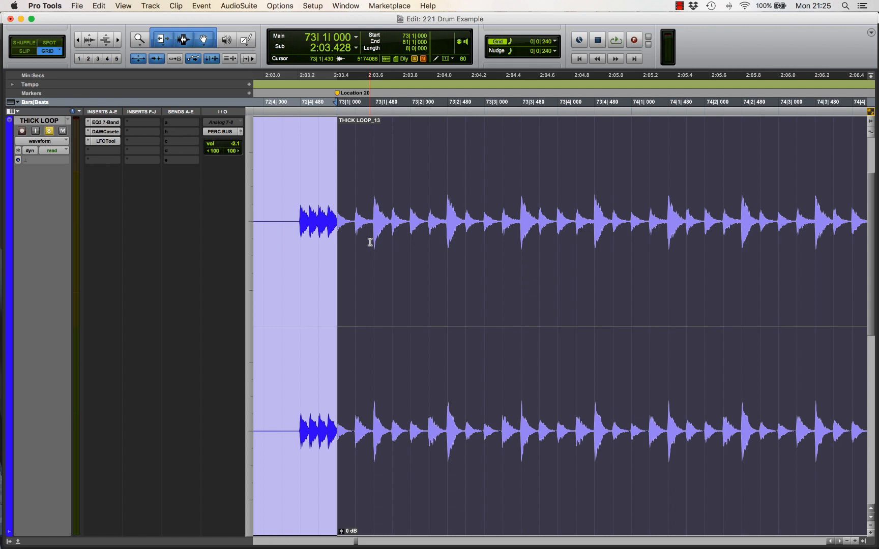
pyautogui.click(103, 132)
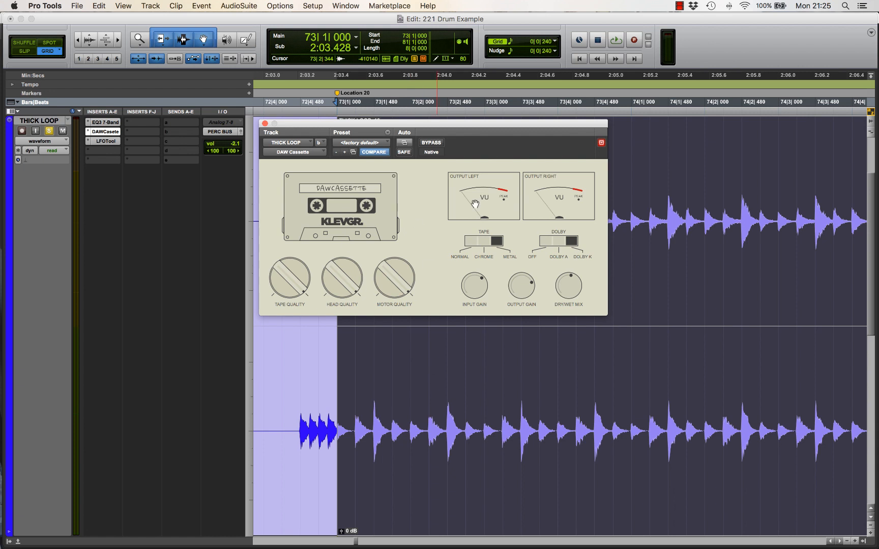
pyautogui.click(264, 124)
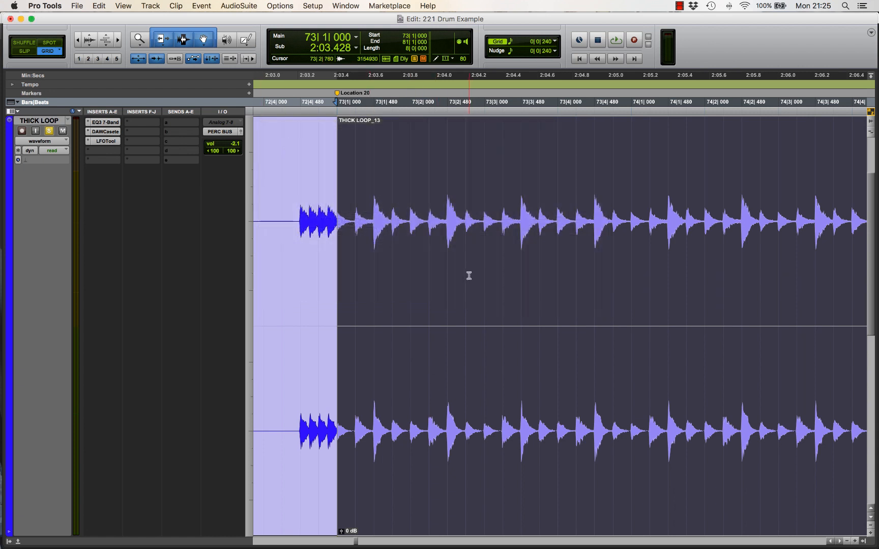
# - Mark the 73|2|240 to 73|2|480 section of THICK LOOP_13, restore the view of all tracks and reselect the whole clip
pyautogui.moveTo(394, 217); pyautogui.dragTo(441, 225)
pyautogui.press('e')
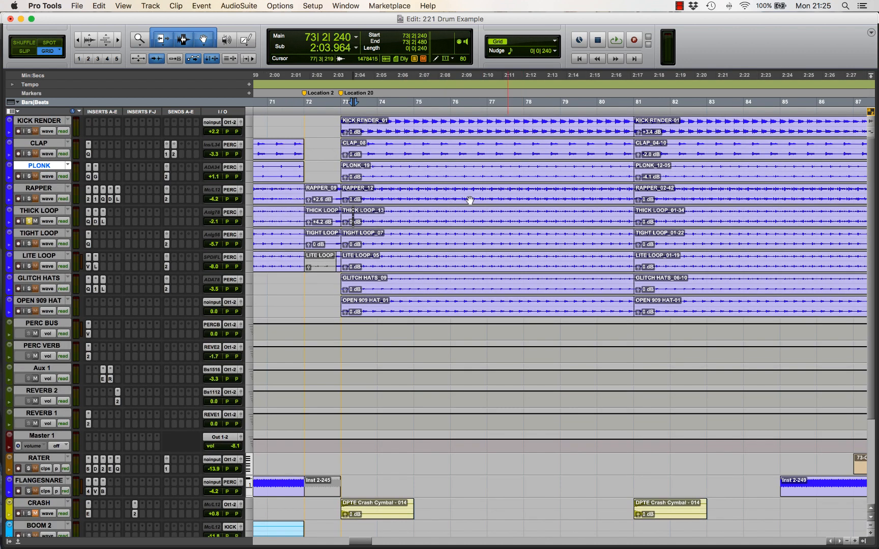
pyautogui.click(394, 224)
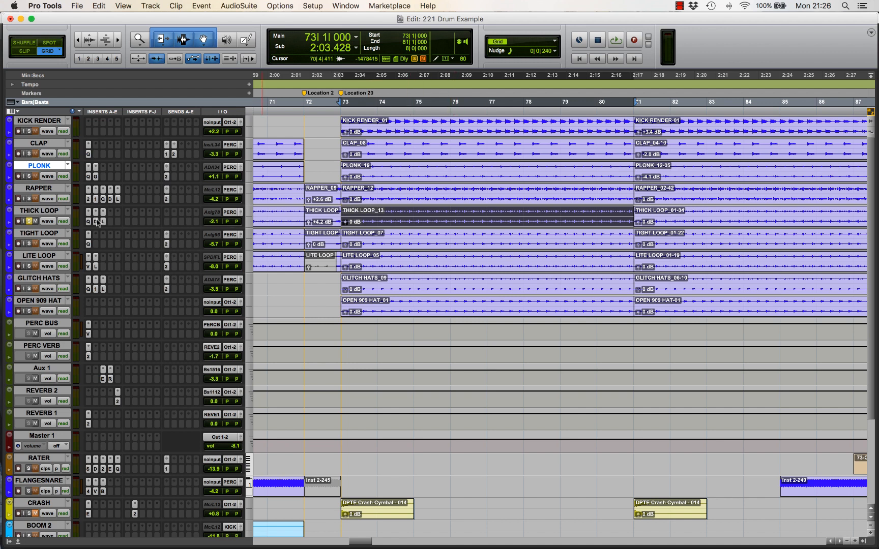
# - Solo only the TIGHT LOOP track, select the TIGHT LOOP_07 clip and enlarge the track
pyautogui.click(30, 243)
pyautogui.click(419, 245)
pyautogui.hotkey('ctrl', 'e')
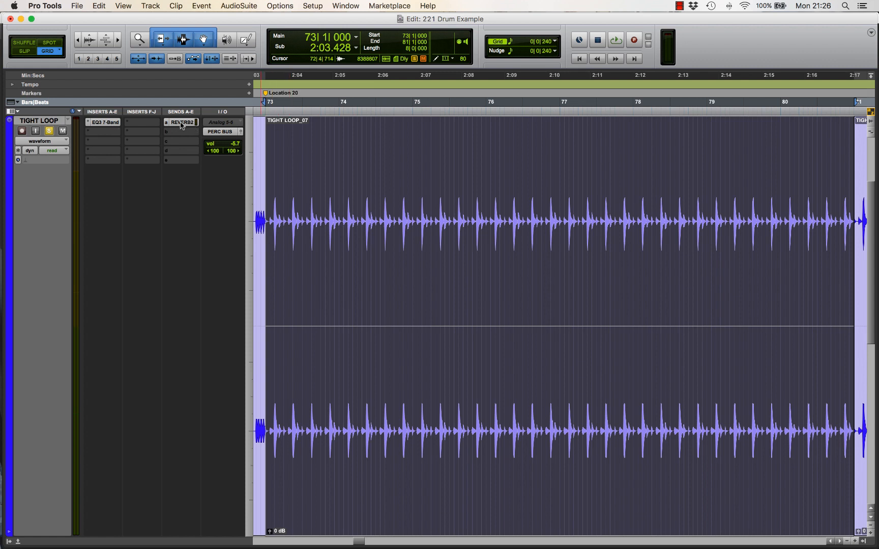
# - Play TIGHT LOOP_07 with the REVERB 2 send active, mute that send and play the clip dry
pyautogui.press('space')
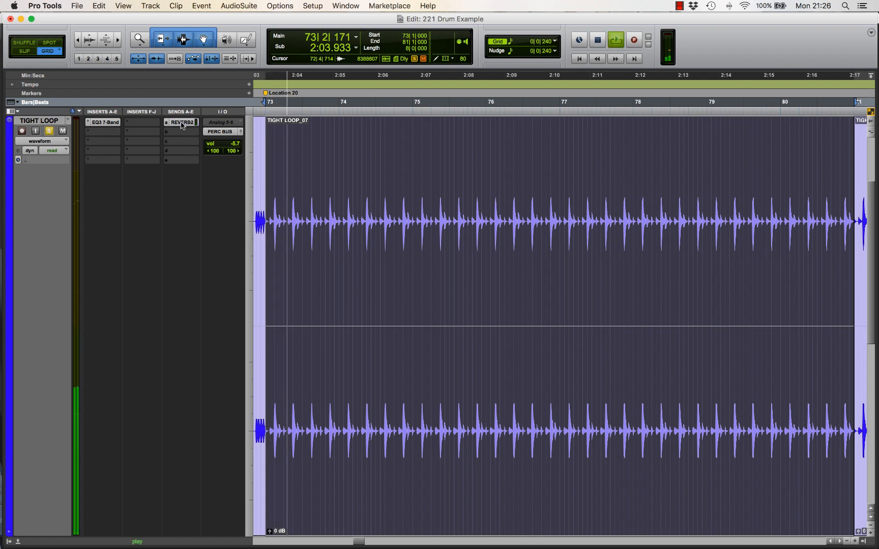
pyautogui.press('space')
pyautogui.keyDown('ctrl'); pyautogui.keyDown('super'); pyautogui.click(182, 123); pyautogui.keyUp('super'); pyautogui.keyUp('ctrl')
pyautogui.press('space')
pyautogui.press('t')
pyautogui.press('t')
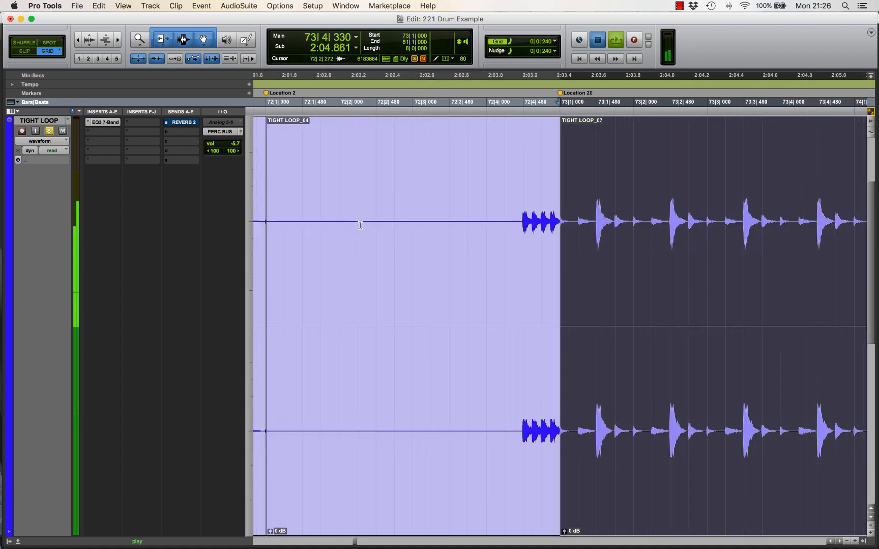
# - Audition the 73|2|000 to 73|2|240 and 73|1|720 to 73|2|000 sections of TIGHT LOOP_07 separately
pyautogui.press('space')
pyautogui.moveTo(554, 237); pyautogui.dragTo(582, 246)
pyautogui.press('space')
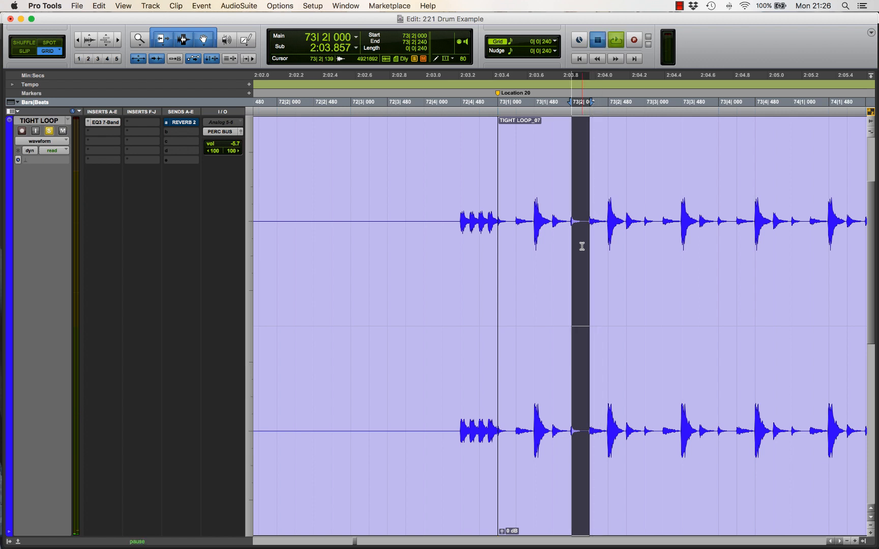
pyautogui.press('space')
pyautogui.press('space')
pyautogui.moveTo(532, 244); pyautogui.dragTo(562, 243)
pyautogui.press('space')
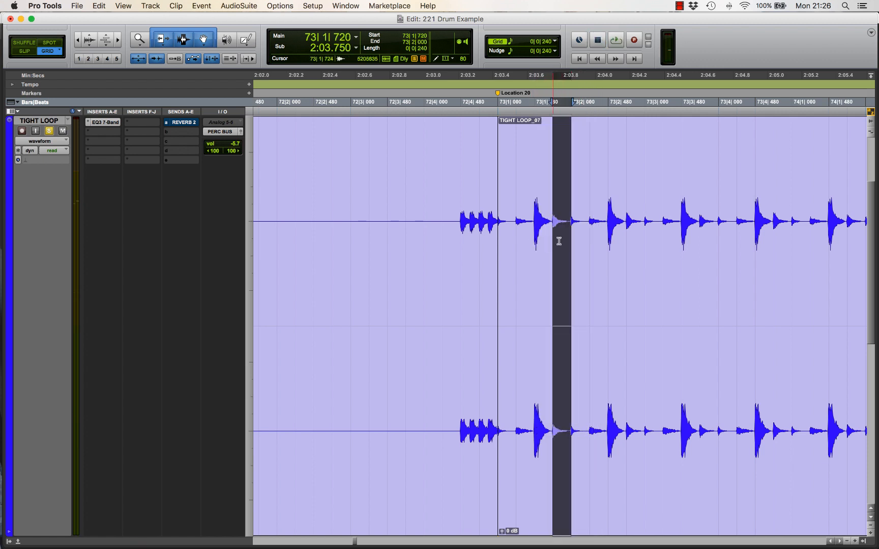
pyautogui.press('space')
# - Audition an early quiet hit and the 73|2|720 to 73|3|000 section of TIGHT LOOP_07
pyautogui.moveTo(520, 237); pyautogui.dragTo(530, 238)
pyautogui.press('space')
pyautogui.moveTo(592, 239); pyautogui.dragTo(643, 244)
pyautogui.press('space')
pyautogui.press('space')
# - Solo only the LITE LOOP track, select the LITE LOOP_05 clip and enlarge the track
pyautogui.press('e')
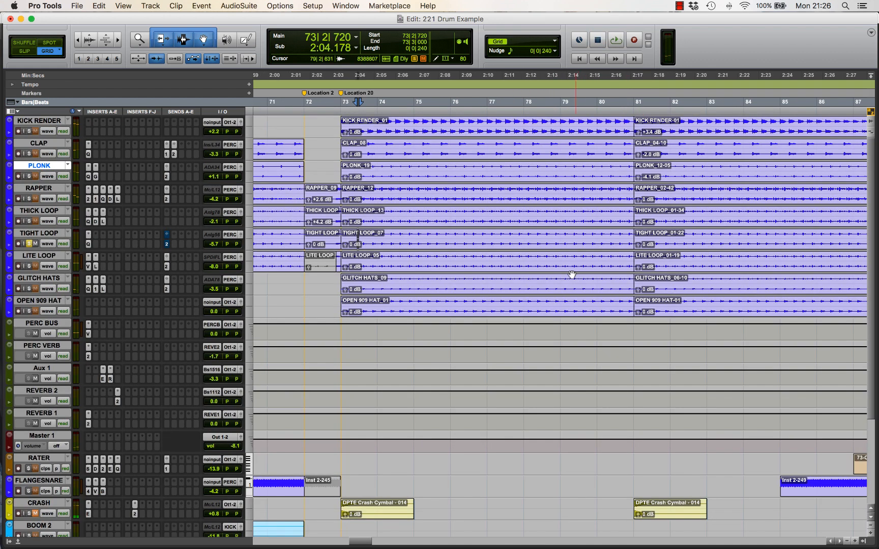
pyautogui.click(385, 250)
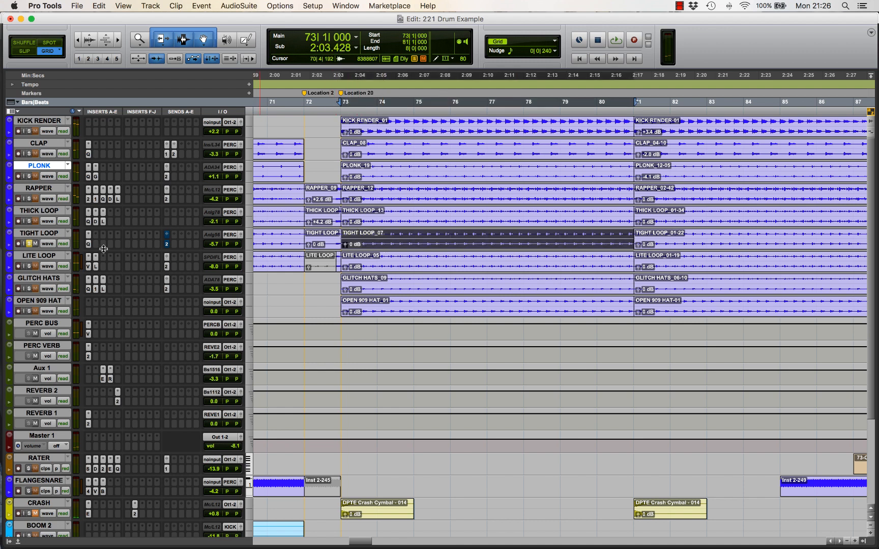
pyautogui.click(29, 244)
pyautogui.click(30, 266)
pyautogui.click(427, 269)
pyautogui.press('e')
pyautogui.press('t')
pyautogui.press('t')
pyautogui.press('t')
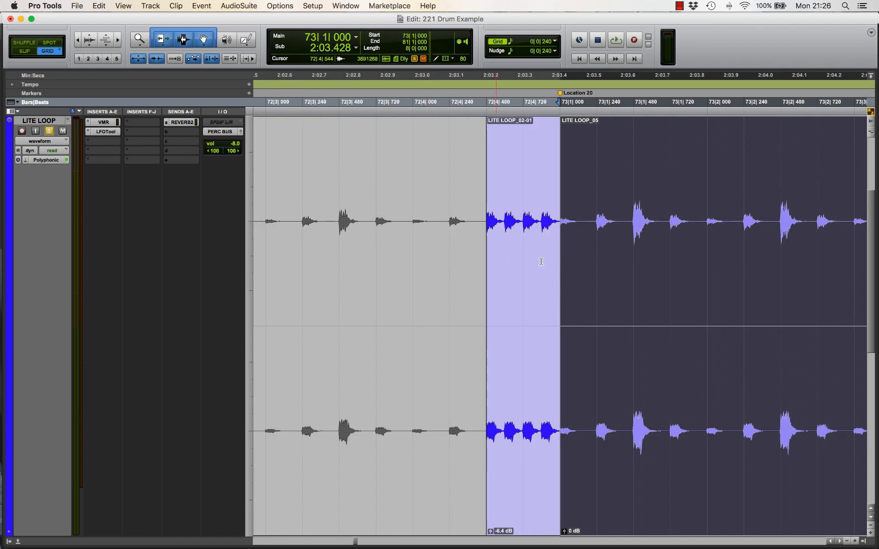
# - Play LITE LOOP_05, stop playback and mute the LITE LOOP track's REVERB 2 send
pyautogui.press('r')
pyautogui.press('r')
pyautogui.press('space')
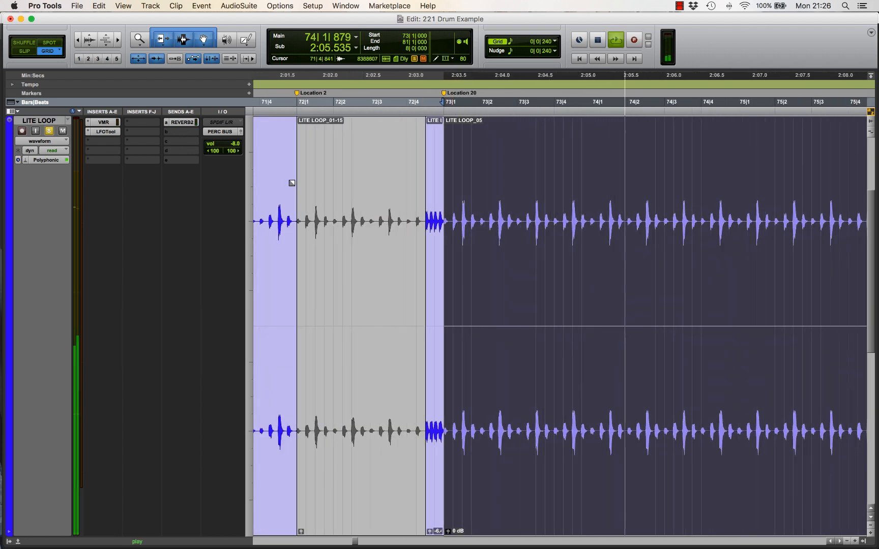
pyautogui.press('space')
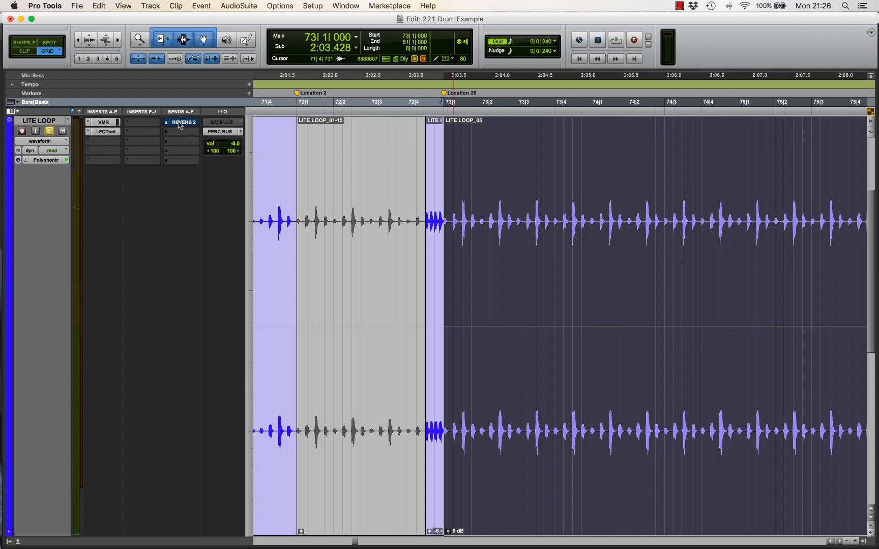
# - Inspect the hits at the start of LITE LOOP_05, marking 73|1|720 to 73|2|240, and reselect the whole clip
pyautogui.press('t')
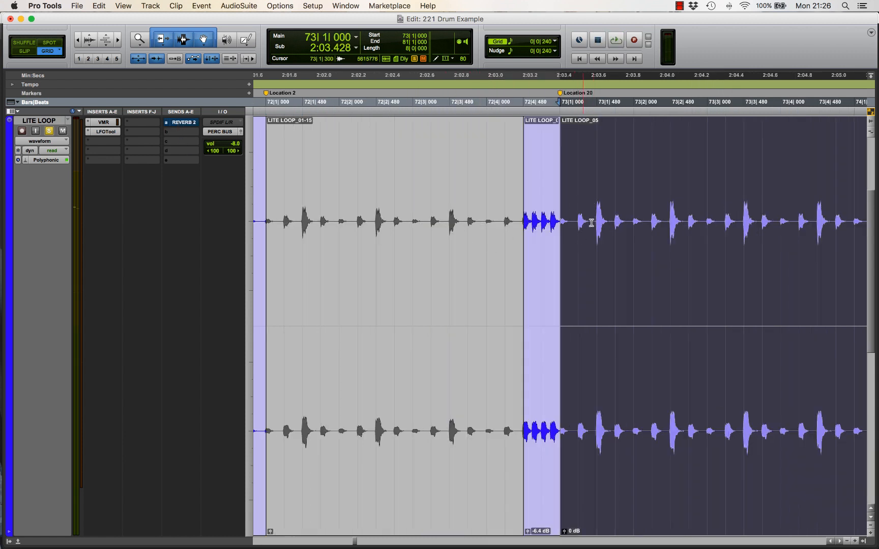
pyautogui.hscroll(3, 590, 228)
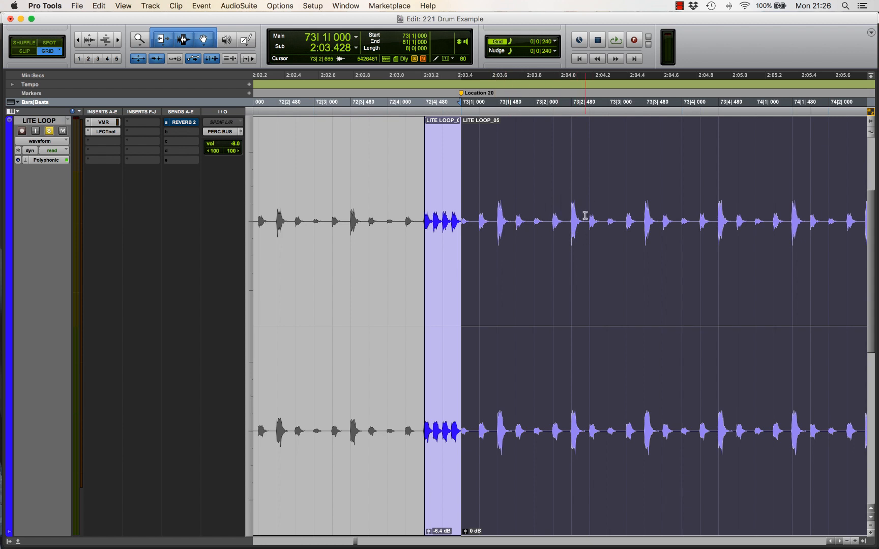
pyautogui.click(647, 222)
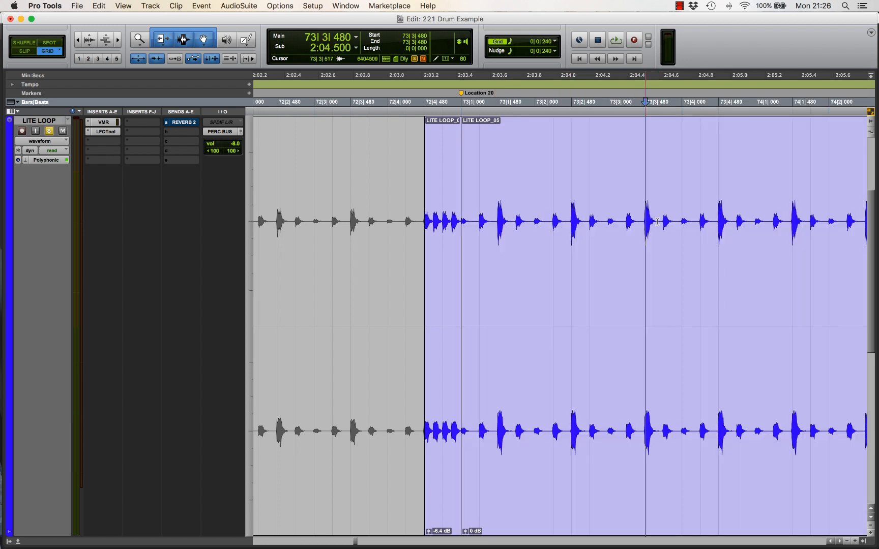
pyautogui.moveTo(498, 223); pyautogui.dragTo(555, 222)
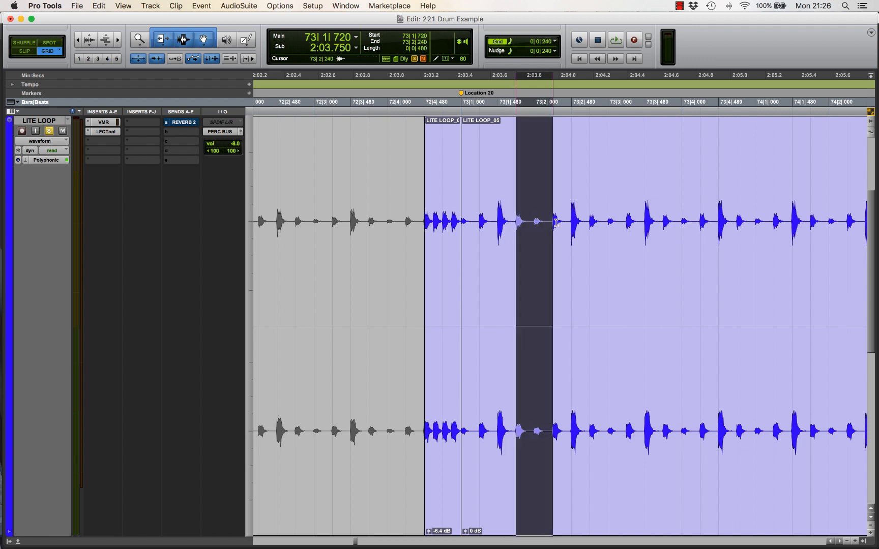
pyautogui.moveTo(495, 223); pyautogui.dragTo(462, 223)
pyautogui.click(495, 234)
pyautogui.doubleClick(526, 365)
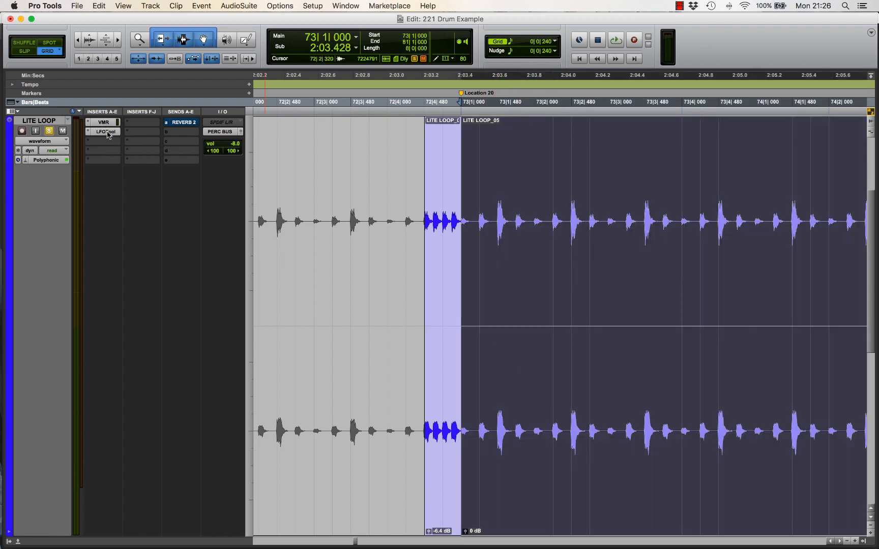
# - Review the LITE LOOP track's LFOTool settings during playback, then its Virtual Mix Rack settings, closing both plug-in windows
pyautogui.click(106, 132)
pyautogui.press('space')
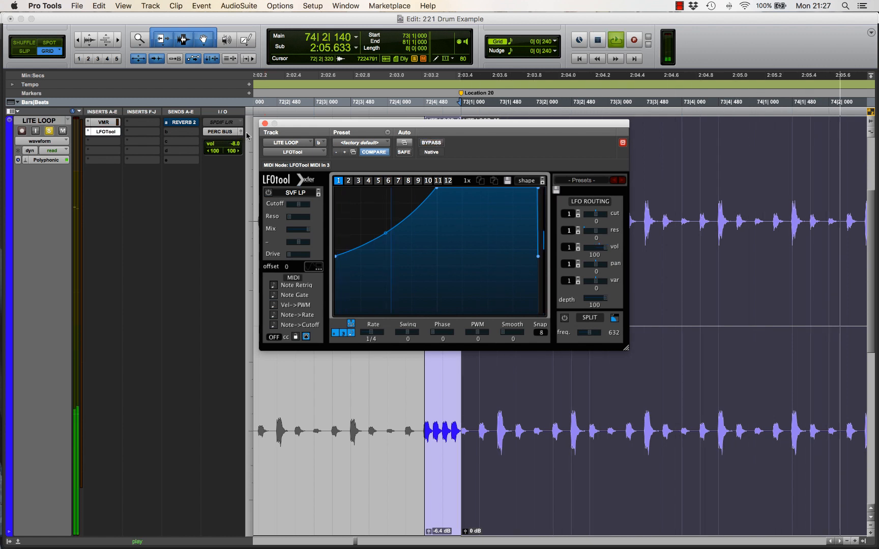
pyautogui.click(264, 123)
pyautogui.press('space')
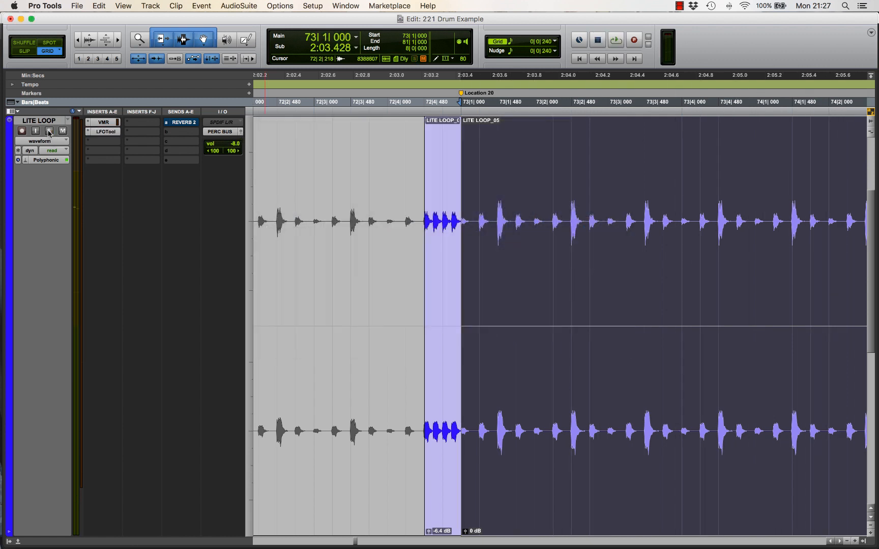
pyautogui.click(102, 122)
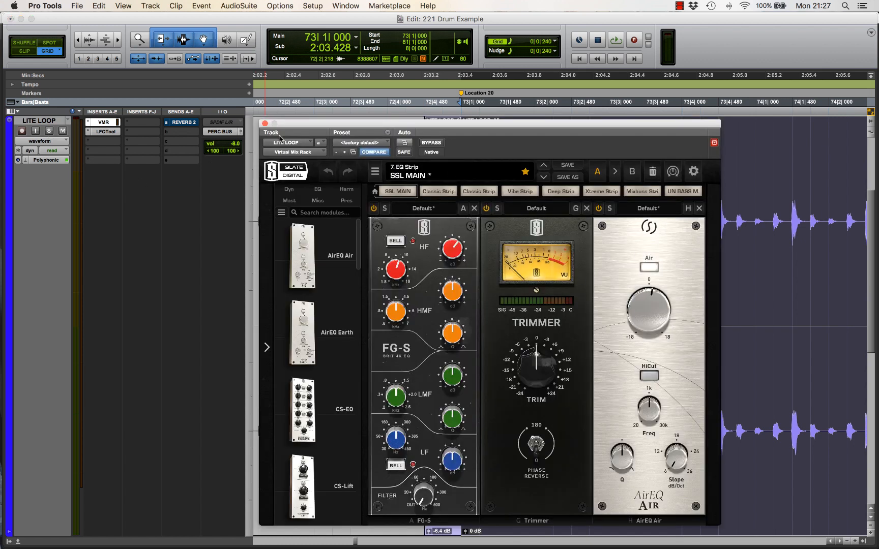
pyautogui.click(264, 124)
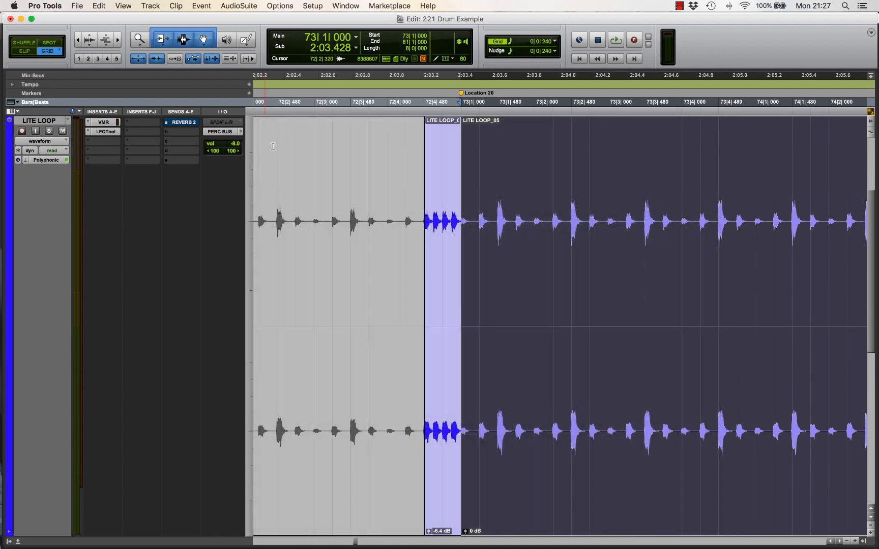
# - Solo only the GLITCH HATS track, select the GLITCH HATS_09 clip and enlarge the track
pyautogui.hotkey('ctrl', 'e')
pyautogui.click(36, 278)
pyautogui.click(29, 288)
pyautogui.click(422, 297)
pyautogui.hotkey('ctrl', 'e')
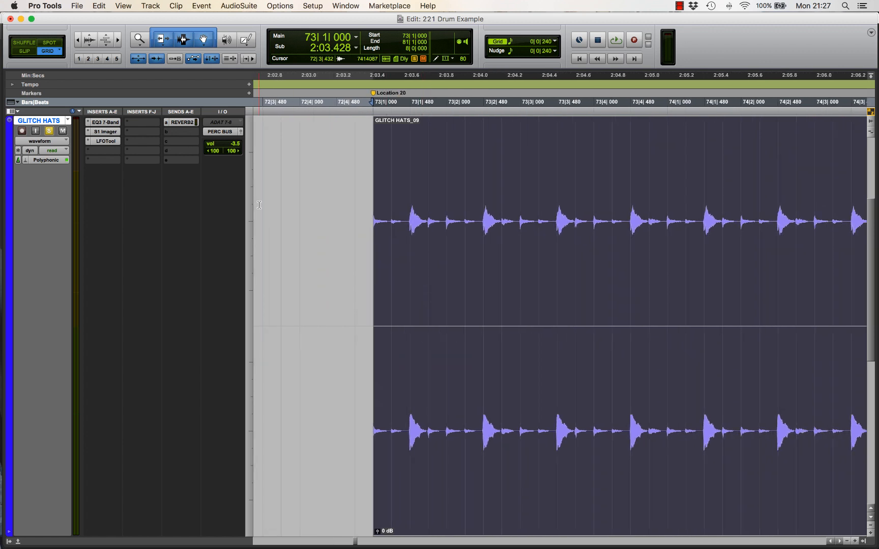
# - Mute the GLITCH HATS REVERB 2 send, bypass its EQ3 7-Band, S1 Imager and LFOTool inserts, and play the dry clip
pyautogui.keyDown('super'); pyautogui.click(178, 124); pyautogui.keyUp('super')
pyautogui.press('t')
pyautogui.press('t')
pyautogui.press('r')
pyautogui.hscroll(4, 387, 220)
pyautogui.press('r')
pyautogui.hscroll(3, 371, 216)
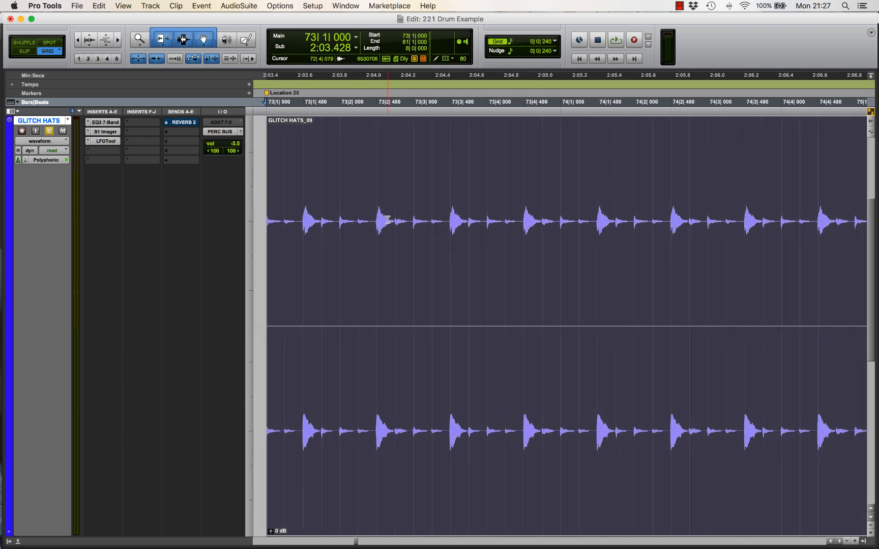
pyautogui.keyDown('super'); pyautogui.click(105, 142); pyautogui.keyUp('super')
pyautogui.keyDown('super'); pyautogui.click(107, 133); pyautogui.keyUp('super')
pyautogui.keyDown('super'); pyautogui.click(107, 124); pyautogui.keyUp('super')
pyautogui.press('r')
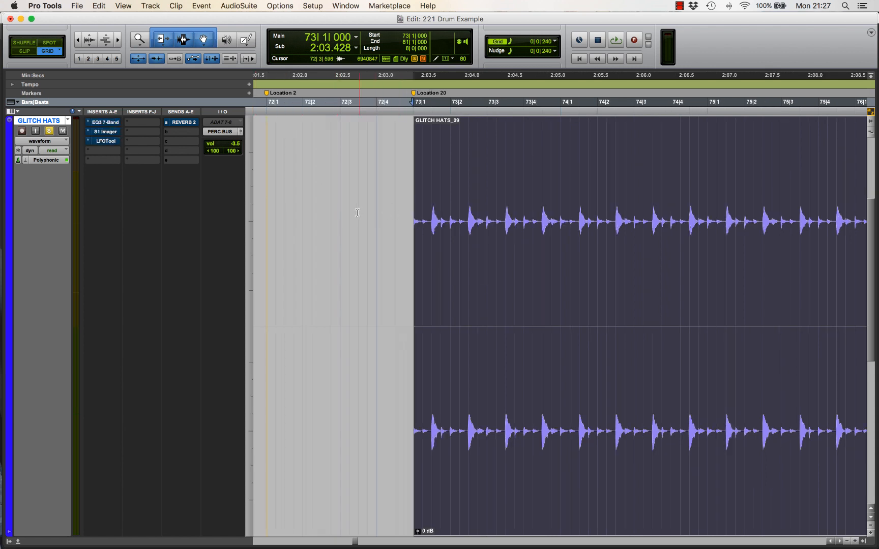
pyautogui.hscroll(3, 357, 212)
pyautogui.press('space')
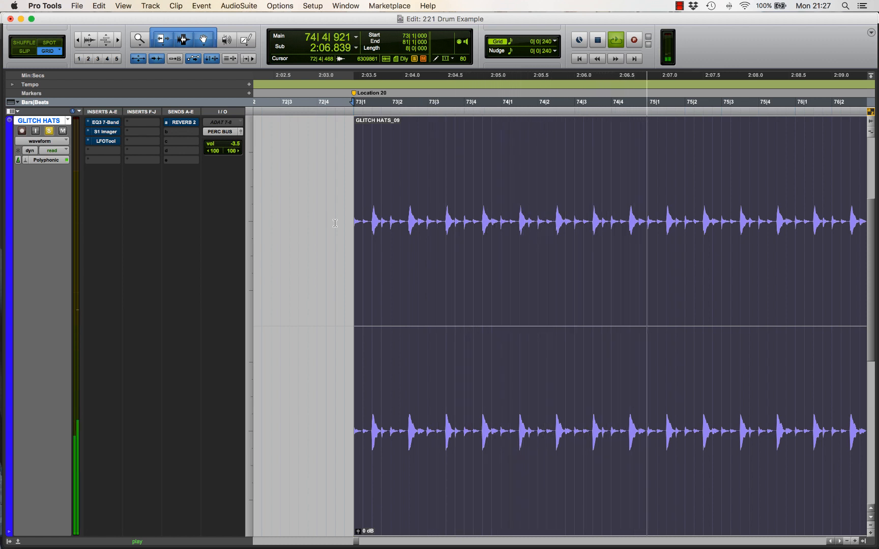
pyautogui.press('space')
# - Audition separate hits at the start of GLITCH HATS_09, including the 73|1|480 to 73|1|720 section
pyautogui.press('t')
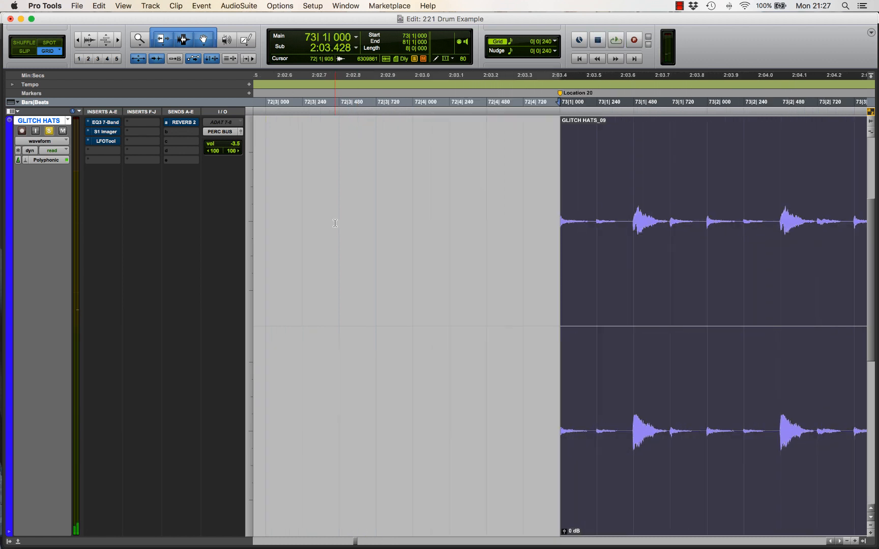
pyautogui.hscroll(3, 335, 223)
pyautogui.moveTo(396, 228)
pyautogui.mouseDown()
pyautogui.moveTo(372, 236)
pyautogui.moveTo(385, 234)
pyautogui.mouseUp()
pyautogui.press('space')
pyautogui.press('space')
pyautogui.press('space')
pyautogui.moveTo(458, 234); pyautogui.dragTo(422, 235)
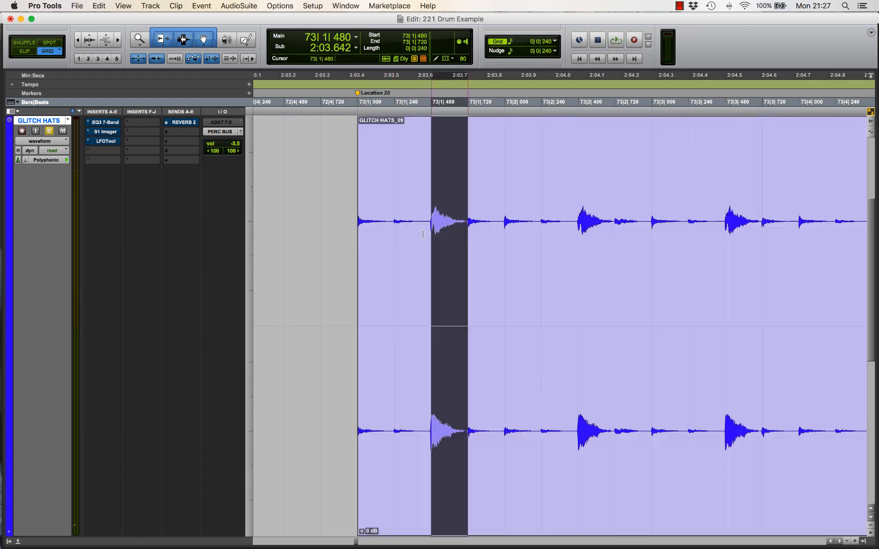
pyautogui.press('space')
pyautogui.press('space')
pyautogui.press('r')
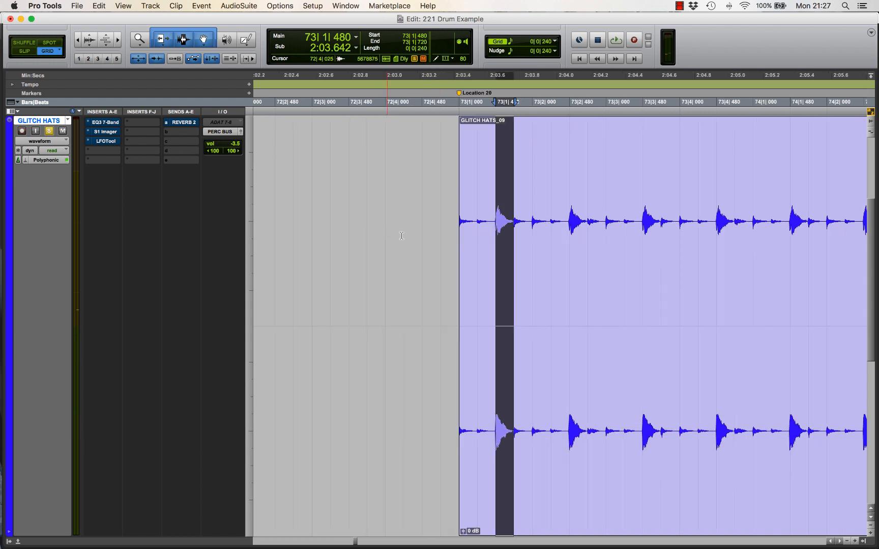
# - Review the GLITCH HATS track's EQ3 7-Band and S1 Stereo Imager settings with both inserts active
pyautogui.click(455, 247)
pyautogui.click(113, 125)
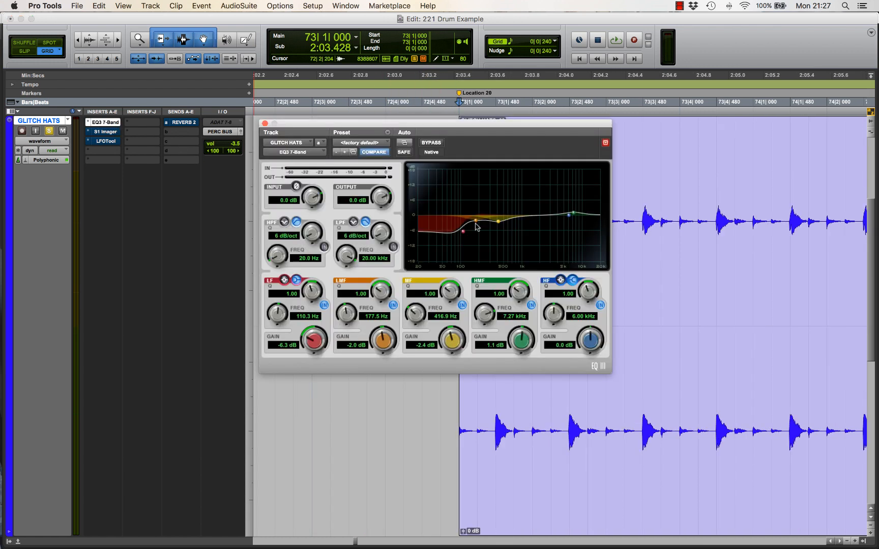
pyautogui.click(109, 132)
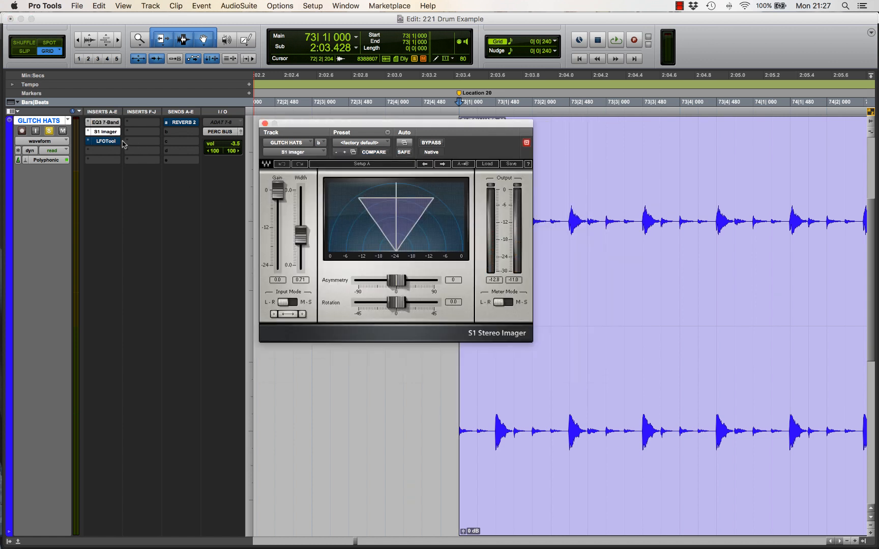
pyautogui.click(265, 124)
# - Reactivate the GLITCH HATS REVERB 2 send and LFOTool insert, play the processed loop and restore the view of all tracks
pyautogui.keyDown('ctrl'); pyautogui.keyDown('super'); pyautogui.click(192, 124); pyautogui.keyUp('super'); pyautogui.keyUp('ctrl')
pyautogui.press('space')
pyautogui.press('e')
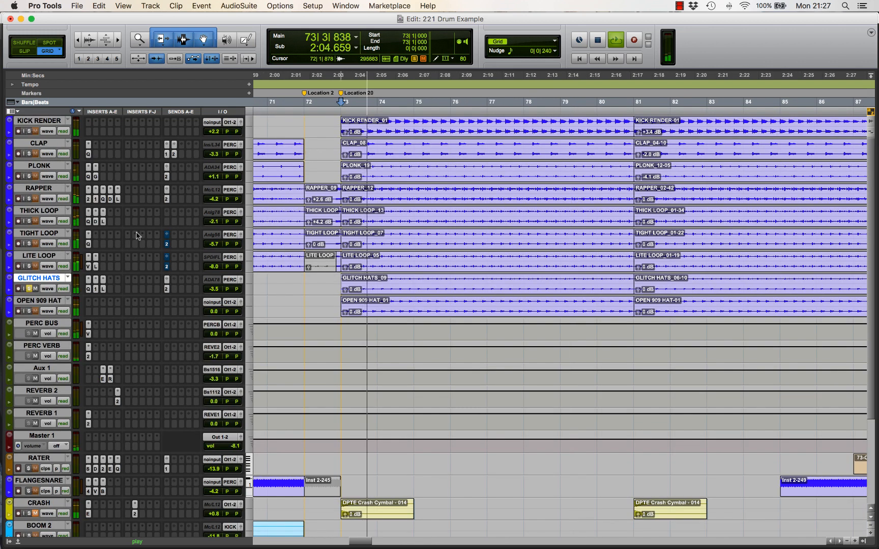
pyautogui.press('space')
# - Solo only the OPEN 909 HAT track, select the OPEN 909 HAT_01 clip and enlarge the track
pyautogui.click(31, 311)
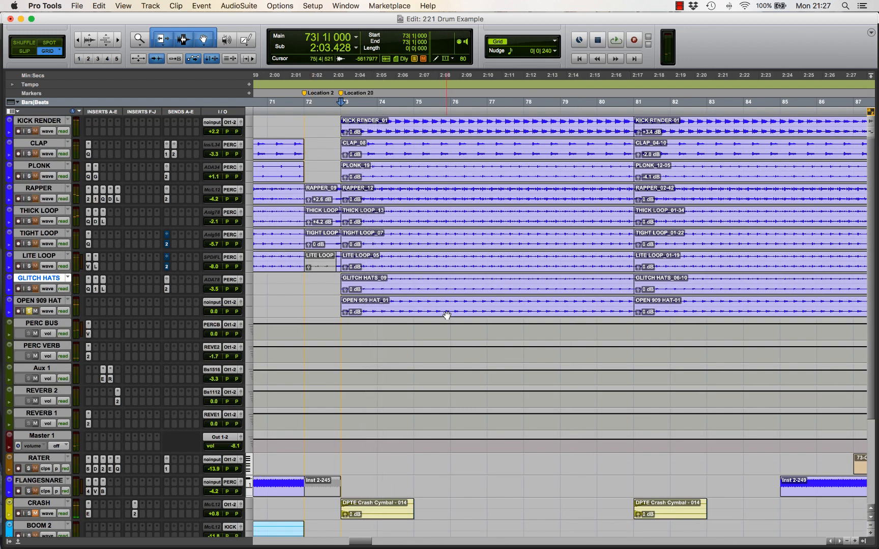
pyautogui.click(454, 314)
pyautogui.hotkey('ctrl', 'e')
pyautogui.hscroll(3, 430, 300)
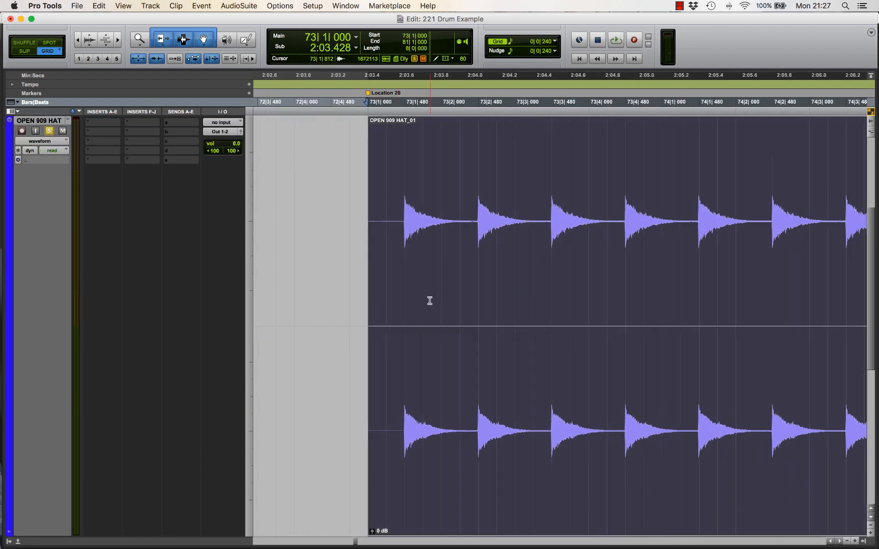
# - Mark the first hat's 73|1|480 to 73|2|480 span in OPEN 909 HAT_01, inspect its placement and restore the view of all tracks
pyautogui.moveTo(415, 236); pyautogui.dragTo(475, 236)
pyautogui.click(402, 231)
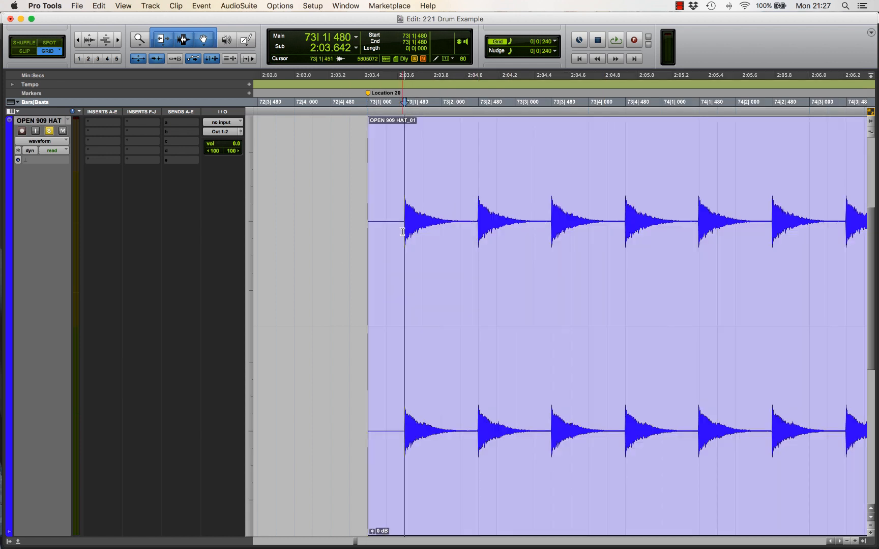
pyautogui.click(365, 245)
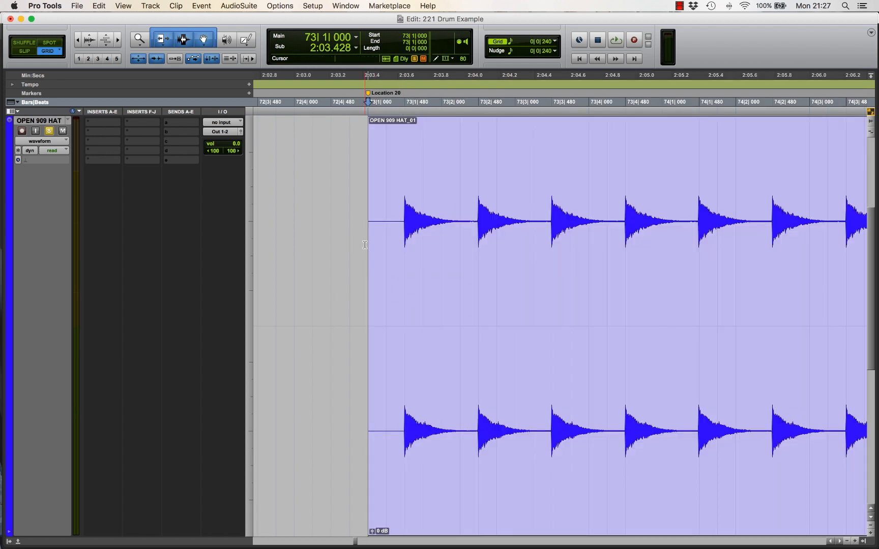
pyautogui.moveTo(411, 239); pyautogui.dragTo(478, 239)
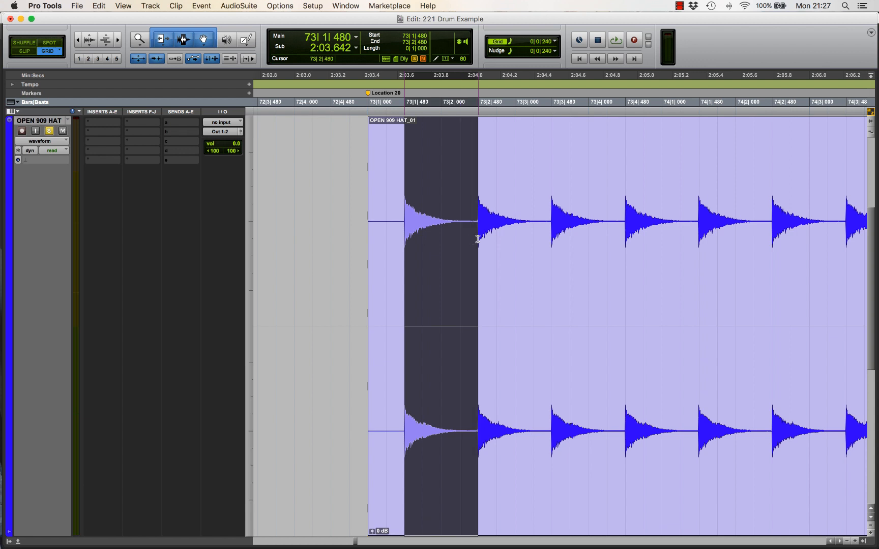
pyautogui.moveTo(406, 240); pyautogui.dragTo(477, 239)
pyautogui.moveTo(402, 245); pyautogui.dragTo(476, 250)
pyautogui.click(408, 244)
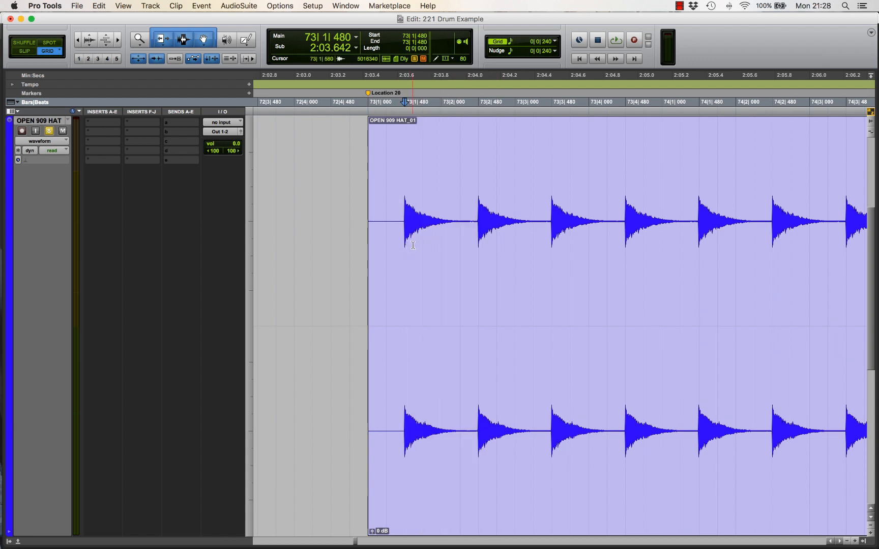
pyautogui.press('e')
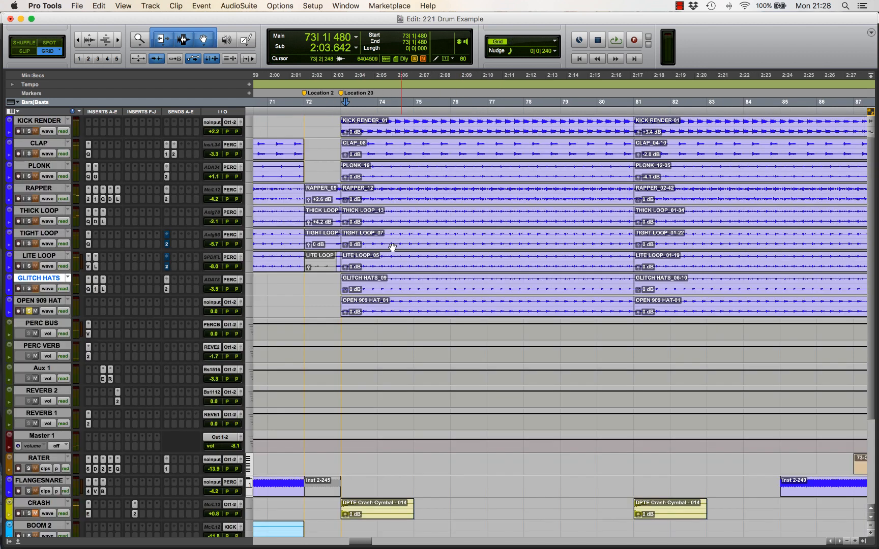
# - Select the OPEN 909 HAT_01 clip, unsolo its track and set the edit grid to 0|0|240
pyautogui.click(420, 312)
pyautogui.click(32, 311)
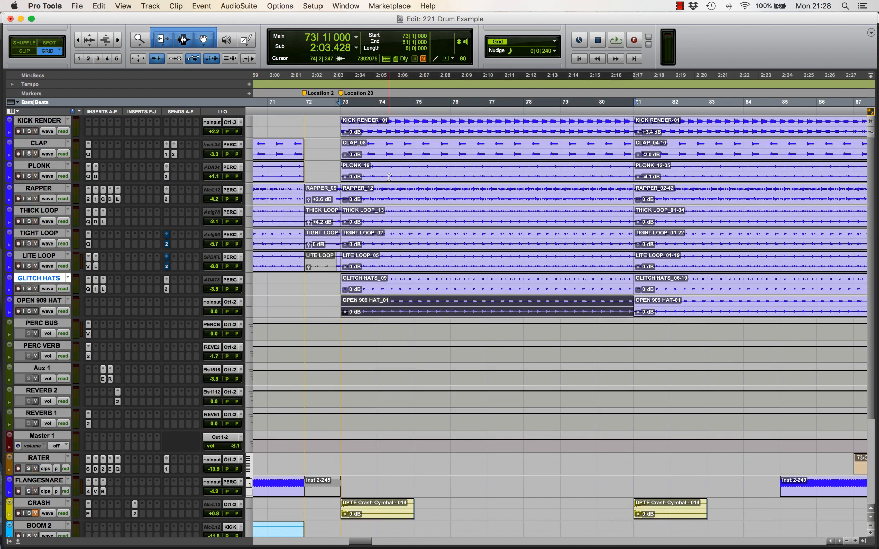
pyautogui.moveTo(334, 124); pyautogui.dragTo(633, 329)
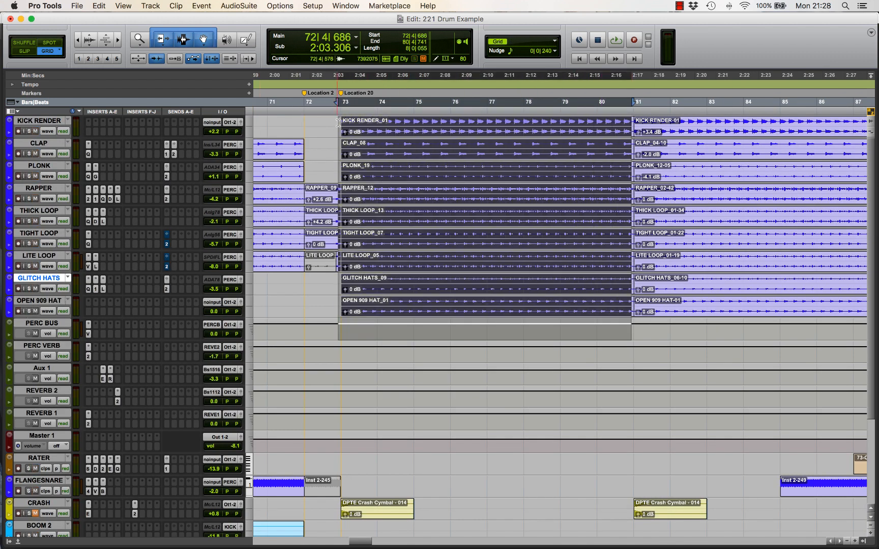
pyautogui.moveTo(532, 132); pyautogui.dragTo(501, 45)
pyautogui.click(540, 40)
pyautogui.click(553, 43)
# - Select bars 73 to 81 from KICK RENDER through OPEN 909 HAT, enlarge the selection and play it as a loop
pyautogui.moveTo(339, 122); pyautogui.dragTo(634, 311)
pyautogui.hotkey('ctrl', 'e')
pyautogui.press('space')
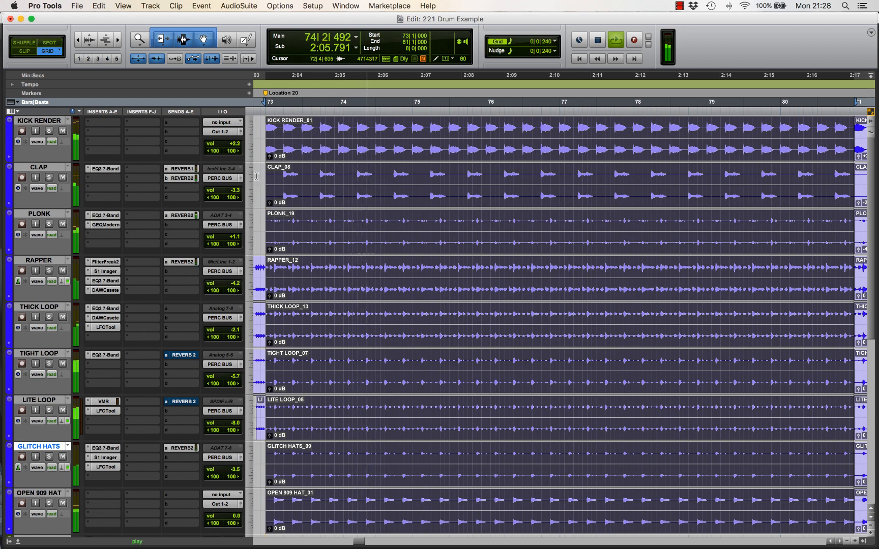
# - Solo and unsolo PLONK, RAPPER and THICK LOOP one at a time during loop playback
pyautogui.click(49, 224)
pyautogui.click(49, 224)
pyautogui.click(49, 270)
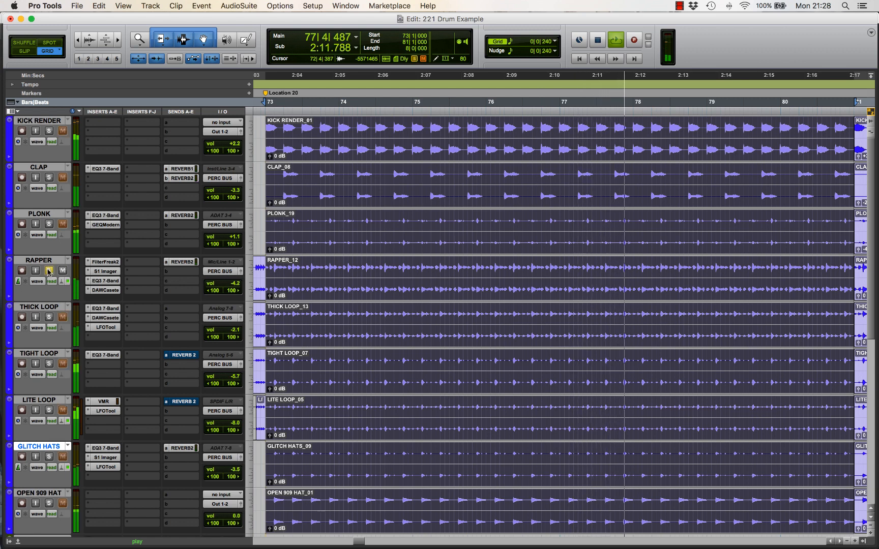
pyautogui.click(49, 270)
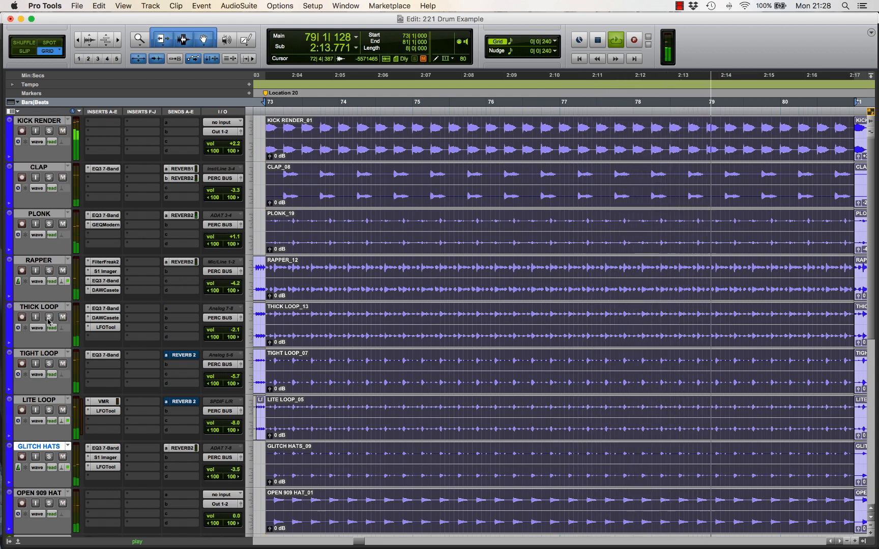
pyautogui.click(49, 317)
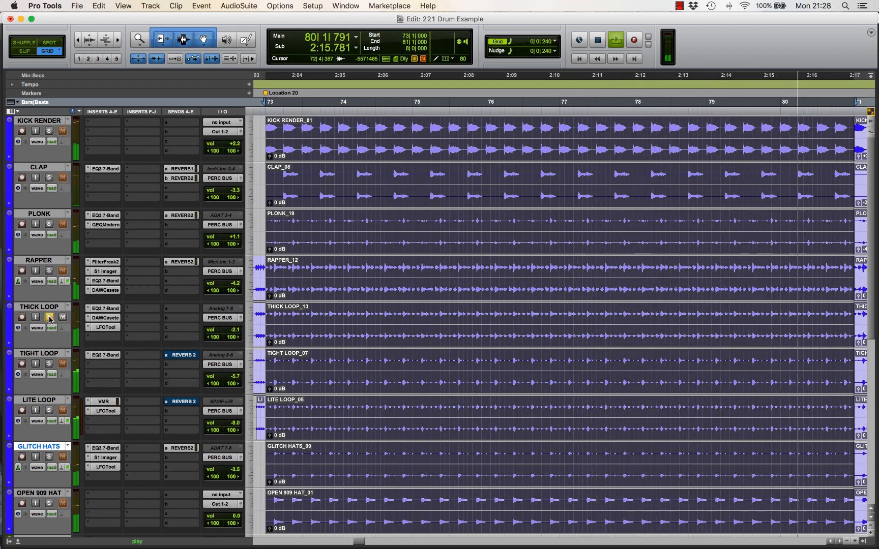
pyautogui.click(48, 317)
# - Solo and unsolo TIGHT LOOP, LITE LOOP and GLITCH HATS one at a time, and stop playback
pyautogui.click(49, 363)
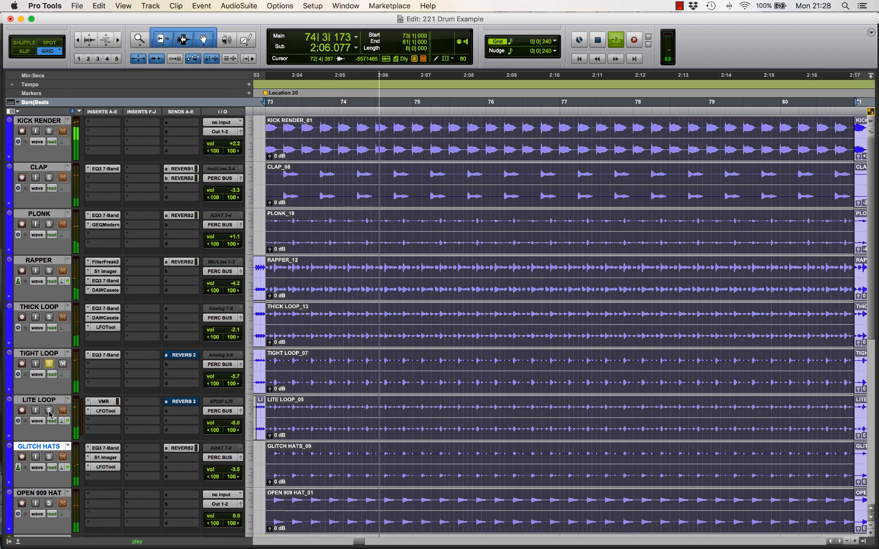
pyautogui.click(49, 363)
pyautogui.click(49, 410)
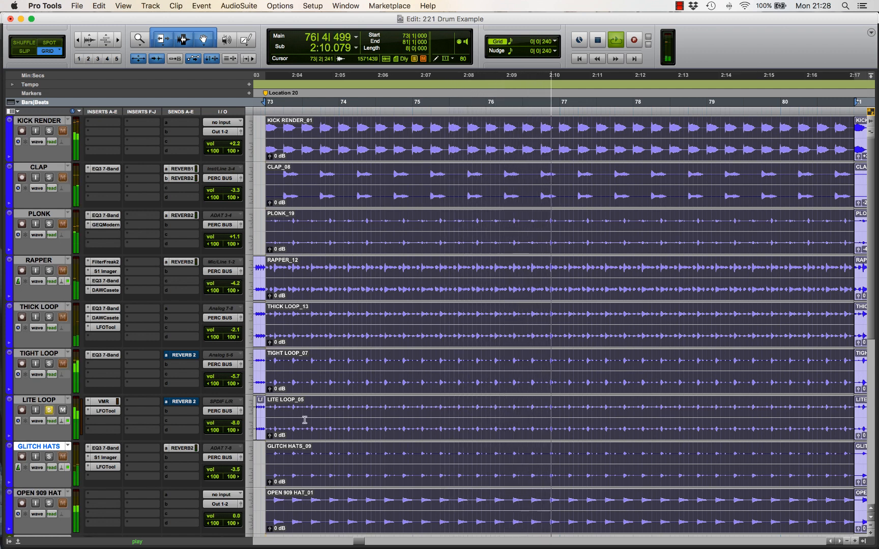
pyautogui.click(48, 410)
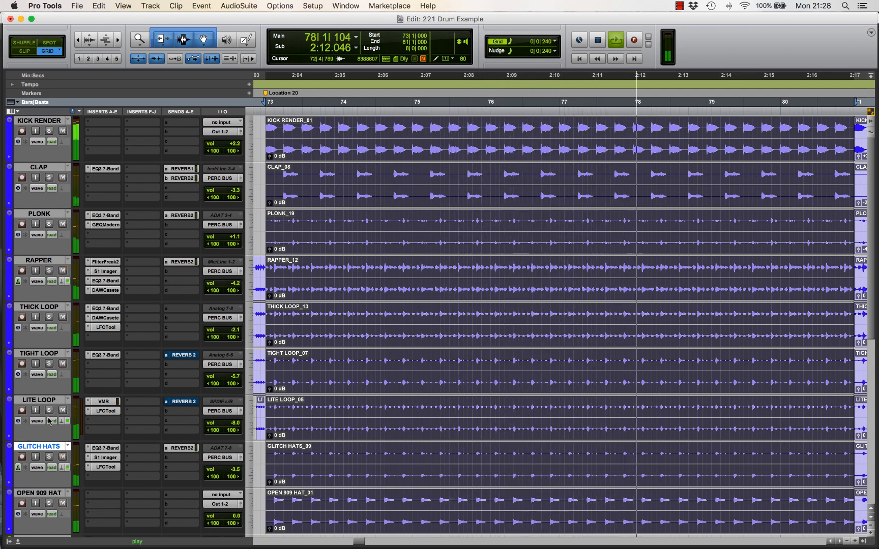
pyautogui.click(49, 457)
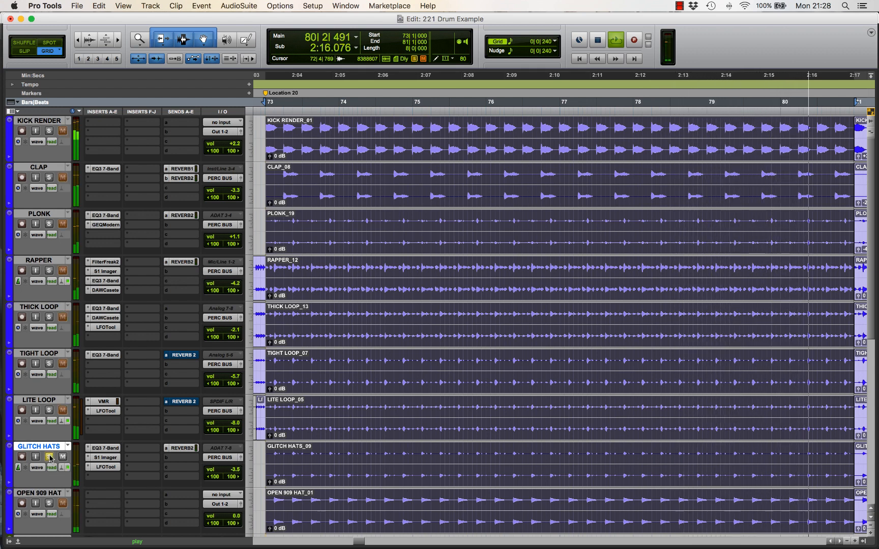
pyautogui.click(49, 457)
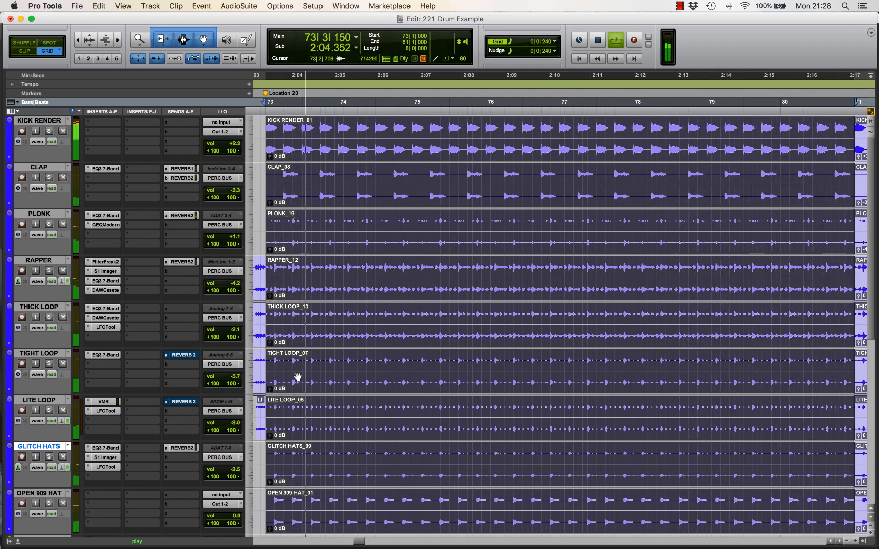
pyautogui.press('space')
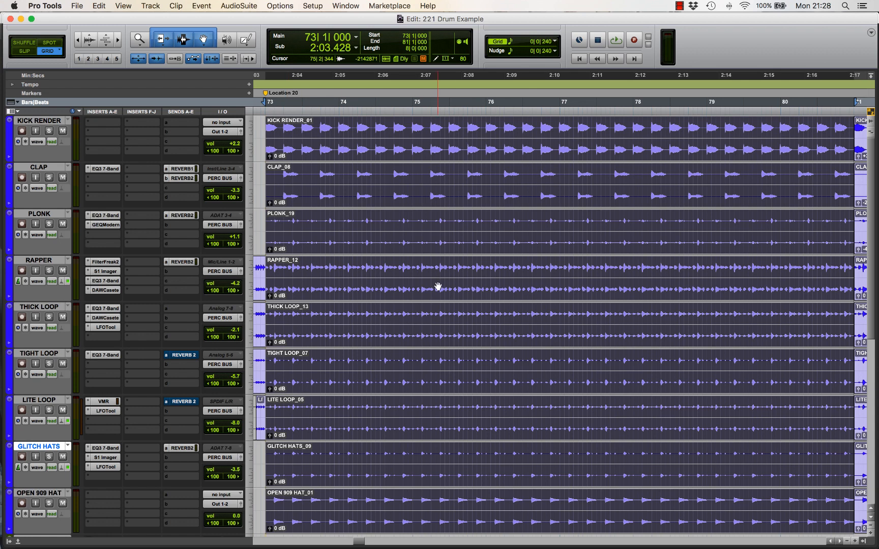
# - Set the edit grid to 1|0|000 and place the edit cursor at bar 65 on the CLAP track
pyautogui.press('r')
pyautogui.press('r')
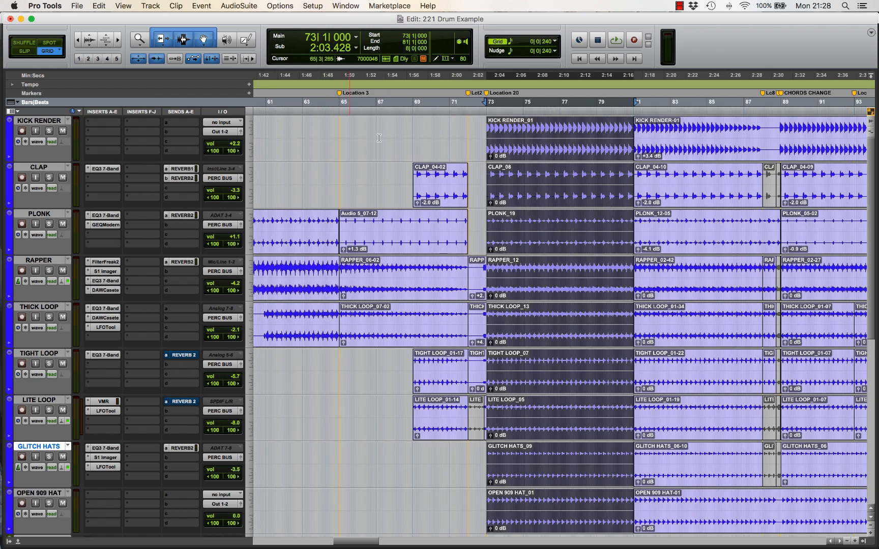
pyautogui.click(537, 44)
pyautogui.click(585, 20)
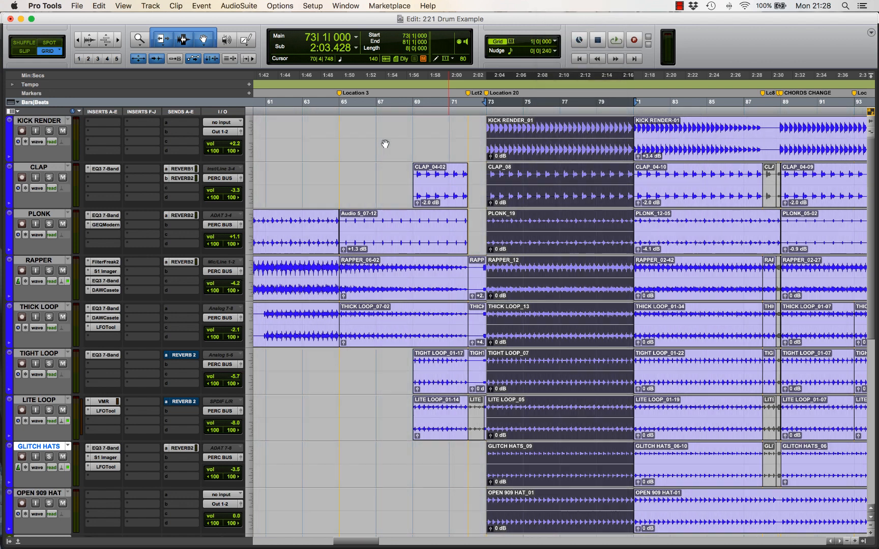
pyautogui.click(347, 179)
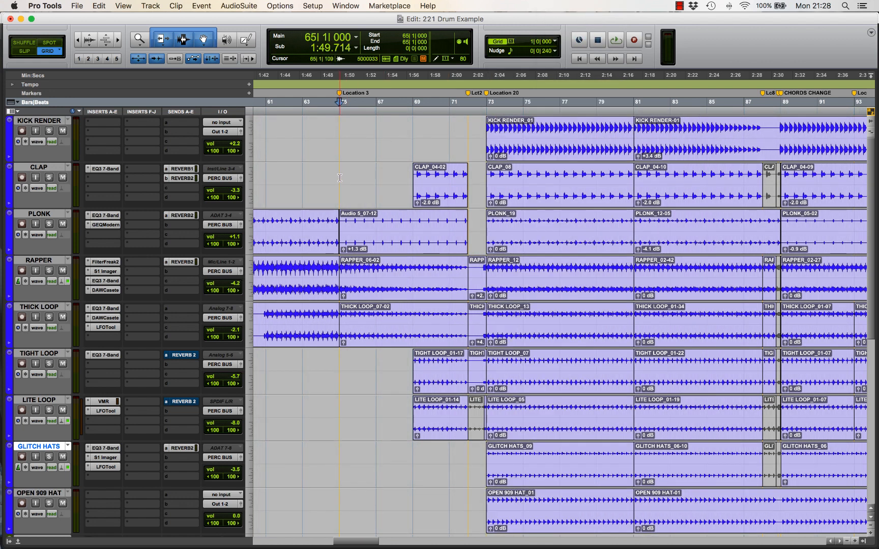
# - Restore the view of all tracks and select bars 73 to 81 from KICK RENDER through OPEN 909 HAT
pyautogui.moveTo(340, 179); pyautogui.dragTo(440, 164)
pyautogui.click(410, 129)
pyautogui.click(343, 168)
pyautogui.press('e')
pyautogui.moveTo(345, 129); pyautogui.dragTo(636, 302)
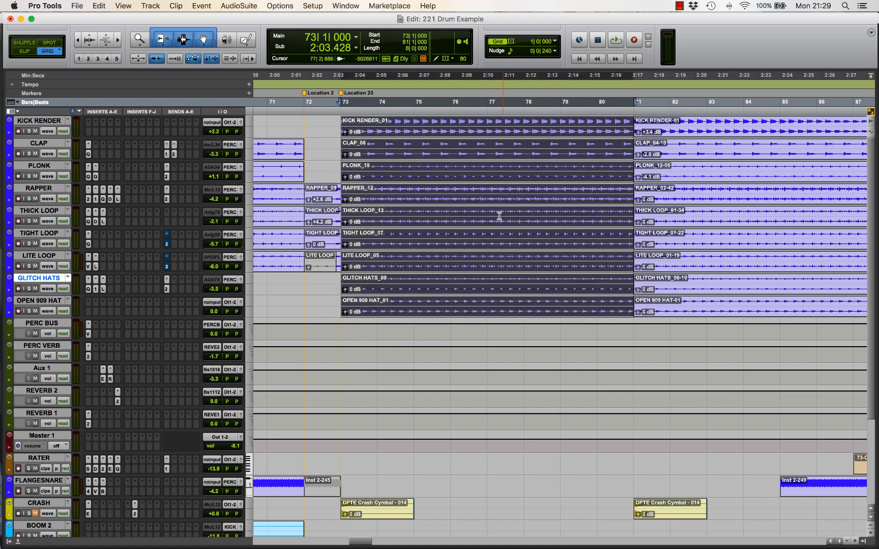
# - Examine the remaining tracks and how the percussion clips are spread across the full arrangement
pyautogui.scroll(-5, 406, 360)
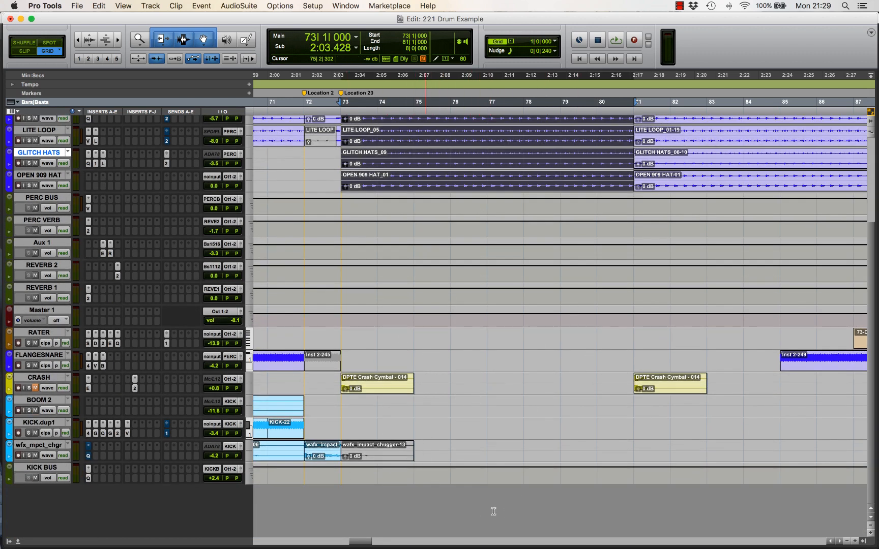
pyautogui.scroll(3, 436, 466)
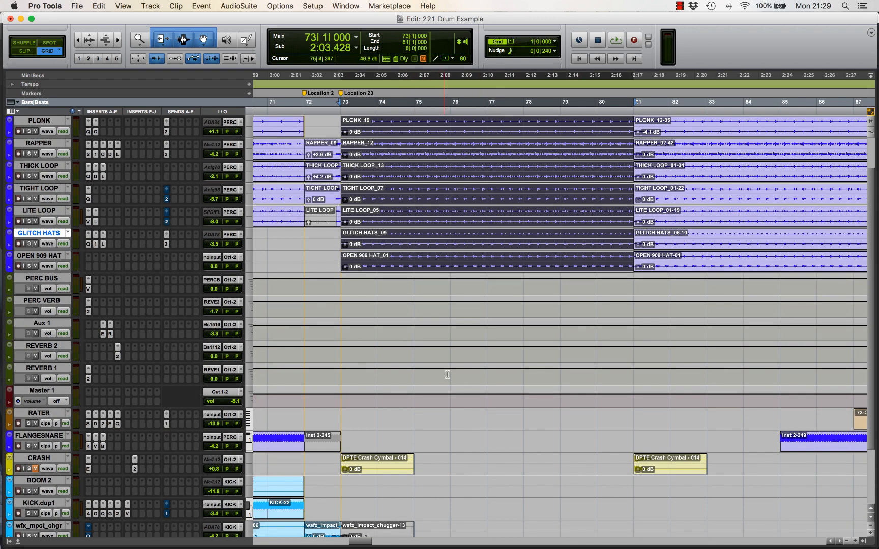
pyautogui.scroll(2, 444, 360)
pyautogui.press('r')
pyautogui.press('r')
pyautogui.press('r')
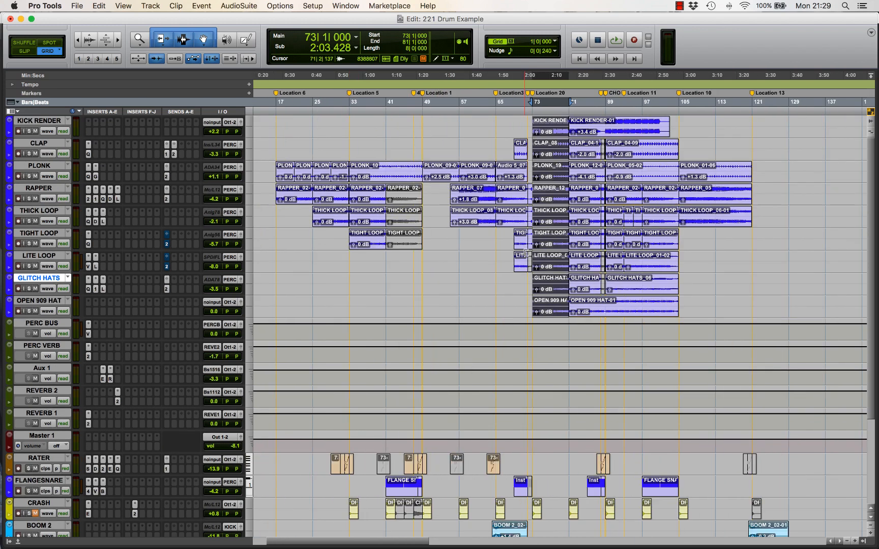
pyautogui.hscroll(10, 455, 268)
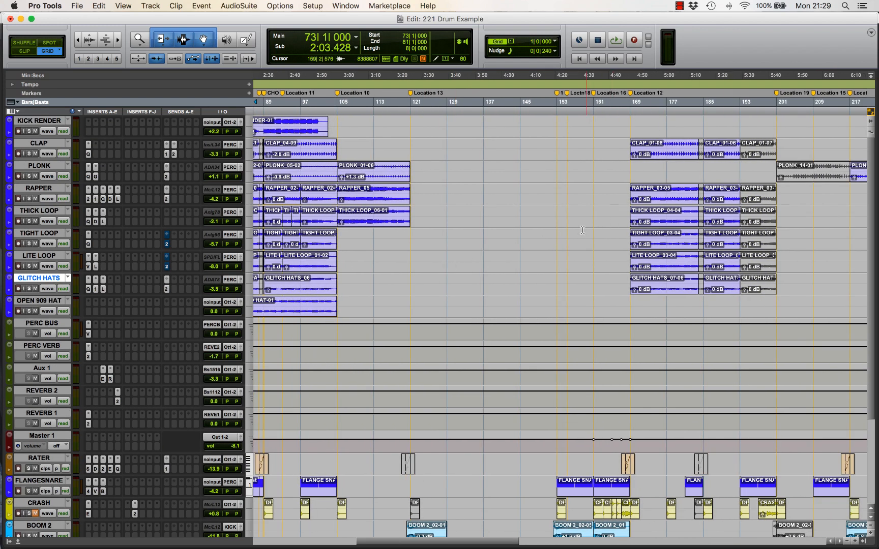
pyautogui.hscroll(-4, 586, 230)
pyautogui.press('t')
pyautogui.press('t')
pyautogui.press('t')
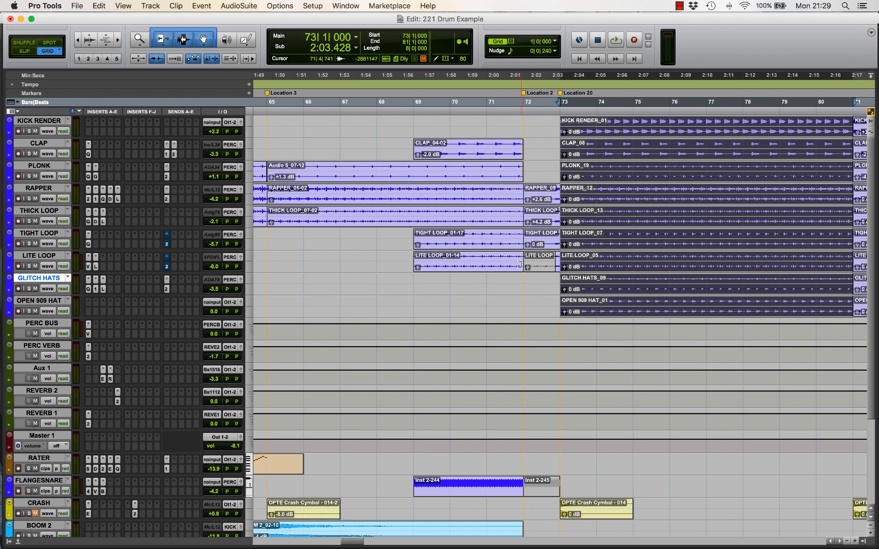
# - Inspect the RATER, FLANGESNARE and CRASH clips around bars 69 to 77 and place the edit cursor at bar 69 on RATER
pyautogui.scroll(-5, 521, 267)
pyautogui.hscroll(3, 532, 368)
pyautogui.moveTo(389, 351); pyautogui.dragTo(539, 356)
pyautogui.hscroll(-1, 484, 365)
pyautogui.hscroll(-1, 483, 365)
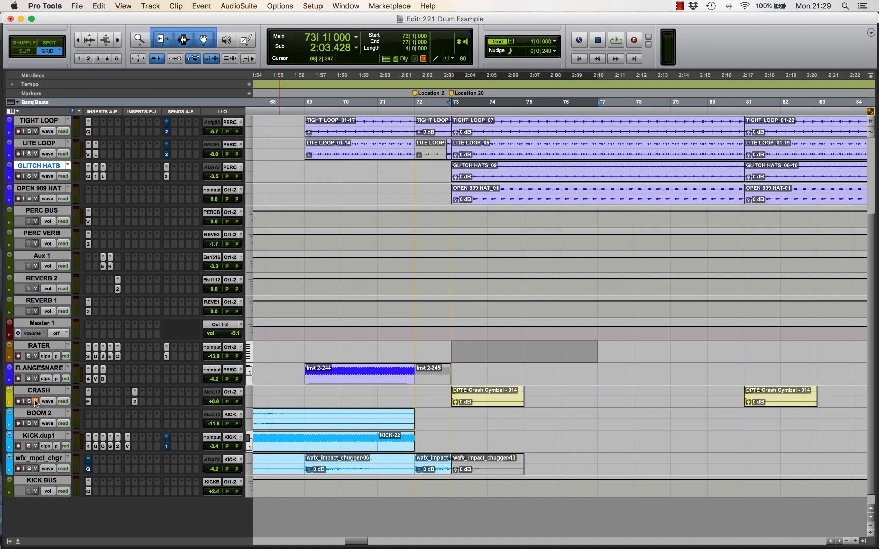
pyautogui.click(304, 349)
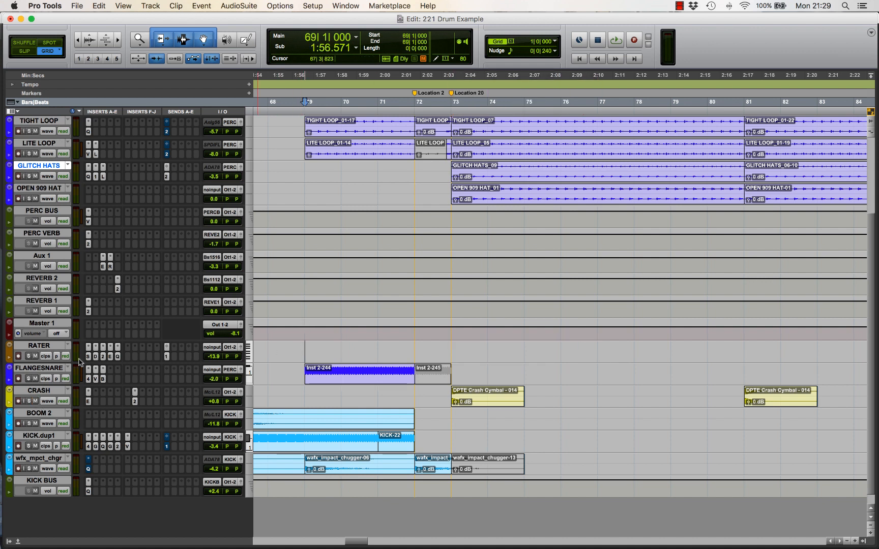
# - Open the FLANGESNARE track's Battery 4 instrument, audition its DPTE Snare cell and close the plug-in
pyautogui.click(49, 370)
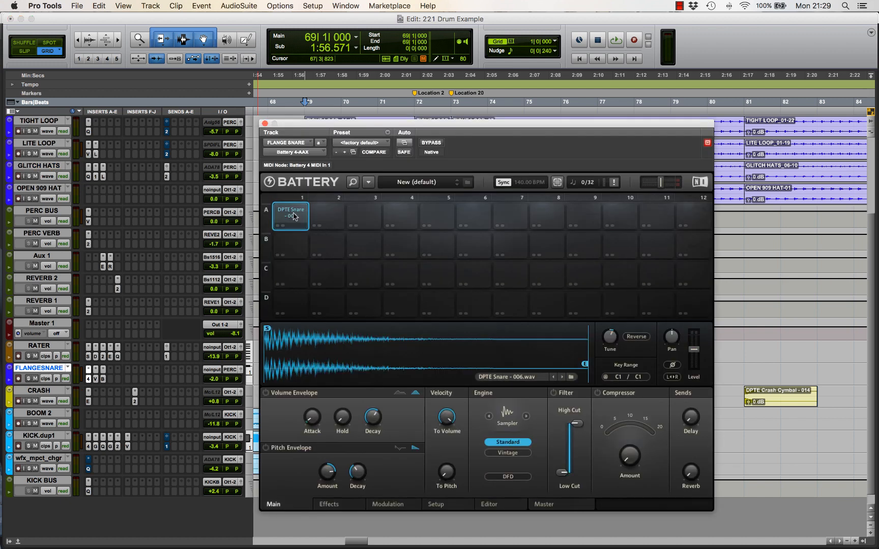
pyautogui.click(293, 216)
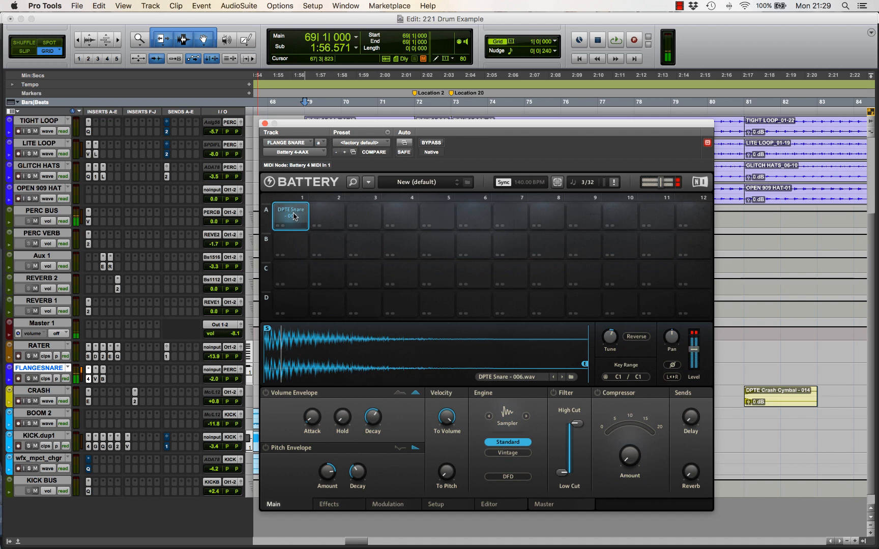
pyautogui.click(264, 123)
# - Enlarge the Inst 2-244 clip's notes and display FLANGESNARE's Blue Cat's Flanger 3 Delay automation around bars 69 to 72
pyautogui.doubleClick(369, 382)
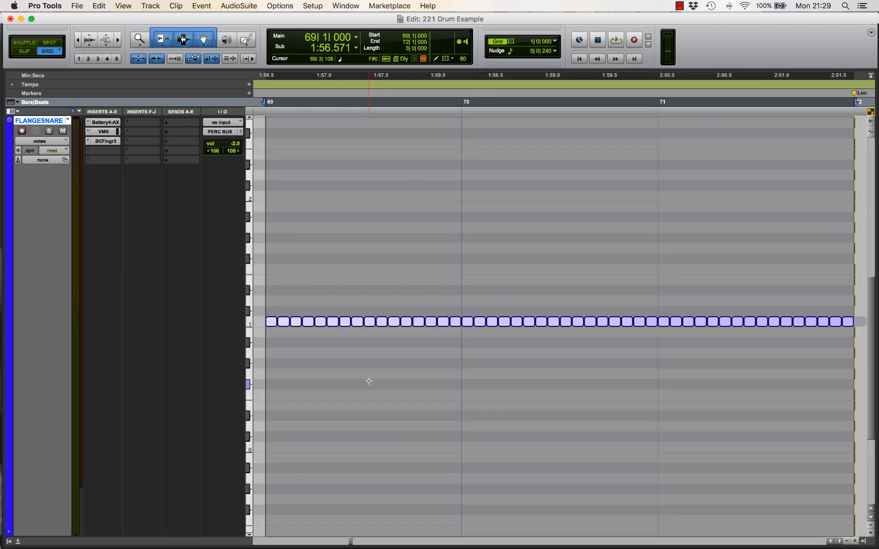
pyautogui.press('r')
pyautogui.click(53, 141)
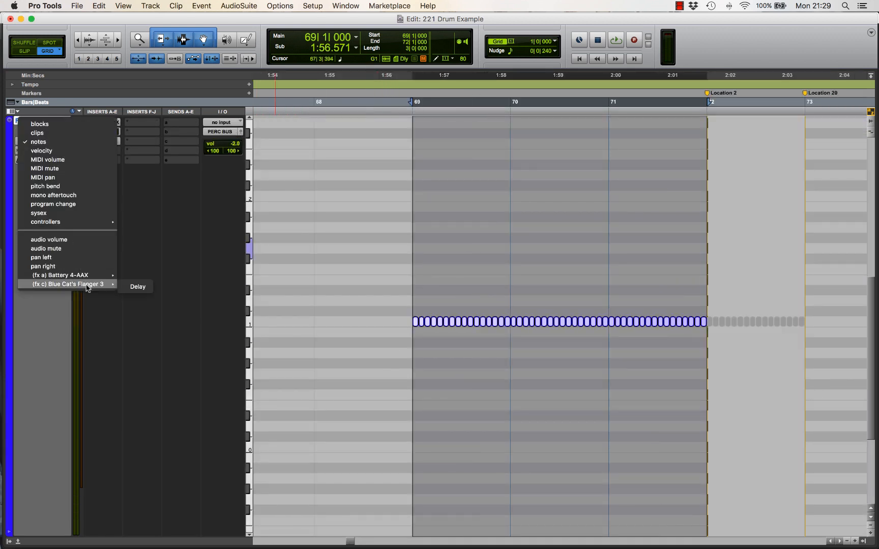
pyautogui.click(193, 298)
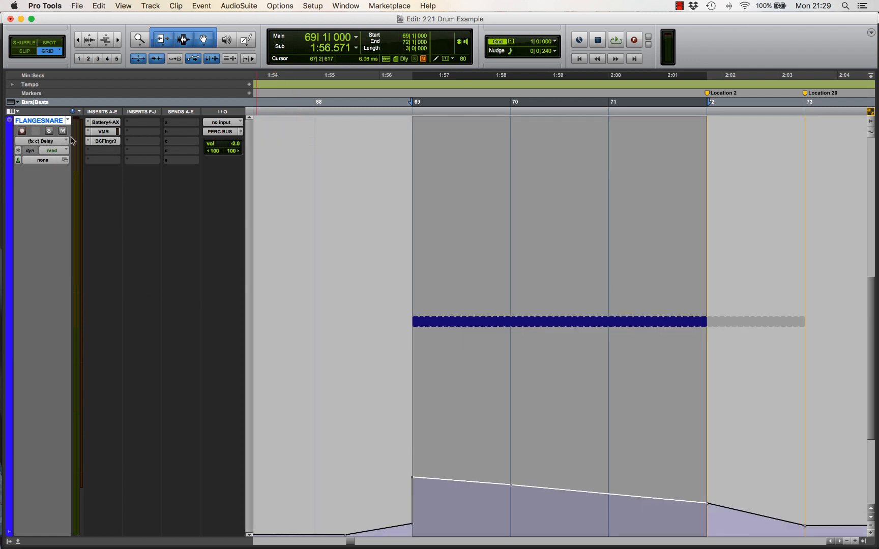
# - Open FLANGESNARE's Blue Cat's Flanger 3 insert, review its delay and modulation settings, and close it
pyautogui.click(102, 142)
pyautogui.moveTo(394, 123); pyautogui.dragTo(214, 183)
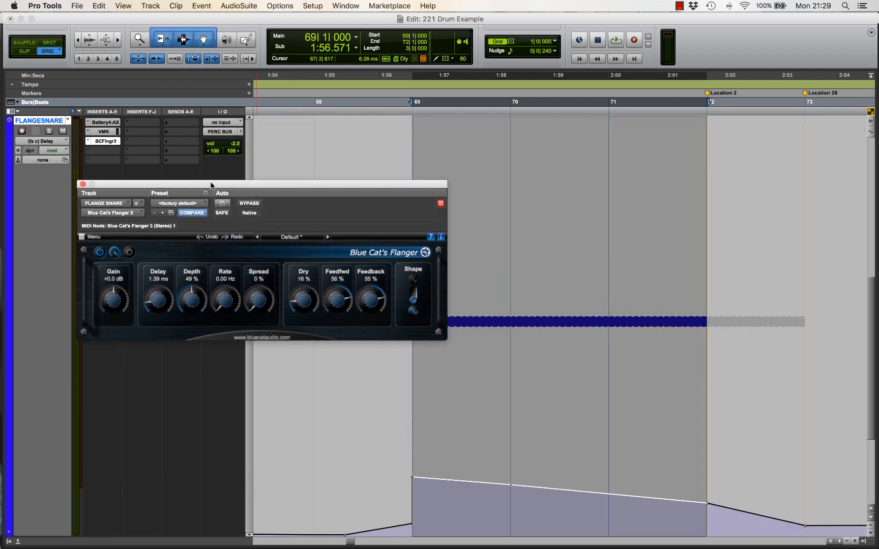
pyautogui.click(83, 184)
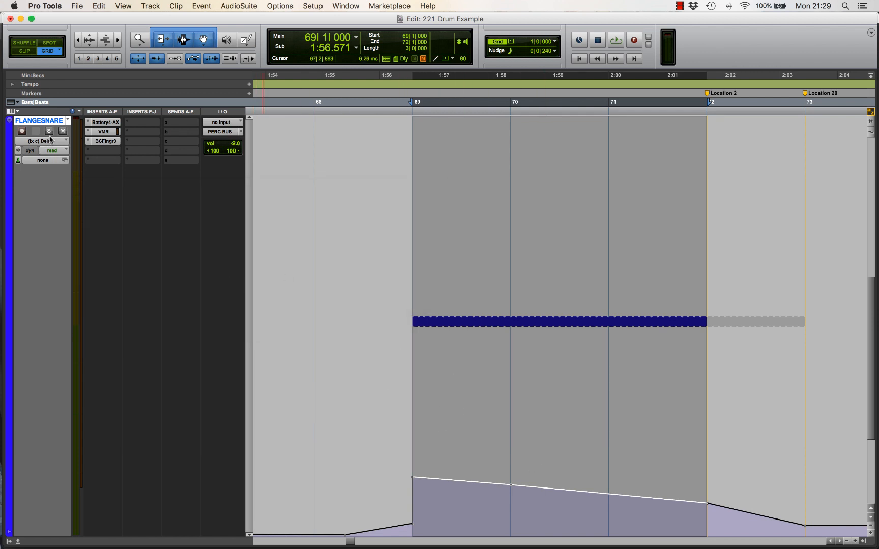
# - Play the soloed FLANGESNARE roll from bar 69 to 72, unsolo it and restore the view of all tracks
pyautogui.press('space')
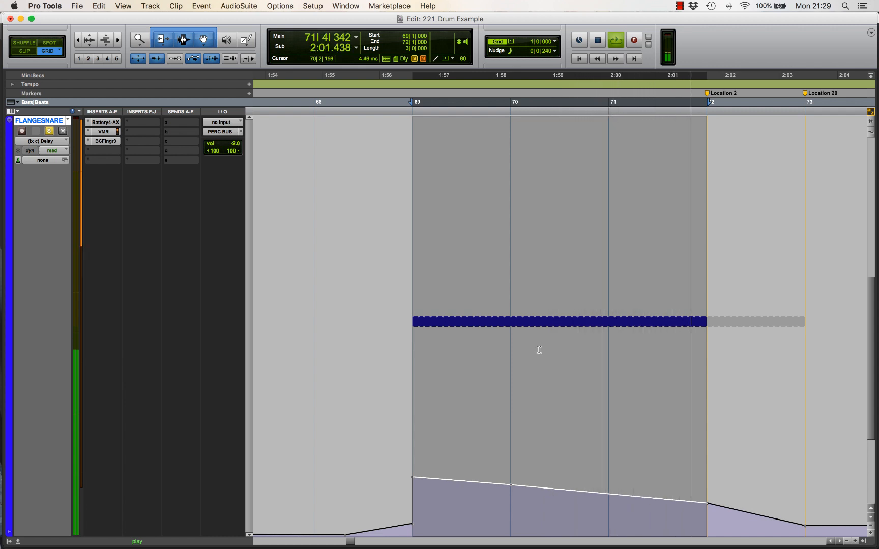
pyautogui.press('space')
pyautogui.click(49, 133)
pyautogui.press('e')
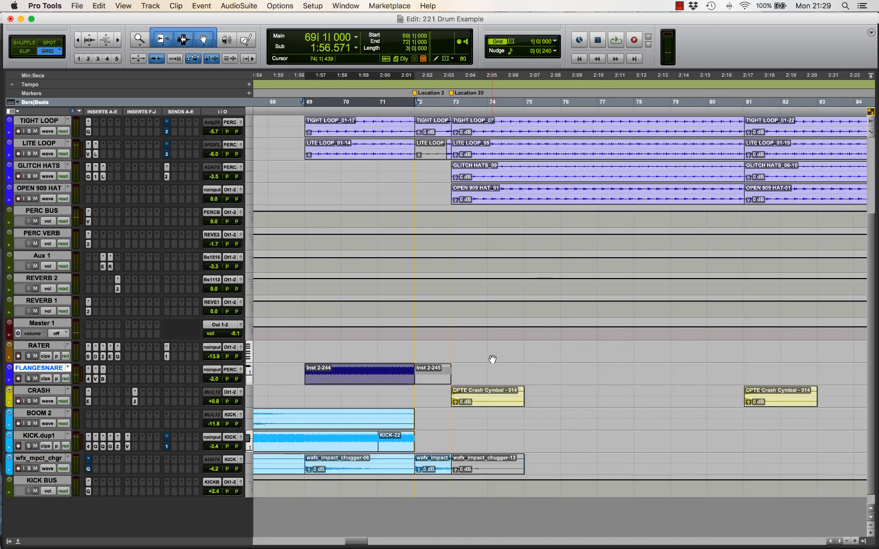
# - Select the KICK.dup1 clip before bar 71 and review the track's insert plug-ins, including Virtual Mix Rack, closing them again
pyautogui.click(304, 348)
pyautogui.hscroll(-2, 367, 453)
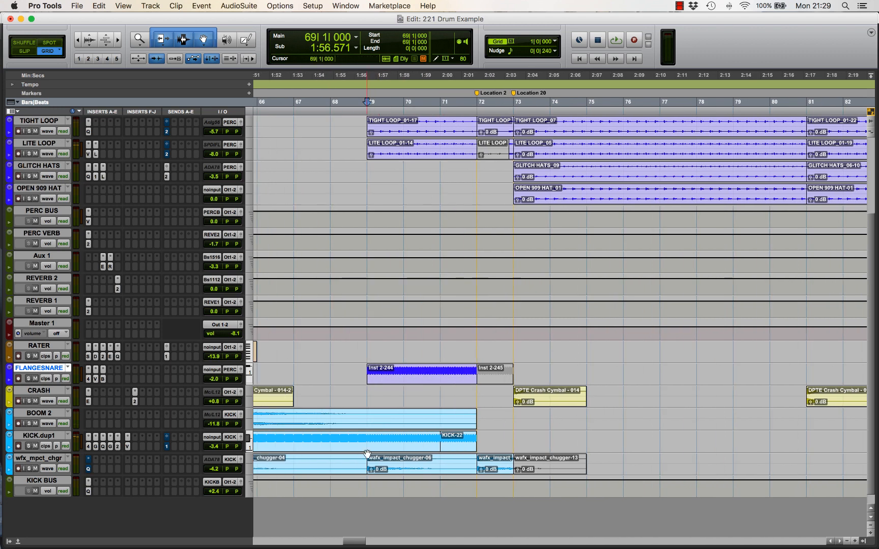
pyautogui.click(367, 452)
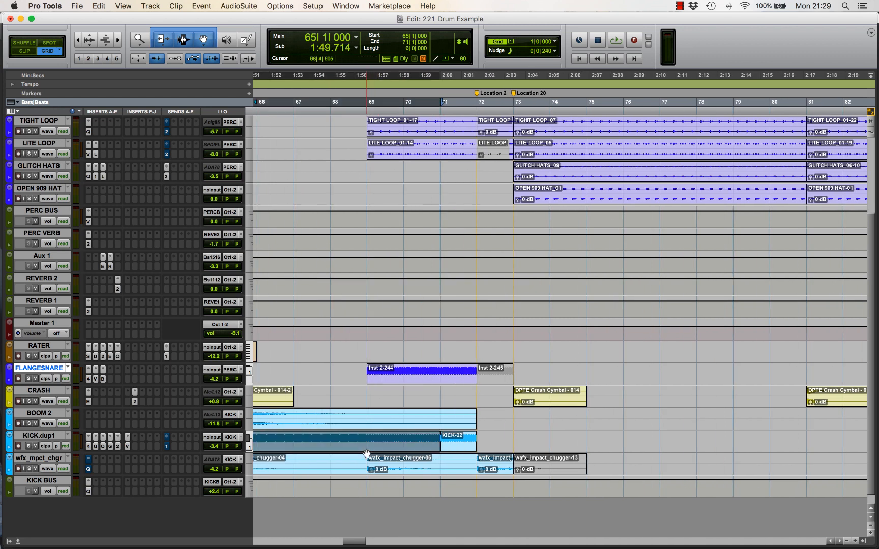
pyautogui.click(95, 448)
pyautogui.click(108, 251)
pyautogui.press('super+w')
pyautogui.click(127, 447)
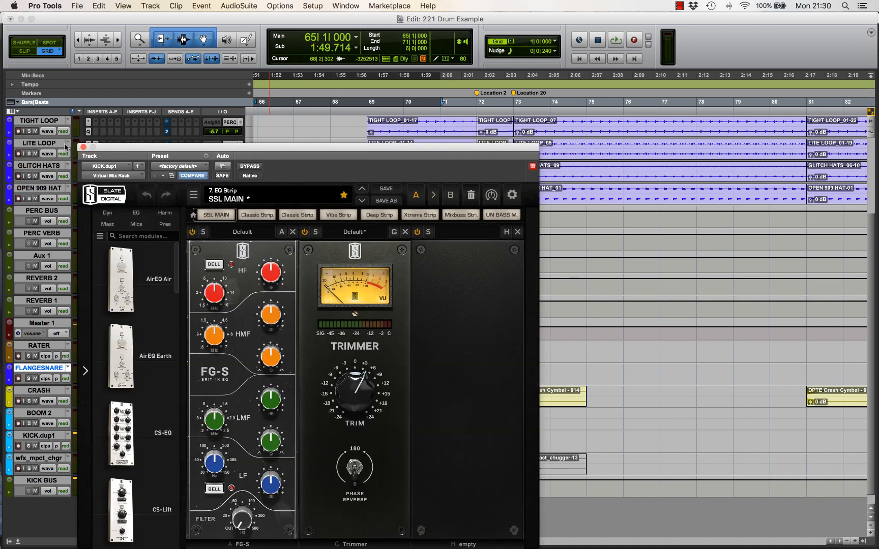
pyautogui.click(83, 148)
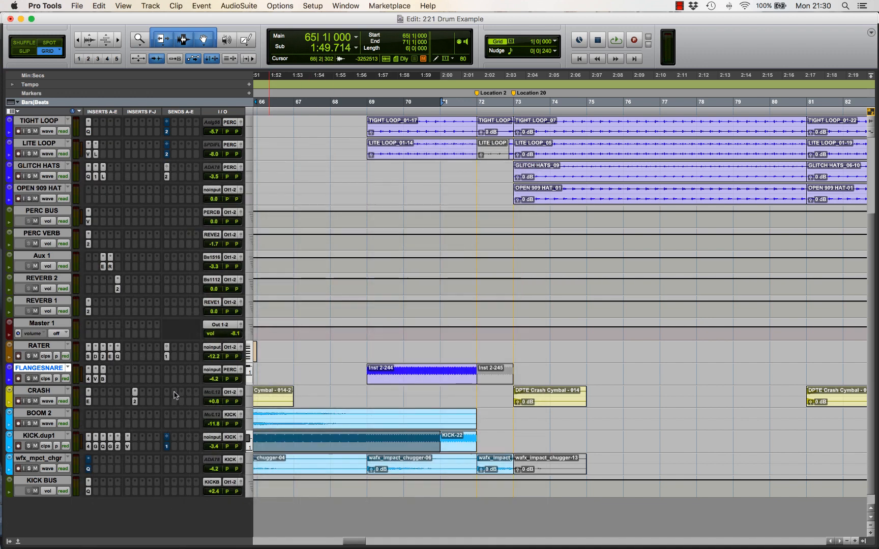
# - Open KICK.dup1's FilterFreak2 insert, play from bar 69 to observe the filter movement, and close the plug-in
pyautogui.click(117, 447)
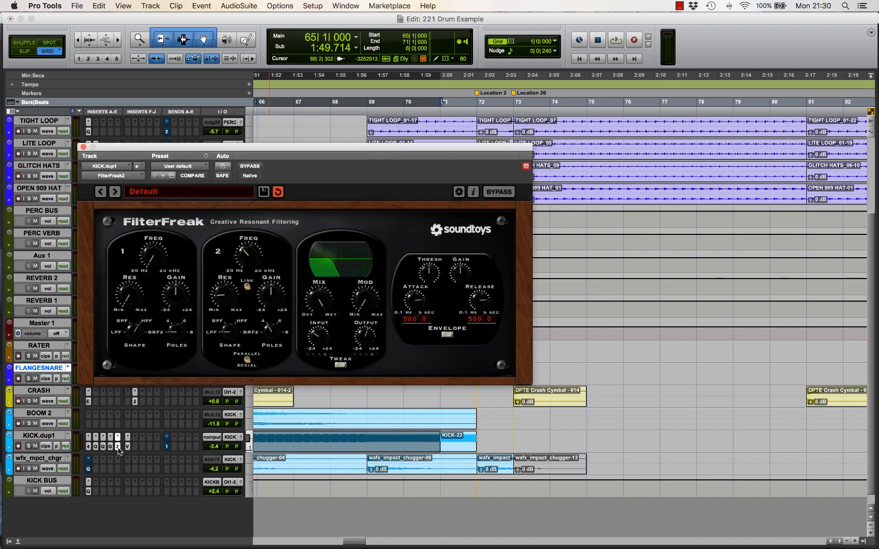
pyautogui.click(368, 398)
pyautogui.press('space')
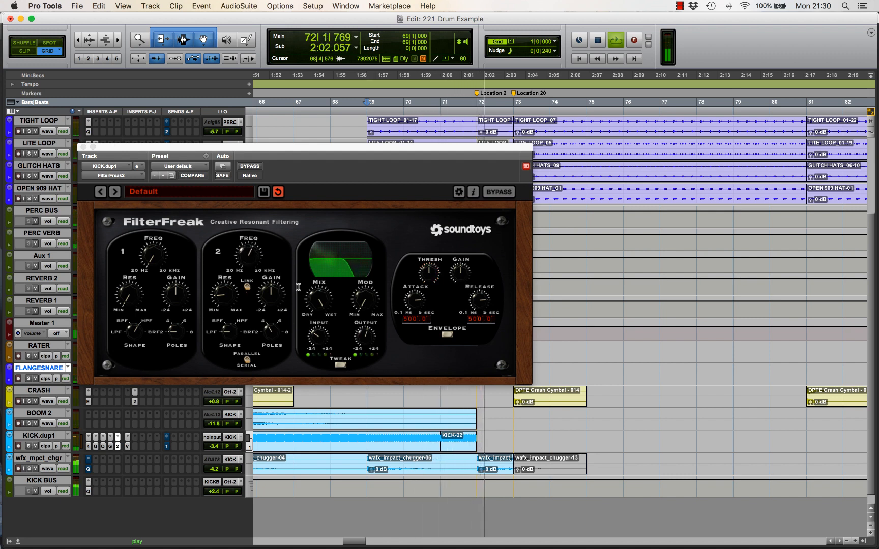
pyautogui.click(84, 147)
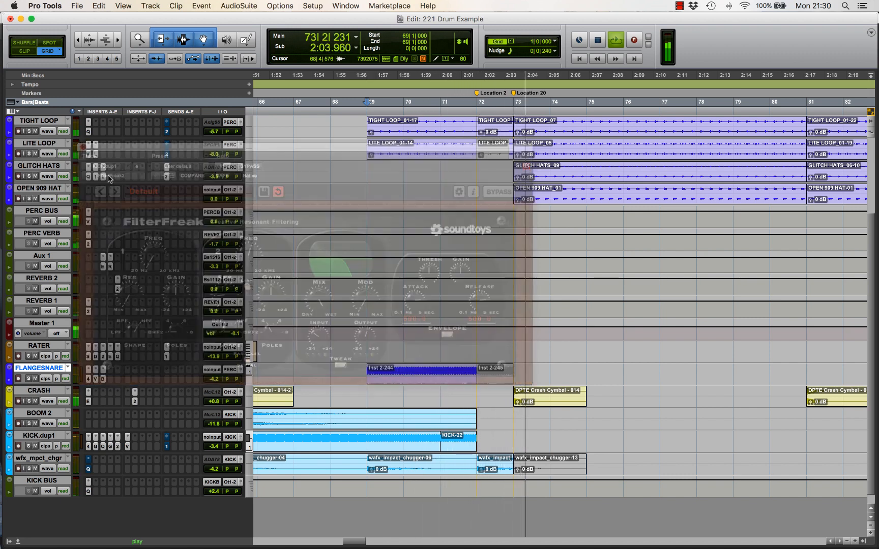
# - Check the percussion tracks around Location 20 during playback and return the edit cursor to bar 73
pyautogui.hscroll(3, 545, 383)
pyautogui.scroll(3, 545, 382)
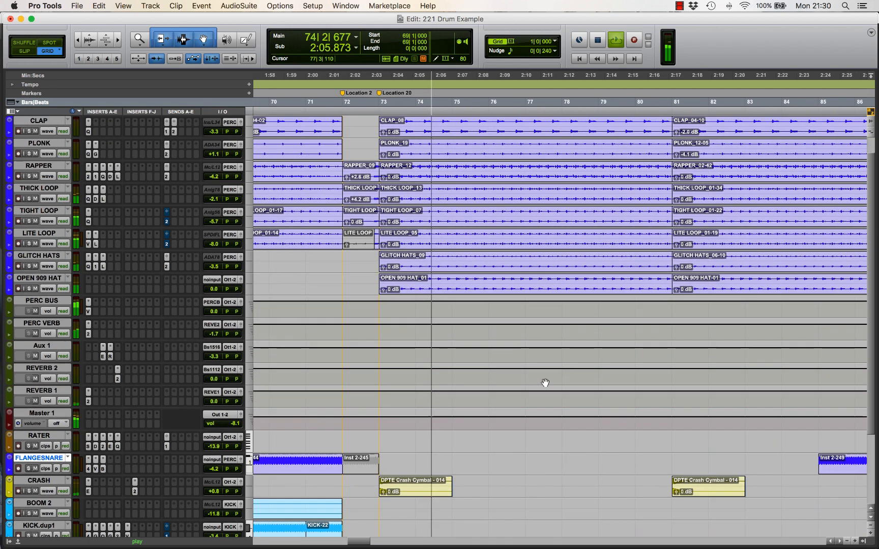
pyautogui.click(383, 312)
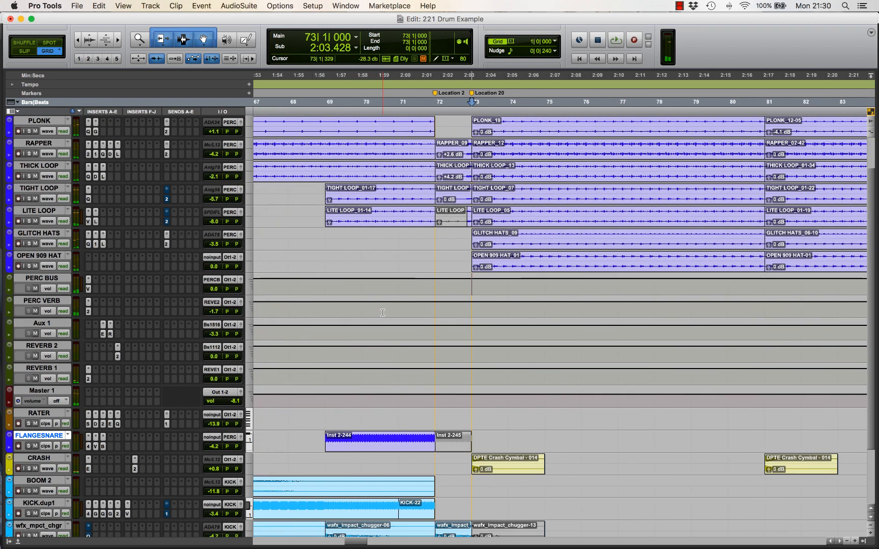
pyautogui.scroll(-3, 383, 313)
pyautogui.hscroll(-1, 382, 312)
pyautogui.press('r')
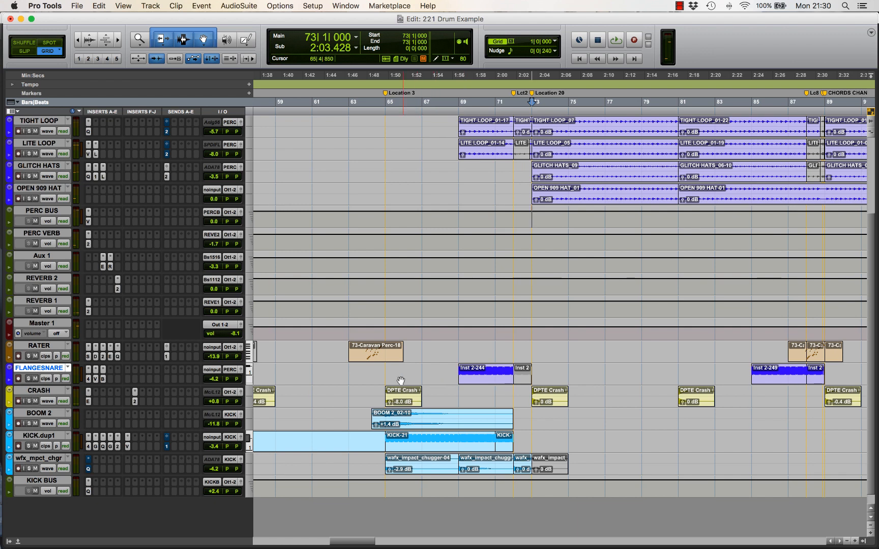
# - Examine the arrangement from bar 65 to the CHORDS CHANGE marker and place the edit cursor at bar 88
pyautogui.click(385, 371)
pyautogui.click(477, 390)
pyautogui.click(493, 395)
pyautogui.click(473, 396)
pyautogui.click(493, 396)
pyautogui.hscroll(5, 476, 396)
pyautogui.hscroll(1, 476, 396)
pyautogui.click(601, 330)
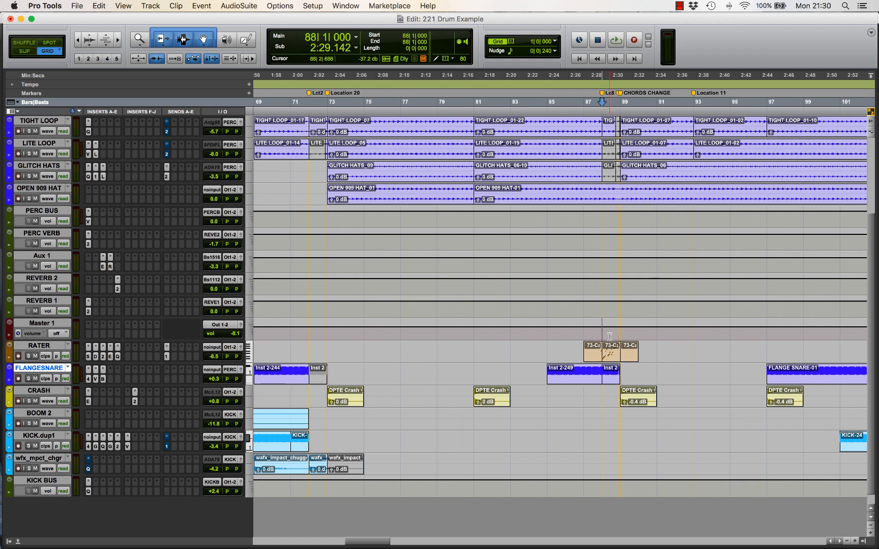
# - Open the RATER track's Stylus RMX instrument, inspect the notes of its clip at bar 88, and restore the arrangement view
pyautogui.click(60, 346)
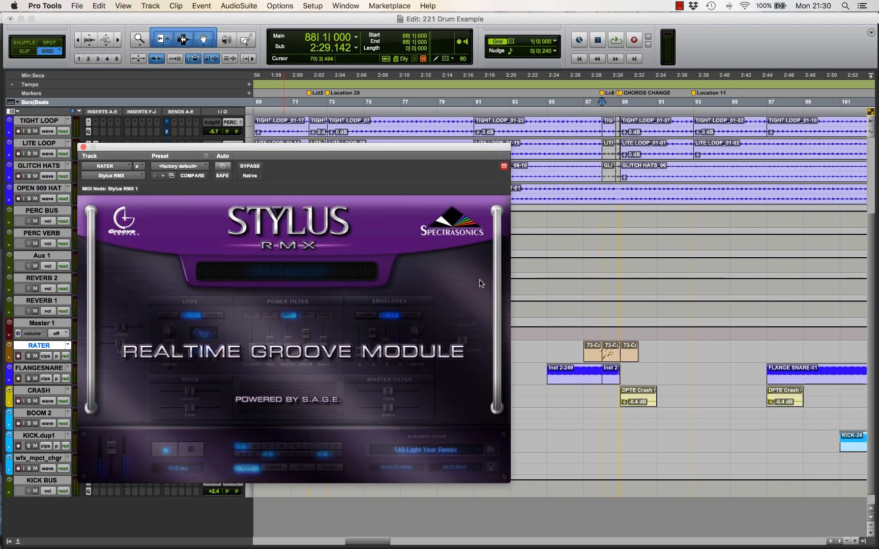
pyautogui.moveTo(340, 153); pyautogui.dragTo(397, 3)
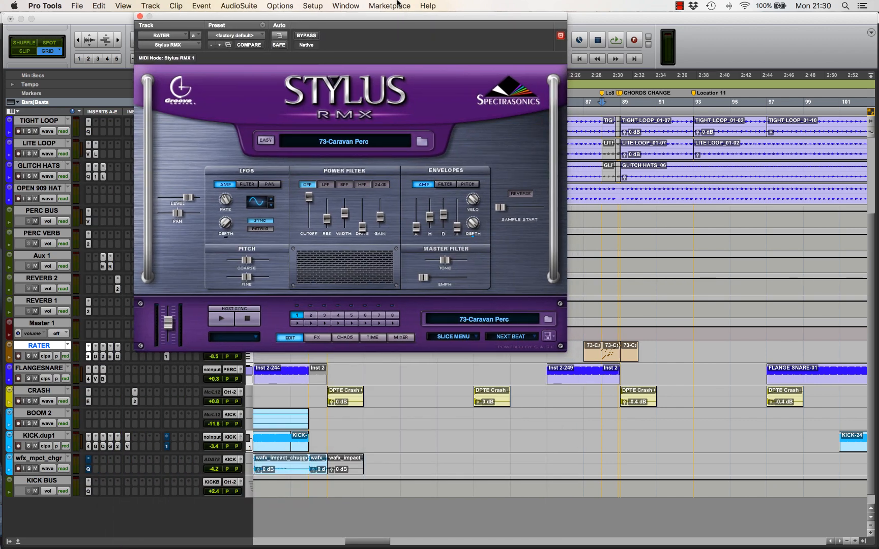
pyautogui.doubleClick(614, 363)
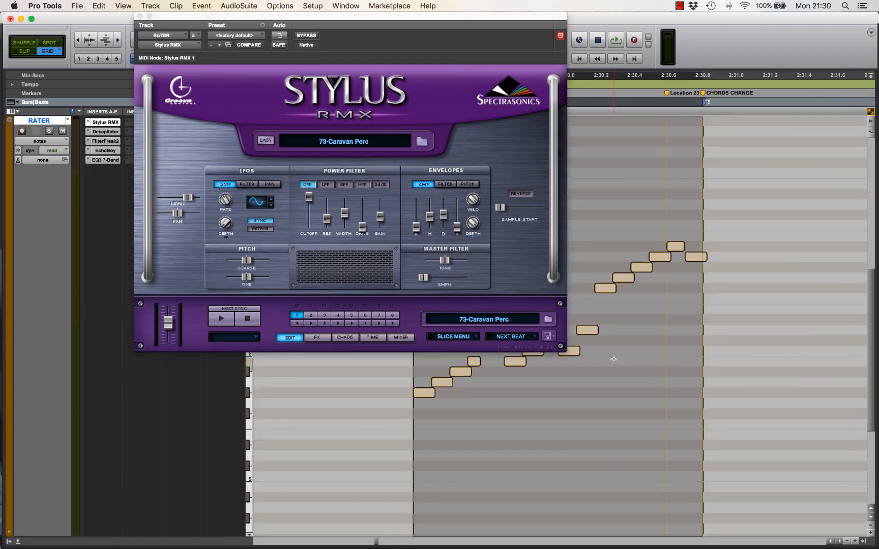
pyautogui.moveTo(426, 19); pyautogui.dragTo(407, 142)
pyautogui.press('e')
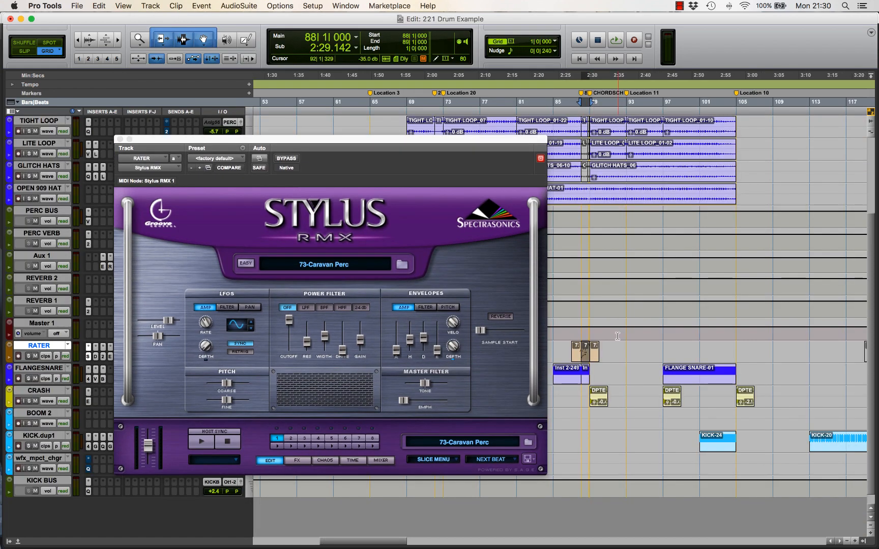
# - Play the RATER fill from bar 87 in the full mix with the track unsoloed and Stylus RMX open
pyautogui.click(573, 331)
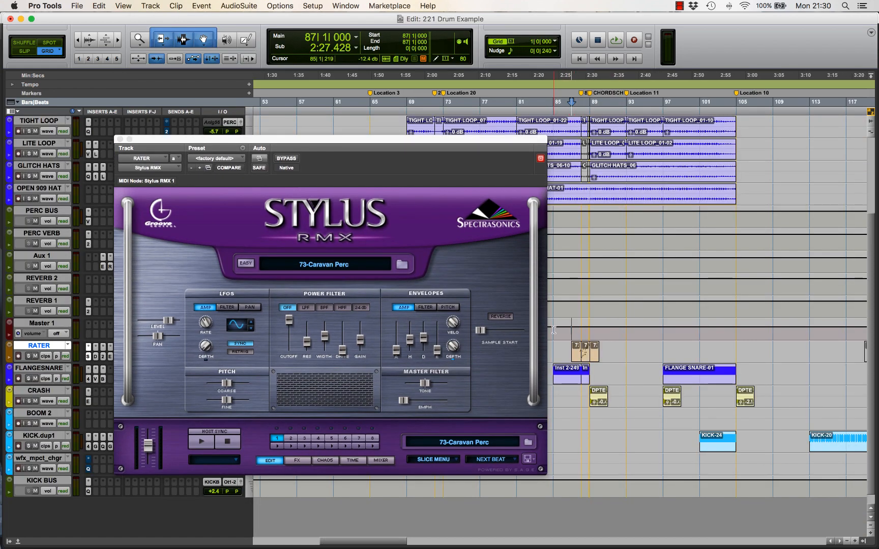
pyautogui.click(29, 356)
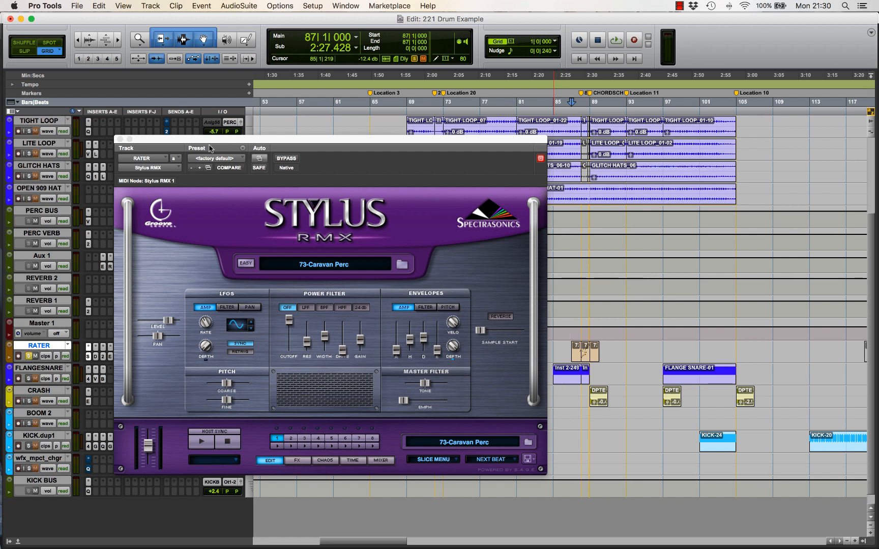
pyautogui.moveTo(244, 146); pyautogui.dragTo(236, 24)
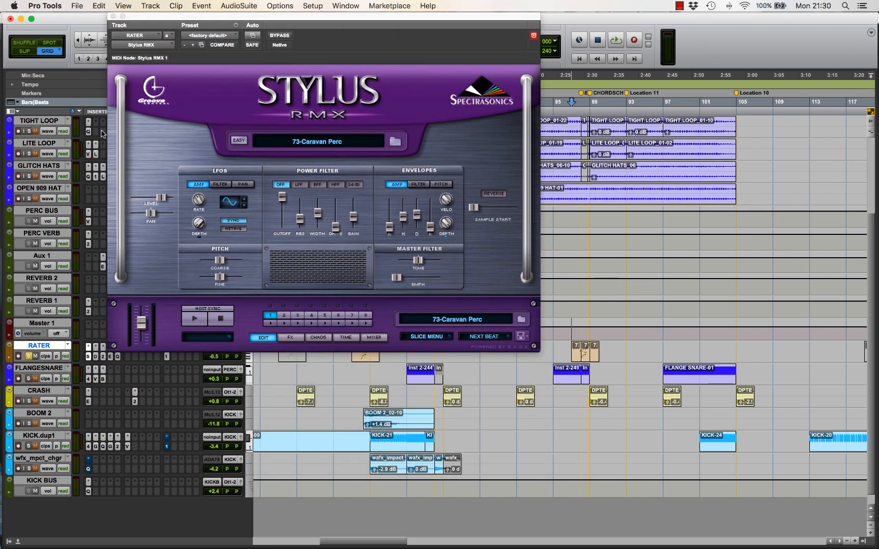
pyautogui.click(29, 356)
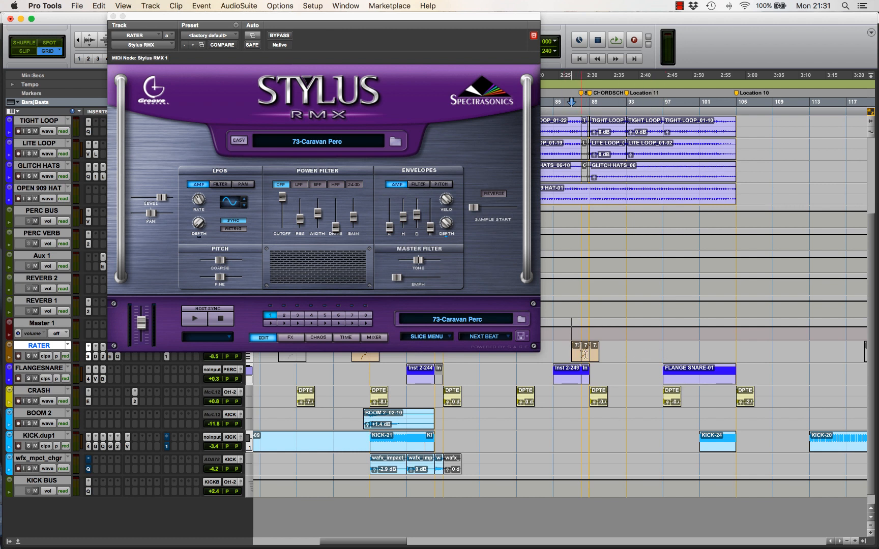
pyautogui.press('space')
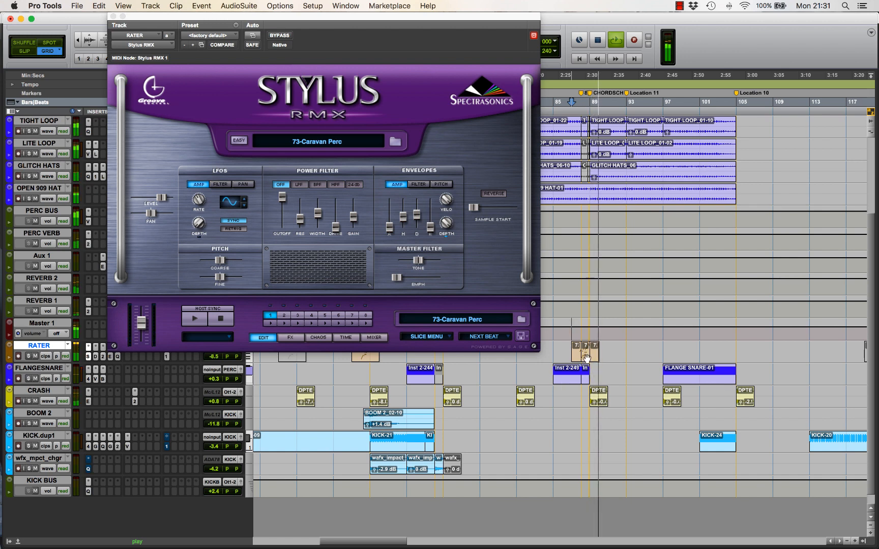
pyautogui.press('space')
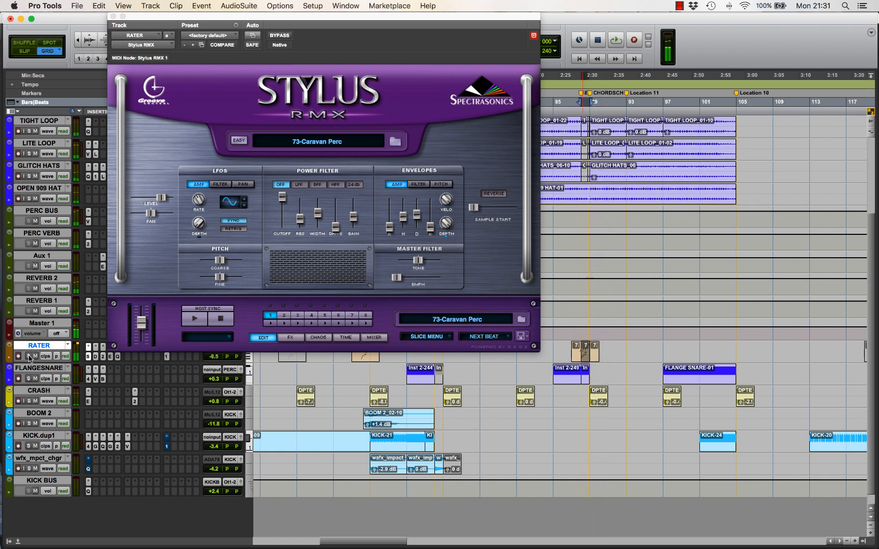
# - Enlarge the notes of RATER's clip at bar 88 and move the Stylus RMX window aside to examine them
pyautogui.press('e')
pyautogui.moveTo(320, 23); pyautogui.dragTo(417, 25)
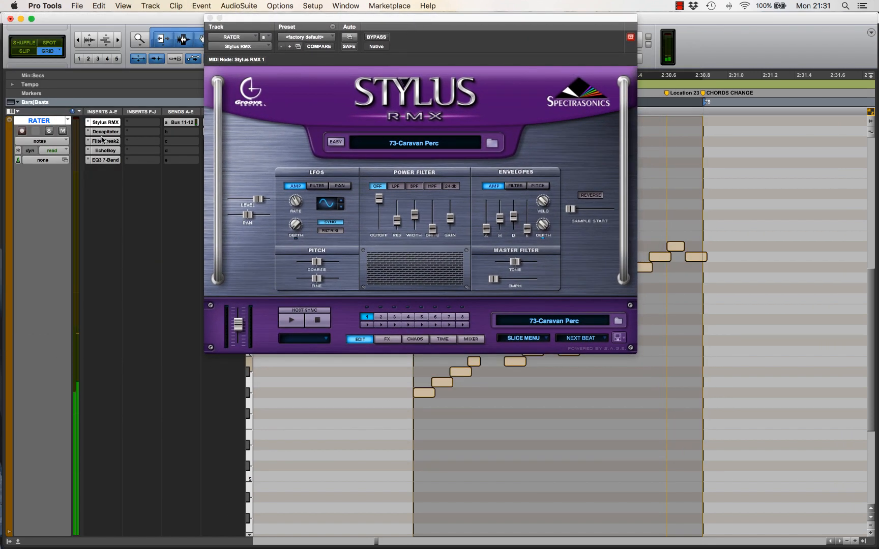
pyautogui.moveTo(326, 23); pyautogui.dragTo(116, 4)
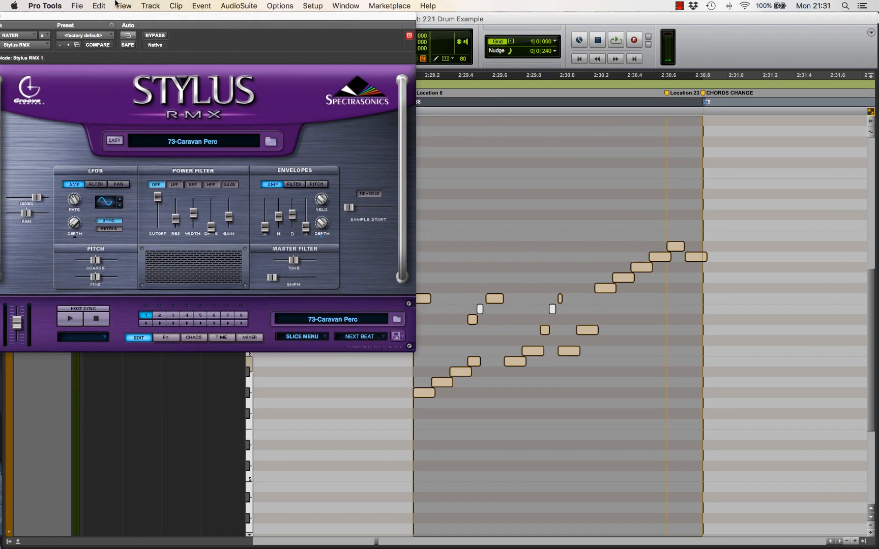
pyautogui.moveTo(314, 20); pyautogui.dragTo(231, 20)
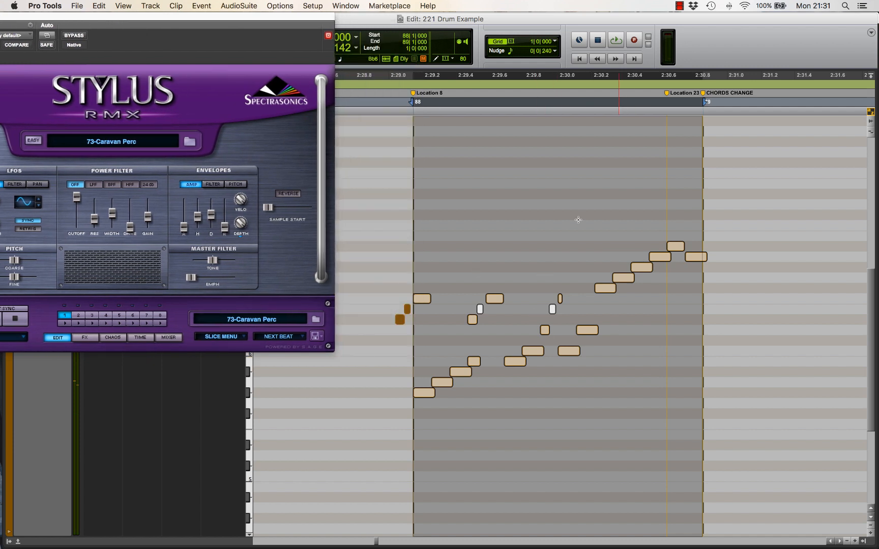
pyautogui.press('super+bracketleft')
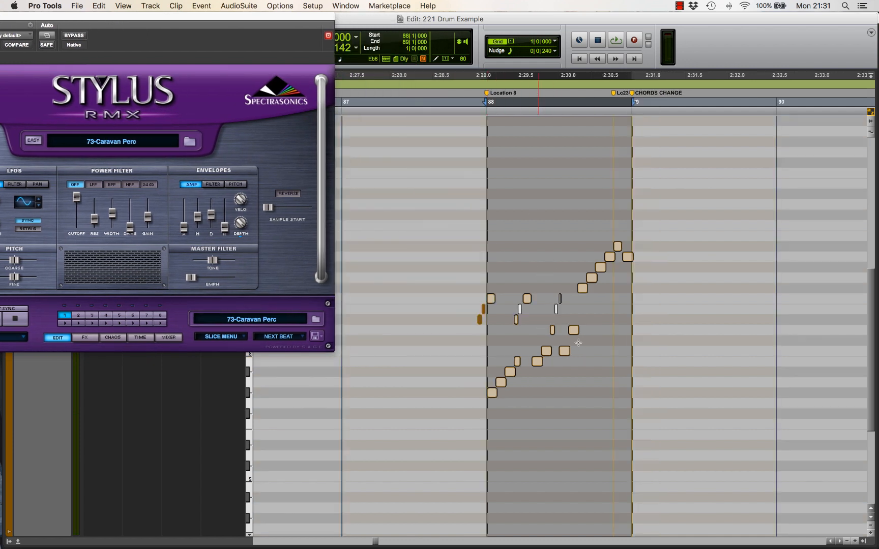
pyautogui.click(543, 247)
pyautogui.click(523, 259)
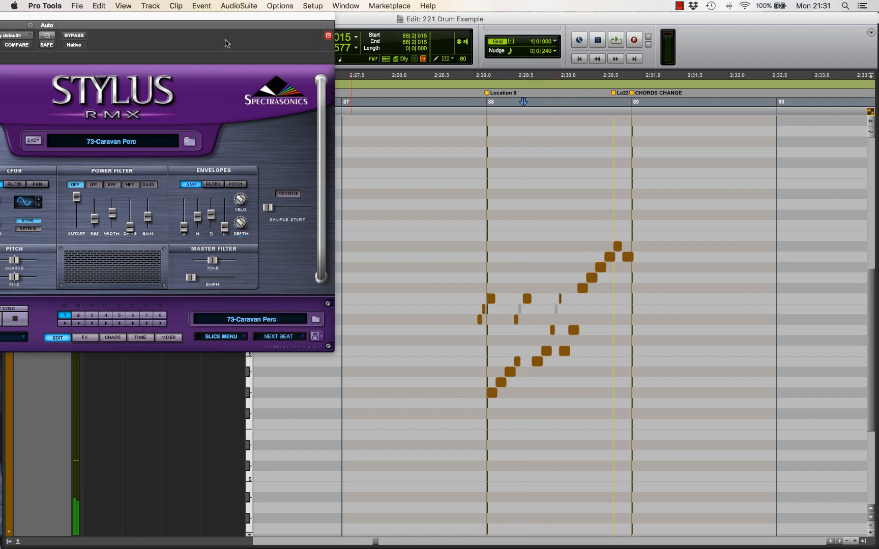
# - Open the Stylus RMX sound browser and look through the Epic Energy suites around 73-Caravan
pyautogui.doubleClick(235, 18)
pyautogui.click(236, 147)
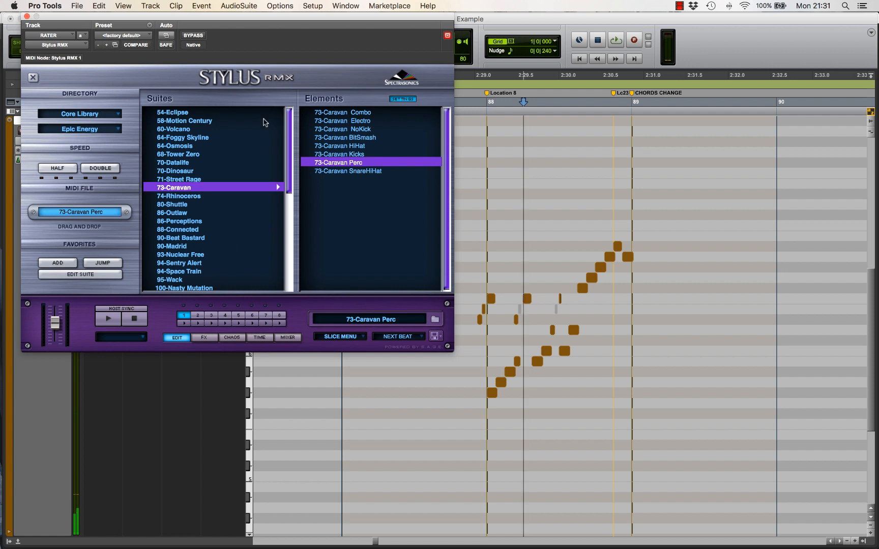
pyautogui.scroll(-5, 239, 228)
pyautogui.scroll(5, 242, 228)
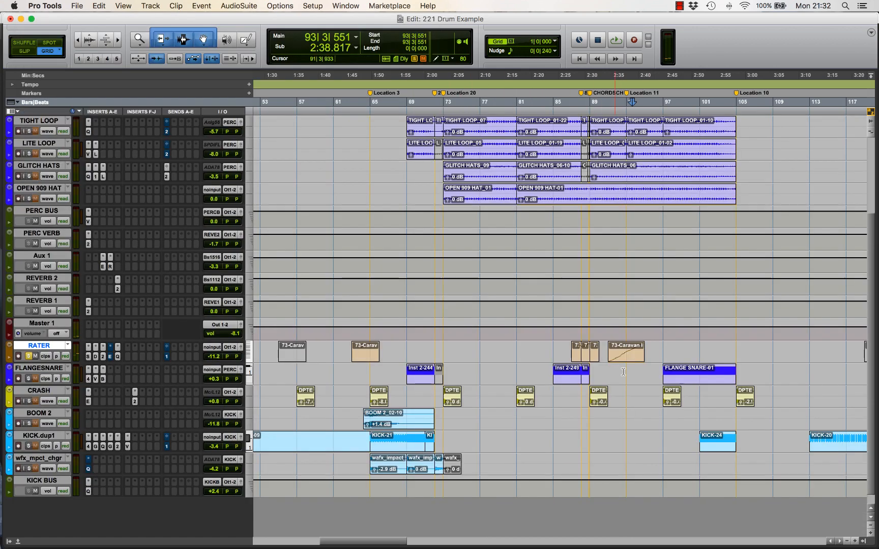
# - Select the 73-Caravan Perc clip on RATER spanning bars 91 to 95 and enlarge its ascending notes
pyautogui.click(630, 365)
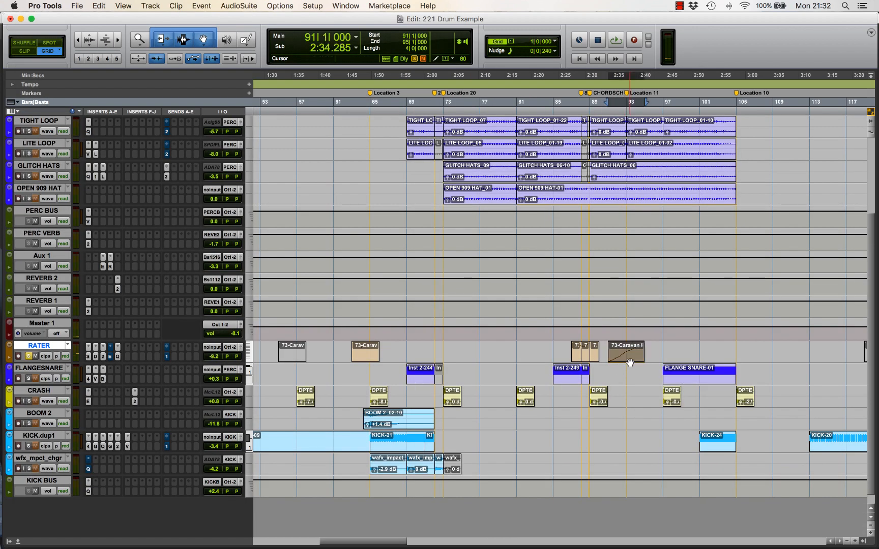
pyautogui.hotkey('ctrl', 'e')
pyautogui.press('r')
pyautogui.press('r')
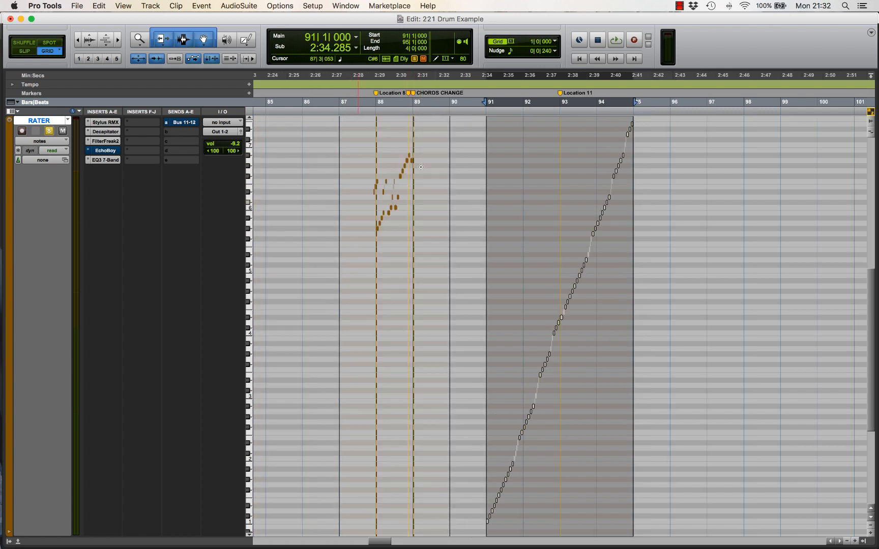
# - Play the soloed ascending slice notes of the 73-Caravan Perc clip from the middle of bar 93
pyautogui.click(584, 186)
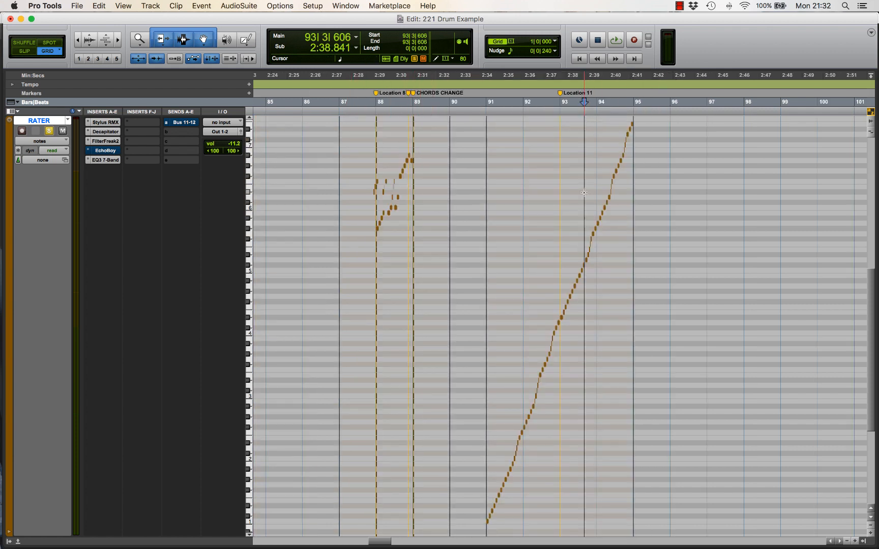
pyautogui.press('t')
pyautogui.press('t')
pyautogui.press('space')
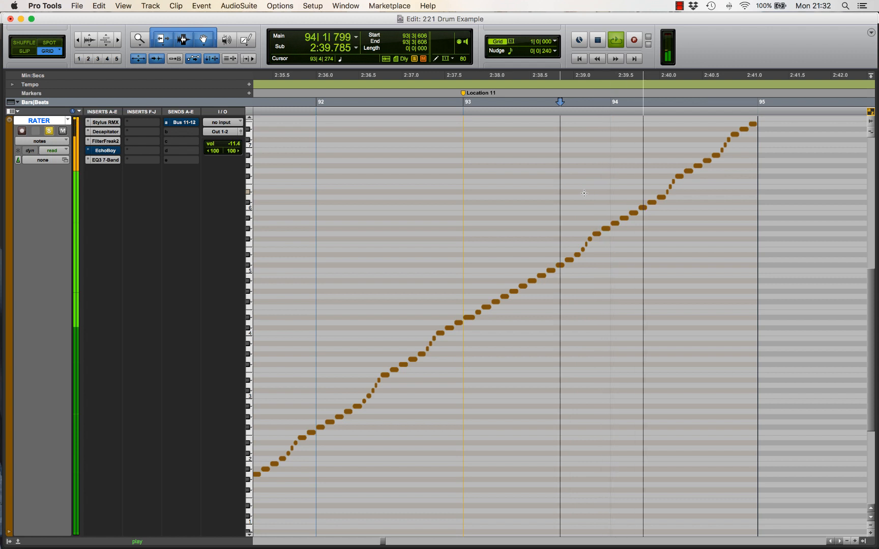
pyautogui.press('r')
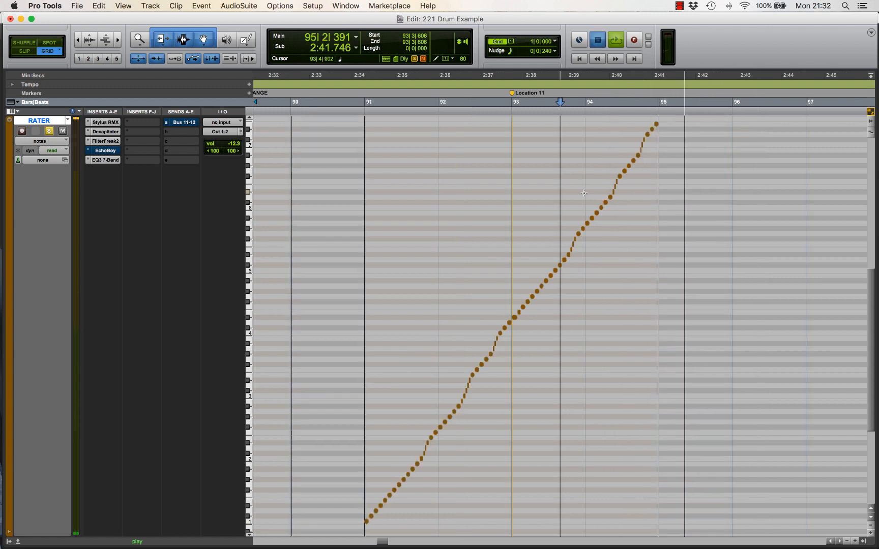
pyautogui.press('space')
# - Play RATER's rearranged slice notes around bar 88, starting from the middle of bar 87
pyautogui.hscroll(-5, 557, 224)
pyautogui.hscroll(-2, 555, 230)
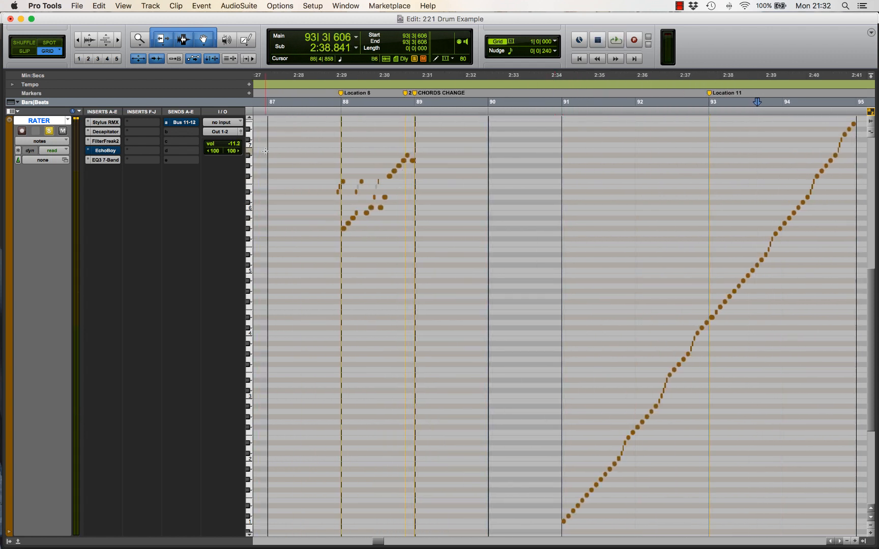
pyautogui.click(316, 170)
pyautogui.press('space')
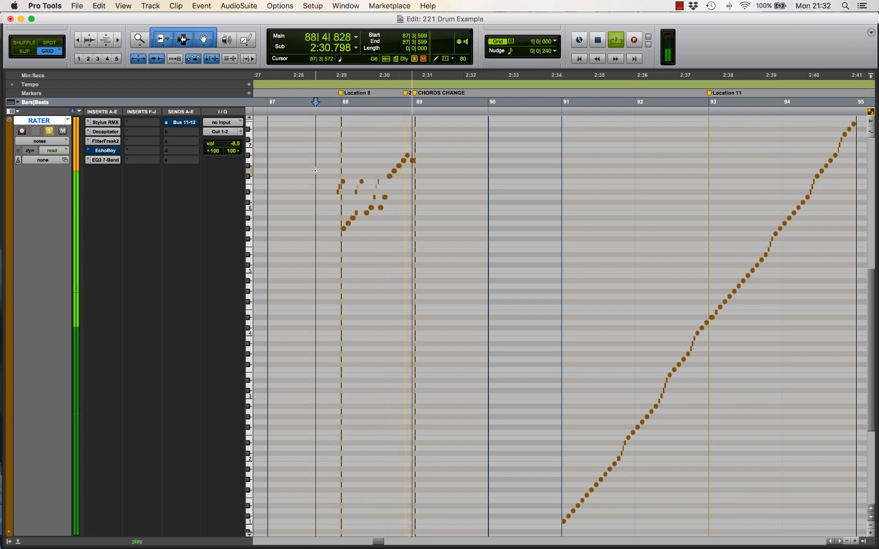
# - Stop playback and set the start position to bar 88 in RATER's rearranged slice notes
pyautogui.press('space')
pyautogui.click(334, 174)
pyautogui.press('t')
pyautogui.hscroll(3, 343, 175)
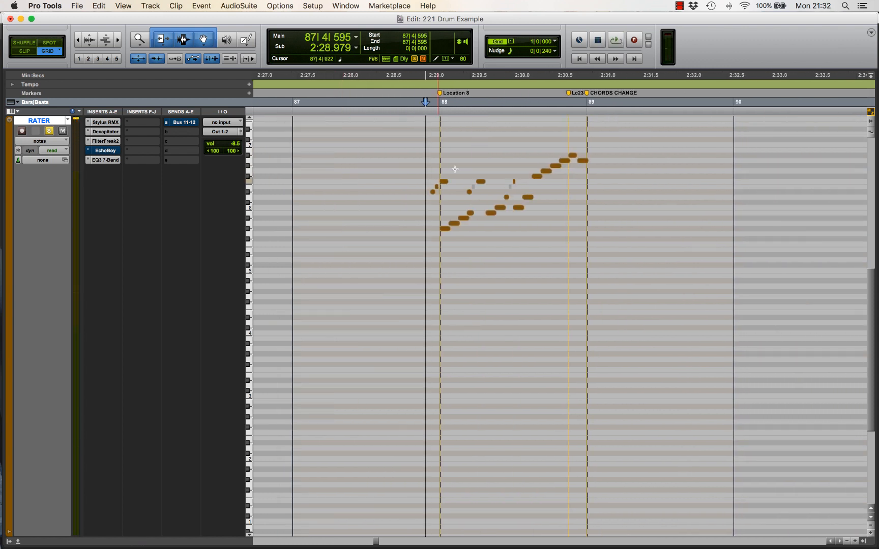
pyautogui.click(438, 171)
# - Open Stylus RMX on RATER, leave its sound browser for the main page, and close the plug-in
pyautogui.click(105, 123)
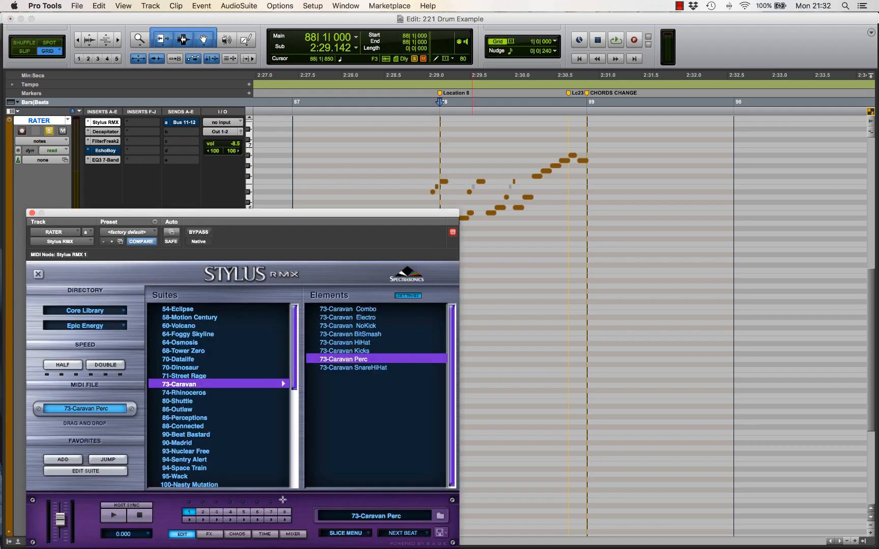
pyautogui.click(38, 274)
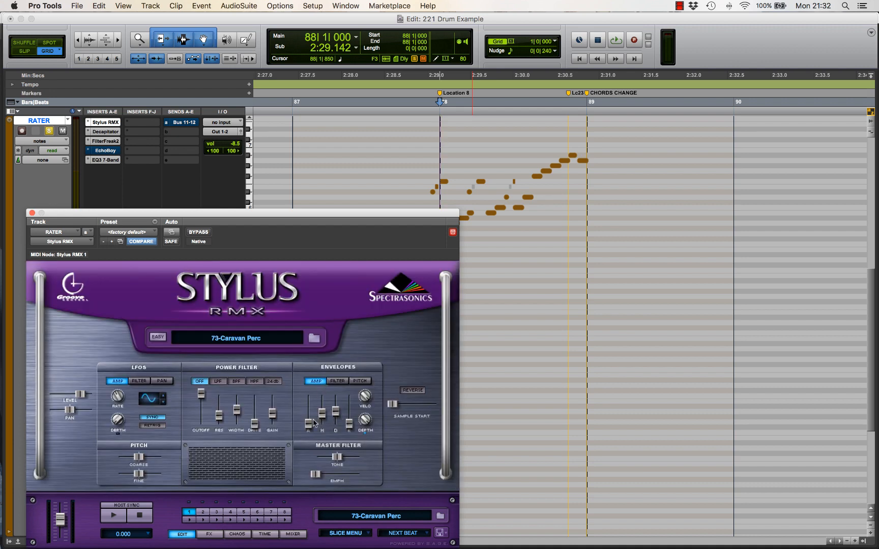
pyautogui.click(32, 213)
# - Play RATER's slice notes from bar 88 and compare the sound with Decapitator bypassed and active
pyautogui.click(103, 157)
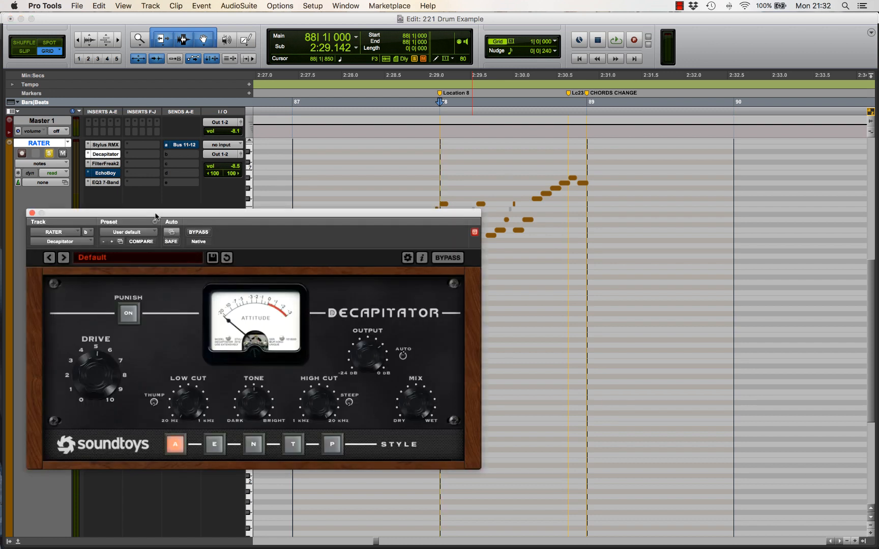
pyautogui.click(198, 233)
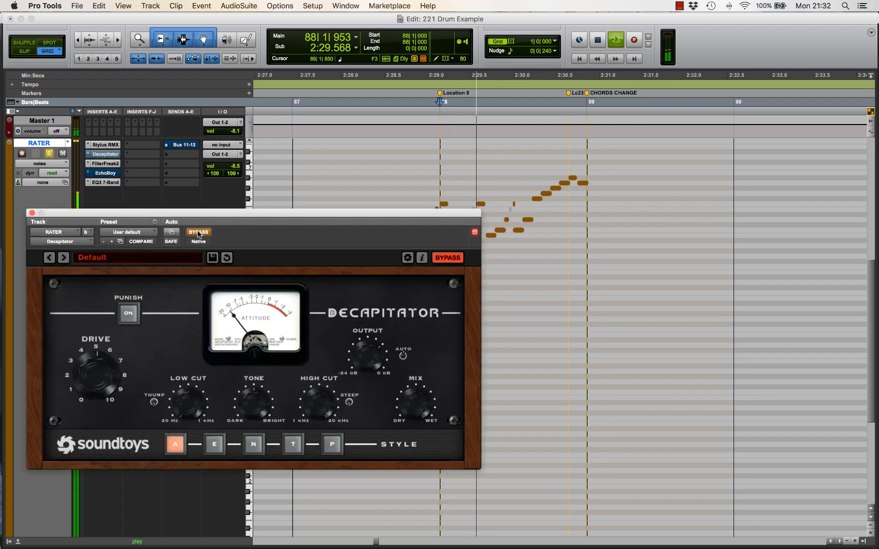
pyautogui.click(199, 233)
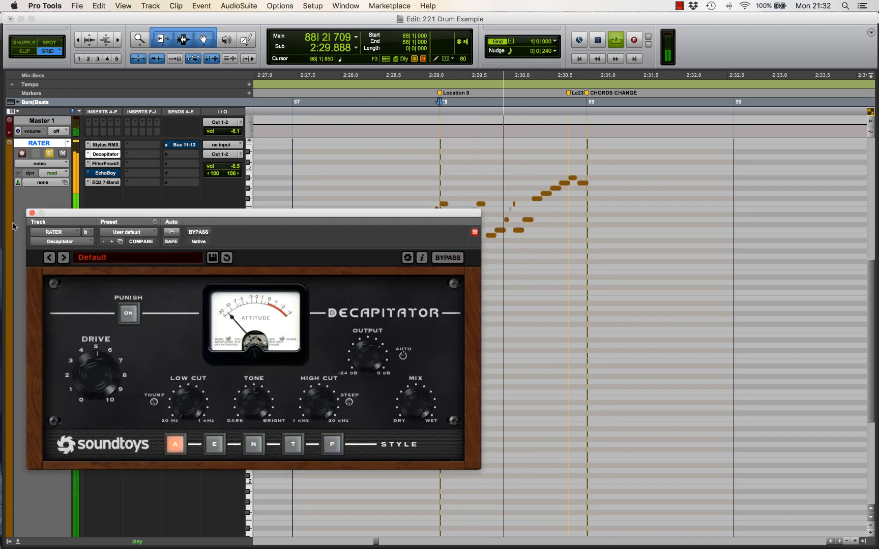
pyautogui.press('space')
# - Inspect the FilterFreak2 settings on RATER and toggle the plug-in's bypass on and off
pyautogui.click(107, 164)
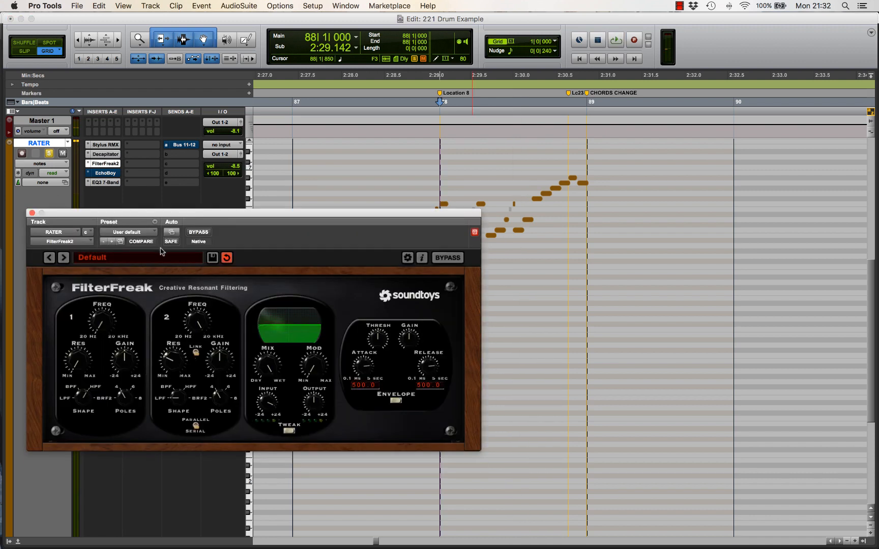
pyautogui.click(199, 232)
pyautogui.click(200, 232)
pyautogui.click(32, 212)
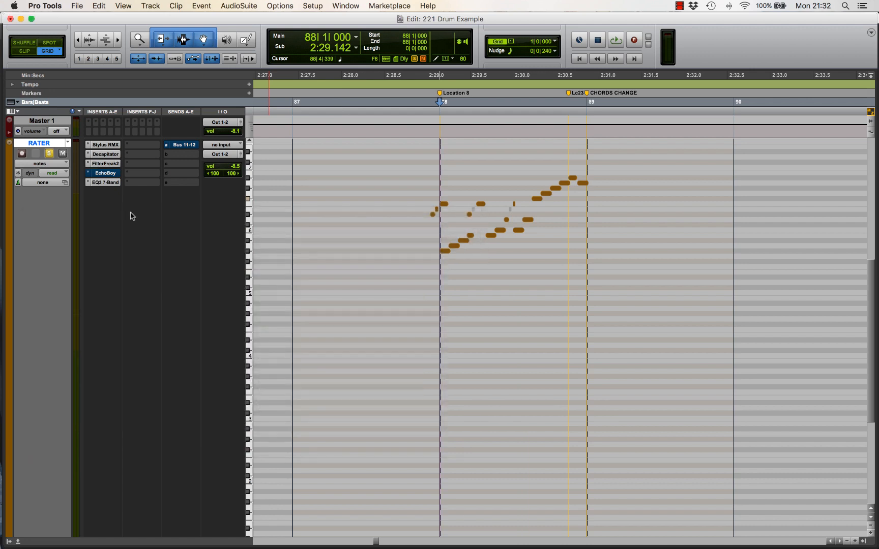
# - Take EchoBoy out of bypass on RATER and play the slice notes from bar 88 through the echo
pyautogui.keyDown('super'); pyautogui.click(108, 175); pyautogui.keyUp('super')
pyautogui.click(107, 173)
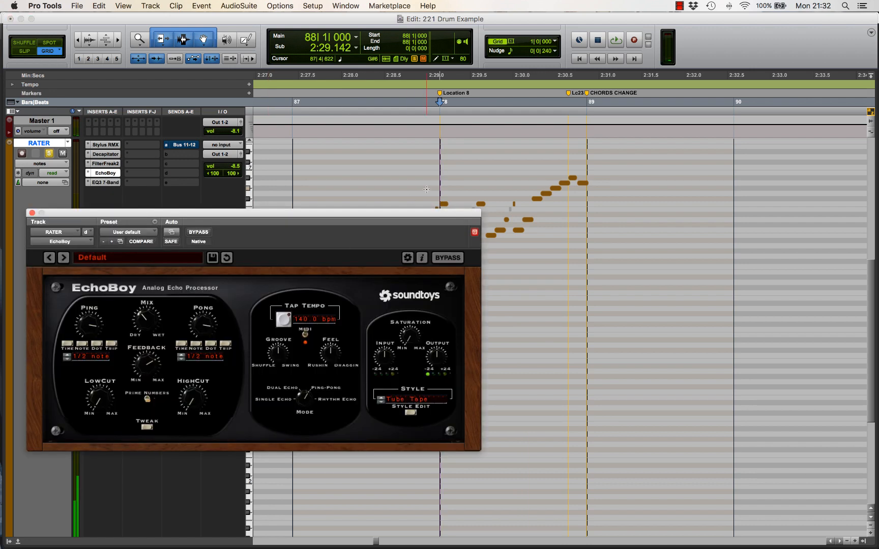
pyautogui.press('space')
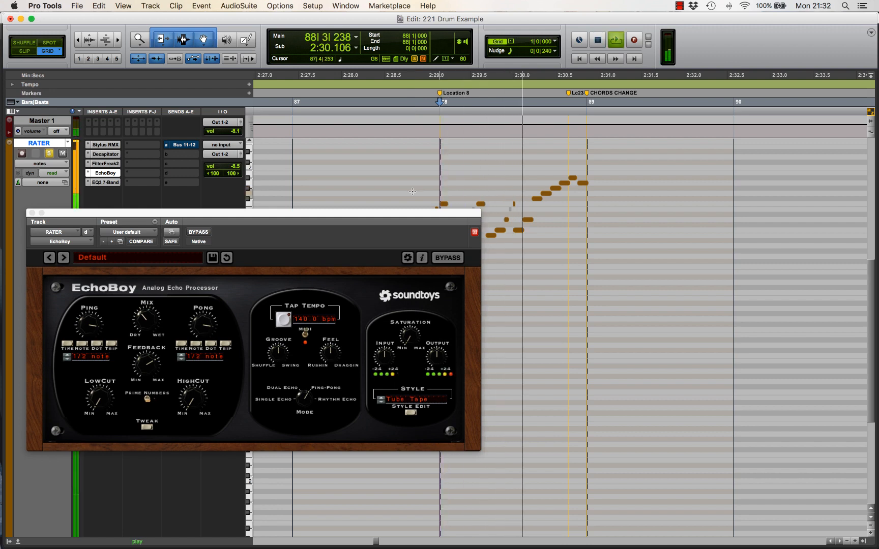
pyautogui.click(31, 213)
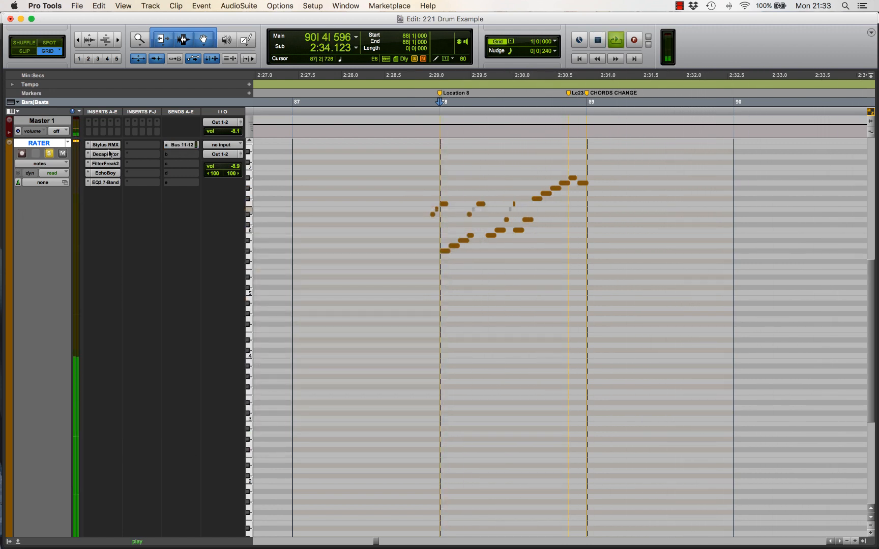
# - Unsolo RATER, return to the full arrangement, and set the playback start to bar 84
pyautogui.press('space')
pyautogui.click(49, 154)
pyautogui.press('e')
pyautogui.click(631, 359)
pyautogui.press('Delete')
pyautogui.click(554, 340)
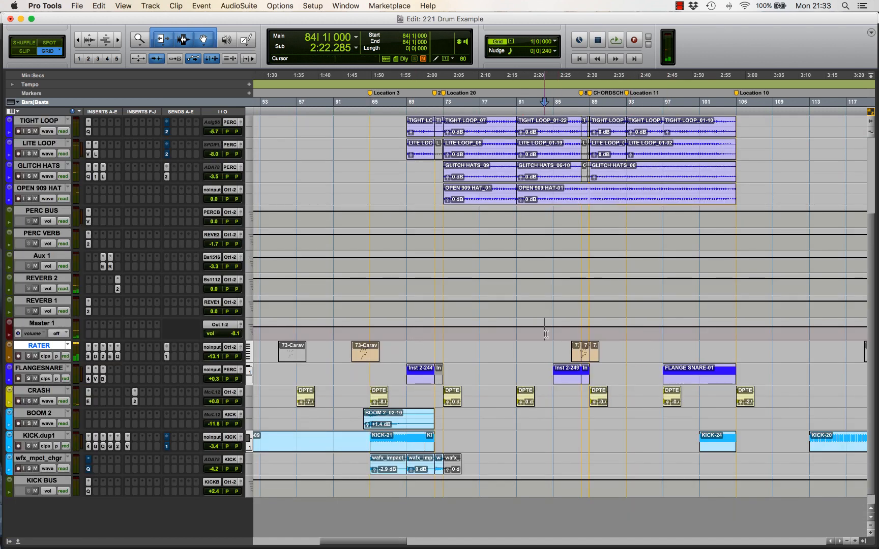
pyautogui.press('t')
pyautogui.scroll(5, 543, 338)
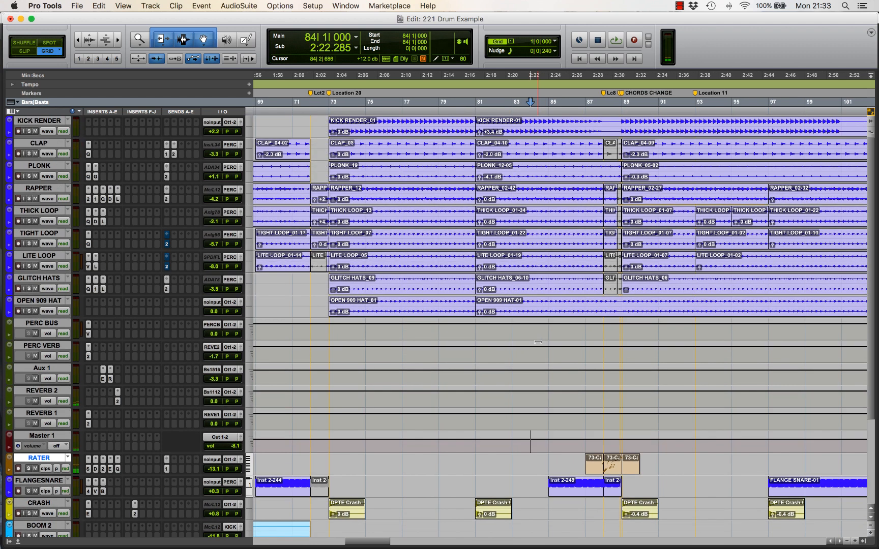
pyautogui.hscroll(5, 539, 340)
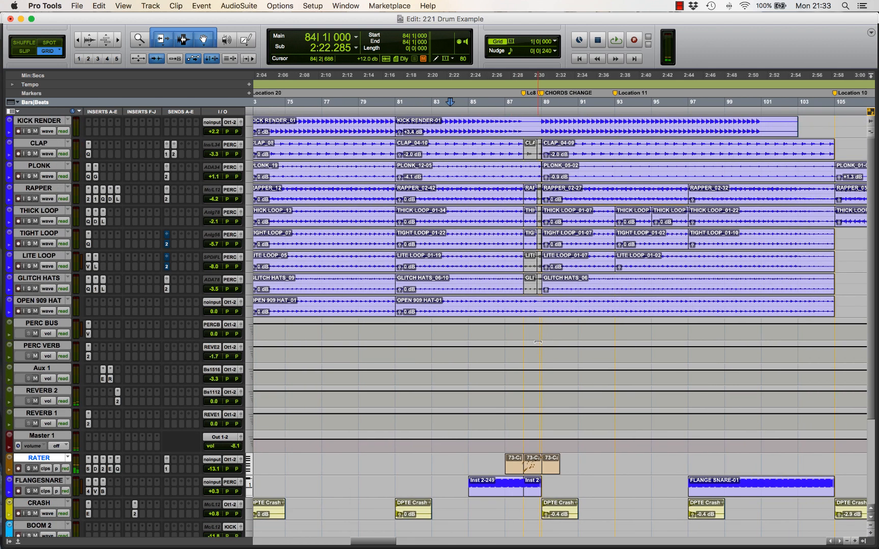
# - Review the 73-Caravan Perc sound on the main page of RATER's Stylus RMX
pyautogui.click(469, 459)
pyautogui.click(463, 462)
pyautogui.click(470, 461)
pyautogui.moveTo(451, 461); pyautogui.dragTo(429, 462)
pyautogui.click(451, 461)
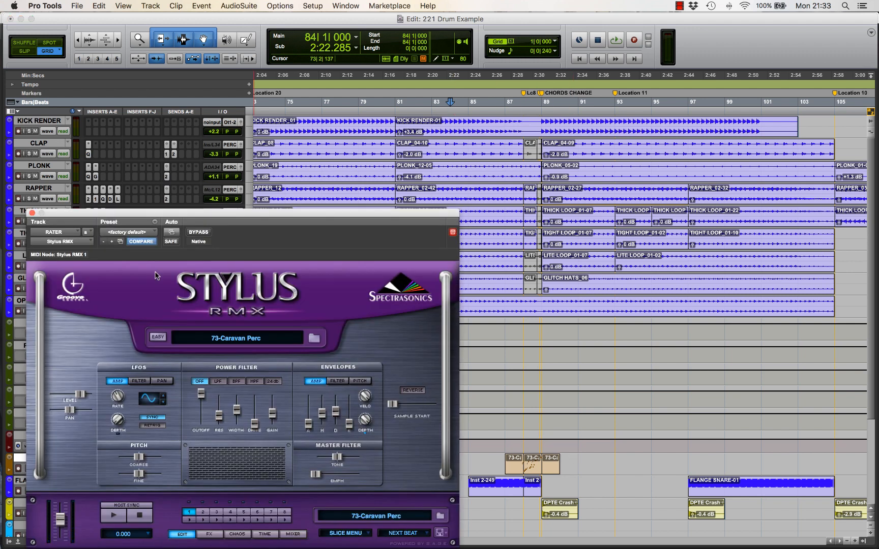
pyautogui.click(32, 213)
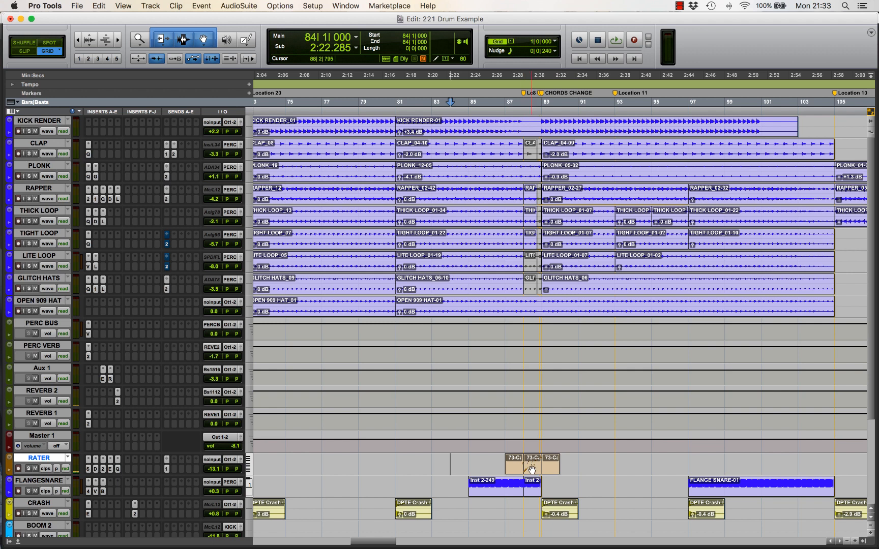
# - Select RATER's 73-Caravan clip at bar 88, check it enlarged, and play the full arrangement from bar 87
pyautogui.click(530, 466)
pyautogui.press('e')
pyautogui.press('e')
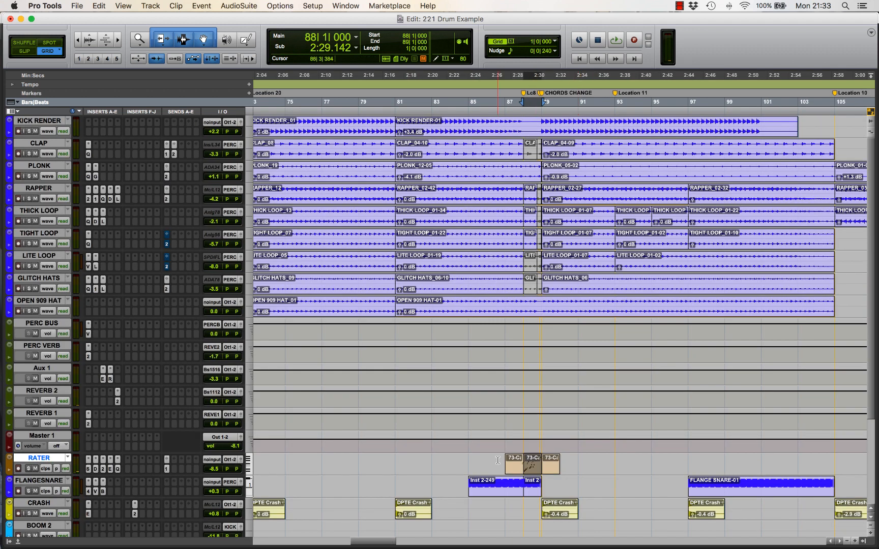
pyautogui.click(498, 460)
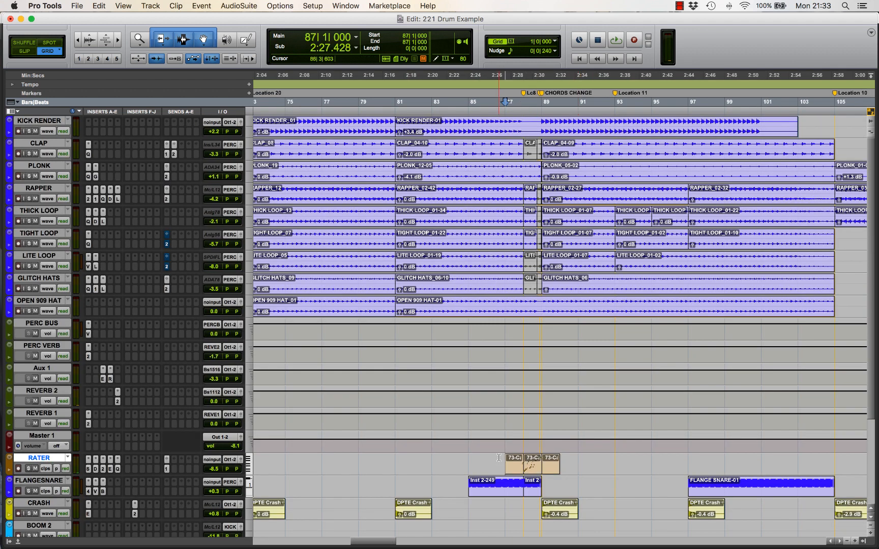
pyautogui.press('space')
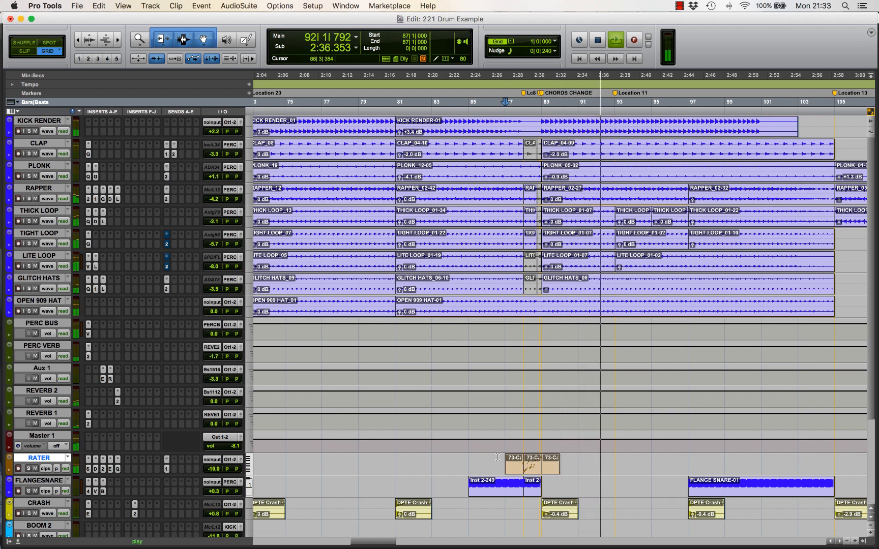
pyautogui.press('space')
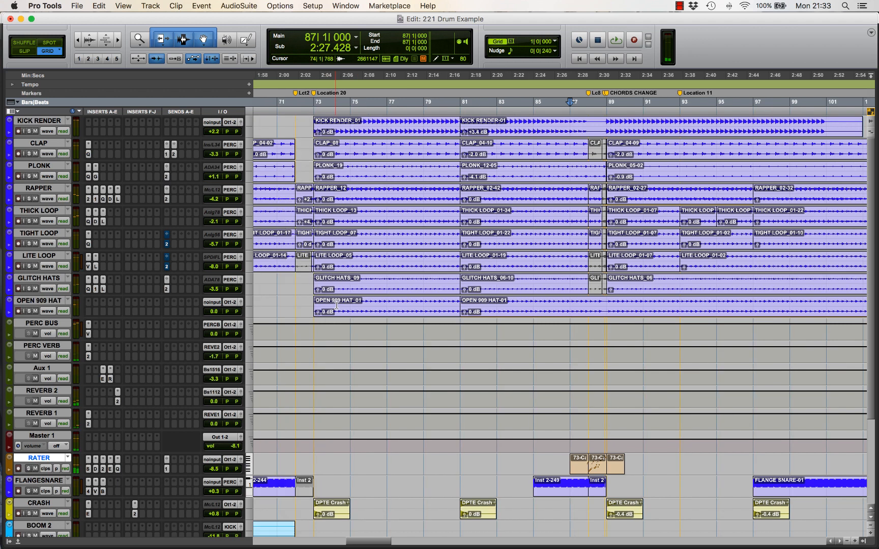
# - Select the clips from KICK RENDER through OPEN 909 HAT across bars 73 to 81 and examine their waveforms enlarged
pyautogui.moveTo(311, 303); pyautogui.dragTo(453, 122)
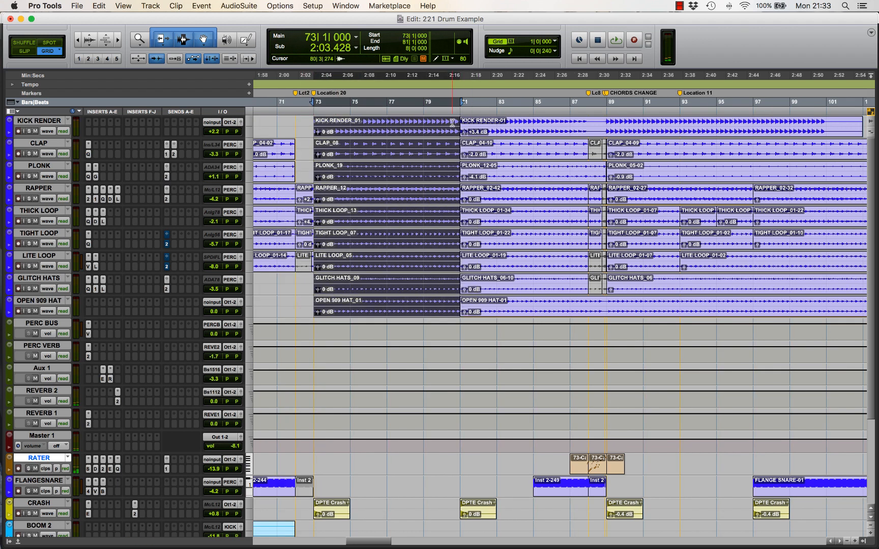
pyautogui.hotkey('ctrl', 'e')
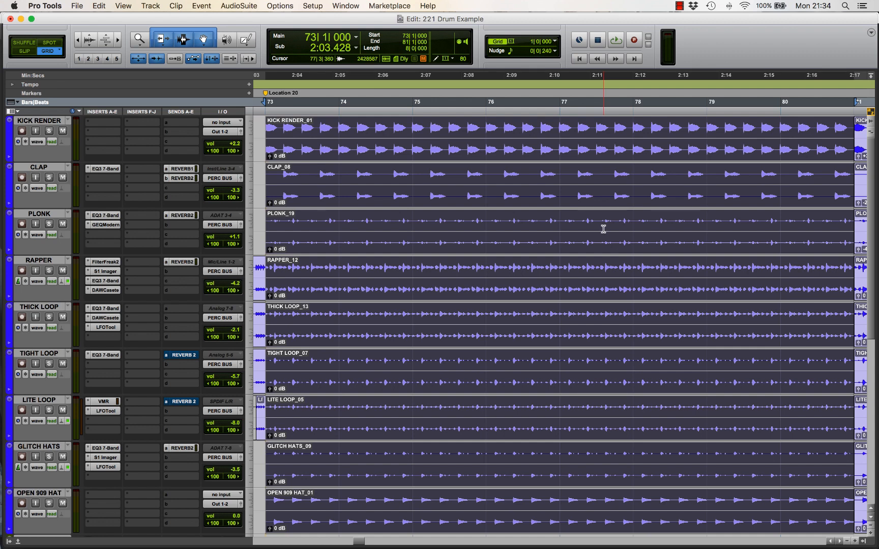
pyautogui.press('e')
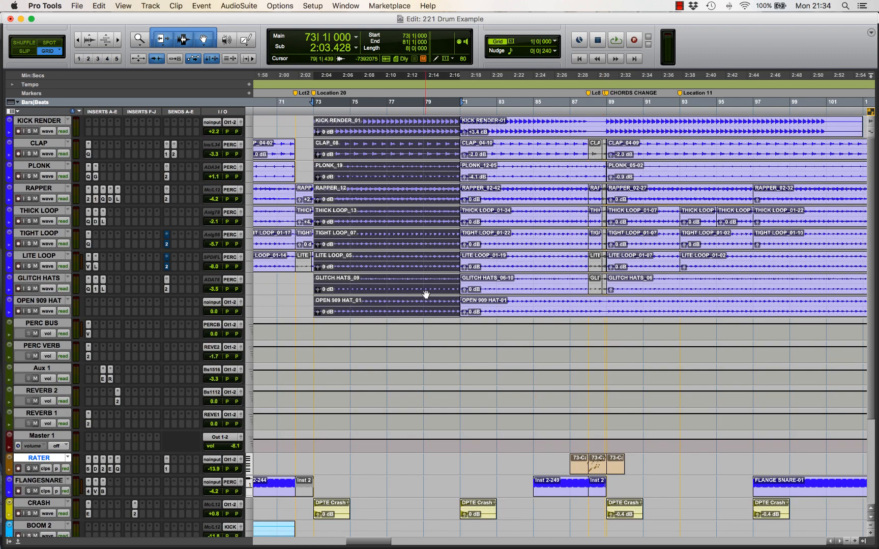
pyautogui.press('e')
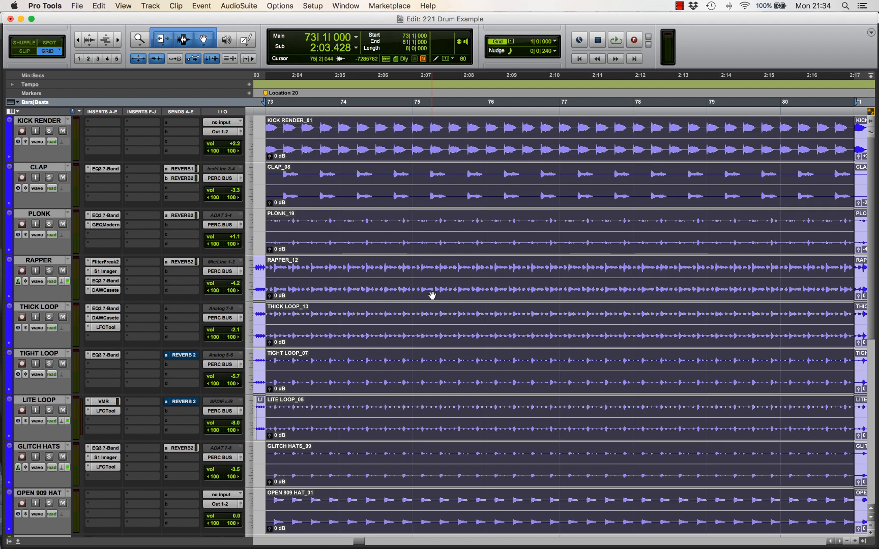
pyautogui.press('e')
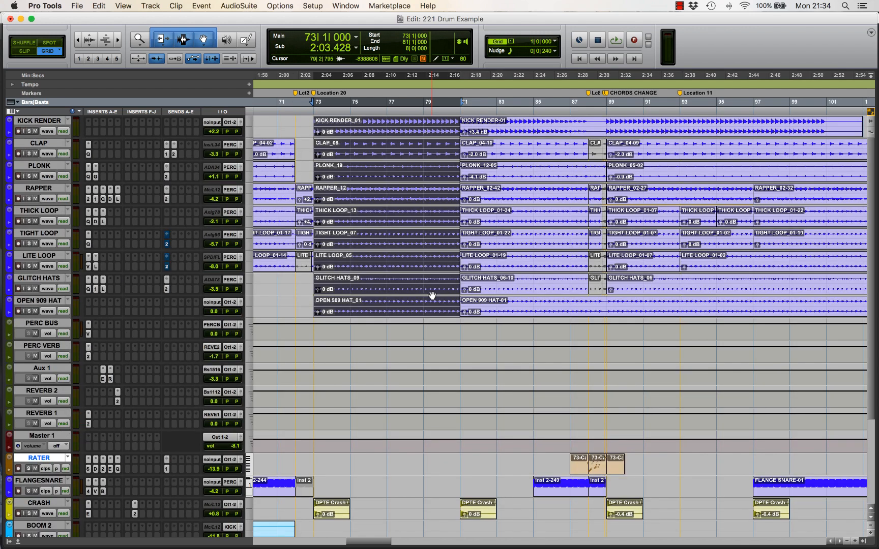